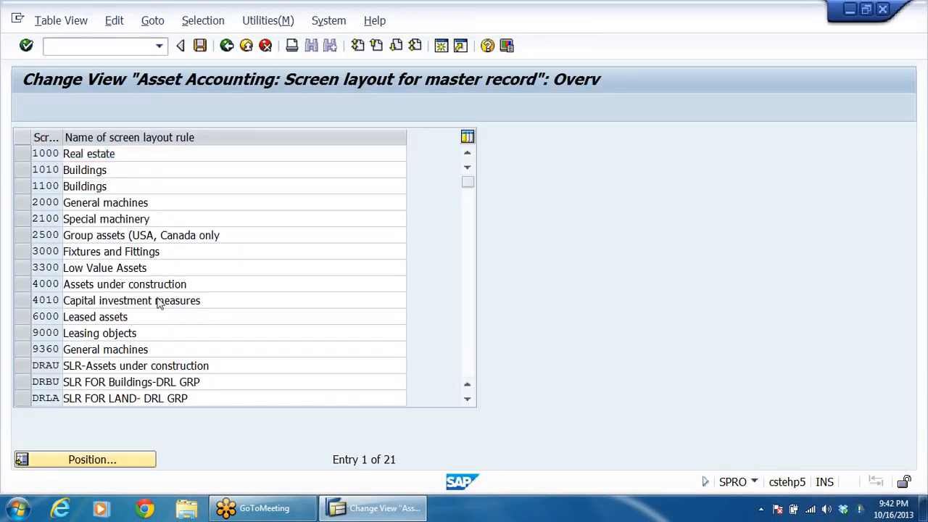
Step: Examine the DRL plant and machinery, land and buildings screen layout rules, then return to the implementation guide
scroll(159, 301, "down", 1)
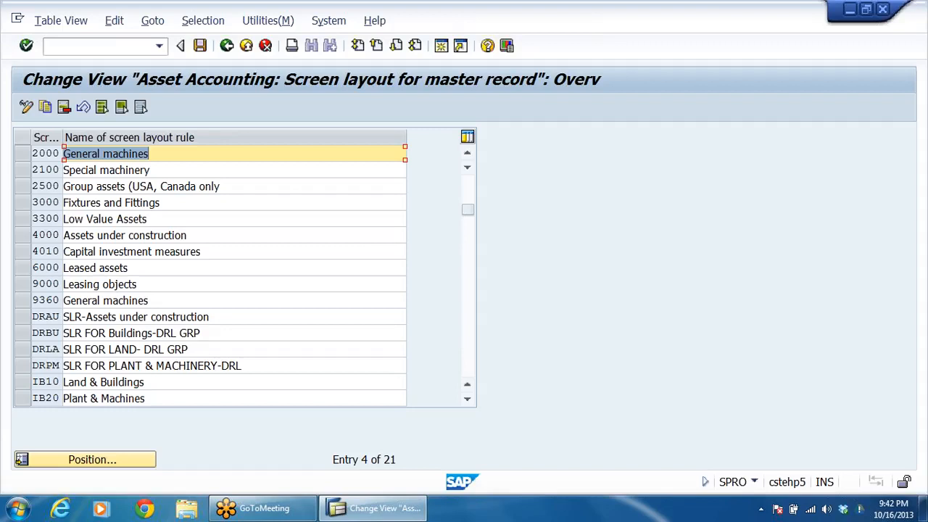
left_click_drag(245, 366, 64, 366)
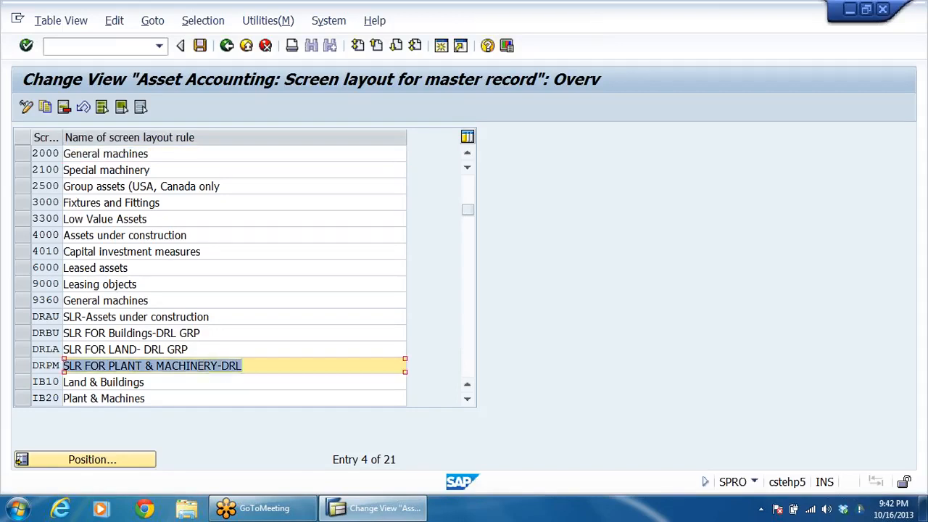
left_click_drag(190, 350, 90, 350)
left_click_drag(200, 332, 86, 333)
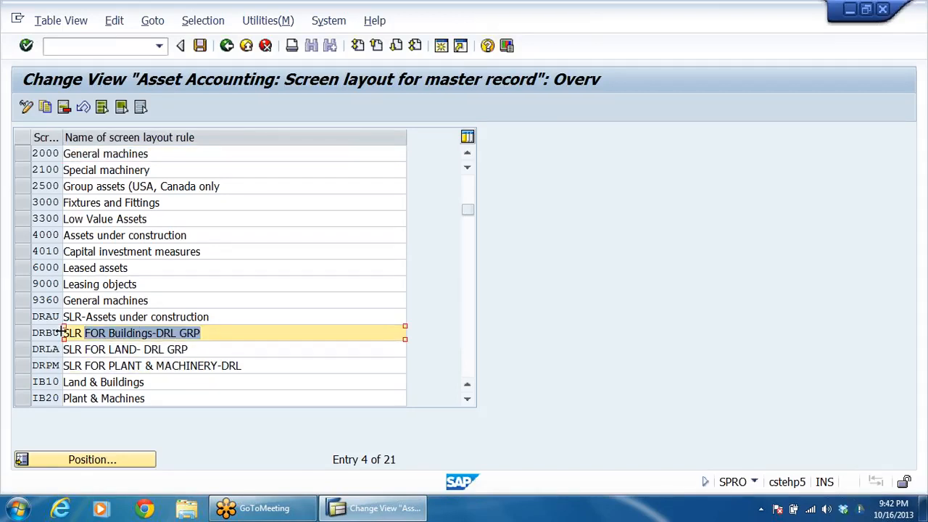
left_click(226, 46)
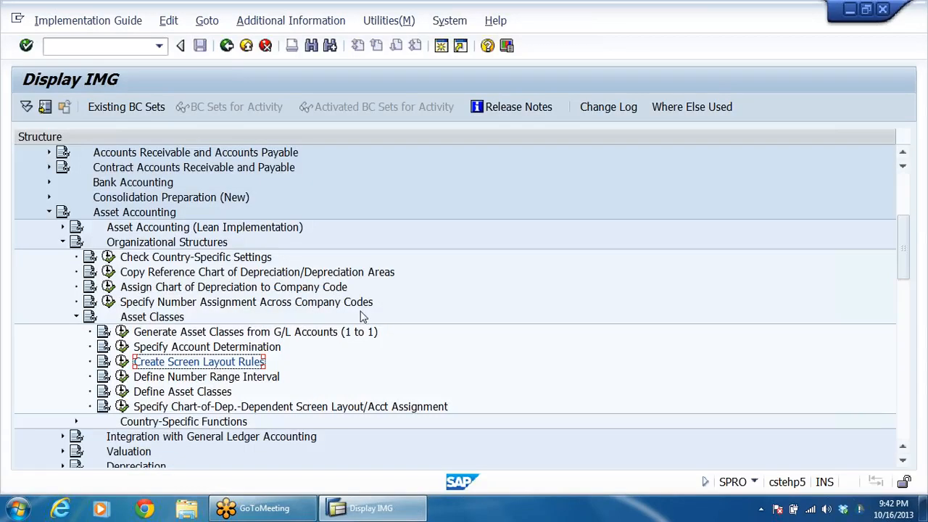
Step: Open the Define Number Range Interval activity for company code DRLB with its intervals in change mode
left_click(229, 377)
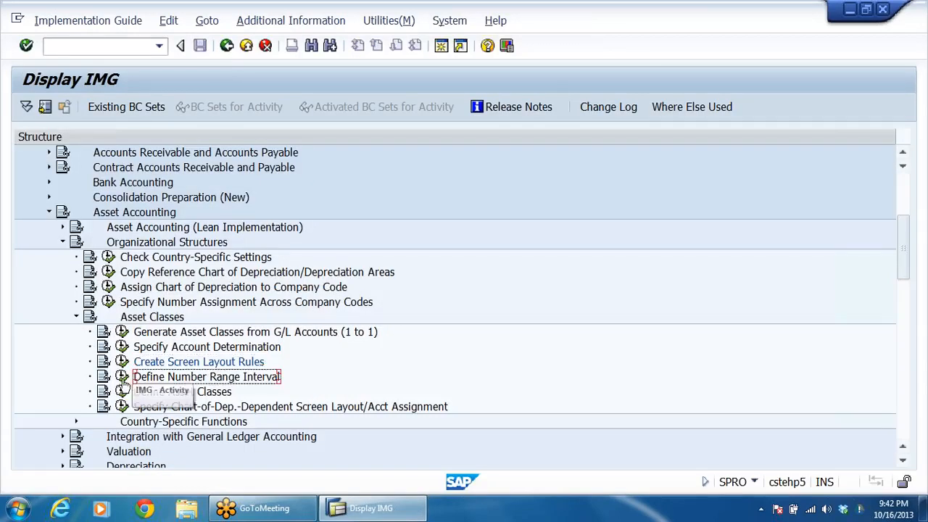
left_click(121, 378)
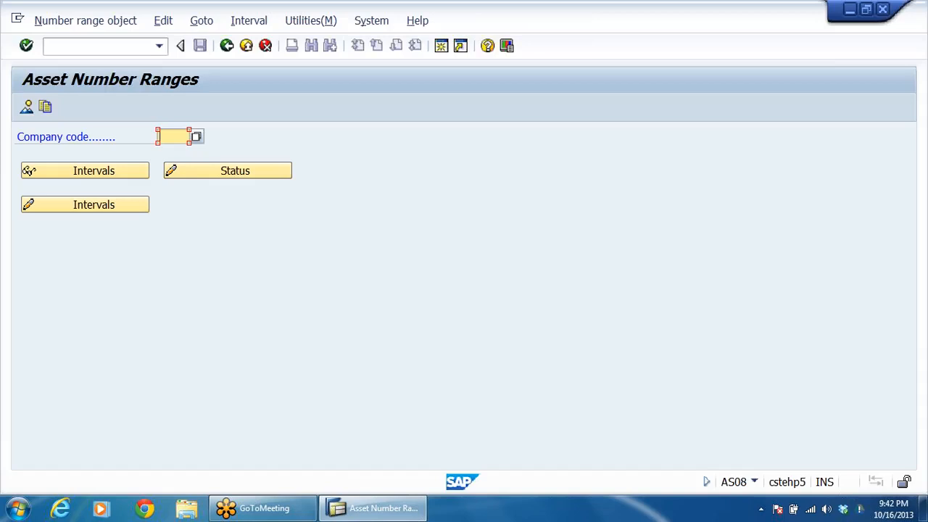
type("D")
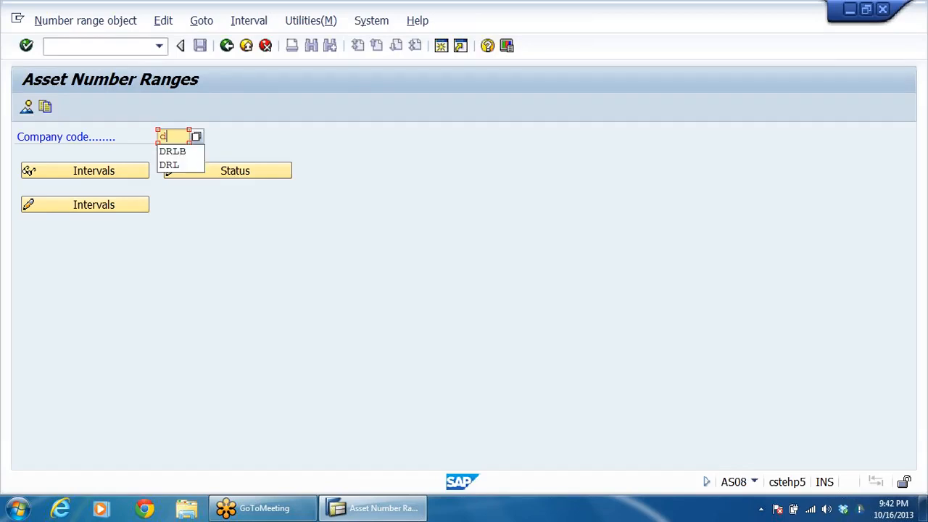
left_click(176, 150)
left_click(97, 207)
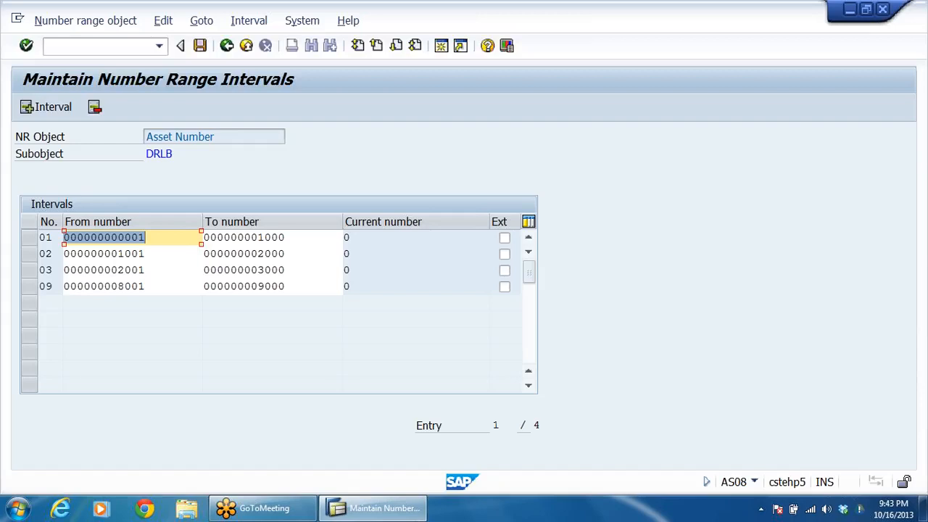
Step: Review the limits of DRLB's asset number range intervals, then return to Define Asset Classes in the implementation guide
left_click(278, 238)
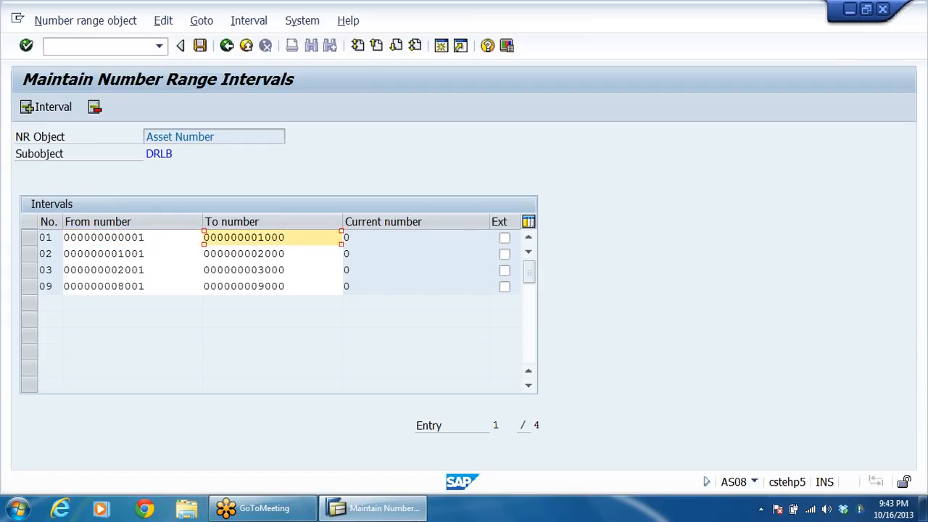
left_click(278, 254)
left_click(278, 270)
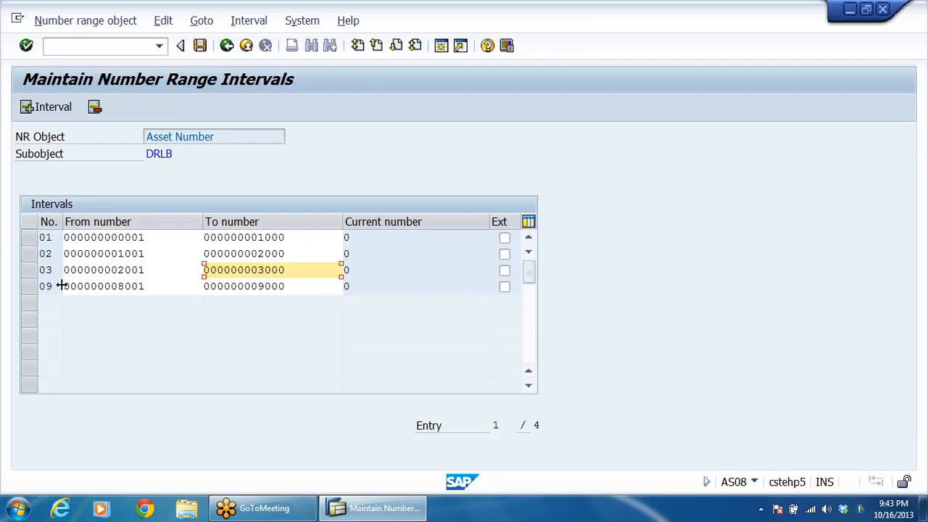
left_click_drag(64, 285, 143, 344)
left_click(251, 286)
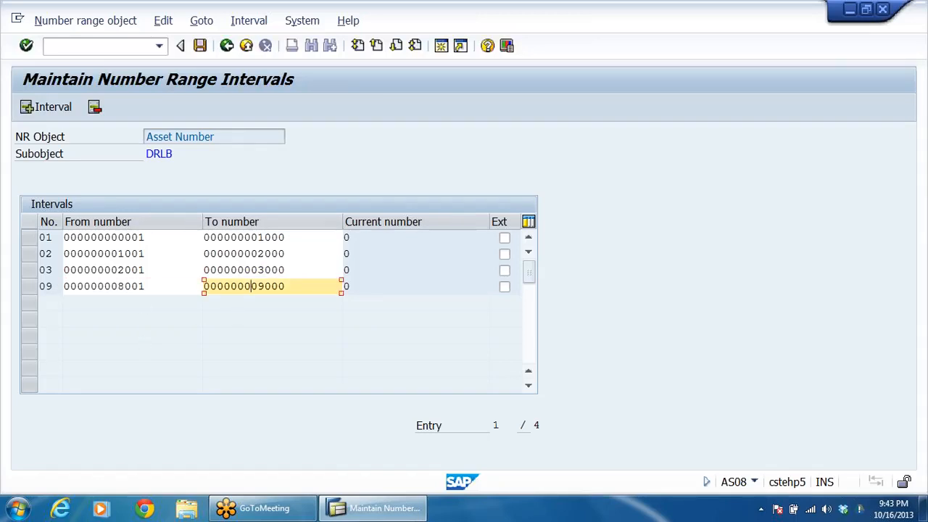
left_click(227, 46)
left_click(227, 45)
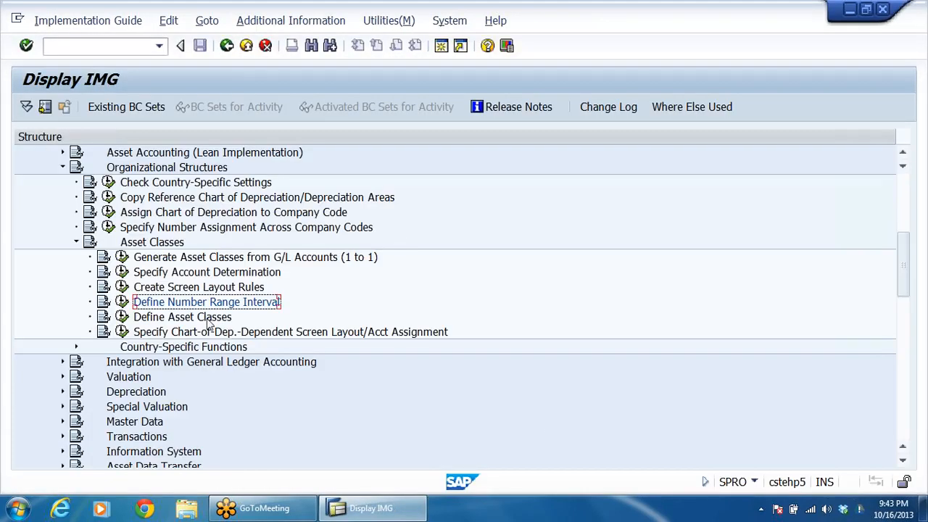
left_click(207, 319)
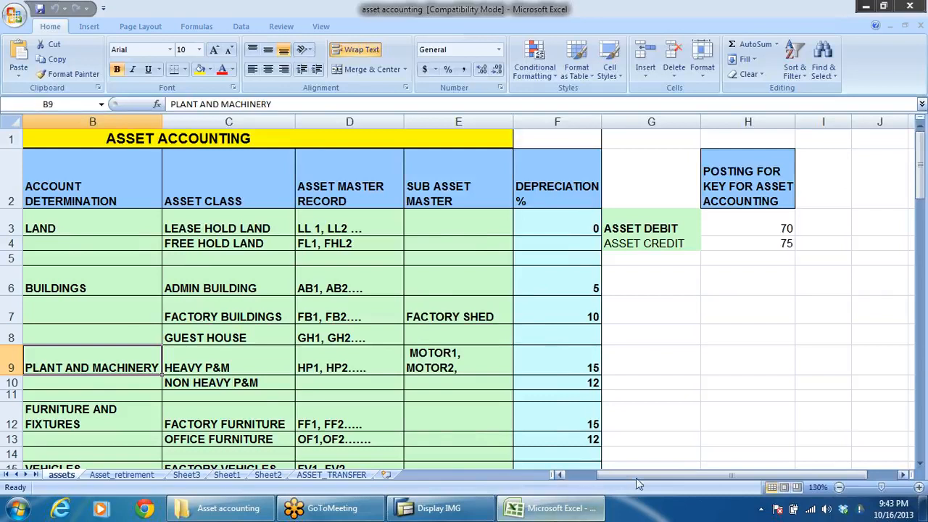
Step: Examine the Account Determination and Asset Class columns on the assets sheet of the asset accounting workbook in Excel
left_click_drag(636, 478, 616, 477)
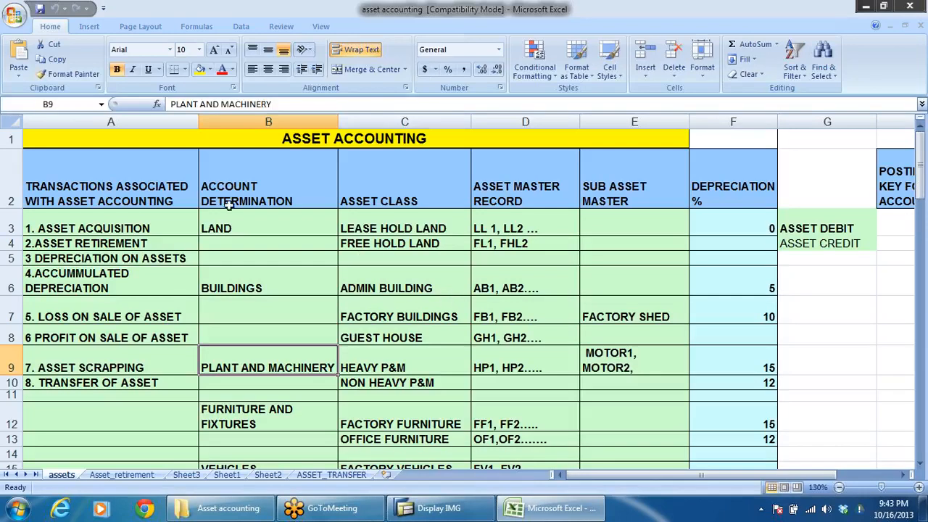
left_click(243, 202)
left_click_drag(236, 226, 245, 319)
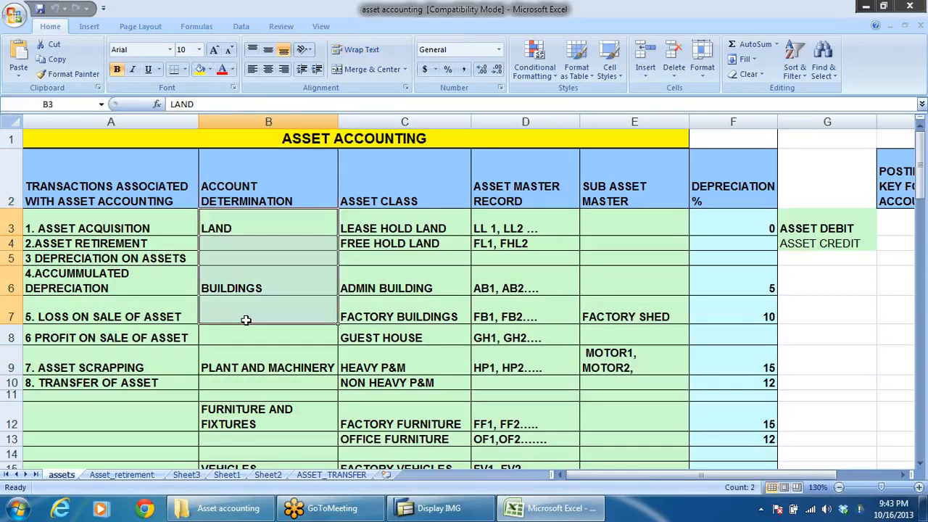
left_click_drag(391, 203, 434, 344)
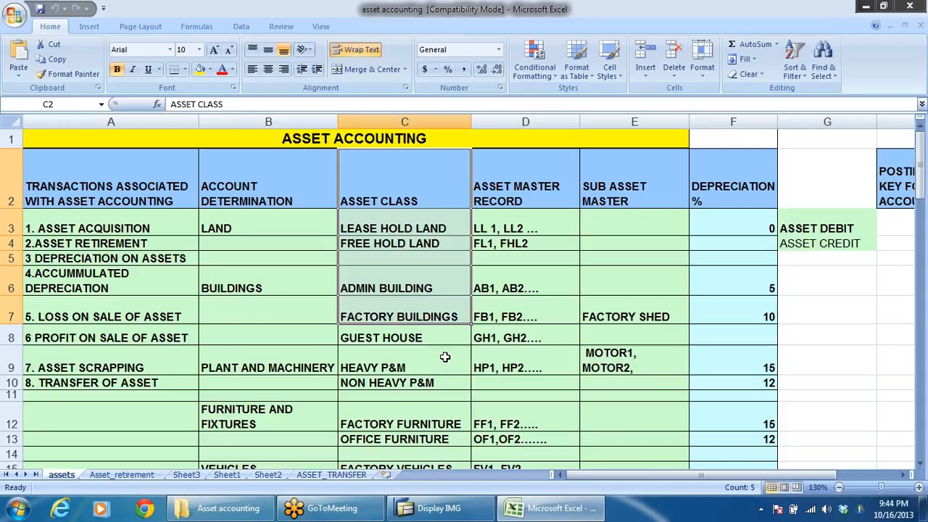
Step: Compare the asset classes for land, buildings, and plant and machinery with their account determinations
left_click(391, 225)
left_click(388, 255)
left_click(283, 290)
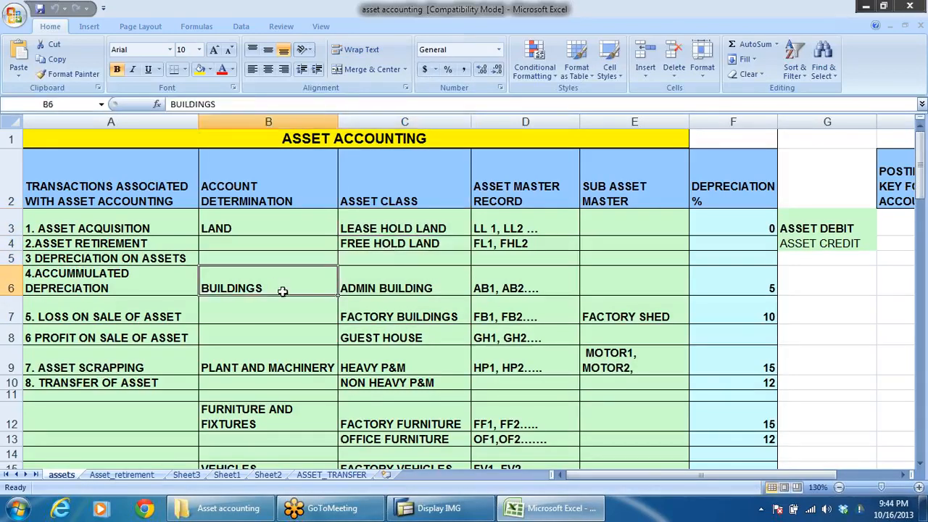
left_click(375, 289)
left_click(373, 317)
left_click(374, 338)
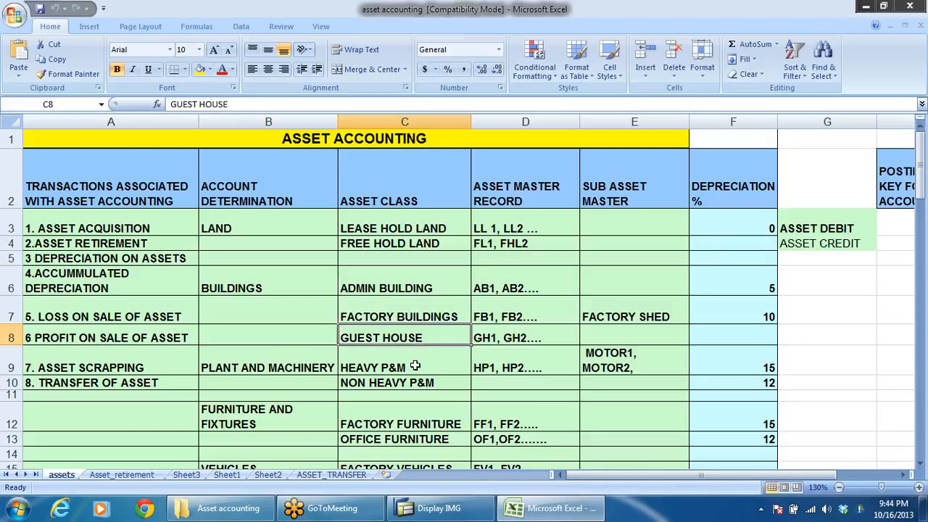
left_click(299, 370)
left_click(410, 362)
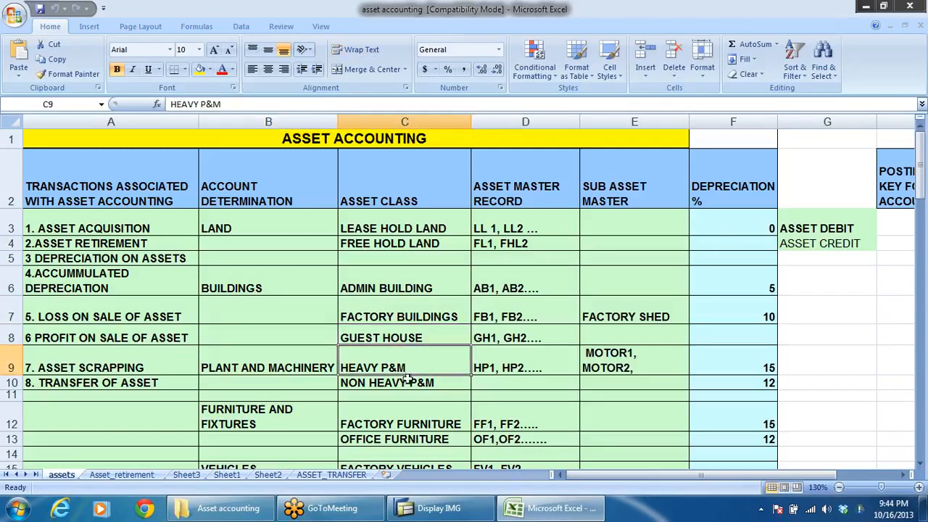
left_click(407, 379)
left_click_drag(423, 226, 420, 393)
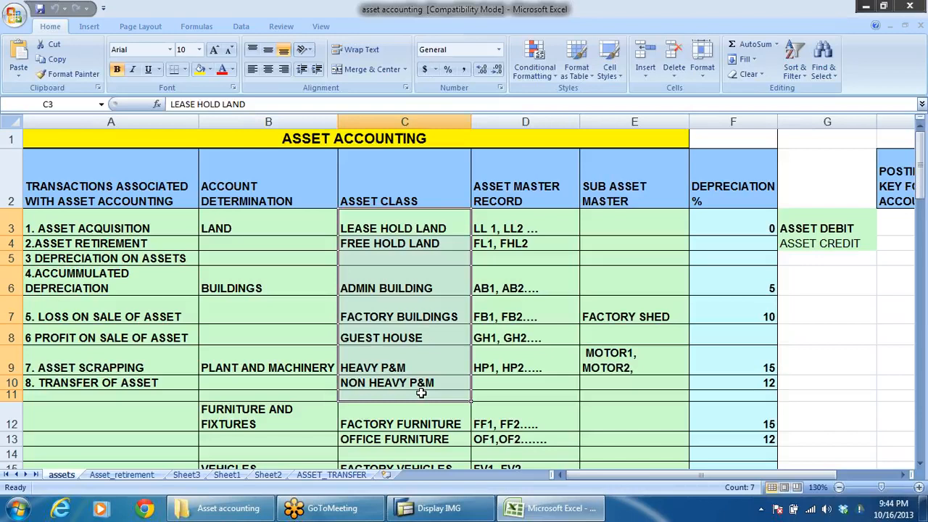
Step: Review the remaining asset classes down to assets under construction and the notes below the table
scroll(397, 316, "down", 3)
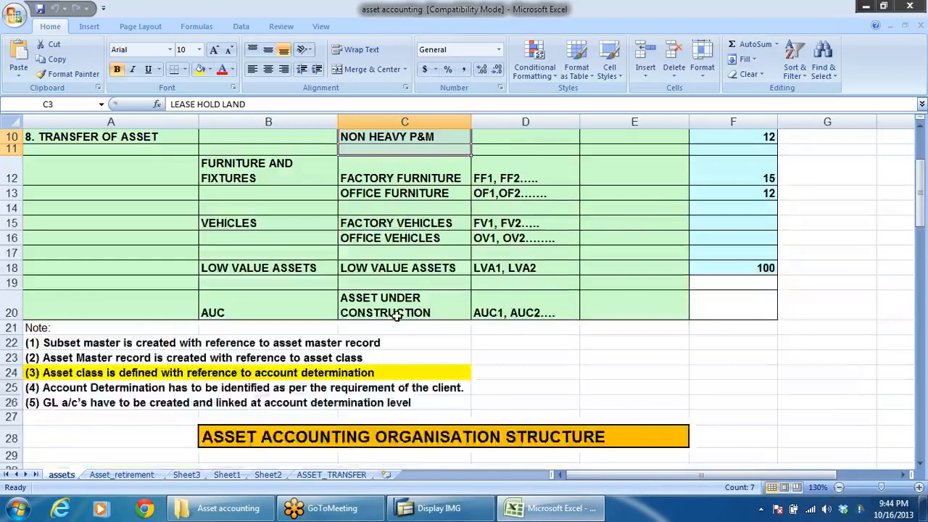
scroll(422, 251, "down", 1)
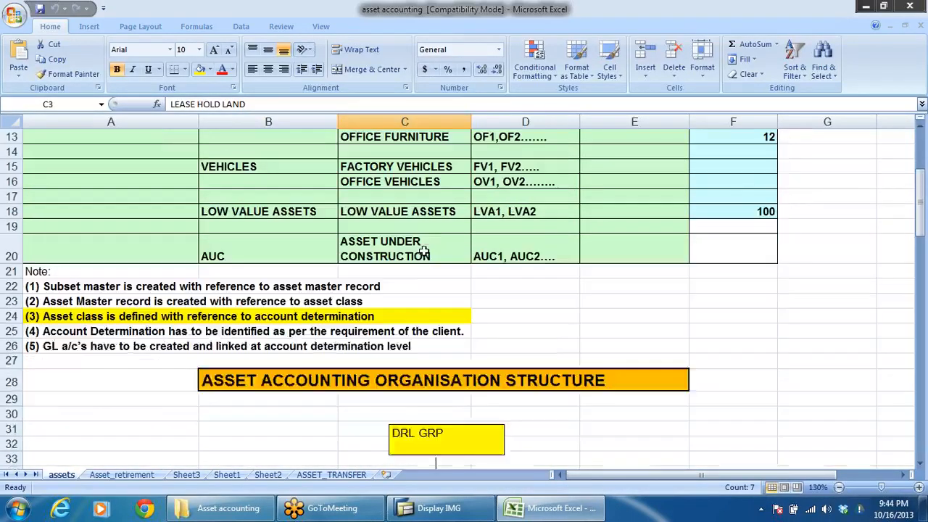
left_click(43, 273)
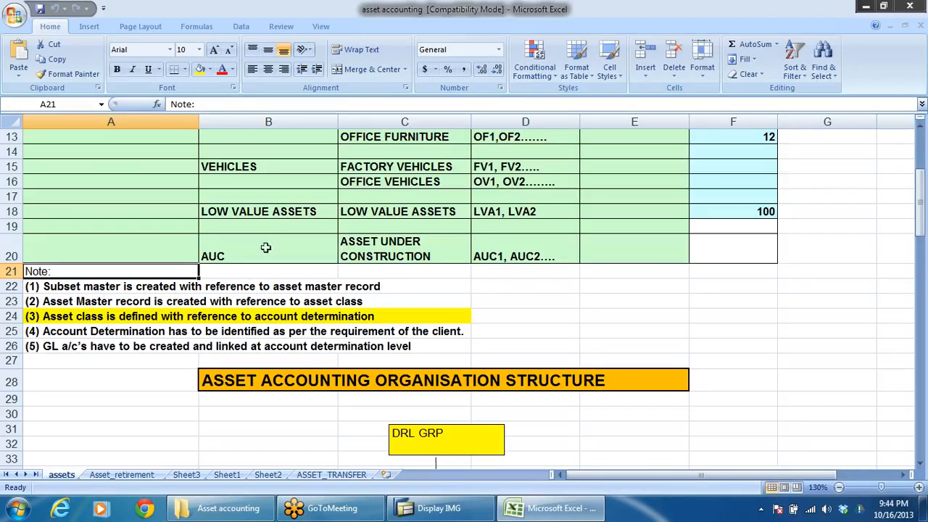
Step: Switch to SAP and open the Define Asset Classes activity
left_click(732, 29)
key("alt+Tab")
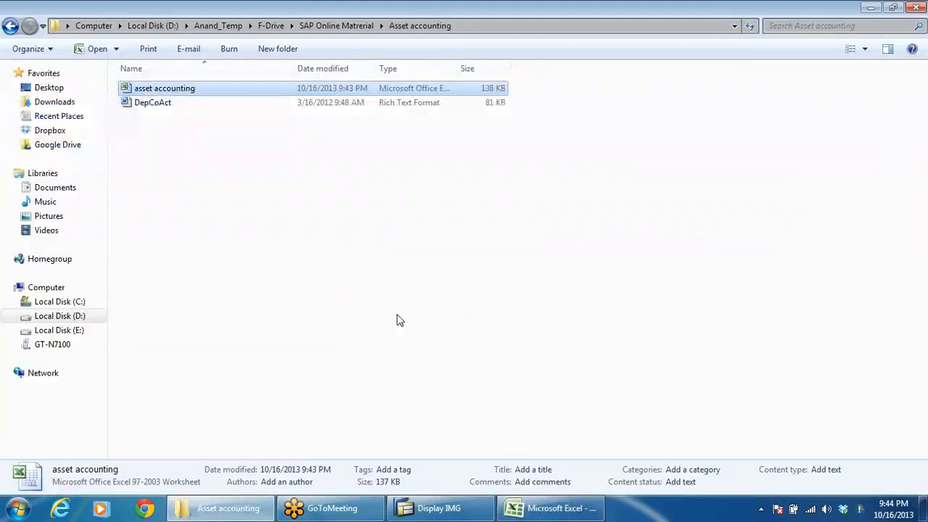
key("alt+Tab")
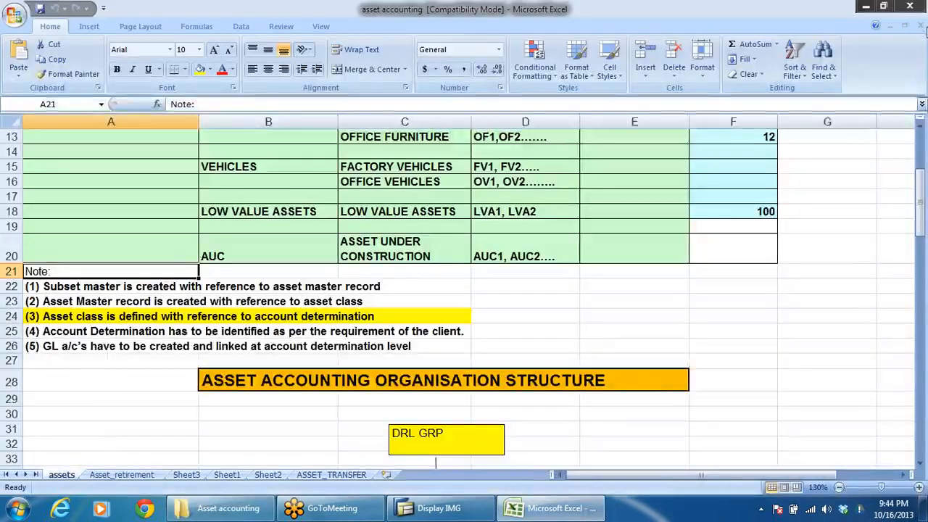
left_click(432, 509)
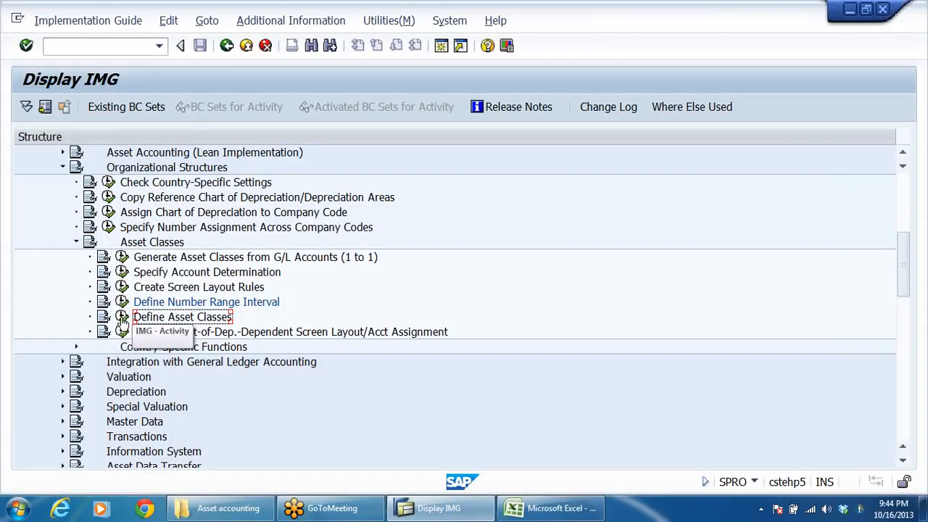
left_click(123, 316)
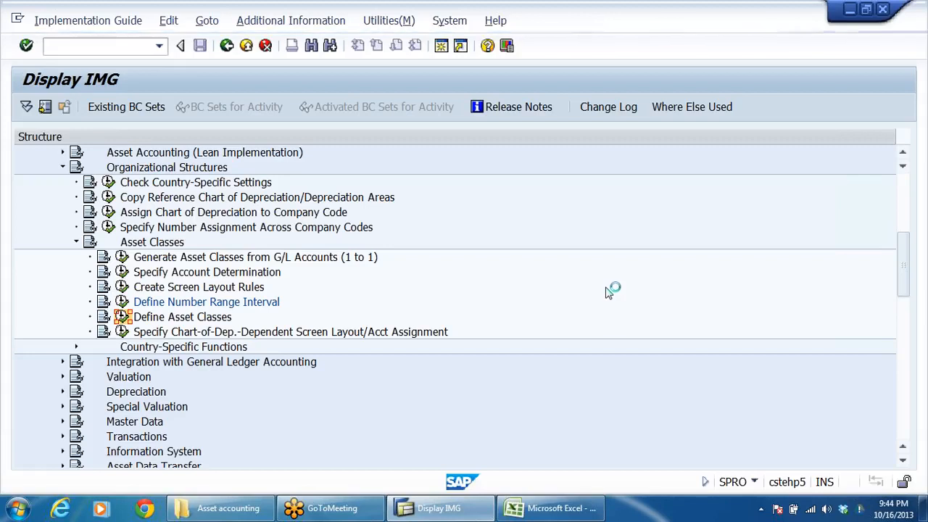
Step: Switch to Excel and check which land, building, and plant and machinery classes the Asset Class column lists
left_click(539, 510)
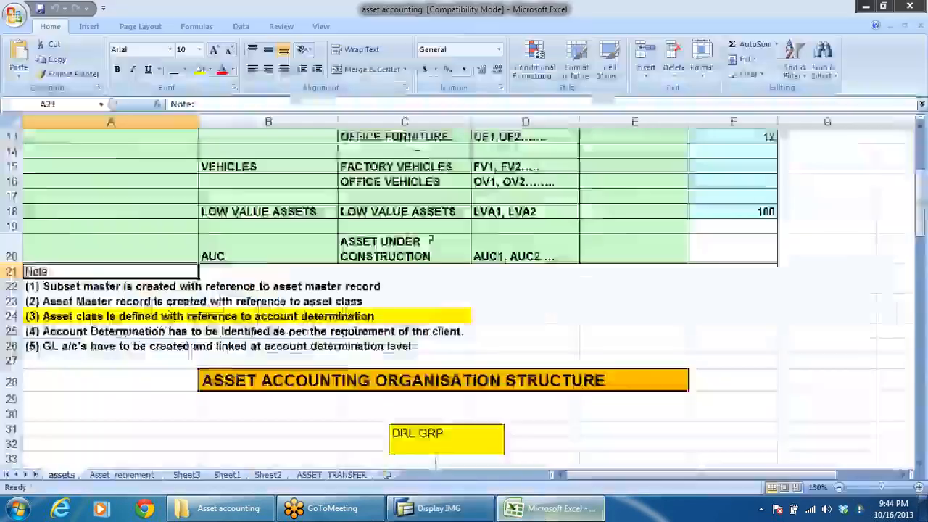
scroll(385, 218, "up", 4)
left_click(385, 227)
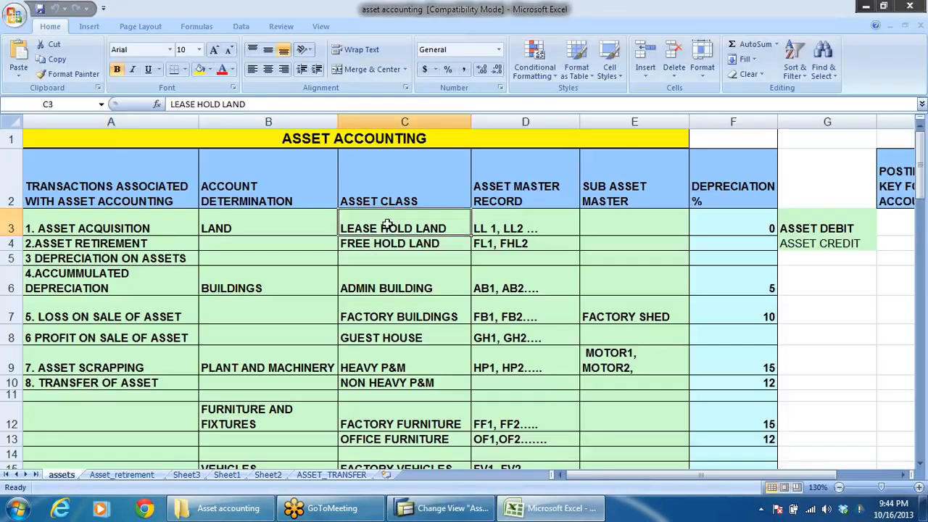
left_click(390, 245)
left_click(395, 286)
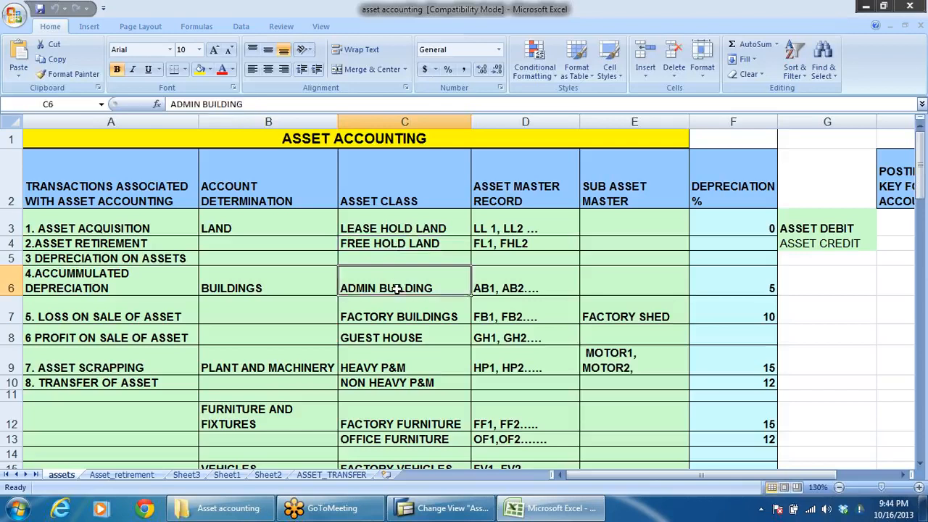
left_click(397, 312)
left_click(395, 359)
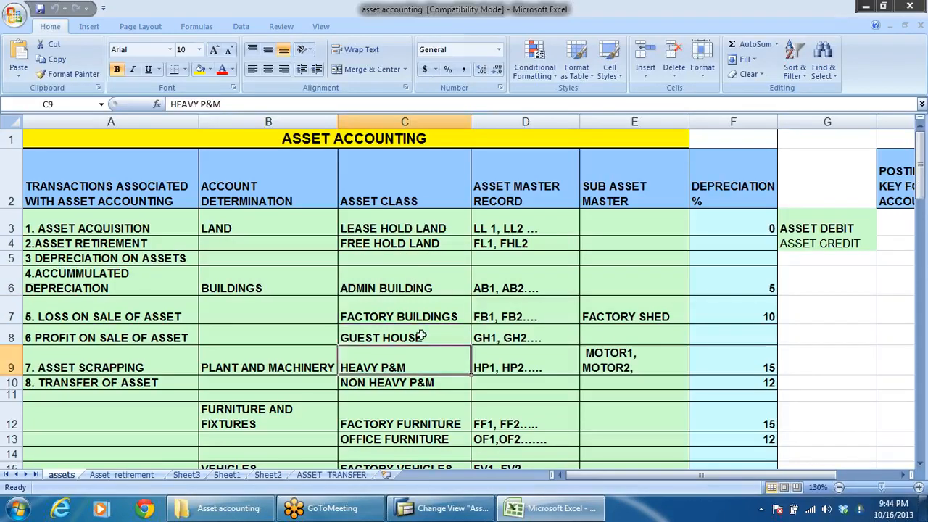
Step: Return to SAP, look through the existing asset classes and start a new asset class entry
key("alt+Tab")
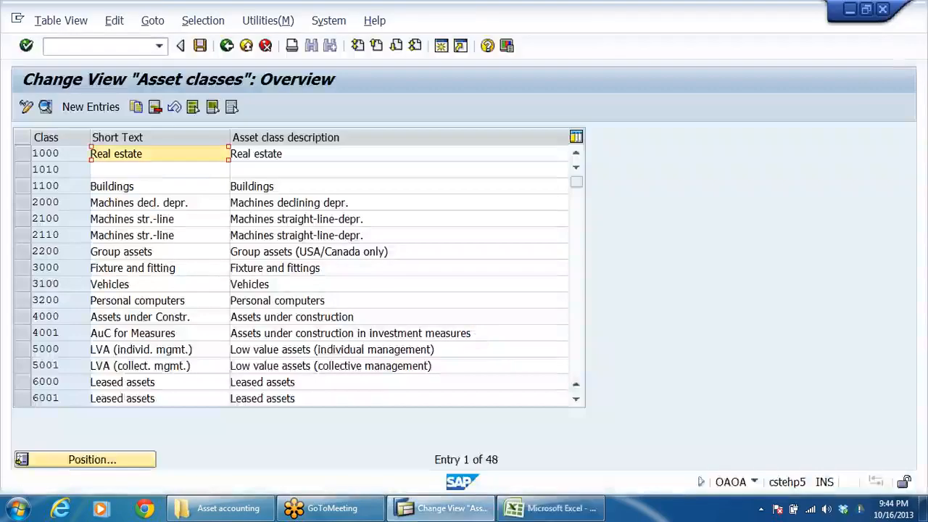
left_click(123, 234)
scroll(123, 234, "down", 3)
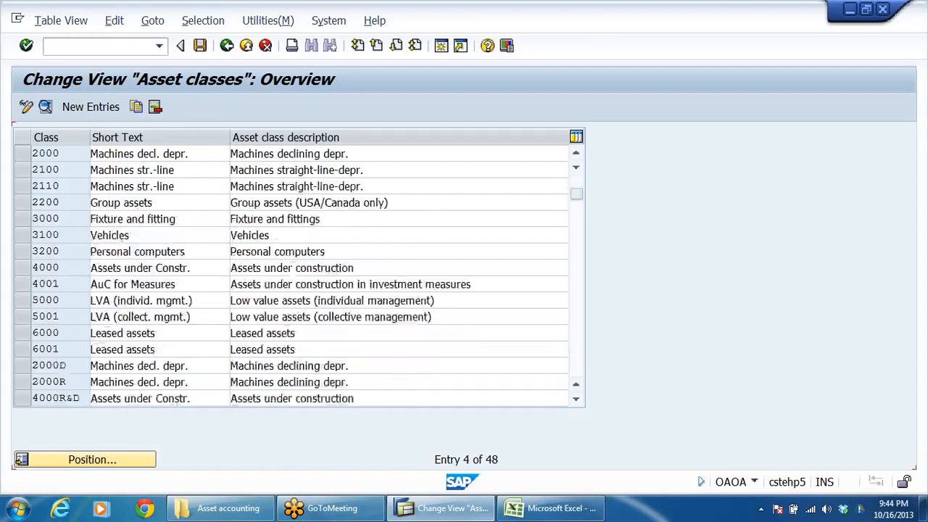
scroll(76, 130, "up", 1)
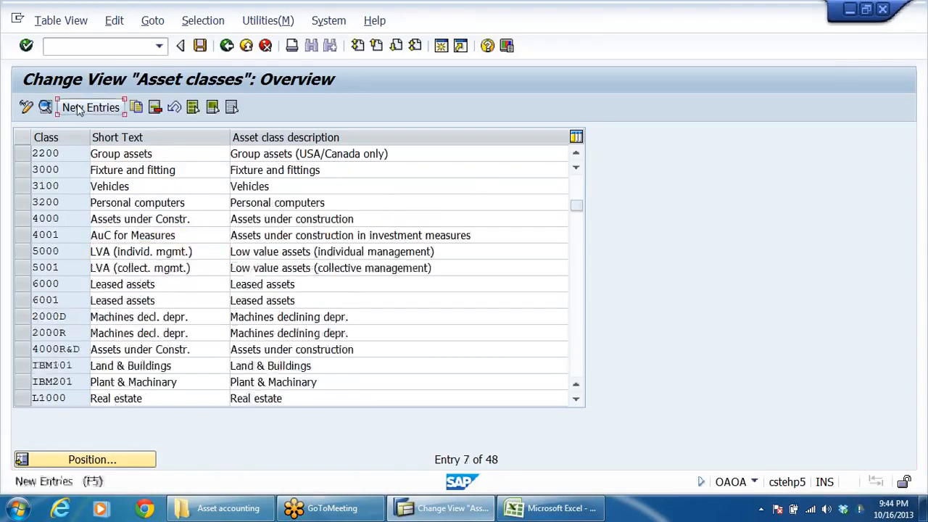
left_click(91, 106)
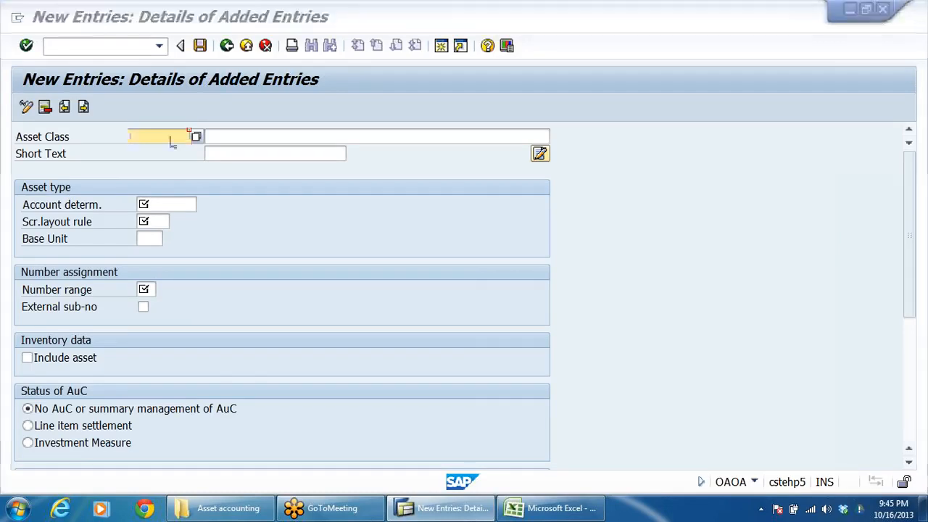
Step: Copy LEASE HOLD LAND from the Asset Class column in Excel into the description of the new SAP asset class
key("alt+Tab")
left_click(412, 228)
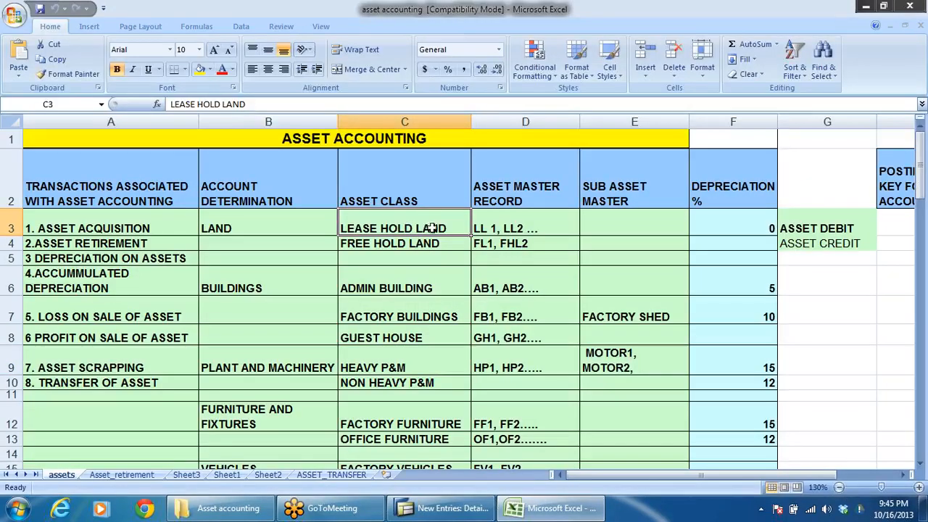
key("alt+Tab")
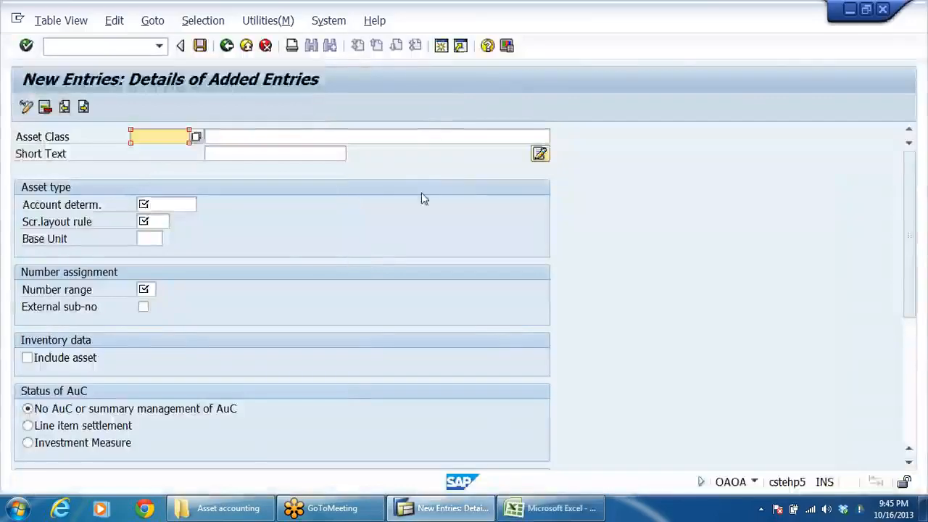
key("alt+Tab")
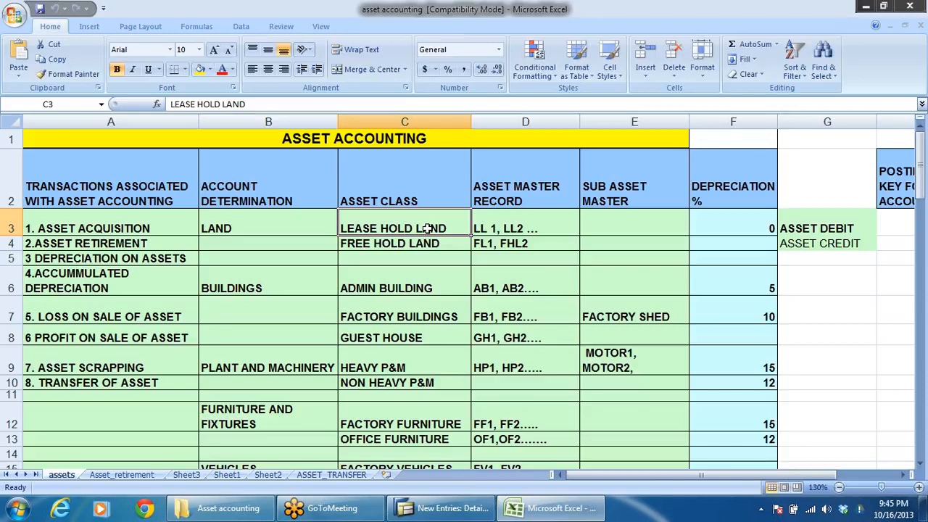
key("ctrl+c")
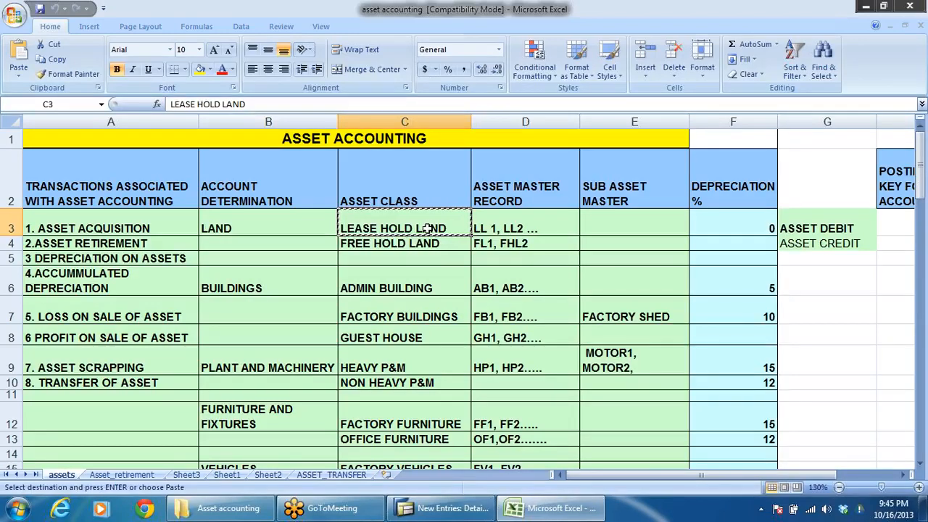
key("alt+Tab")
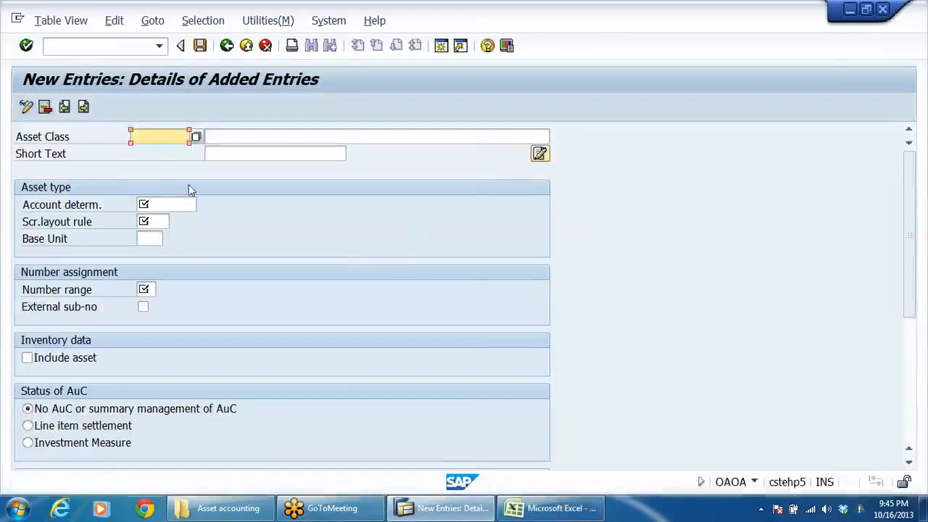
left_click(232, 136)
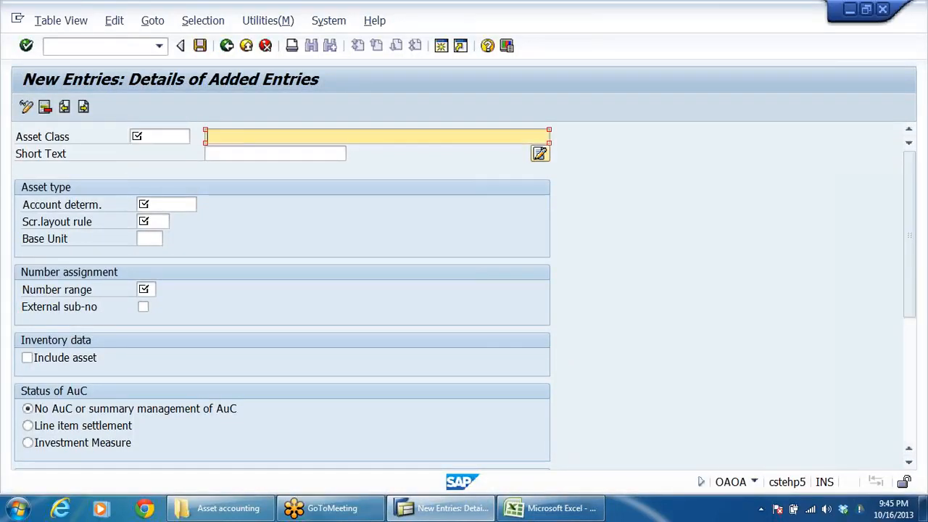
key("ctrl+v")
Step: Extend the asset class description to LEASE HOLD LAND-DRLB and use the same text as the short text
left_click(232, 154)
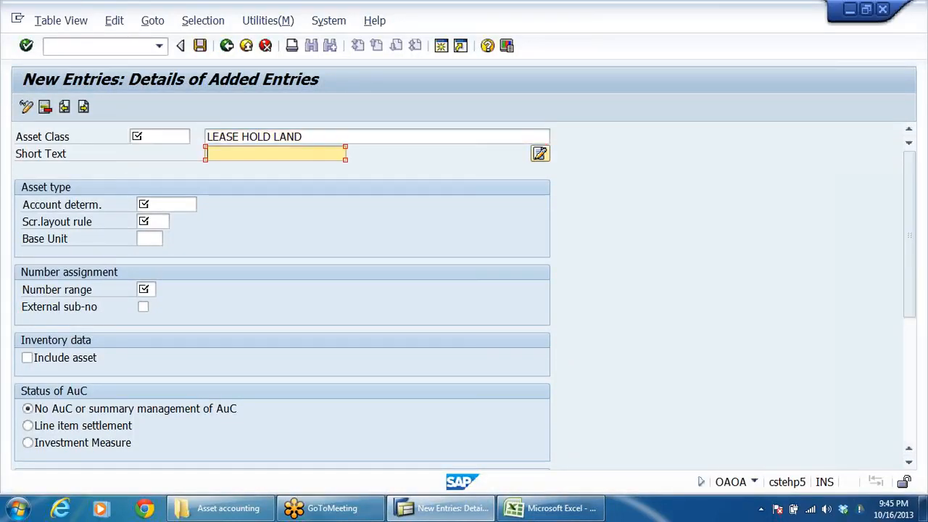
left_click(304, 137)
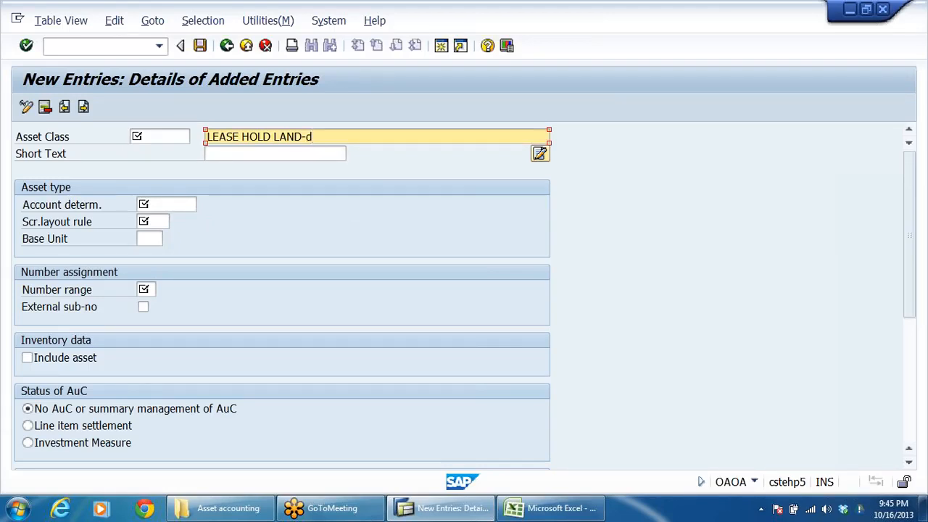
key("BackSpace")
key("Caps_Lock")
type("DRL")
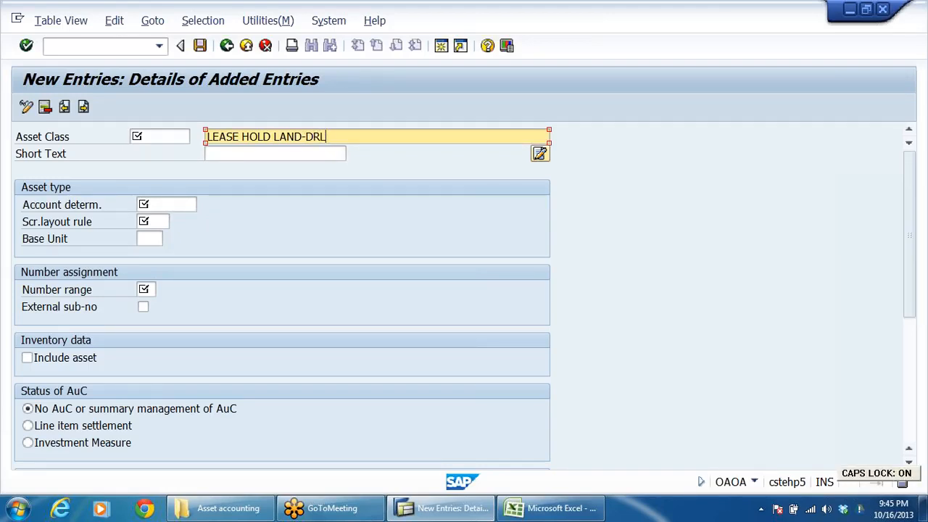
type("B")
key("Return")
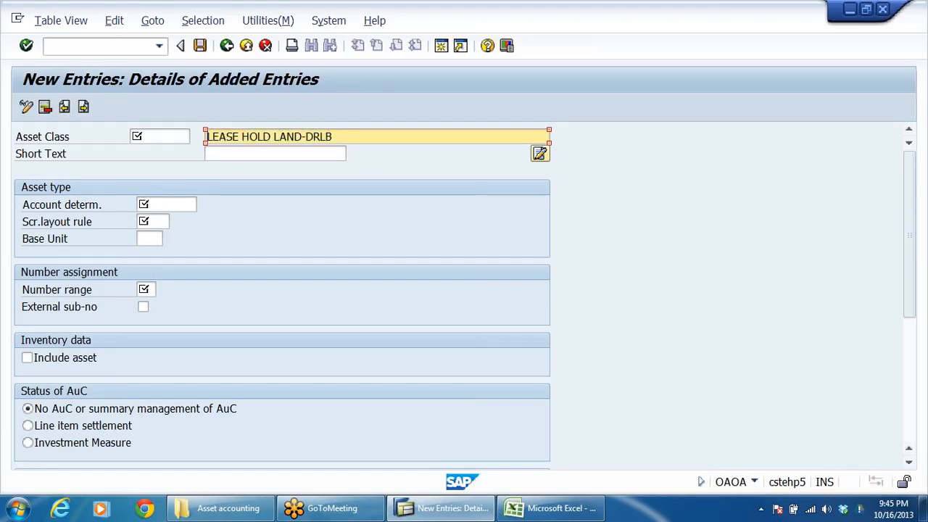
key("Tab")
key("ctrl+v")
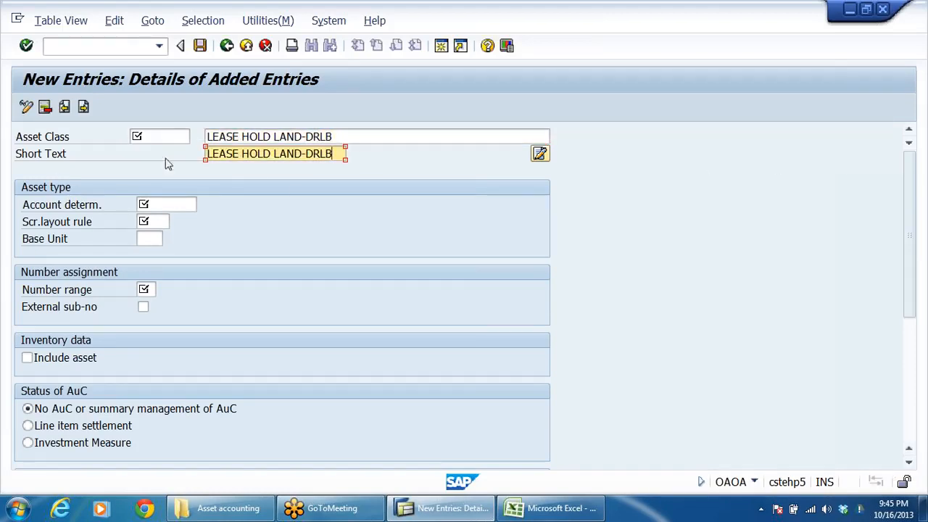
Step: Enter DRLBLHLA as the code of the lease hold land asset class
left_click(70, 142)
key("Tab")
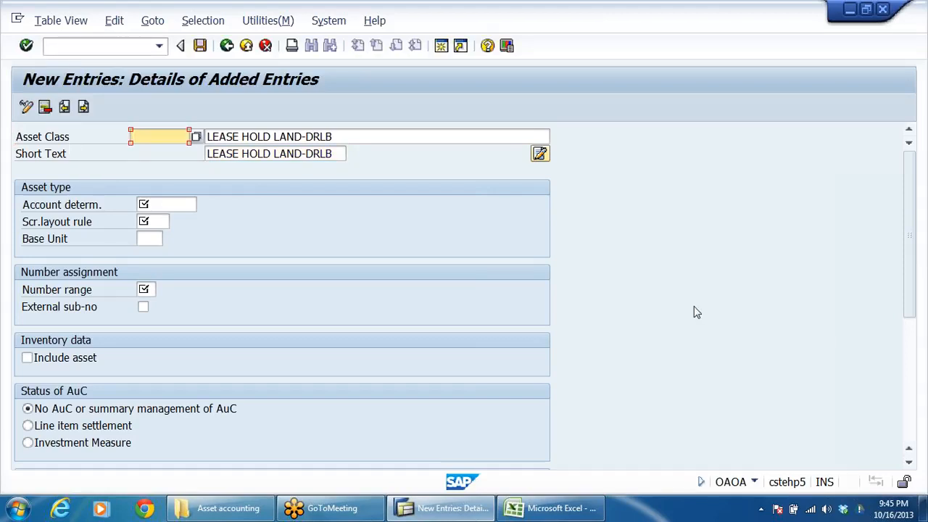
type("DRLBLHLA")
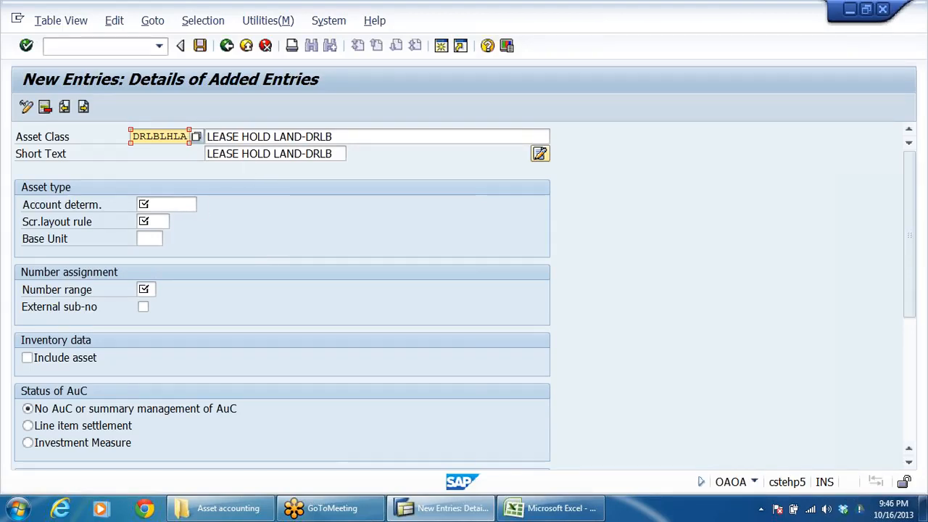
Step: Switch to Excel and check which account determination the lease hold and free hold land classes belong to
left_click(172, 205)
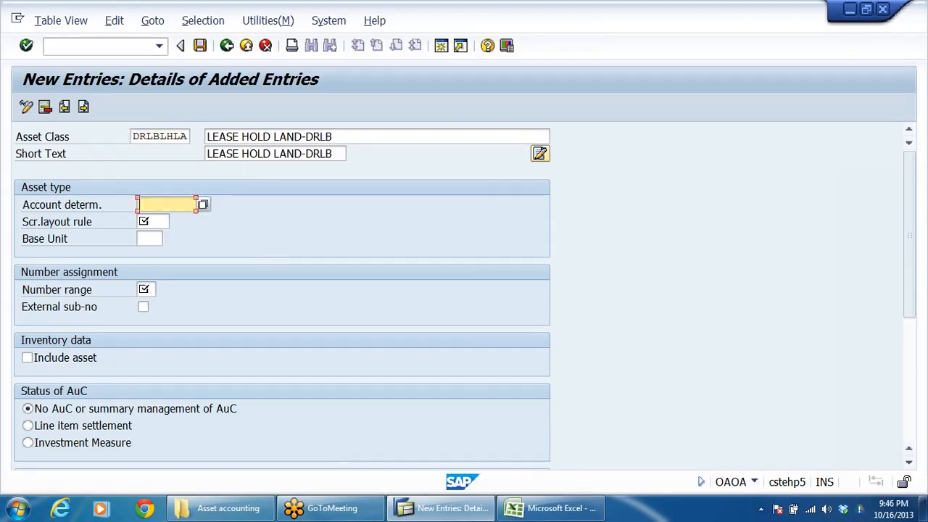
left_click(555, 507)
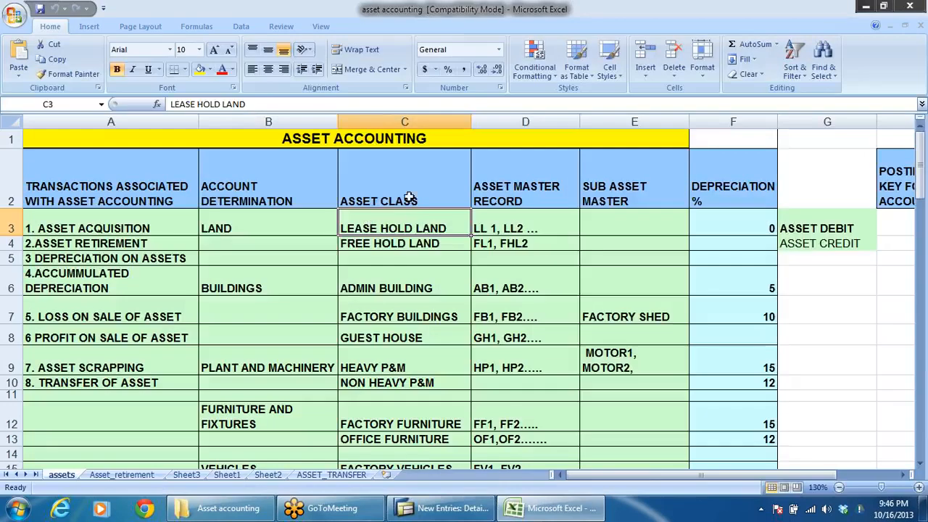
left_click(371, 246)
left_click(238, 229)
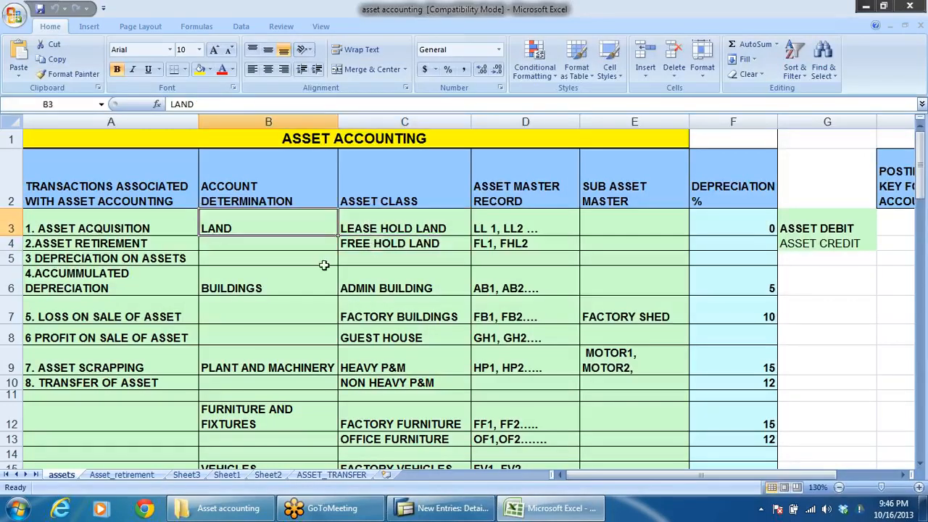
Step: Return to SAP and assign the account determination DRLBLAND, LAND FOR DRL GRP, to asset class DRLBLHLA
key("alt+Tab")
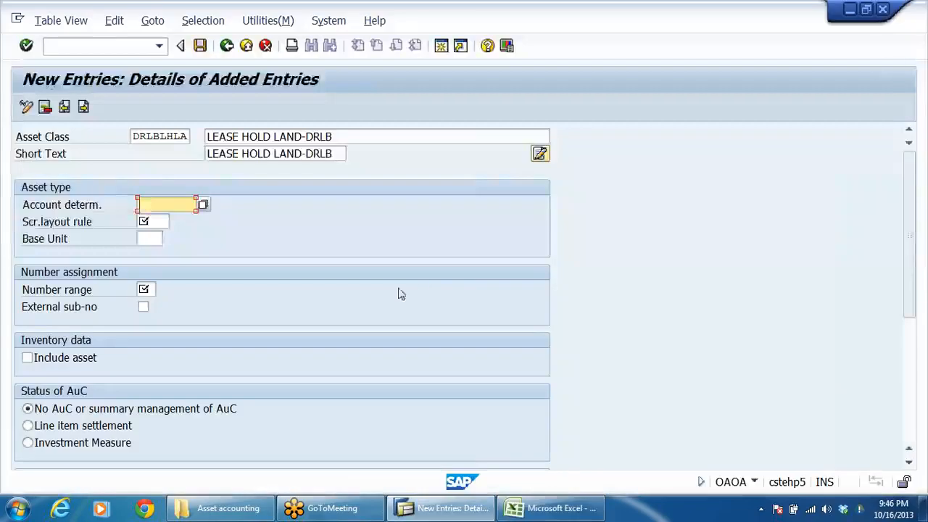
left_click(161, 136)
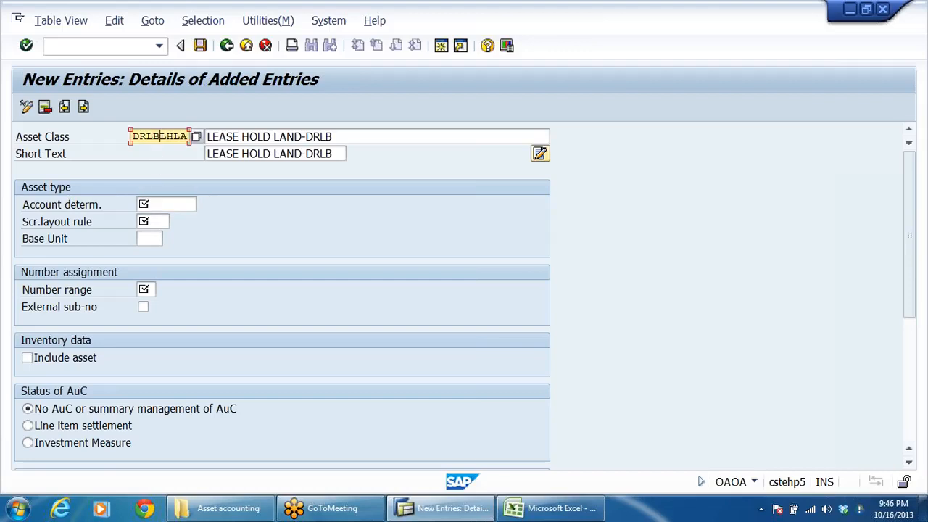
left_click(171, 204)
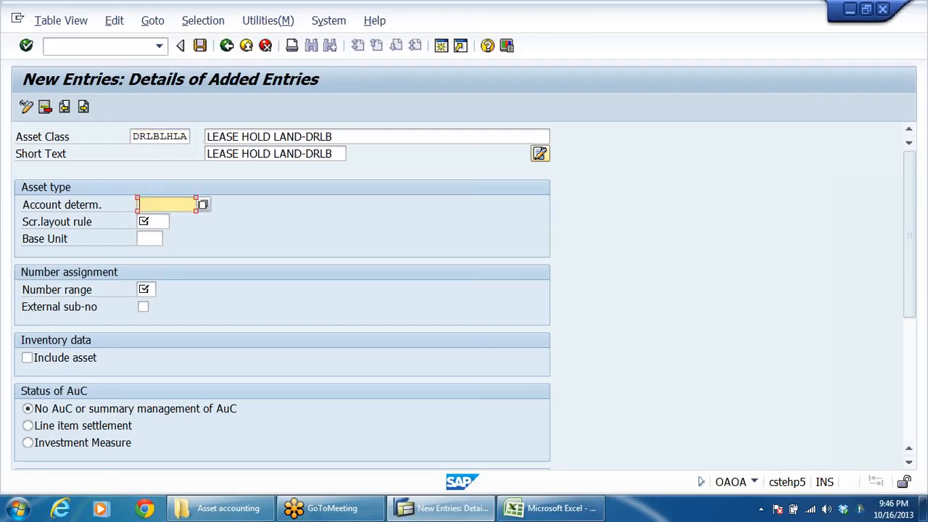
left_click(203, 206)
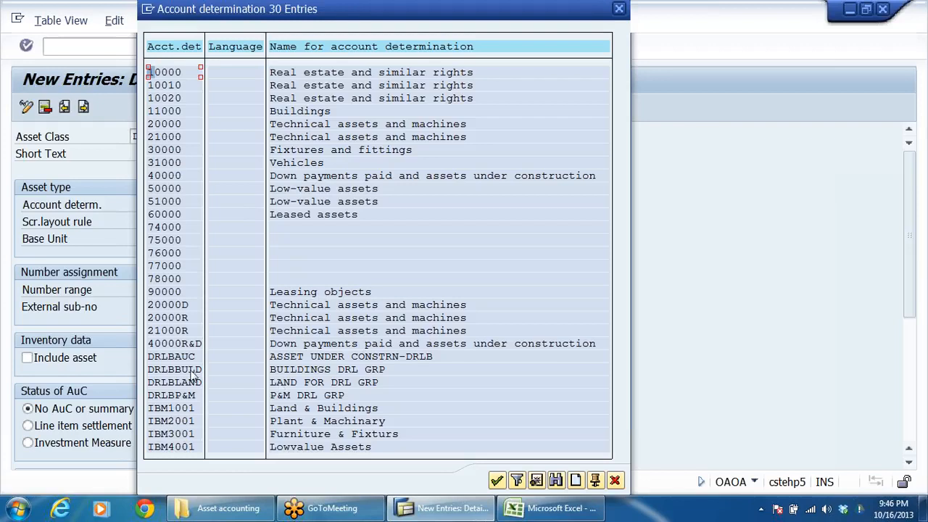
left_click(185, 382)
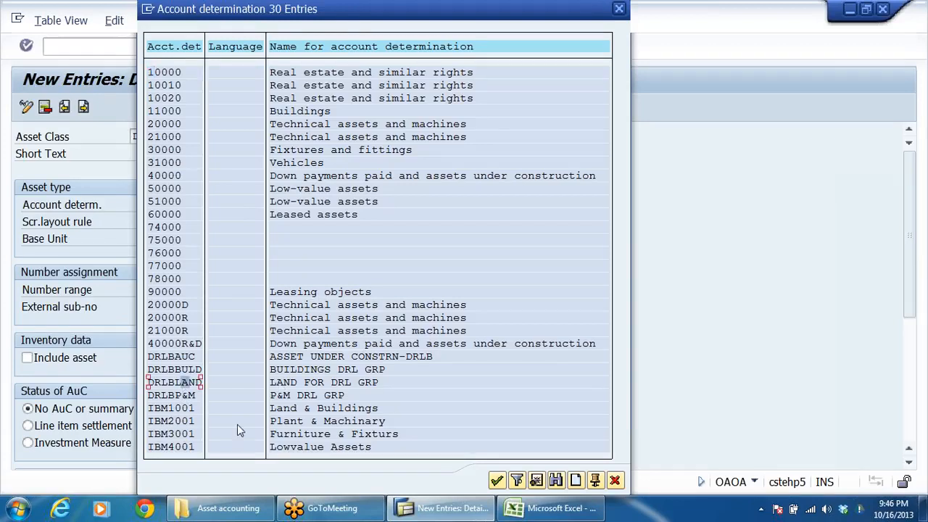
double_click(285, 384)
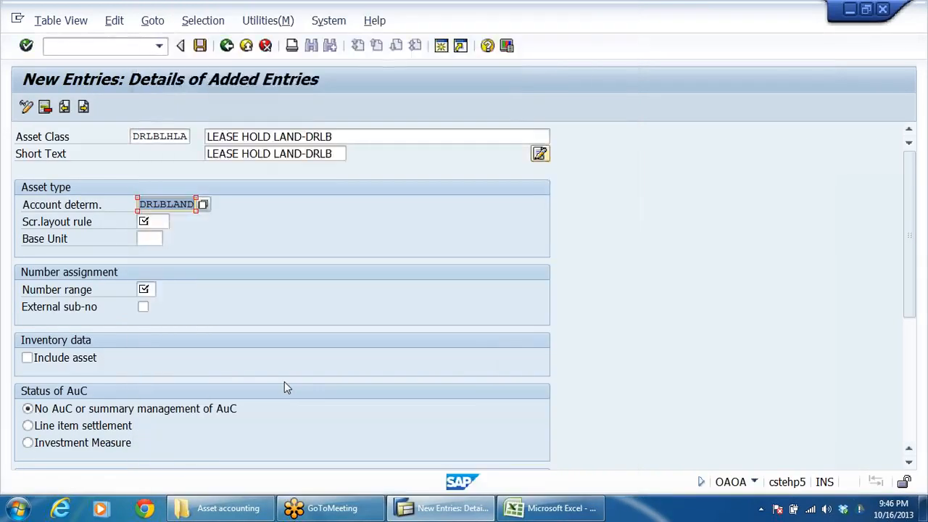
Step: Assign the screen layout rule DRLA, SLR FOR LAND- DRL GRP, to the lease hold land asset class
left_click(29, 230)
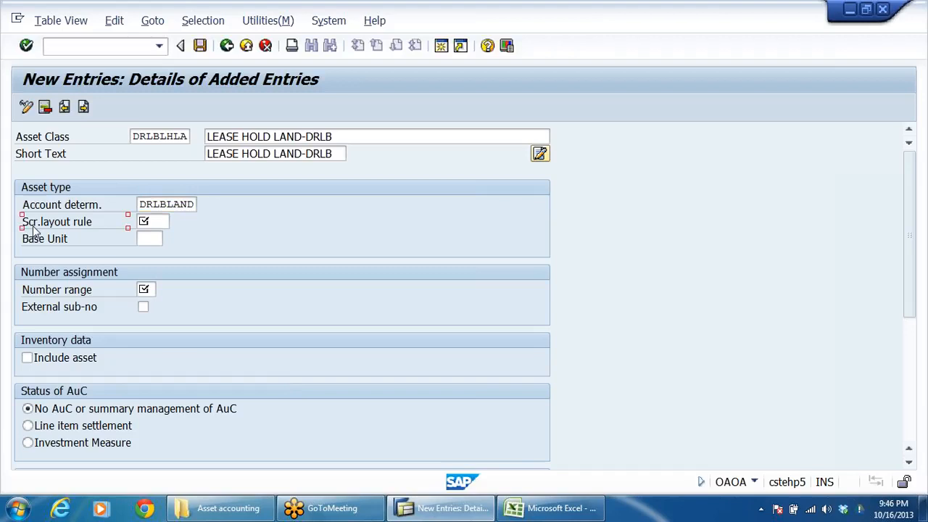
key("Tab")
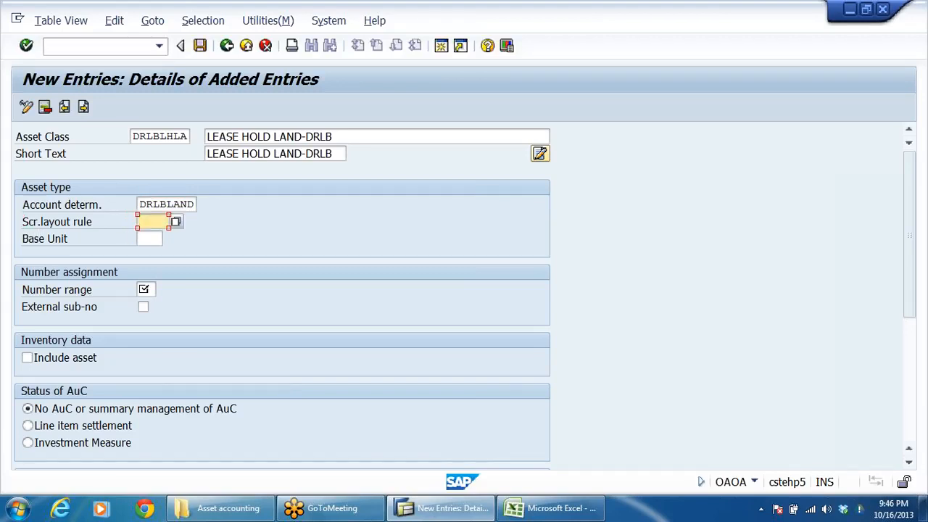
left_click(175, 221)
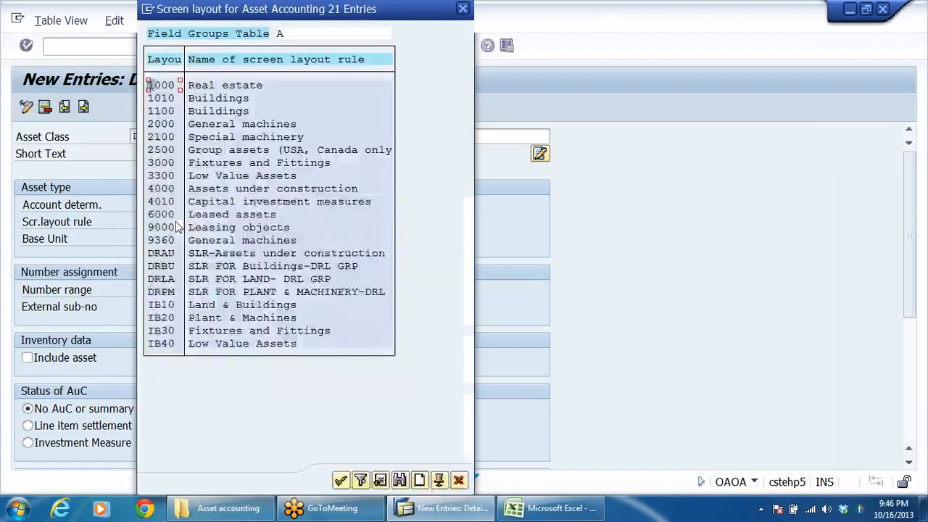
left_click(160, 282)
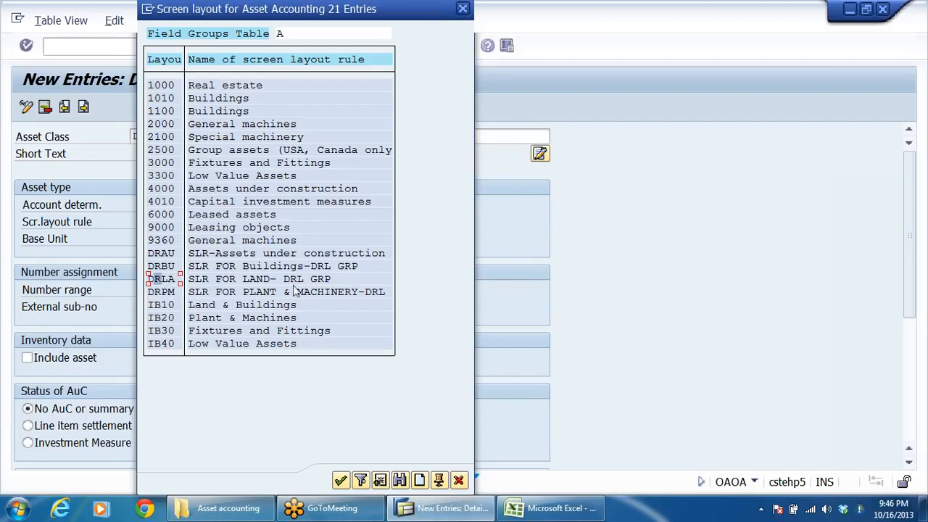
double_click(239, 281)
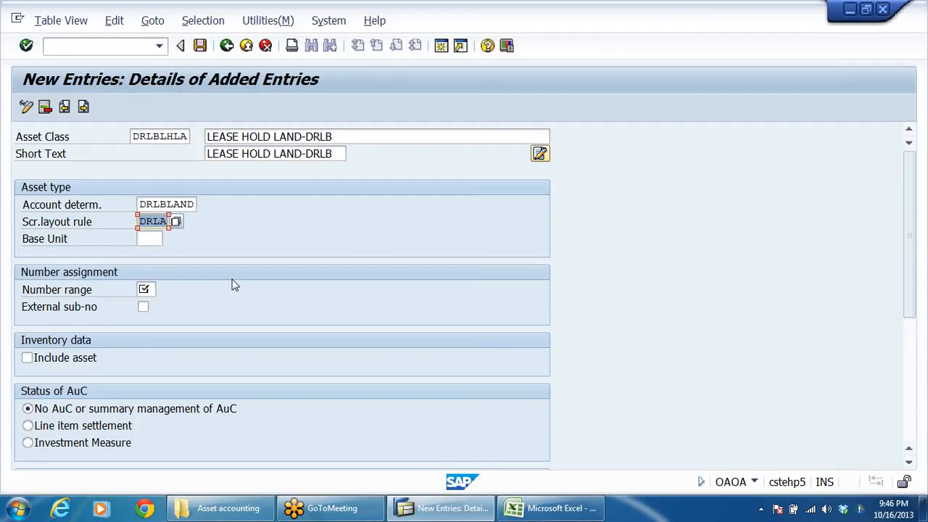
Step: Set the number range of the lease hold land asset class to 01
left_click(145, 290)
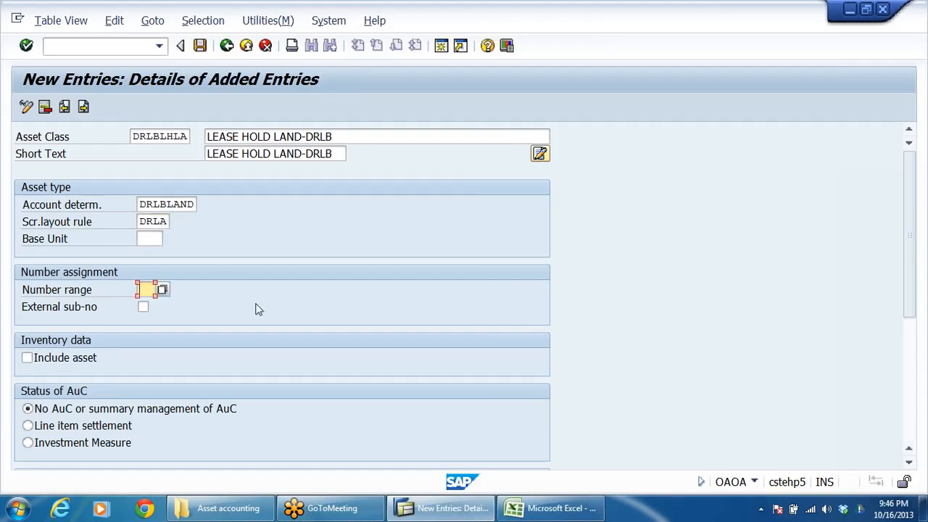
type("01")
key("alt+Tab")
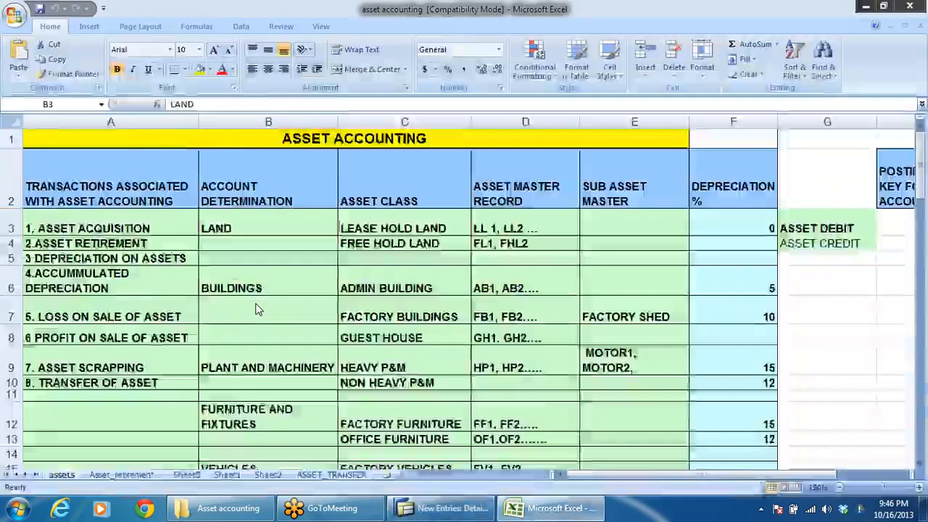
key("alt+Tab")
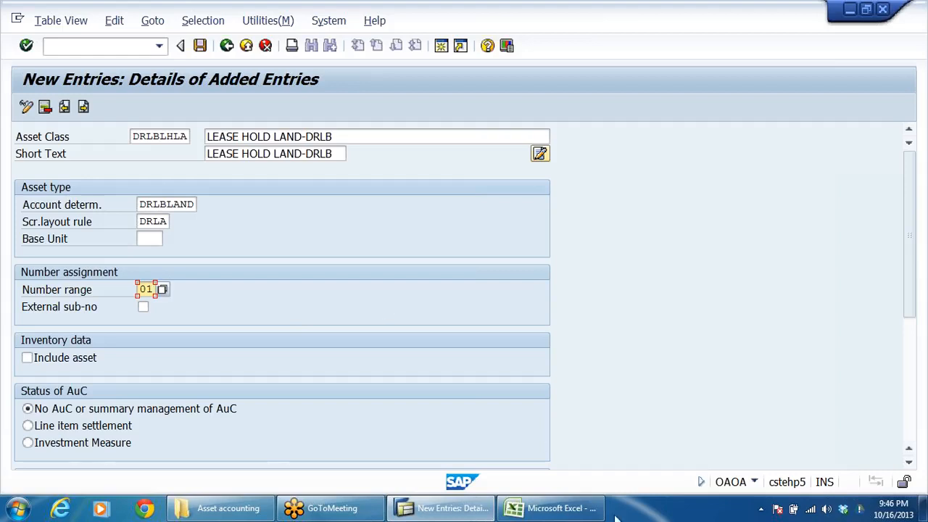
Step: Copy FREE HOLD LAND from Excel and paste it as the description of the next new asset class entry in SAP
left_click(587, 510)
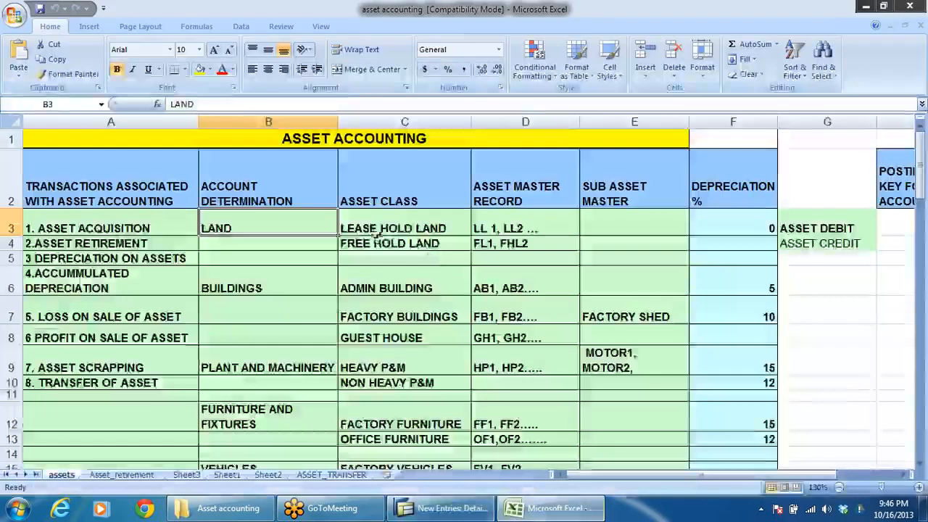
left_click(377, 230)
left_click(380, 244)
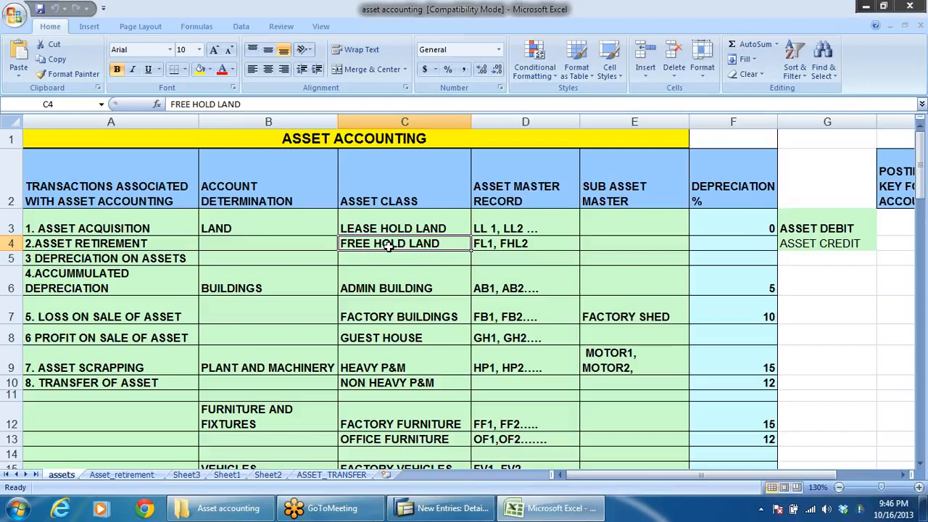
key("ctrl+c")
key("alt+Tab")
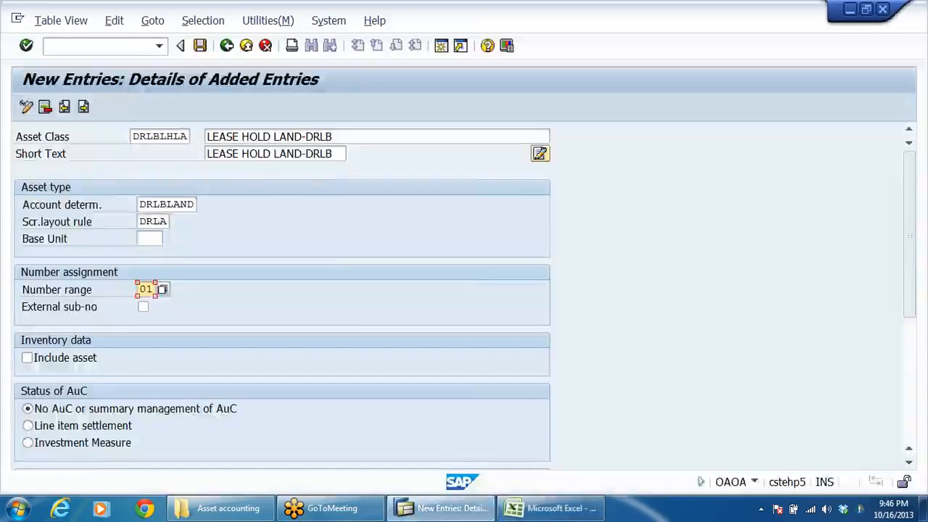
left_click(84, 107)
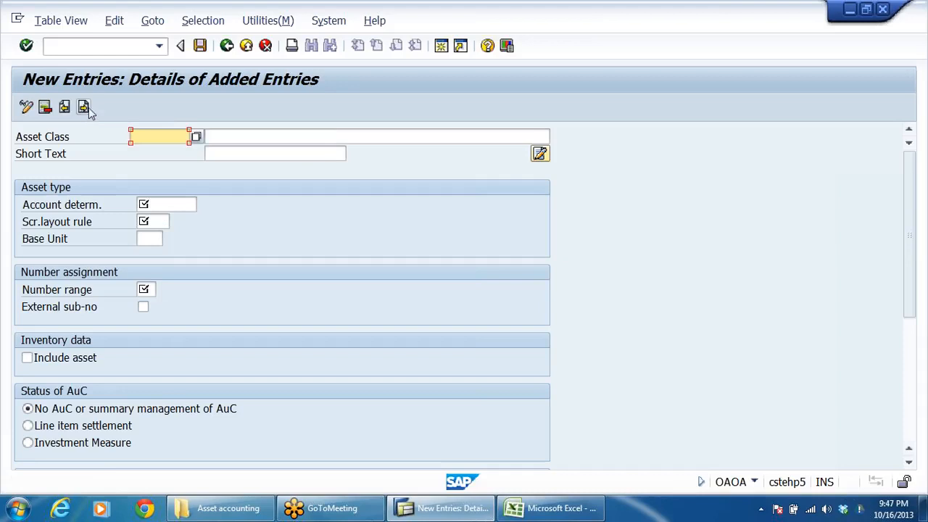
left_click(218, 136)
key("ctrl+v")
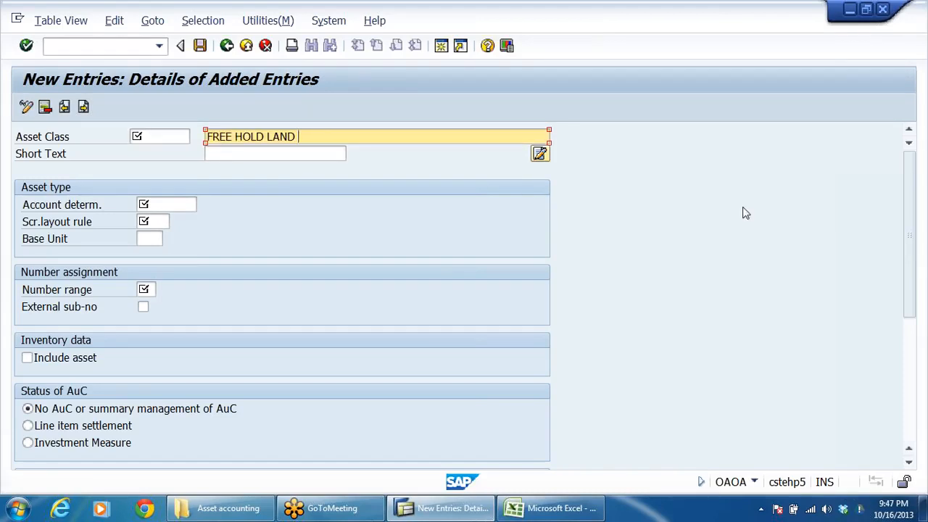
Step: Append -DRLB to the FREE HOLD LAND description and copy the full text into the short text
key("BackSpace")
type("-DRLB")
key("shift+Home")
key("Tab")
key("ctrl+v")
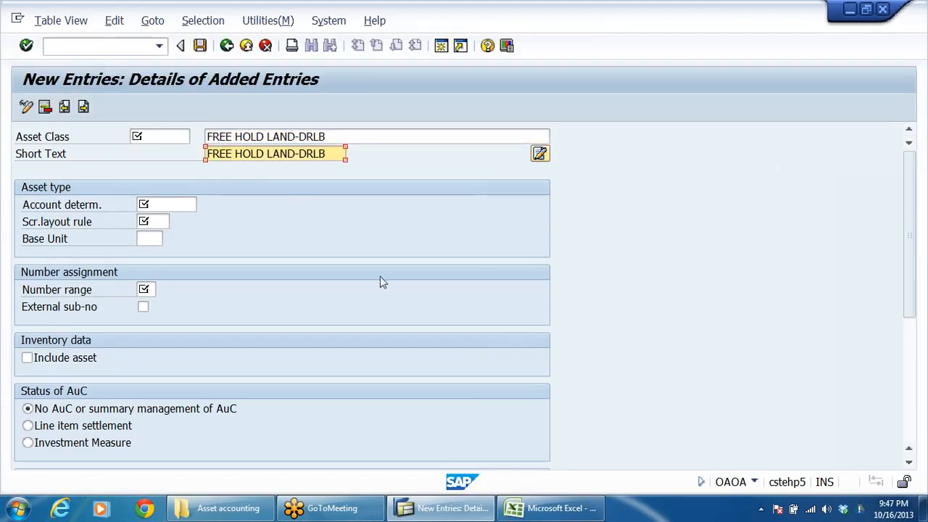
Step: Enter DRLBFHLA as the asset class code for the free hold land entry
left_click(160, 136)
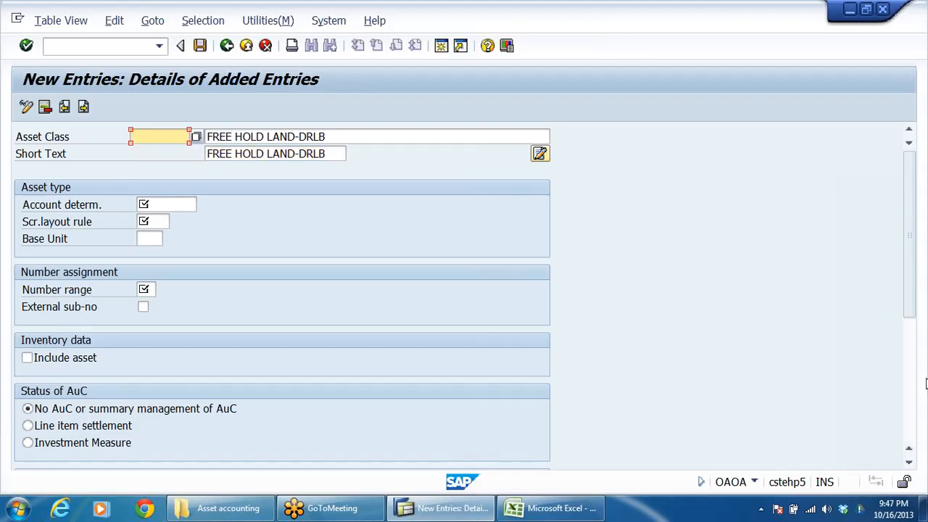
type("DRLB")
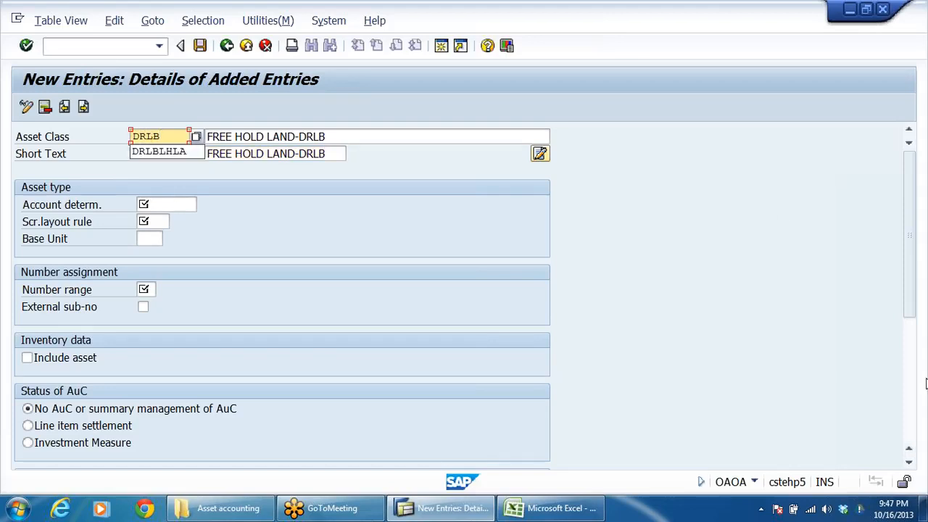
type("FHLA")
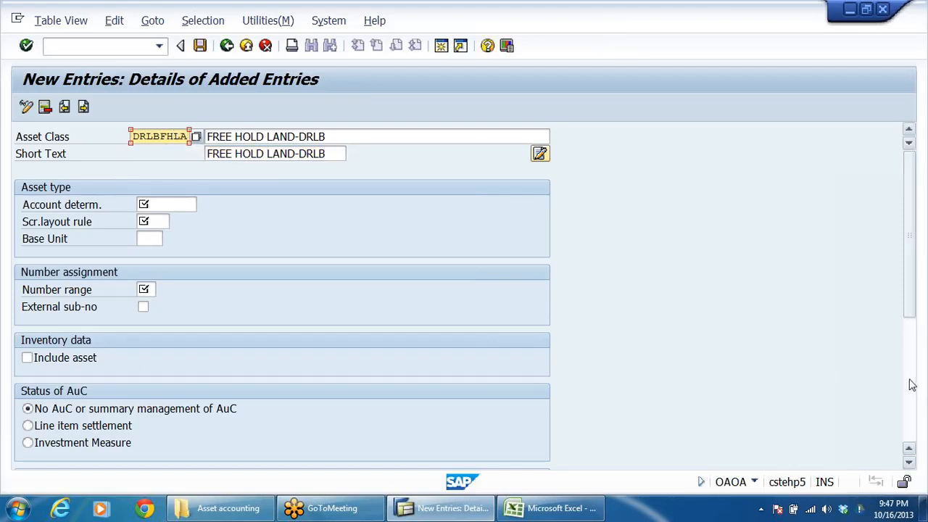
Step: Assign account determination DRLBLAND and screen layout rule DRLA to the free hold land asset class
left_click(149, 204)
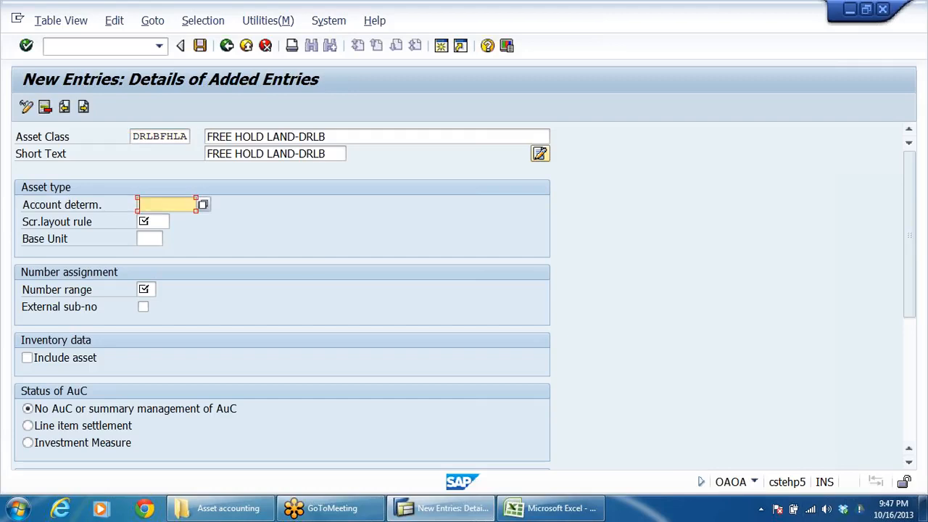
type("D")
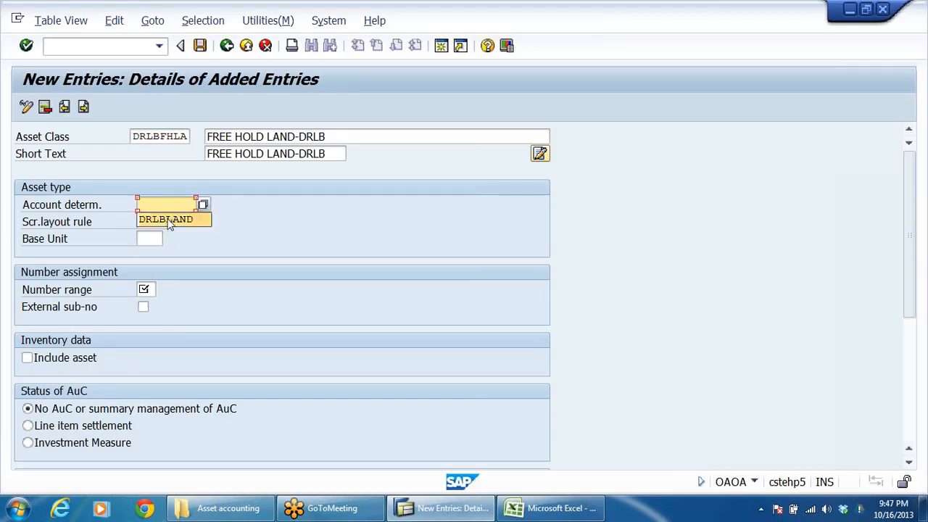
left_click(166, 220)
left_click(153, 222)
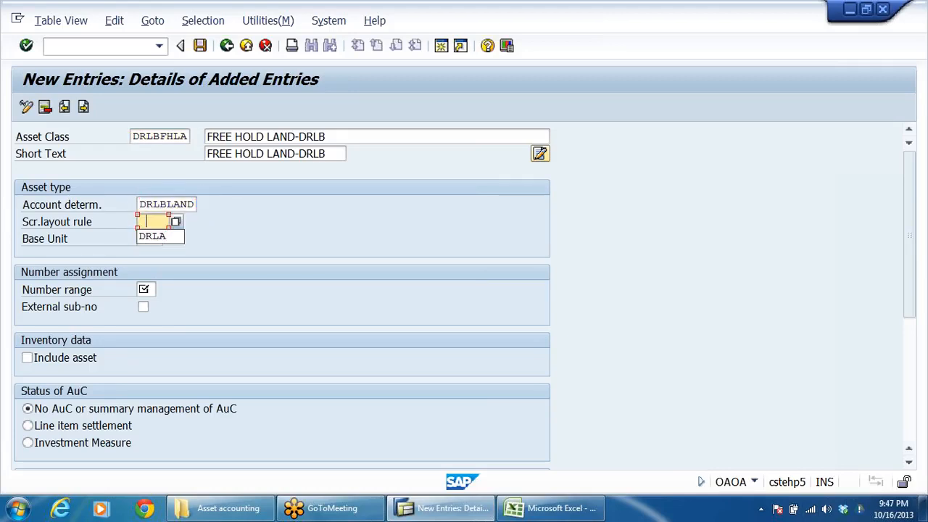
left_click(156, 238)
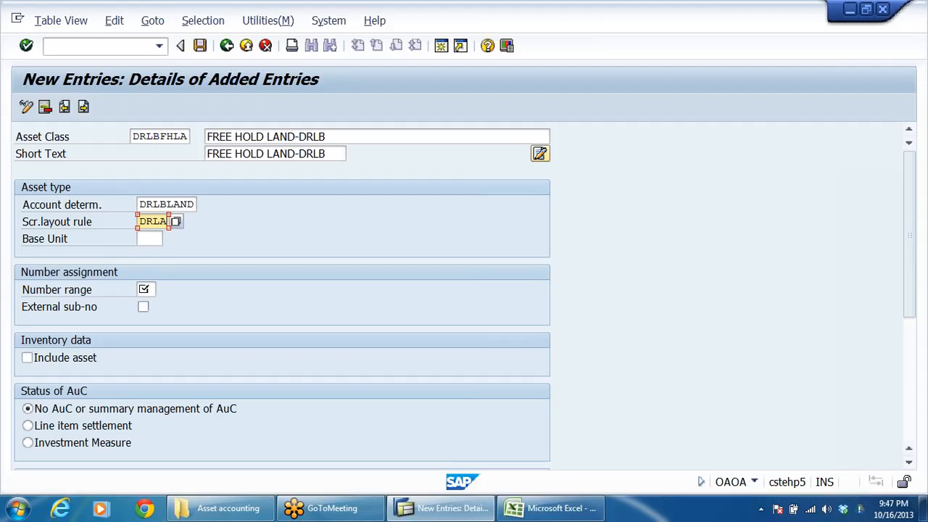
Step: Set the free hold land class's number range to 01, leave asset inventory inclusion off, and advance to a blank entry
left_click(145, 290)
left_click(151, 306)
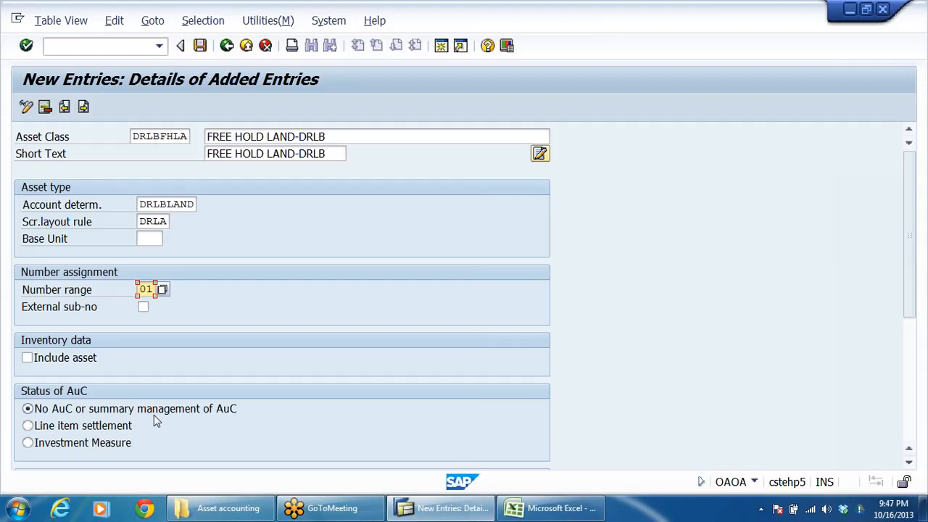
left_click(28, 359)
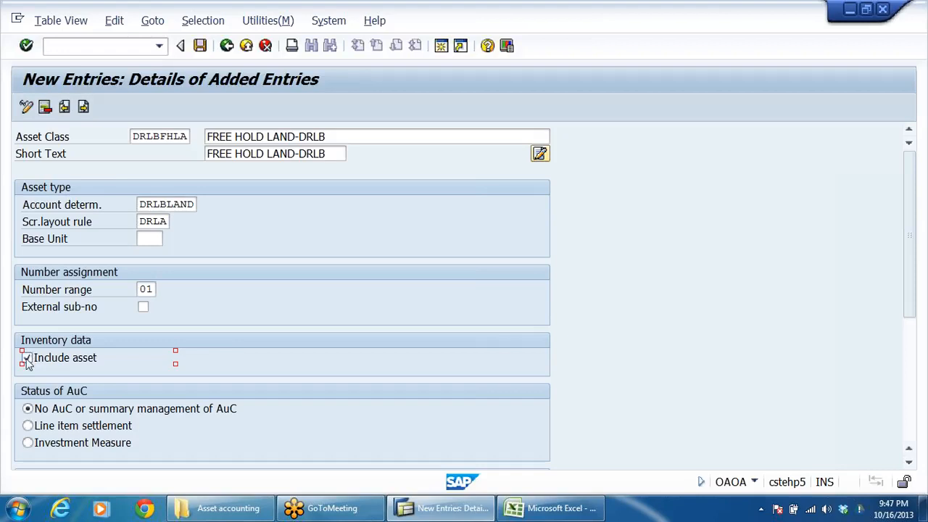
left_click(28, 358)
left_click(83, 107)
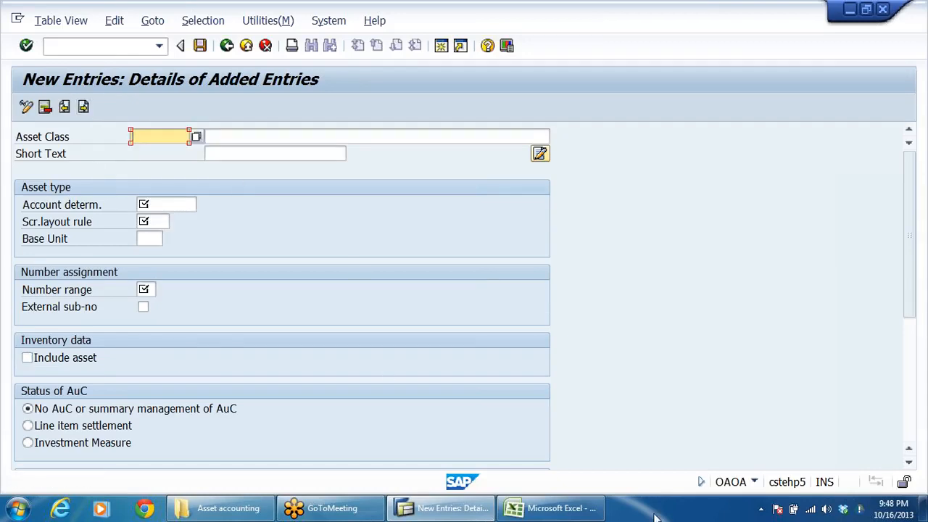
Step: Switch to Excel and copy the ADMIN BUILDING name from the asset class column
left_click(569, 509)
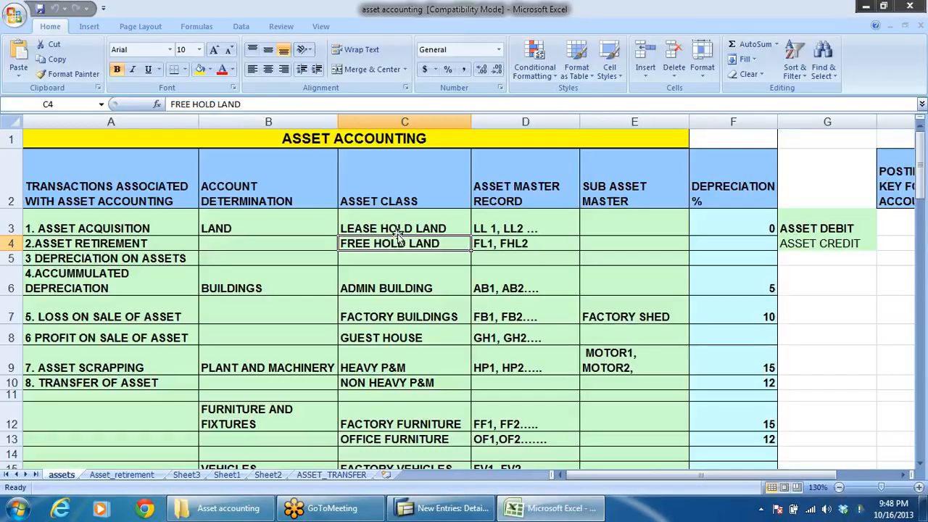
left_click(405, 228)
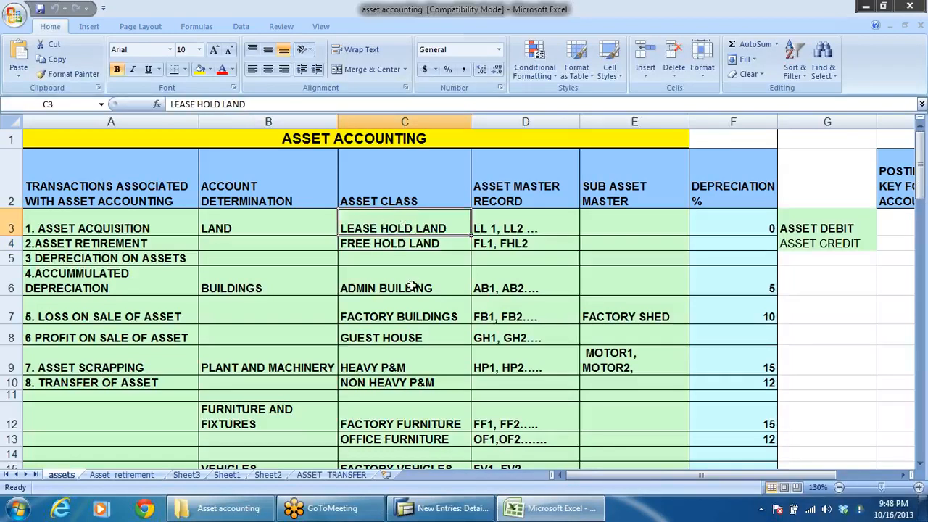
left_click(246, 290)
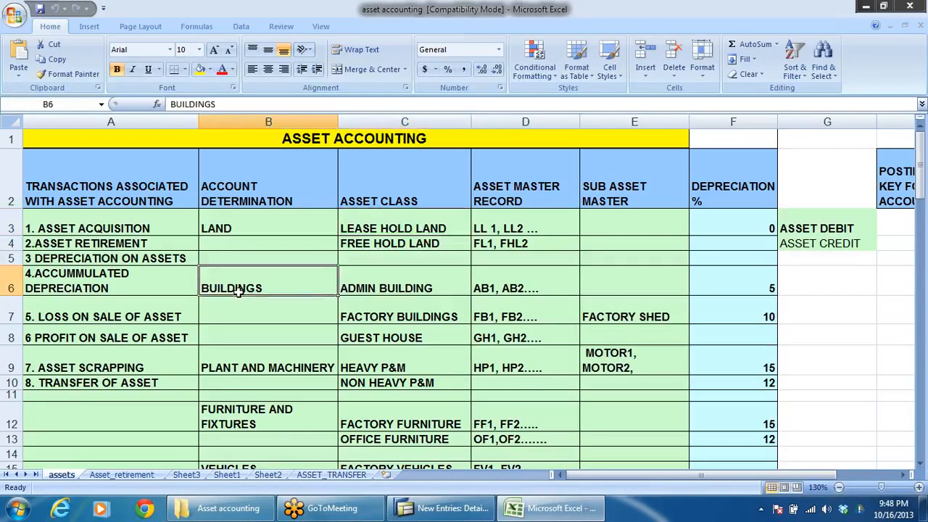
left_click(367, 286)
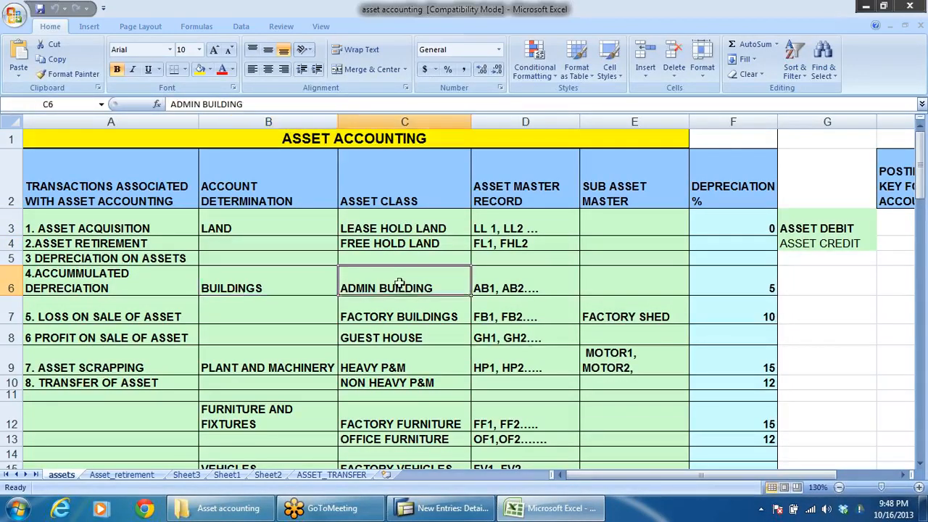
left_click(363, 317)
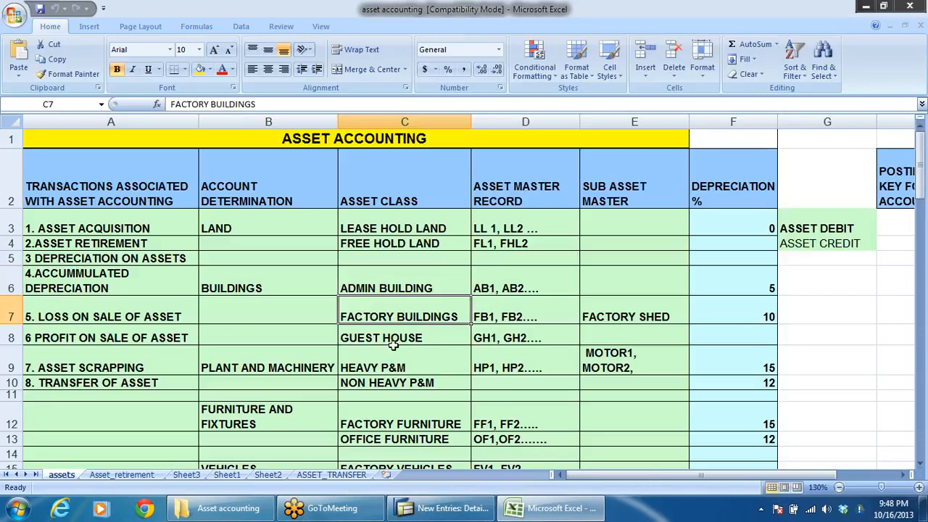
left_click(429, 289)
key("ctrl+c")
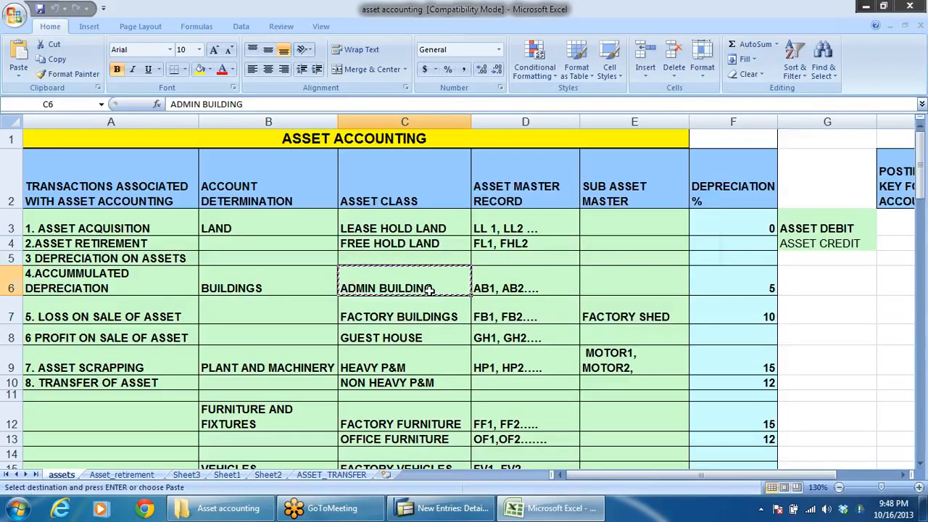
Step: Return to SAP and enter ADMIN BUILDING-DRLB as both the description and the short text of the new asset class
key("alt+Tab")
left_click(254, 134)
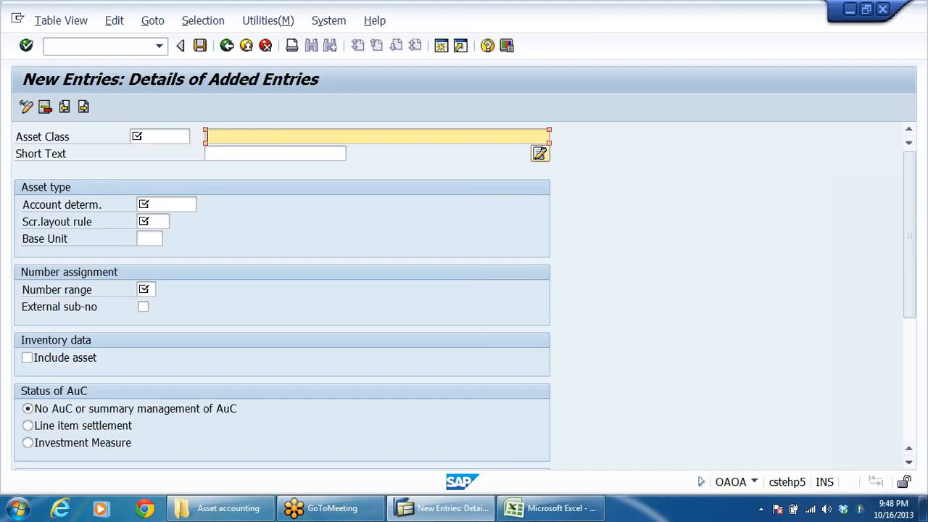
key("ctrl+v")
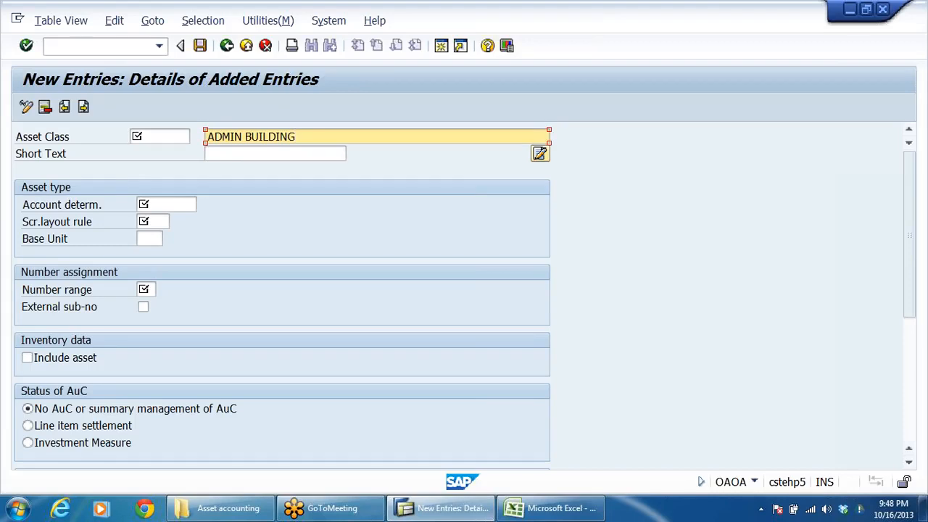
type("-DRLB")
key("shift+Home")
left_click(218, 153)
key("ctrl+v")
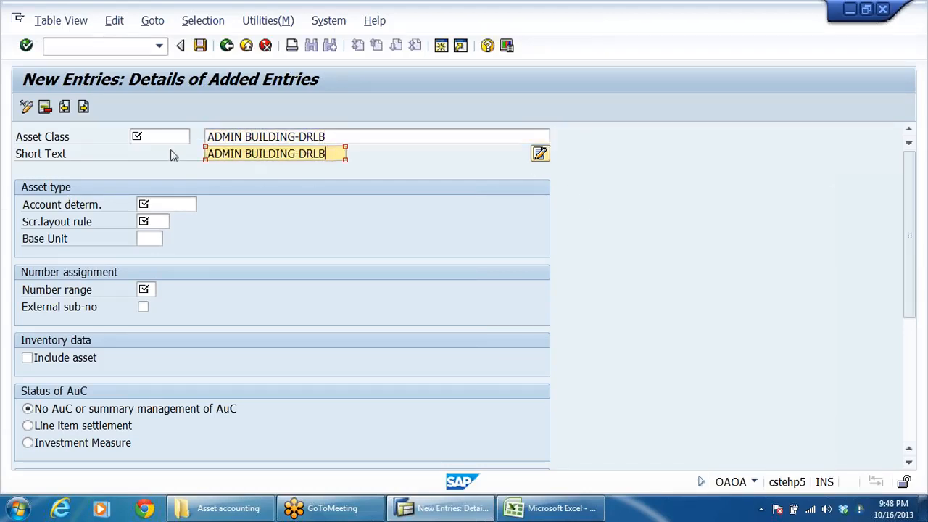
Step: Enter DRLBADBU as the asset class code for the admin building entry
key("shift+Tab")
type("DR")
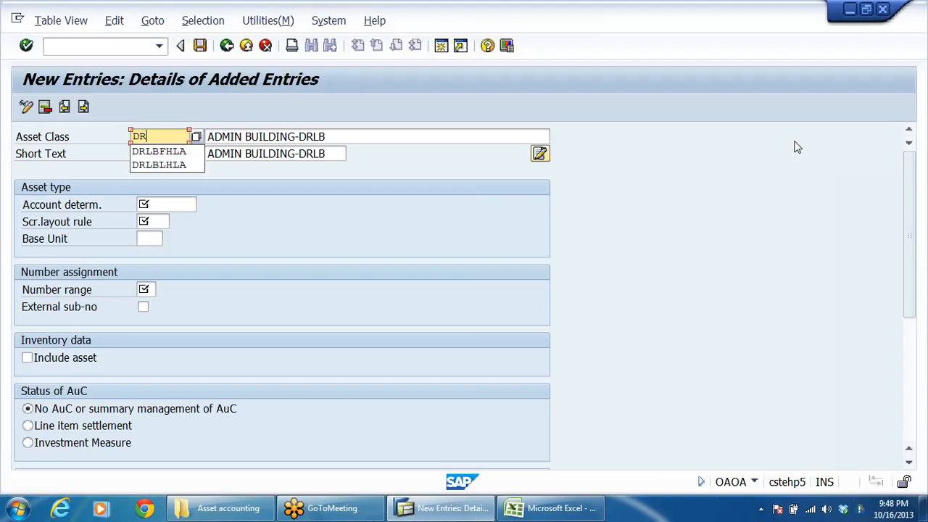
type("LBAD")
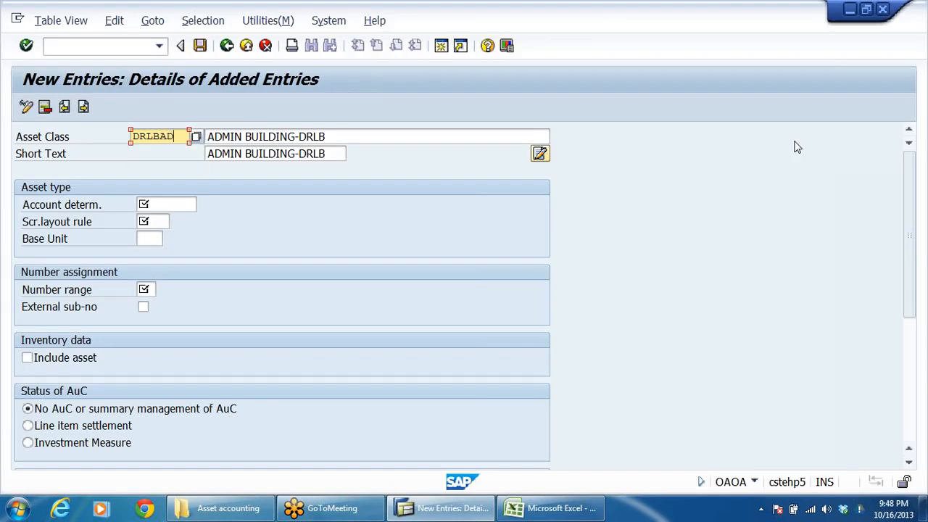
type("BU")
Step: Assign the account determination DRLBBULD, BUILDINGS DRL GRP, to asset class DRLBADBU
left_click(190, 205)
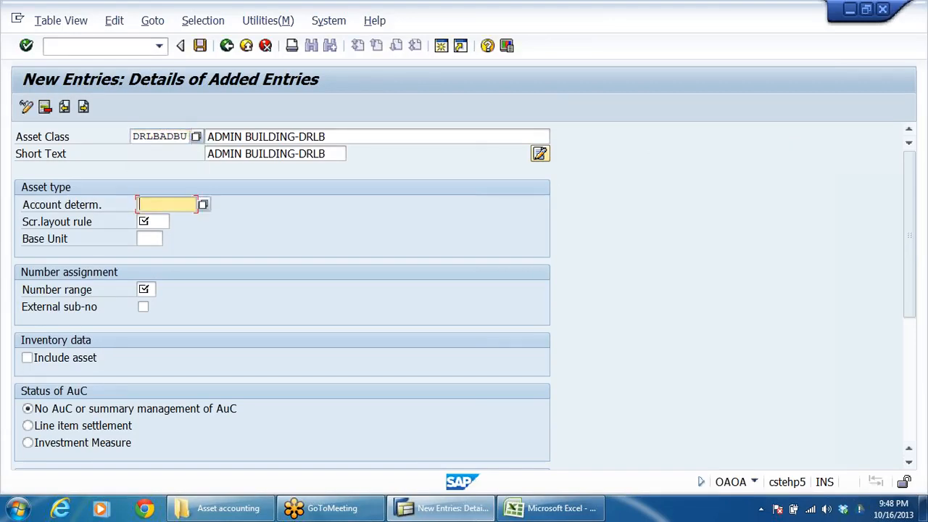
left_click(203, 206)
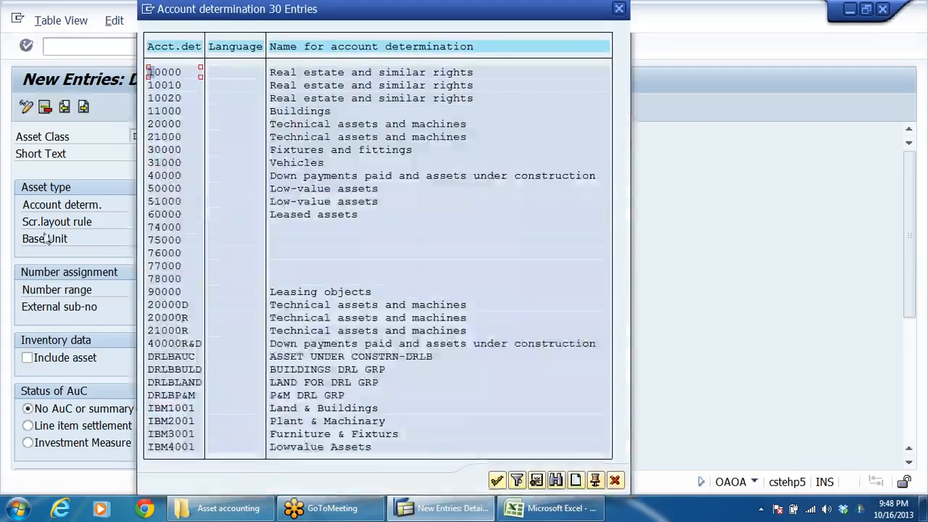
double_click(178, 371)
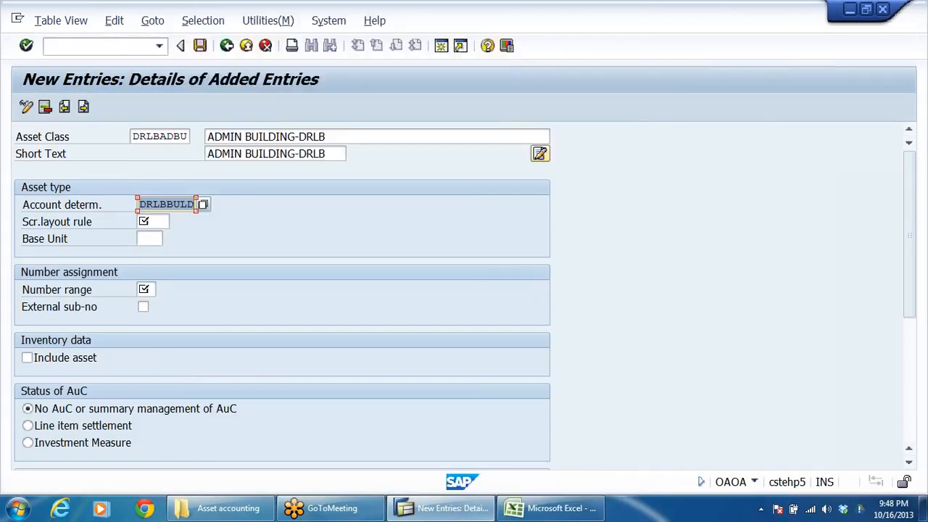
Step: Assign the screen layout rule DRBU, SLR FOR Buildings-DRL GRP, to the admin building asset class
left_click(161, 221)
left_click(178, 223)
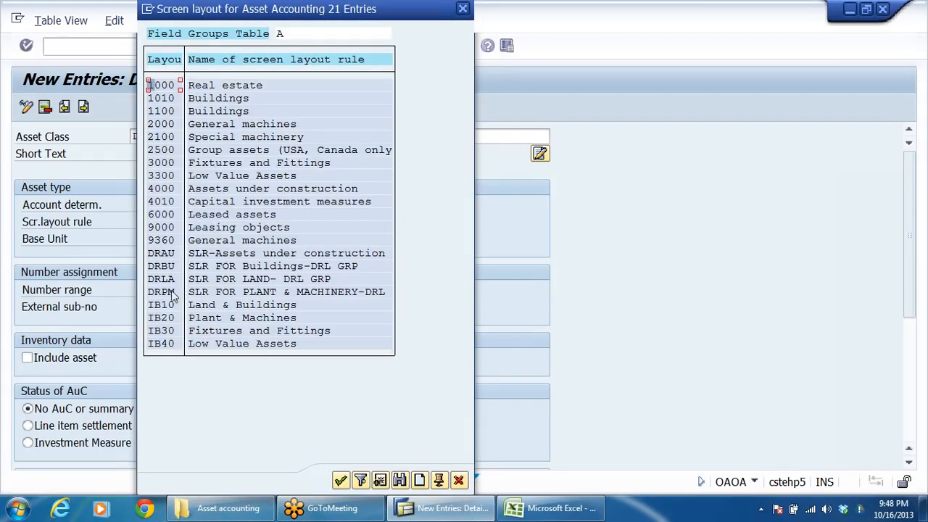
left_click(167, 268)
double_click(167, 270)
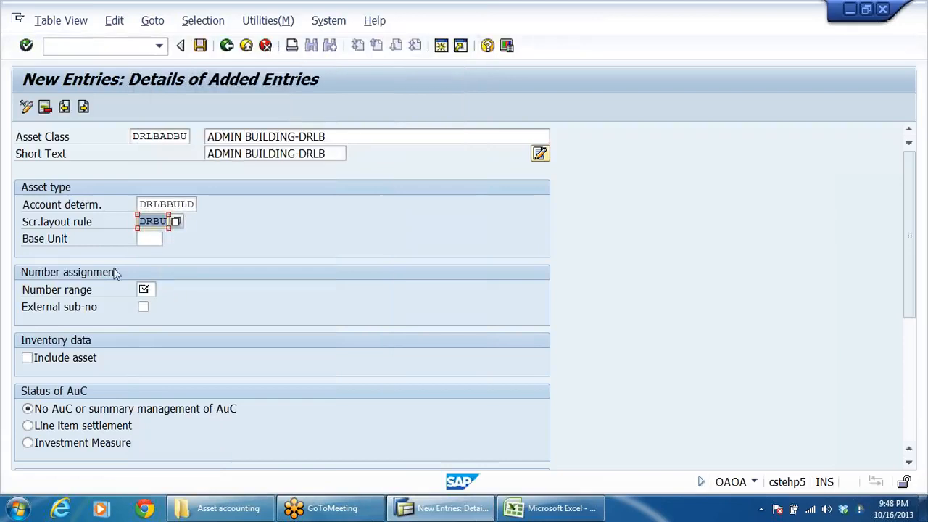
Step: Set the admin building class's number range to 02, choosing it under company code DRLB in the number range list
left_click(56, 294)
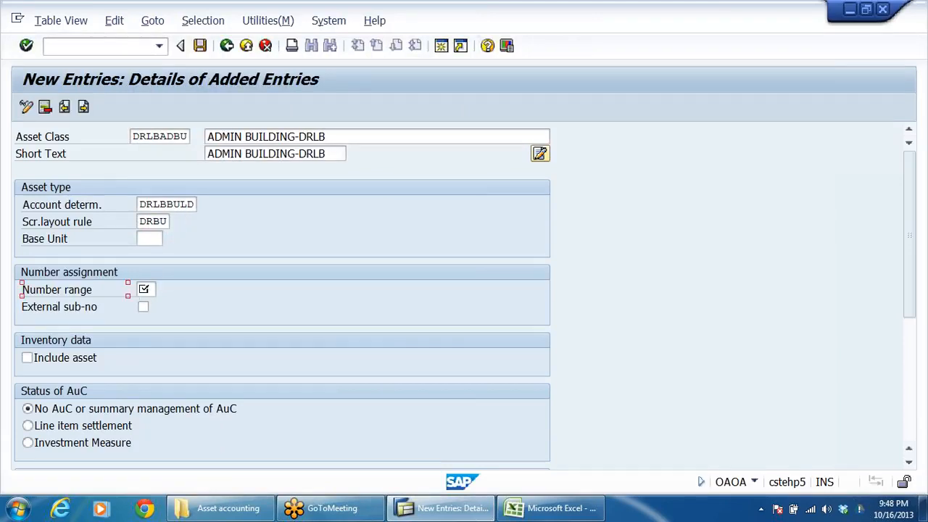
left_click(145, 290)
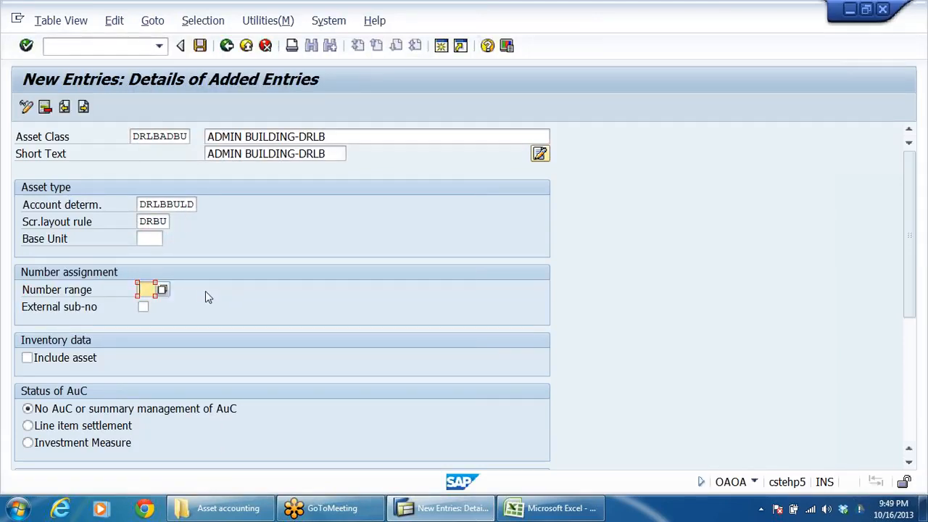
type("02")
left_click(163, 289)
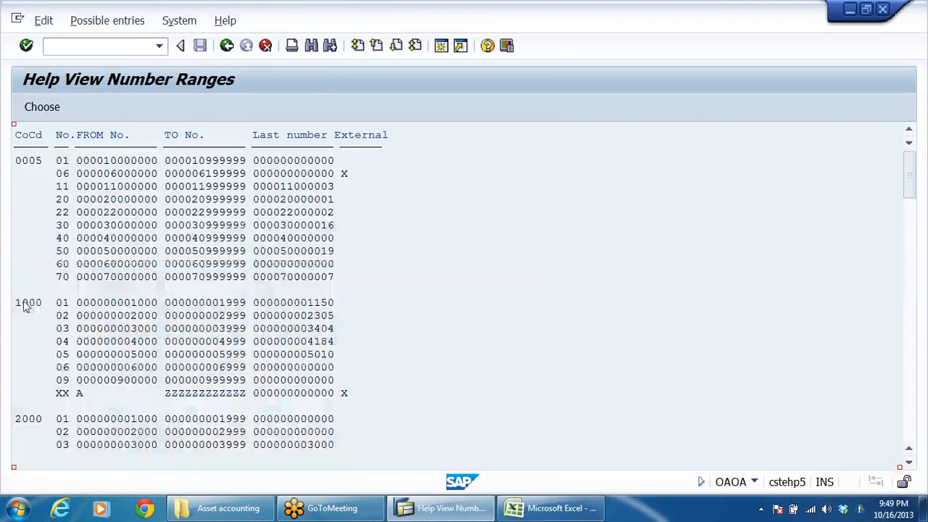
scroll(259, 326, "down", 1)
scroll(259, 331, "down", 3)
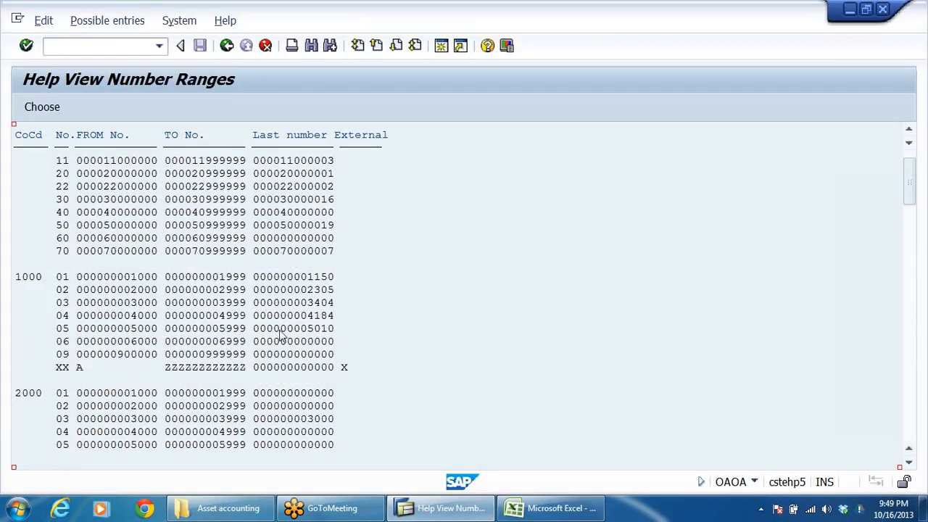
scroll(229, 315, "down", 3)
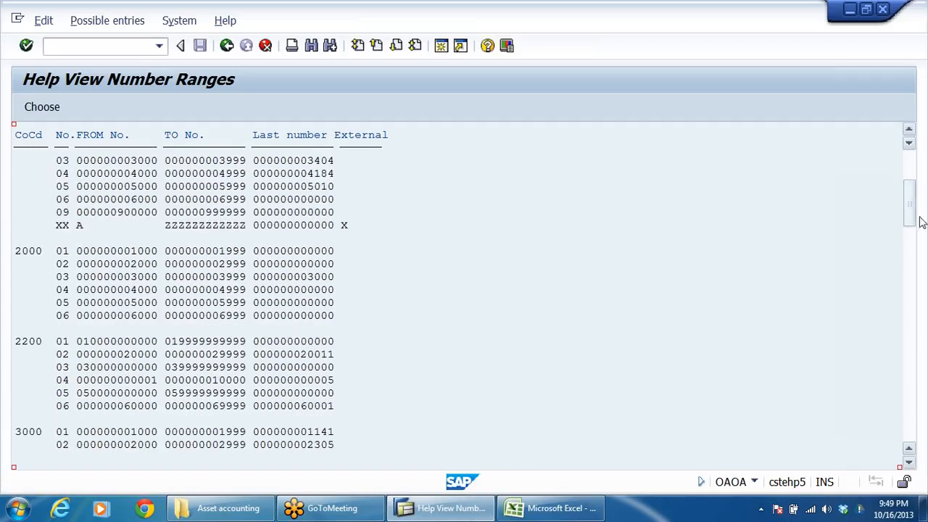
left_click_drag(908, 206, 904, 325)
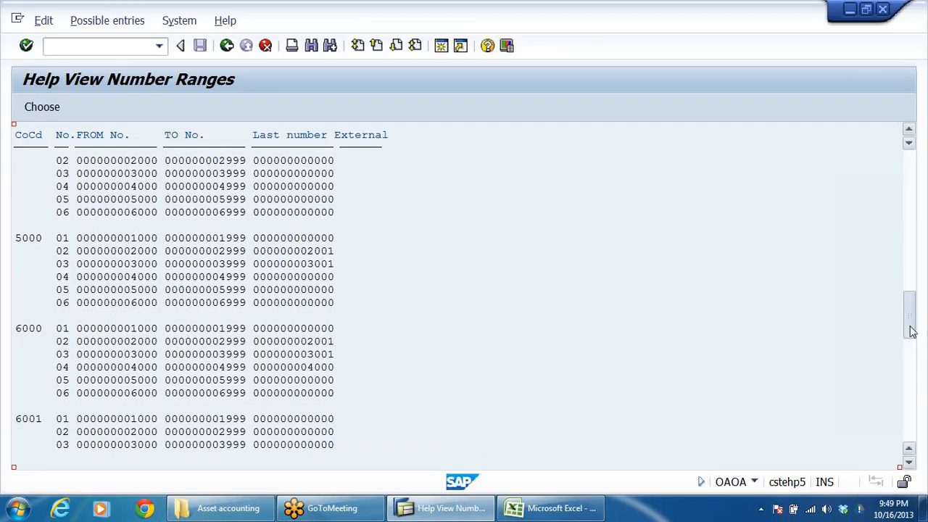
left_click_drag(911, 318, 911, 385)
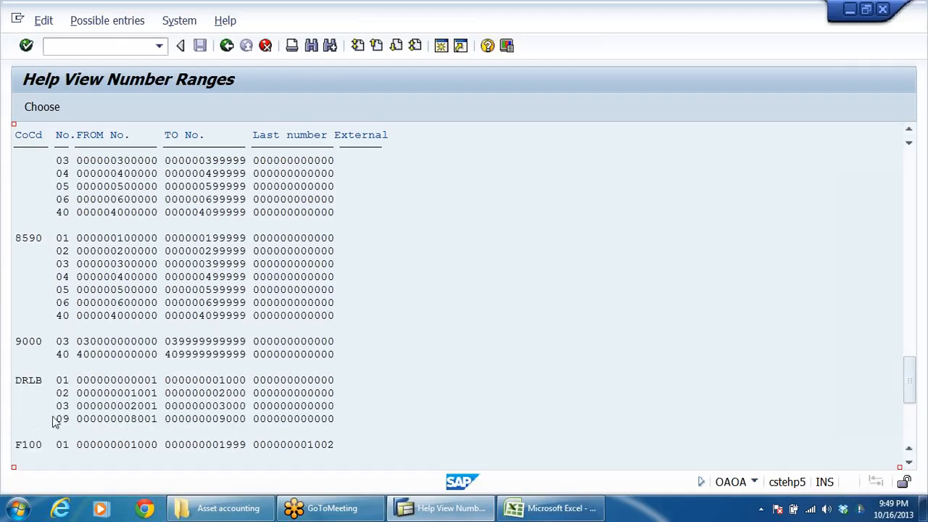
left_click(62, 381)
double_click(64, 394)
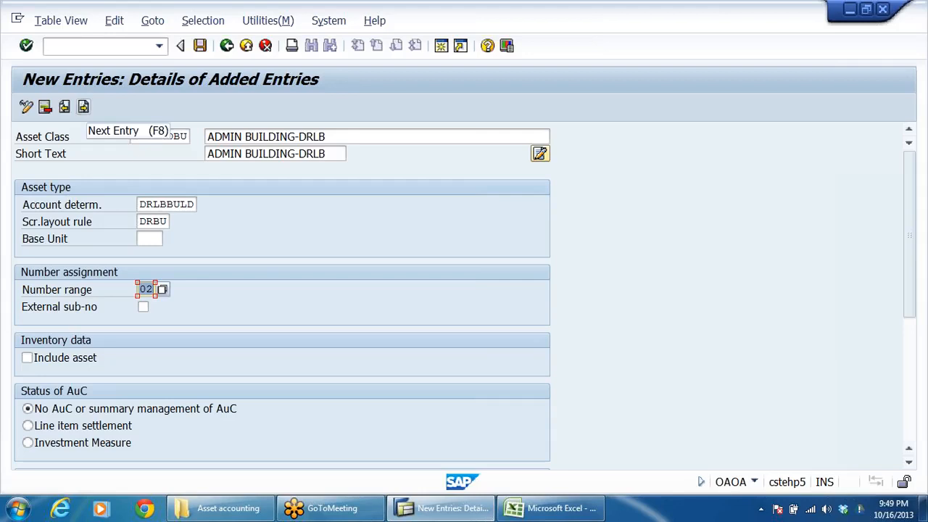
Step: Start a new asset class entry and copy FACTORY BUILDINGS from the Excel list into its description
left_click(83, 108)
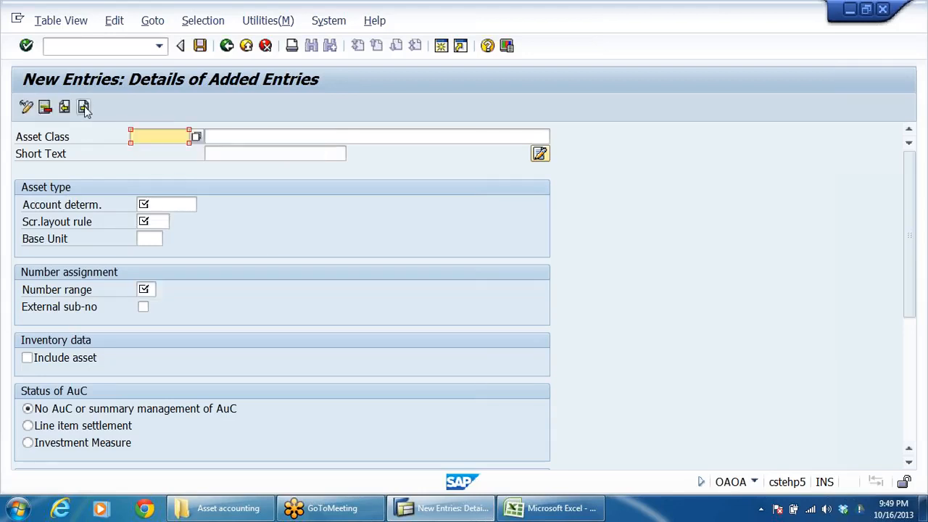
key("alt+Tab")
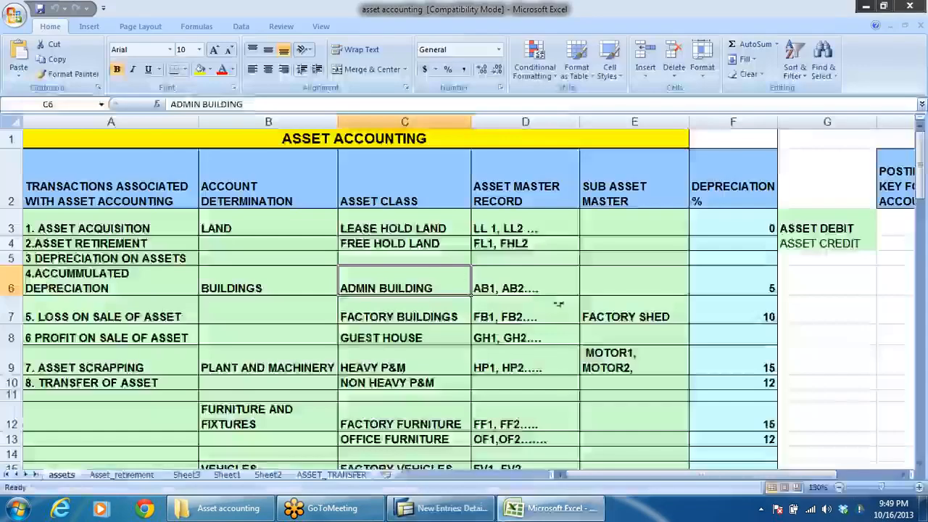
left_click(388, 317)
key("ctrl+c")
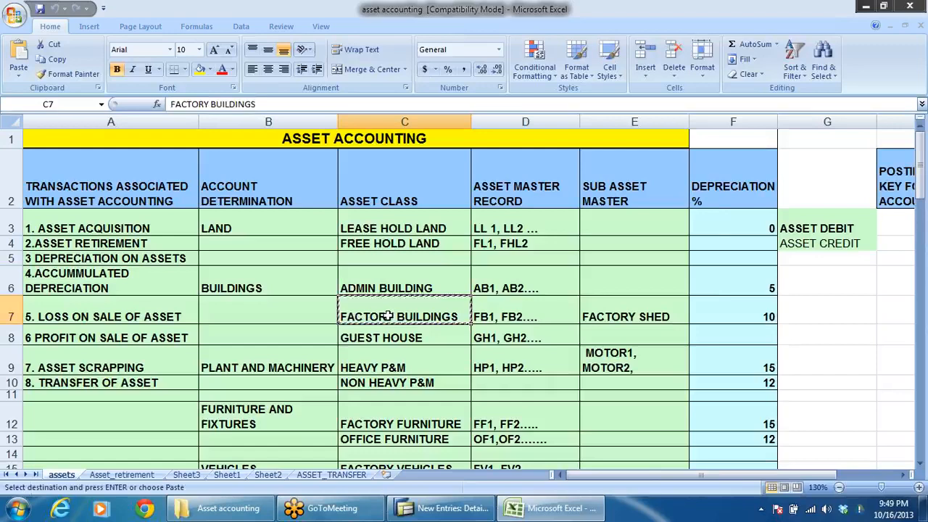
key("alt+Tab")
left_click(232, 130)
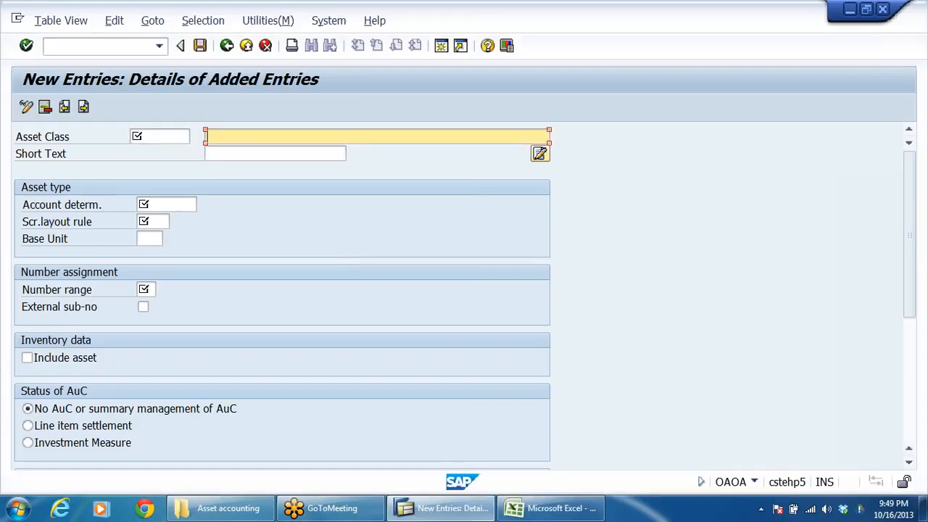
key("ctrl+v")
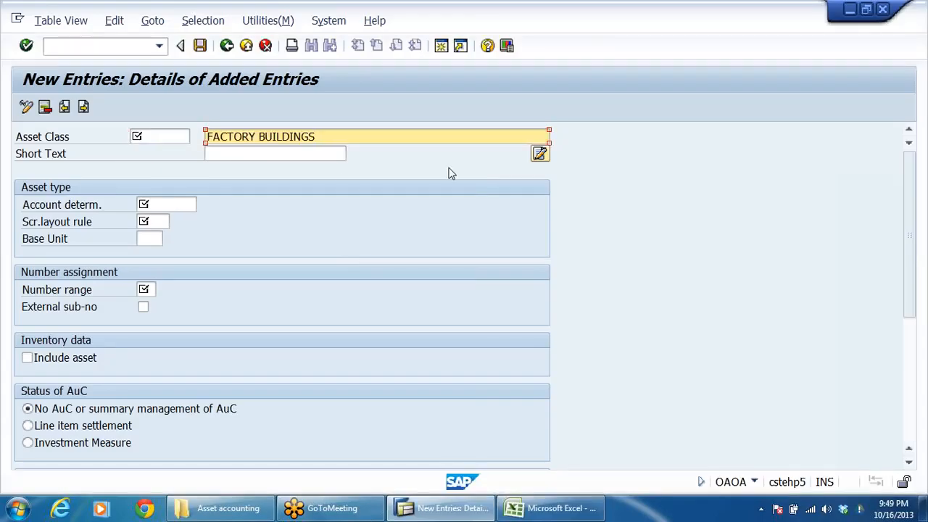
Step: Change the description to FACTORY BUILDING-DRLB and copy it into the short text as FACTORY BUILDING-DRL
type("-DRLB")
key("BackSpace")
left_click_drag(341, 136, 1, 174)
left_click(391, 137)
key("Tab")
key("ctrl+v")
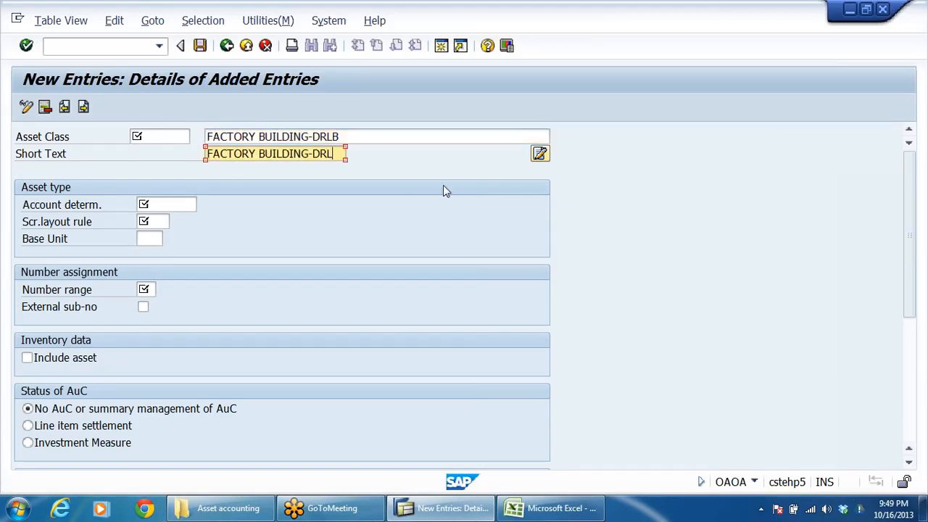
Step: Enter DRLBFABU as the factory building's asset class code and assign account determination DRLBBULD
left_click(160, 136)
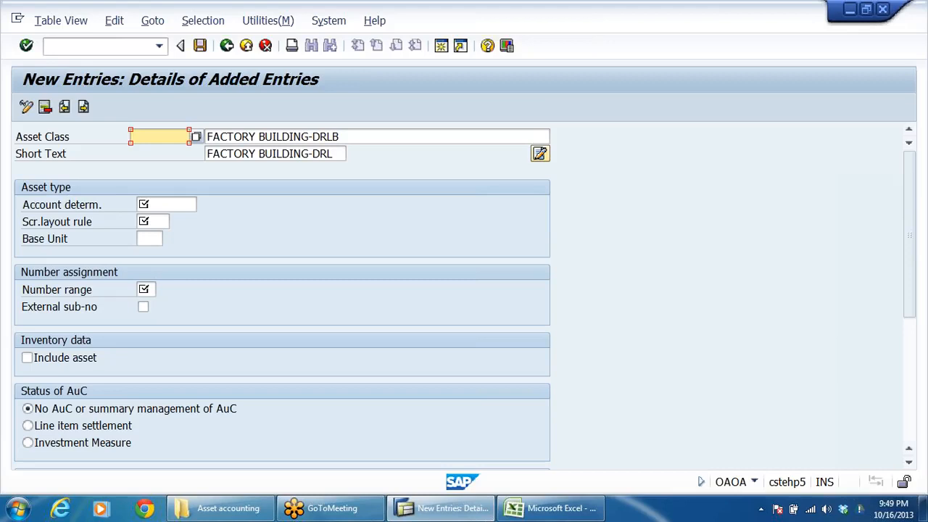
type("DRLB")
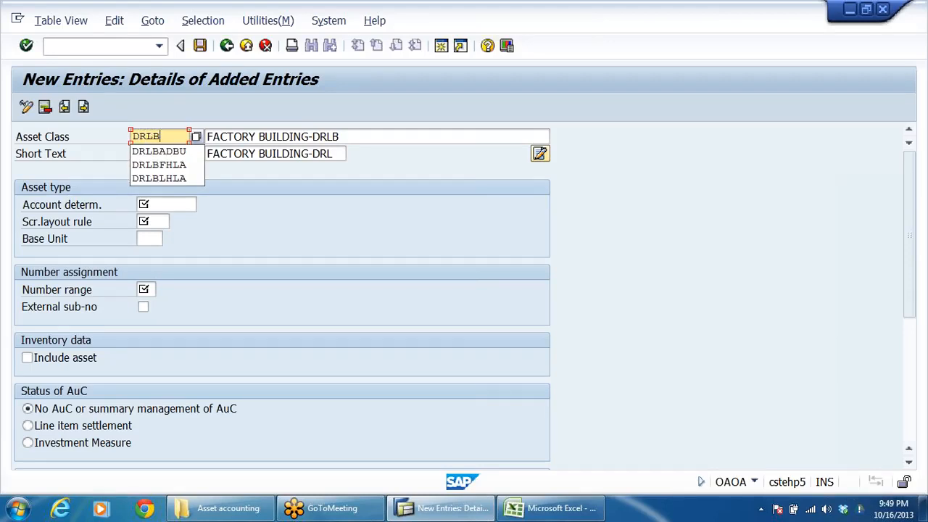
type("FABU")
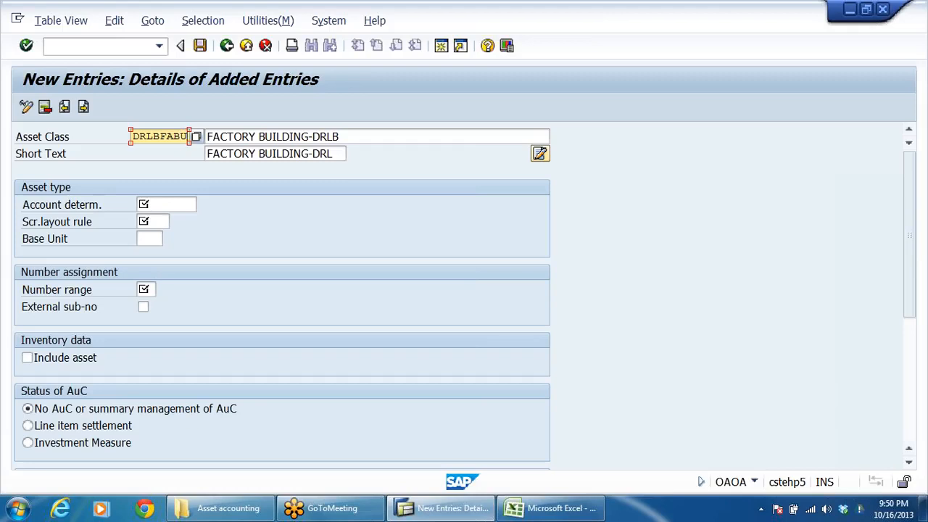
left_click(170, 204)
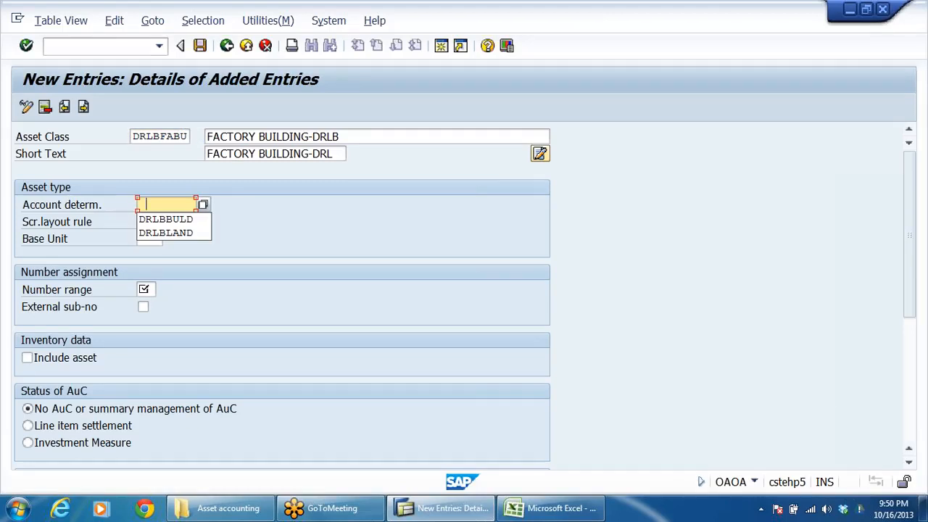
key("Down")
key("Return")
key("Tab")
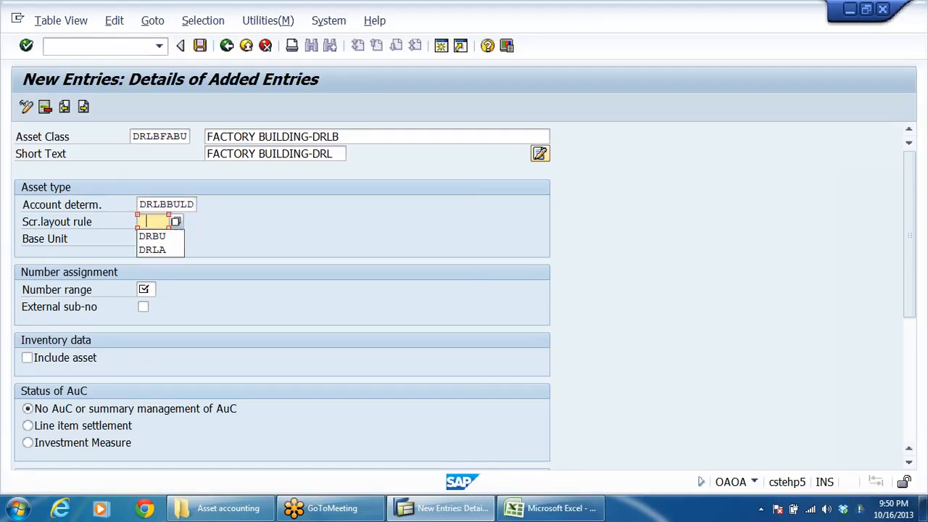
Step: Assign screen layout rule DRBU and number range 02 to the factory building asset class
key("Down")
key("Return")
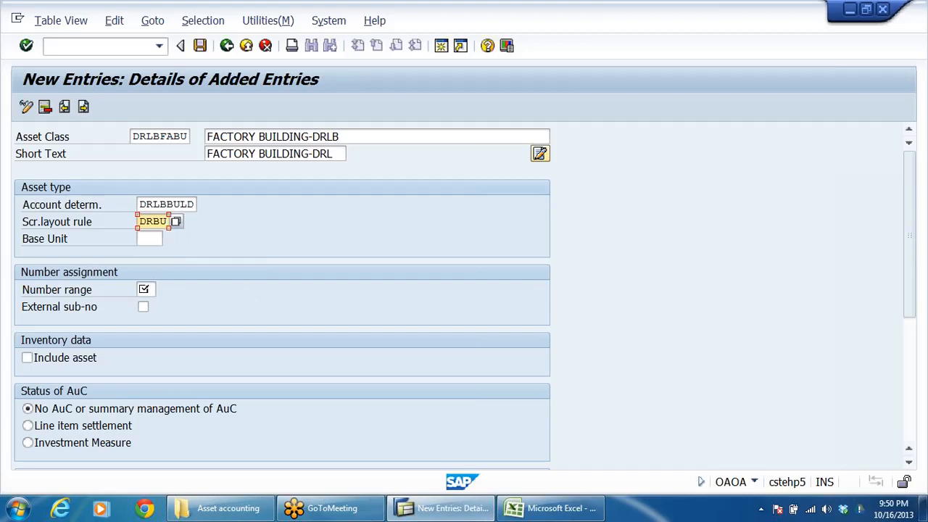
key("Tab")
key("Down")
key("Return")
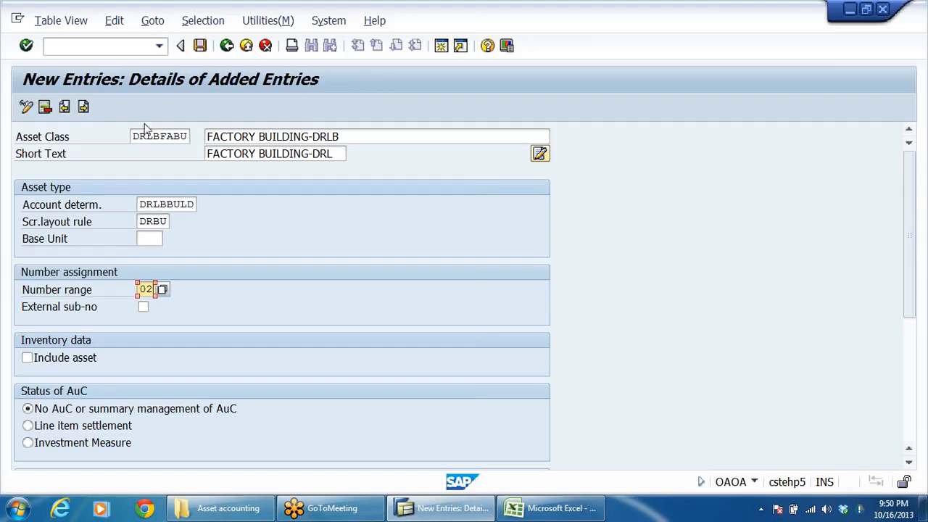
Step: Start another asset class entry and copy HEAVY P&M from the asset class column of the Excel list
left_click(84, 108)
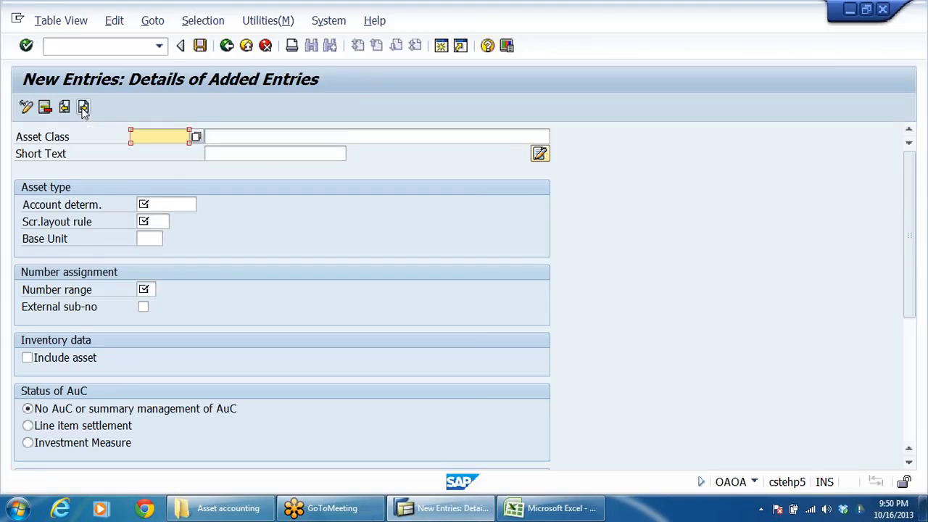
key("alt+Tab")
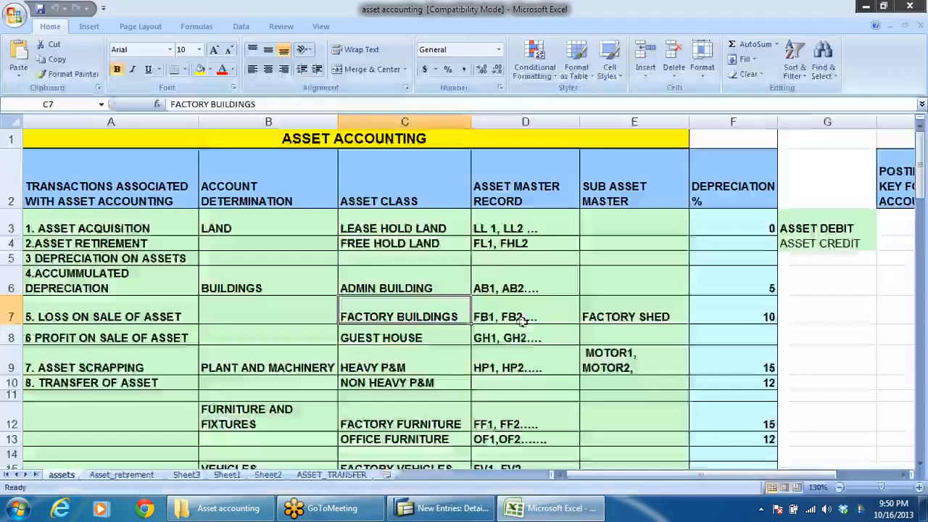
left_click(417, 230)
left_click(411, 248)
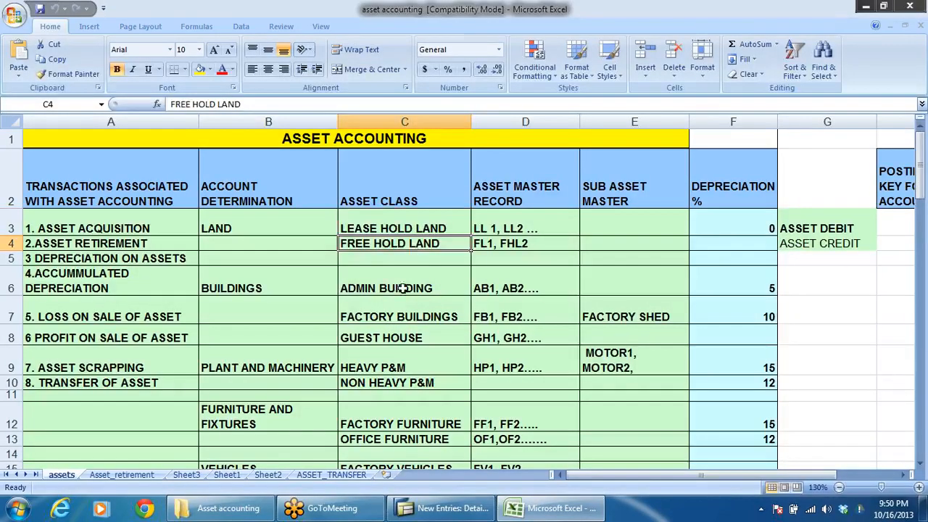
left_click(397, 341)
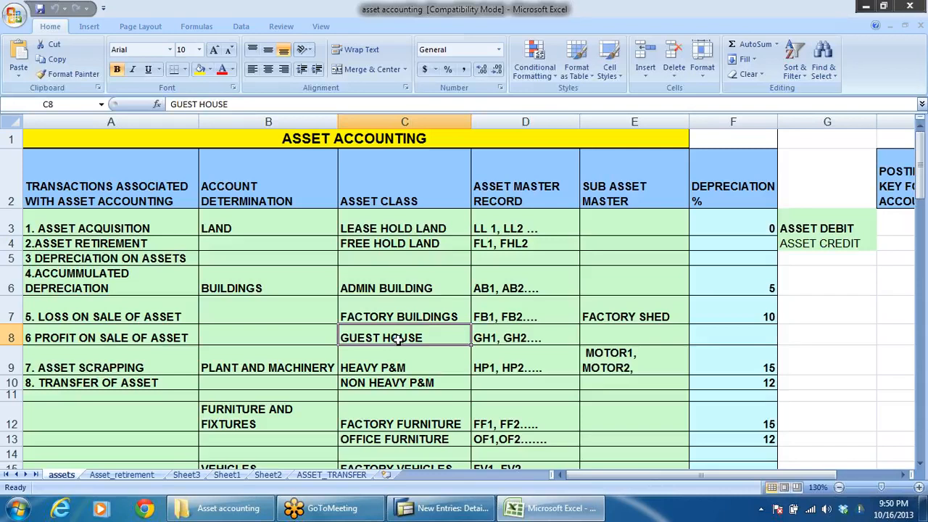
scroll(461, 359, "down", 4)
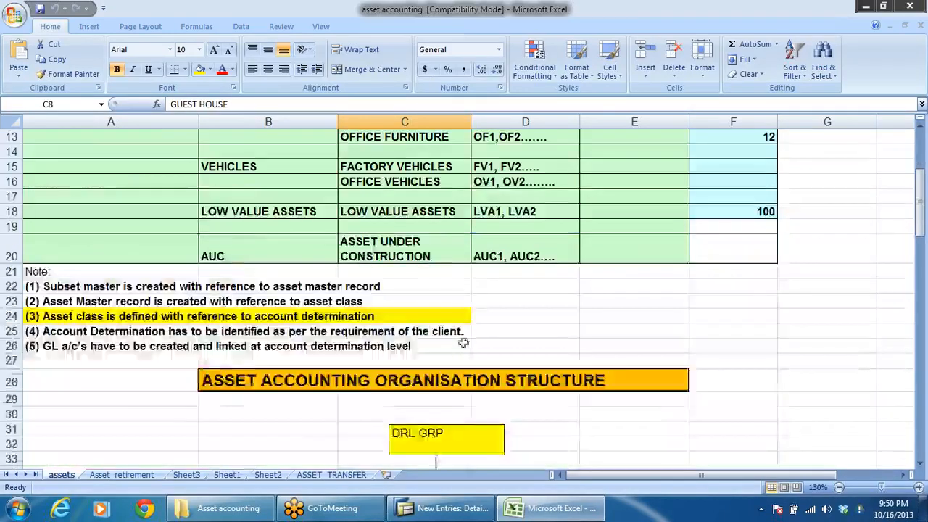
scroll(473, 286, "up", 3)
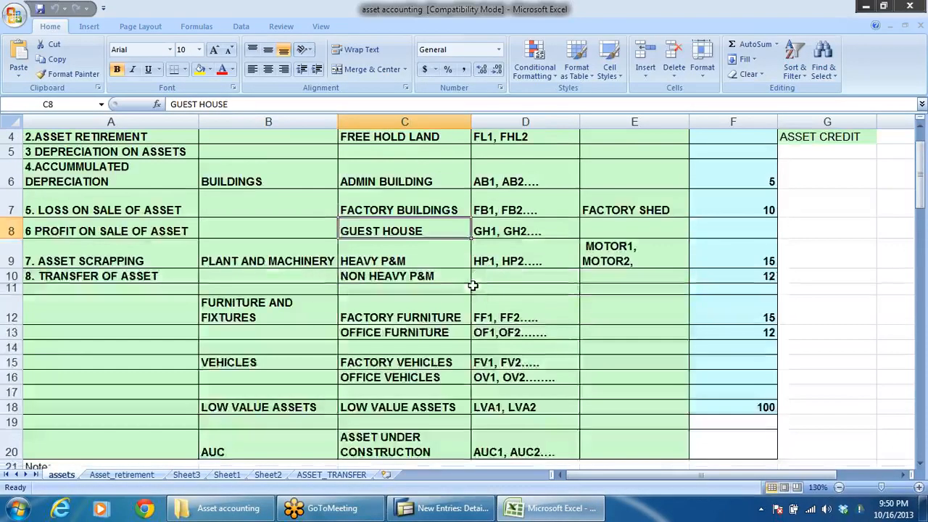
left_click(344, 261)
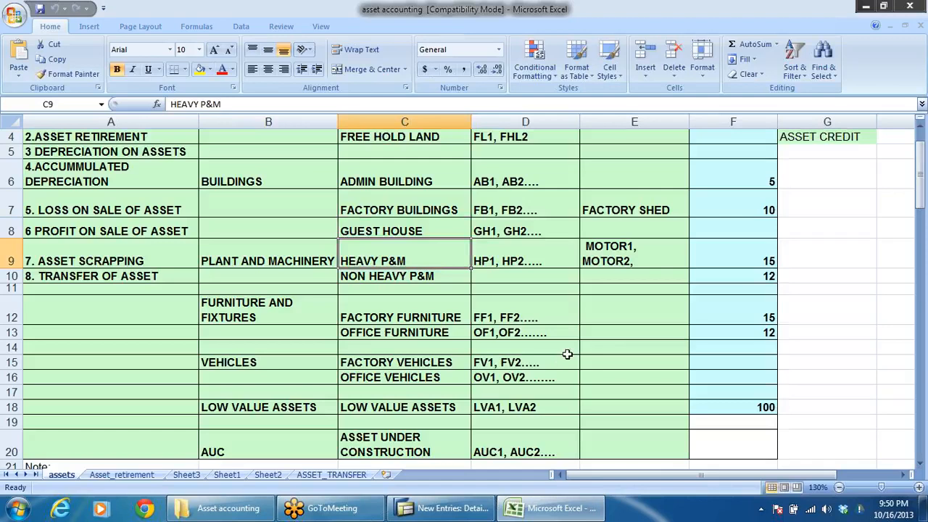
left_click(400, 278)
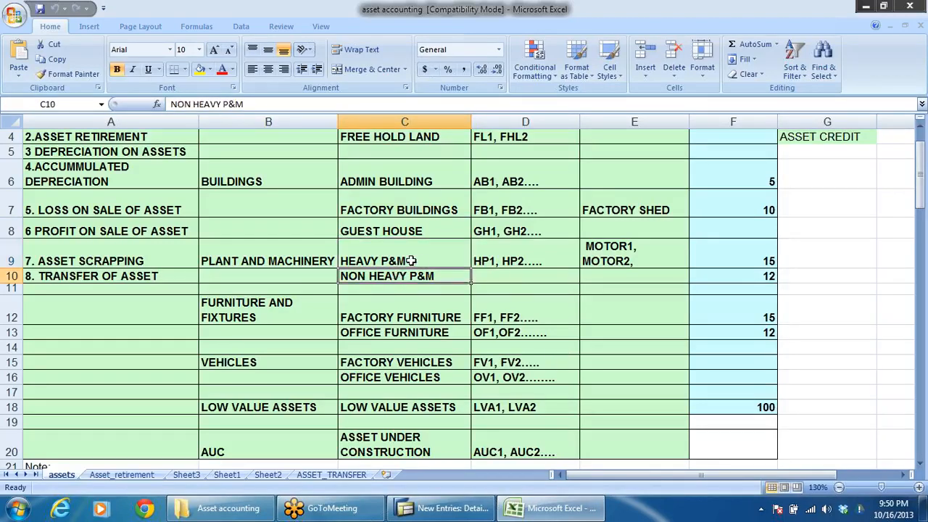
left_click(411, 261)
key("ctrl+c")
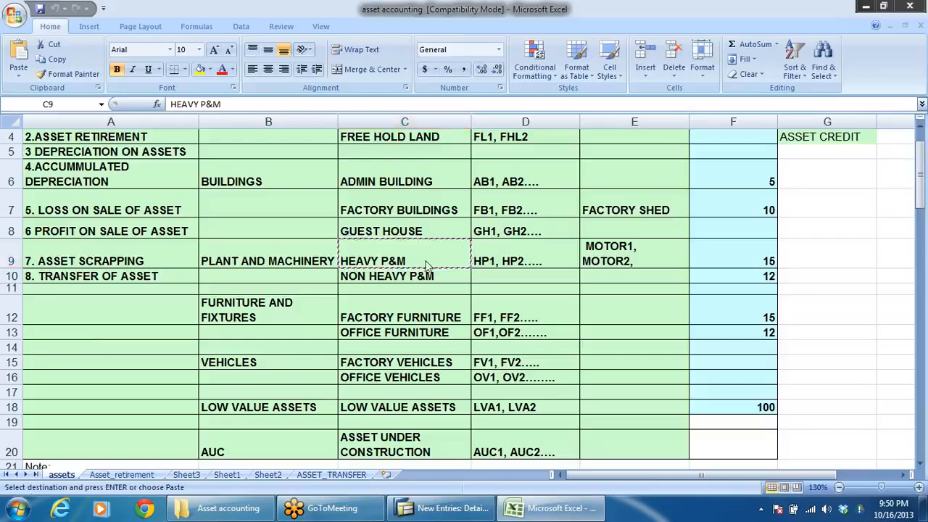
key("alt+Tab")
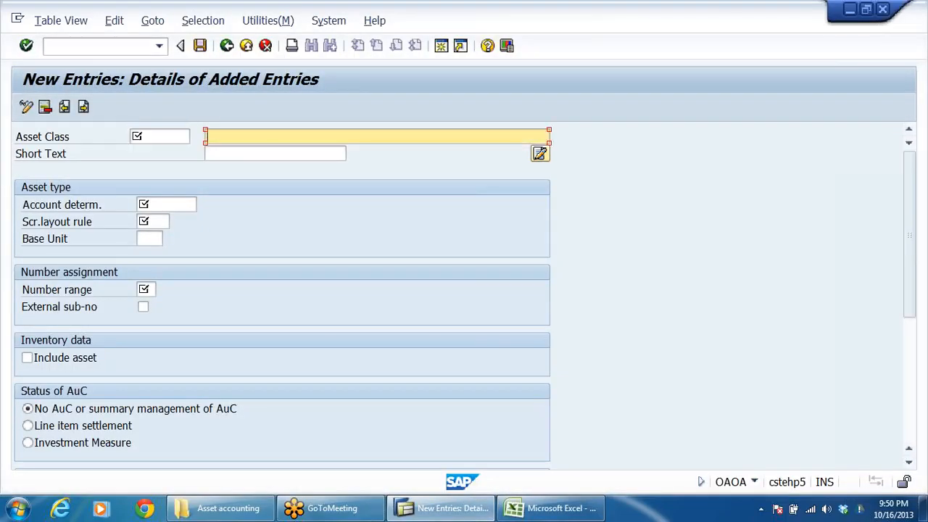
Step: Enter HEAVY P&M-DRLB as both the description and the short text of the new asset class
key("ctrl+v")
type("-DR")
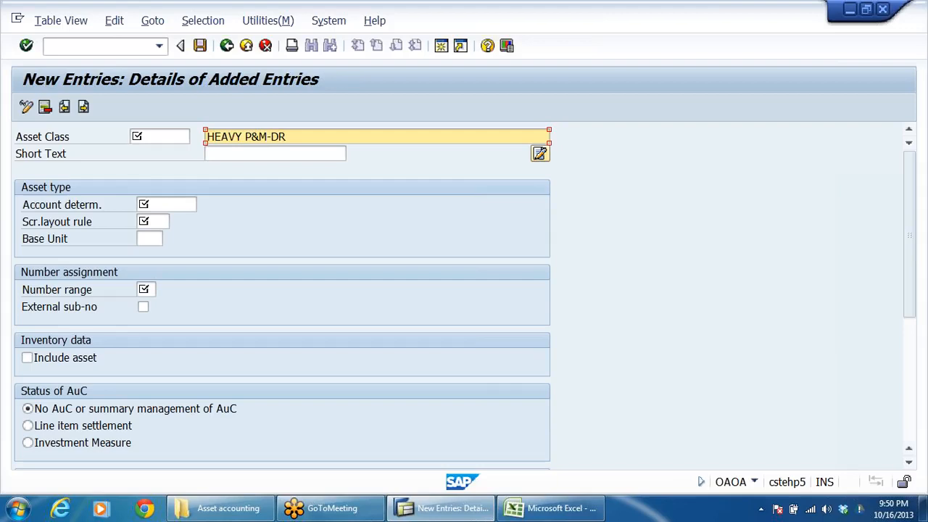
type("LB")
key("shift+Home")
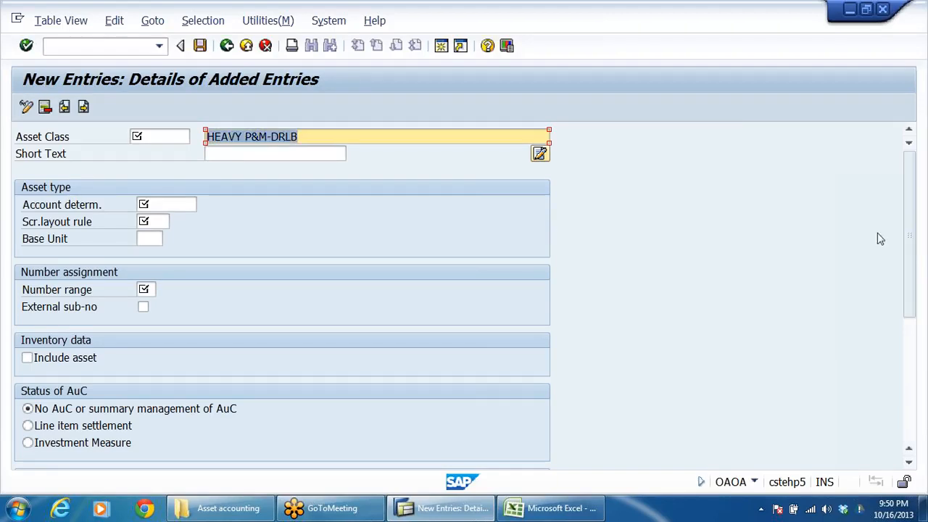
key("Home")
key("Tab")
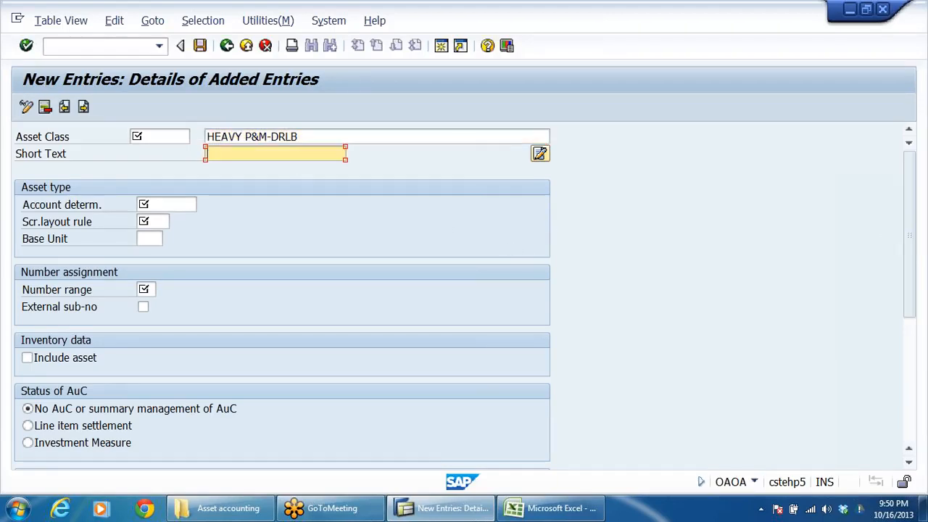
key("ctrl+v")
Step: Enter DRLBHP&M as the asset class code and assign account determination DRLBP&M, P&M DRL GRP
key("shift+Tab")
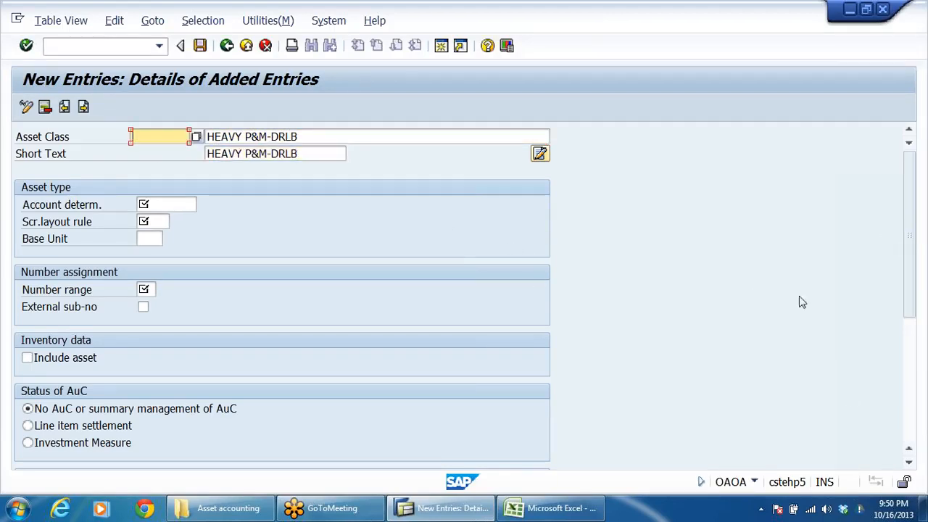
type("DRLB")
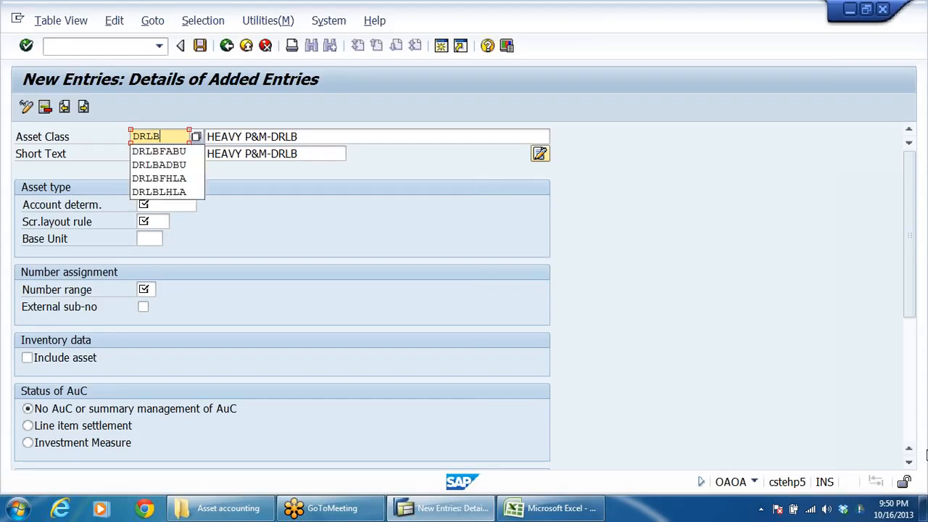
type("HP&M")
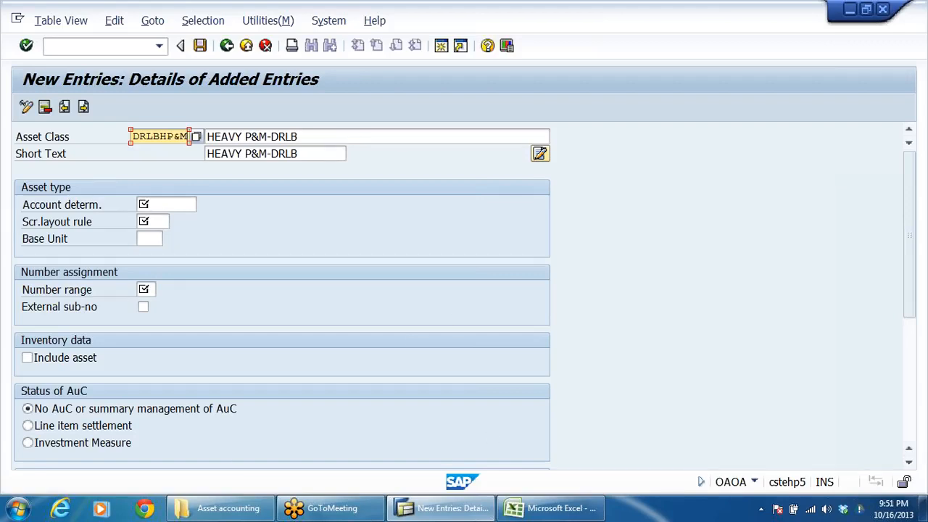
left_click(164, 205)
left_click(203, 205)
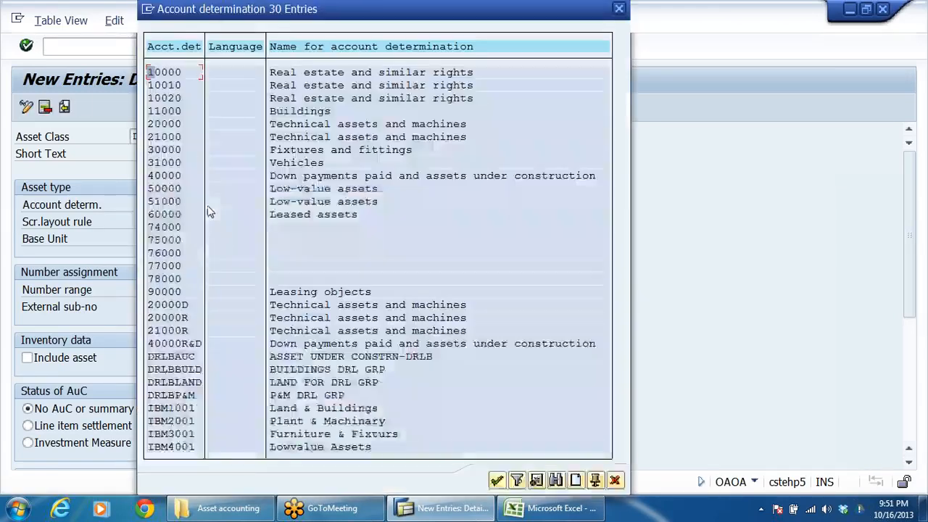
double_click(182, 395)
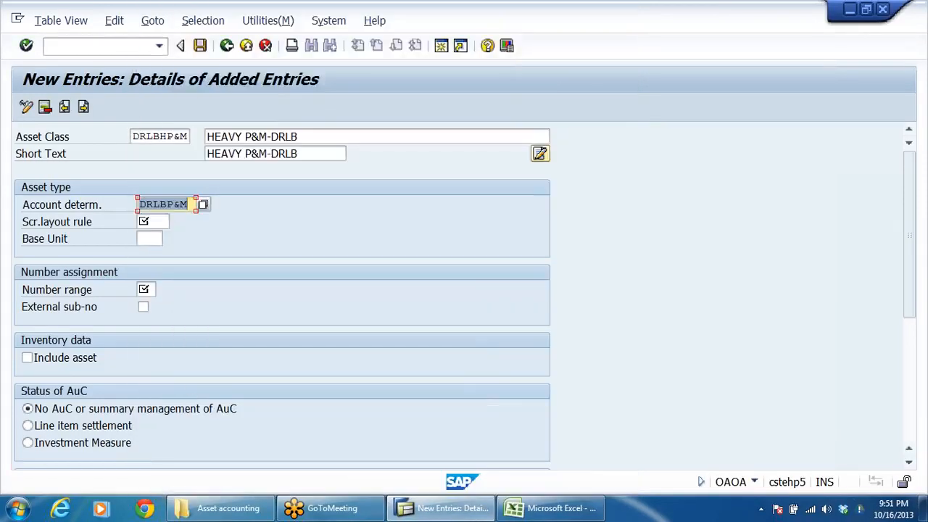
Step: Assign screen layout rule DRPM to the heavy P&M asset class
left_click(145, 222)
left_click(175, 221)
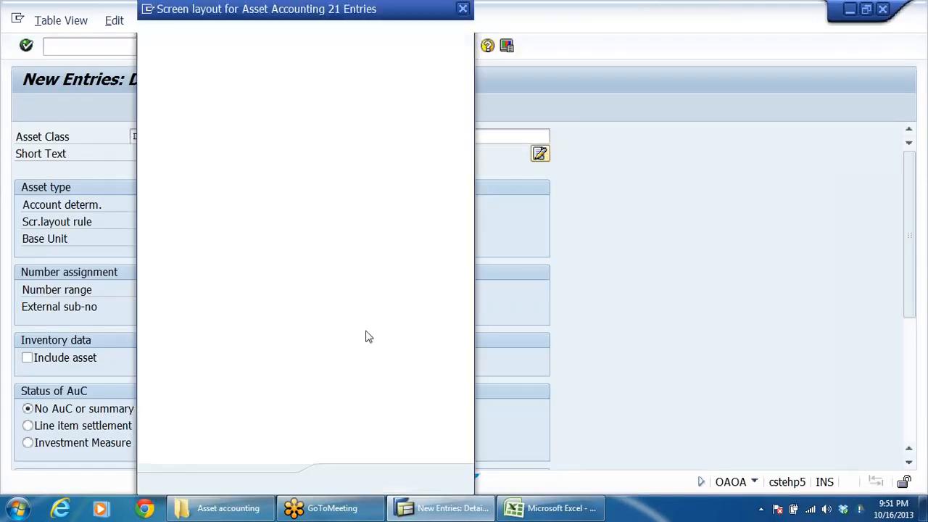
double_click(175, 292)
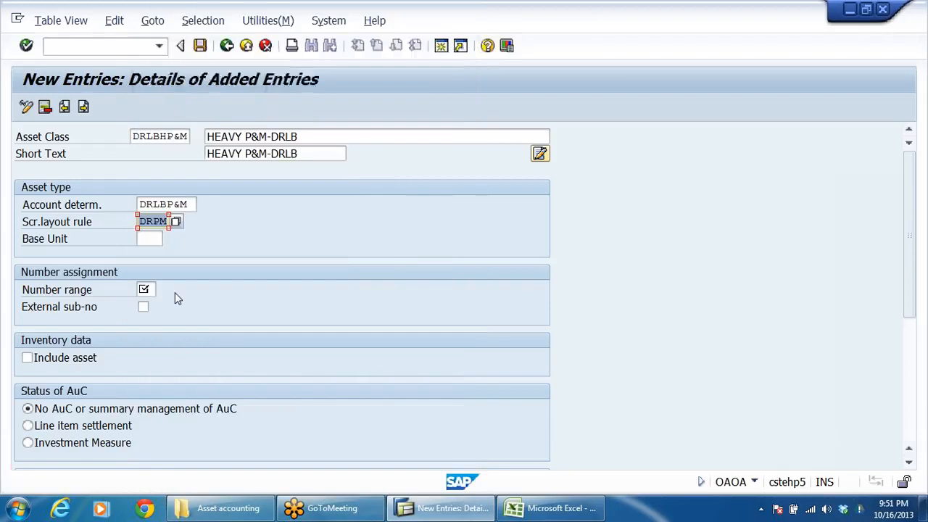
Step: Set the heavy P&M class's number range to 03 and include the asset in the inventory data
left_click(146, 289)
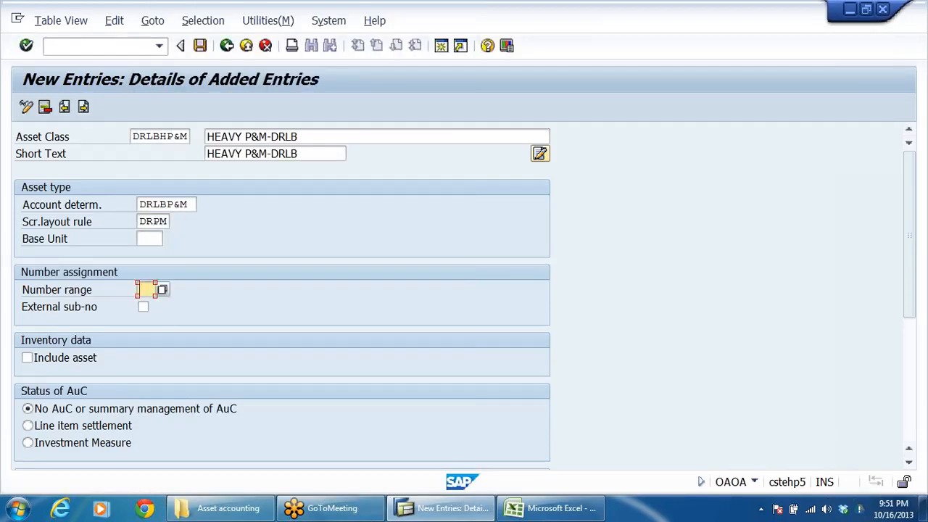
left_click(150, 289)
left_click(164, 290)
type("03")
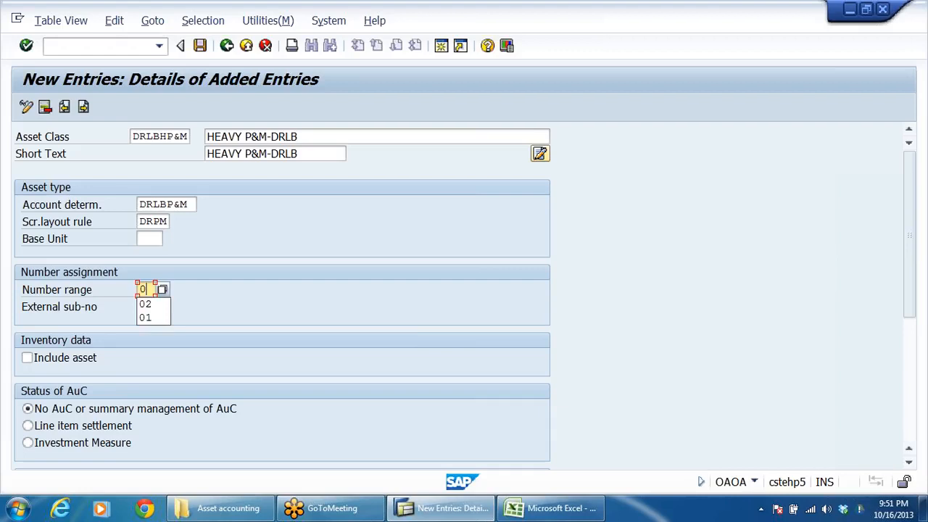
left_click(79, 360)
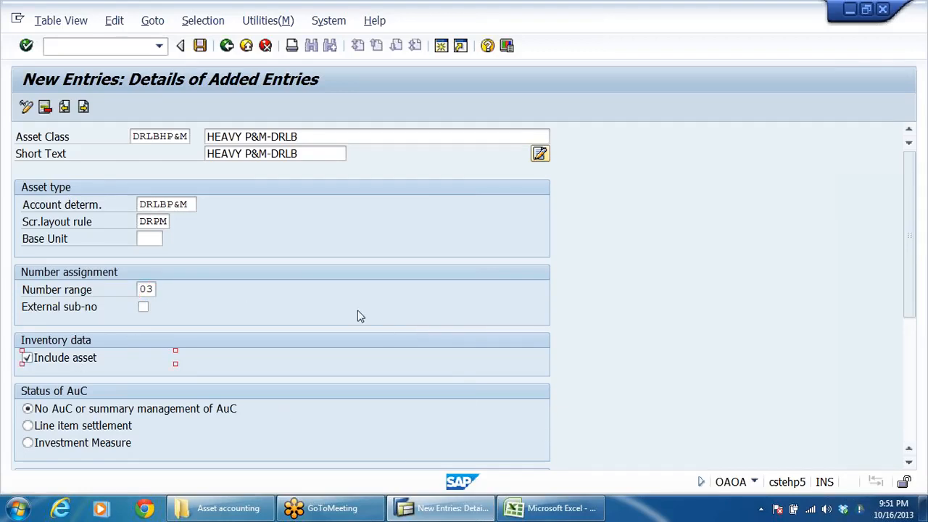
Step: Start another asset class entry and copy the NON HEAVY P&M name from the Excel asset list
left_click(84, 107)
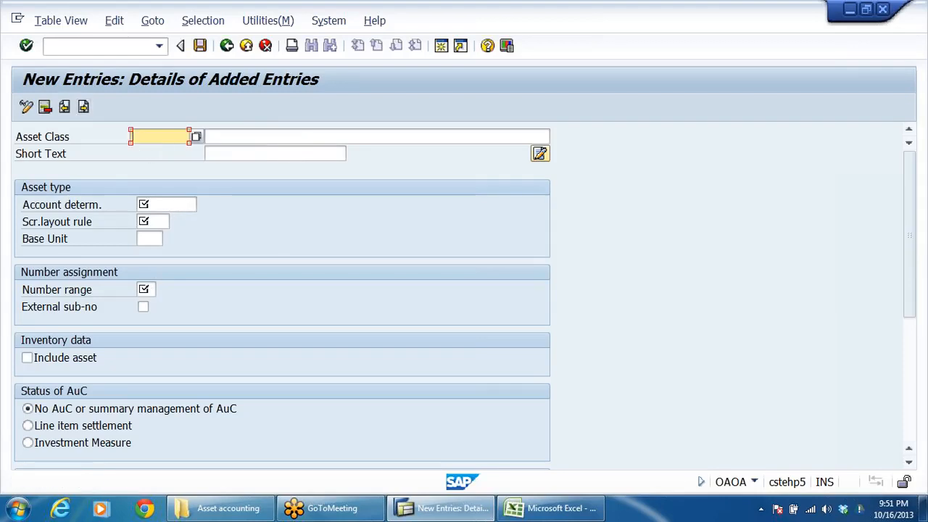
key("alt+Tab")
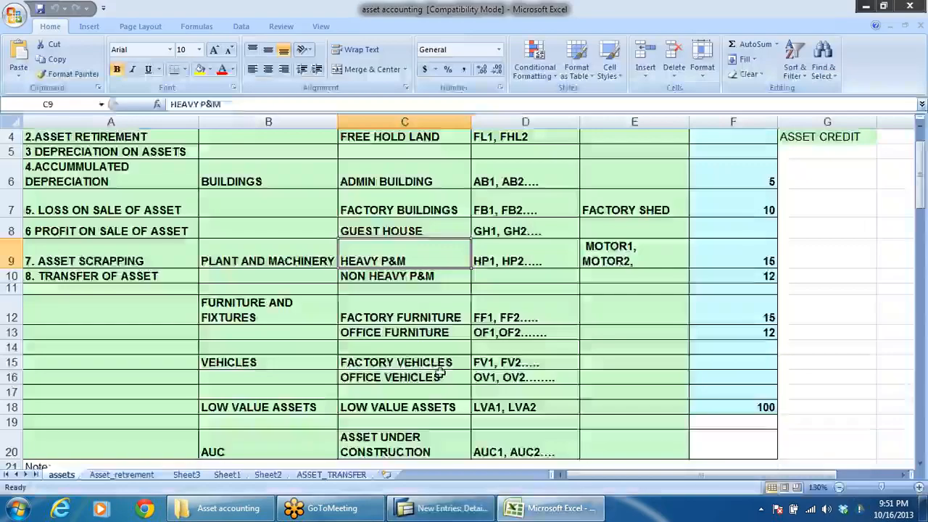
left_click(406, 362)
left_click(372, 276)
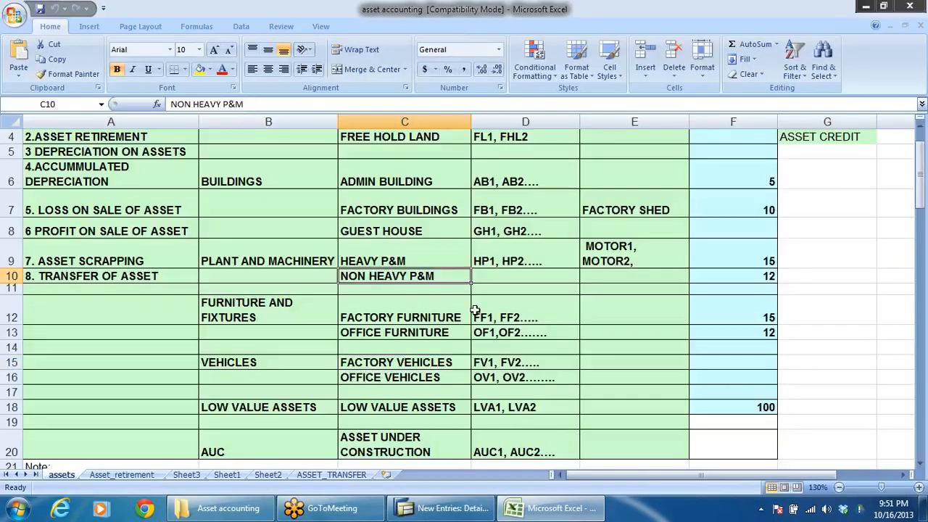
key("ctrl+c")
key("alt+Tab")
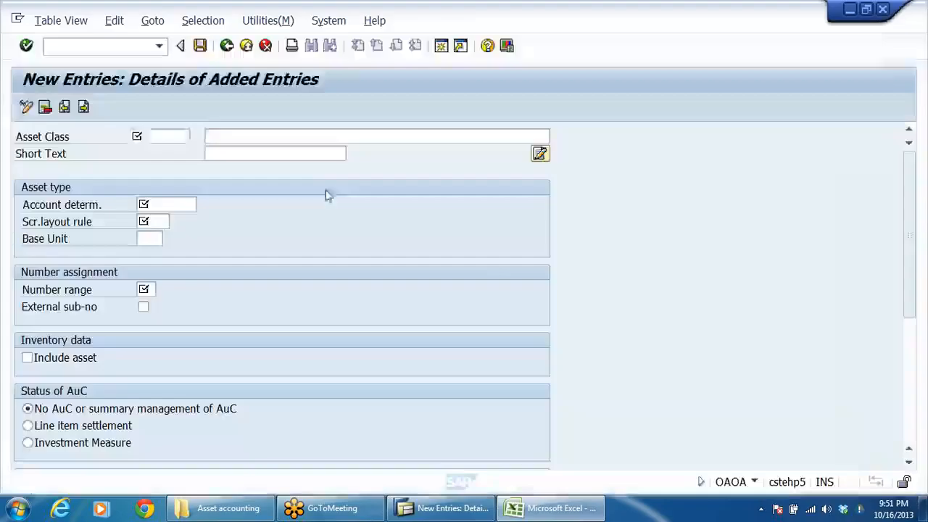
Step: Enter NON HEAVY P&M-DRLB as both the description and the short text of the new asset class
key("Tab")
key("ctrl+v")
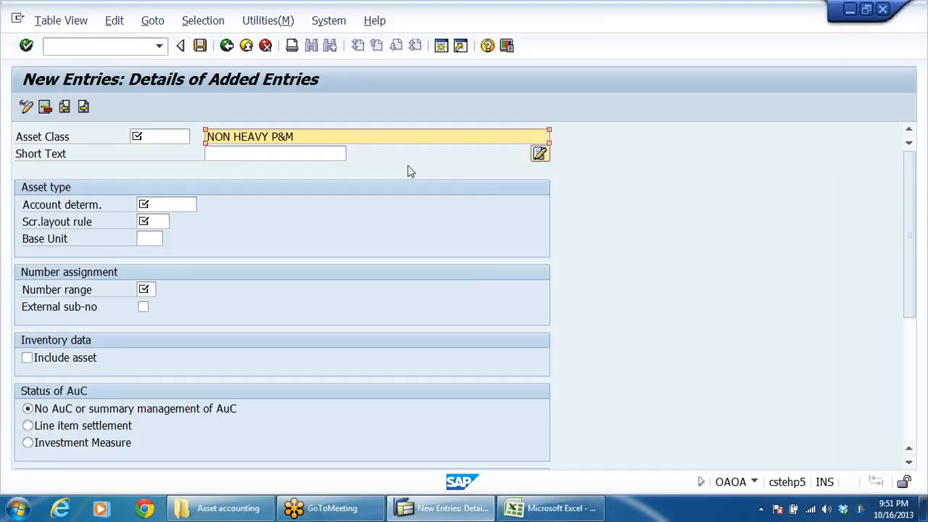
type("-DRLB")
key("Tab")
key("ctrl+v")
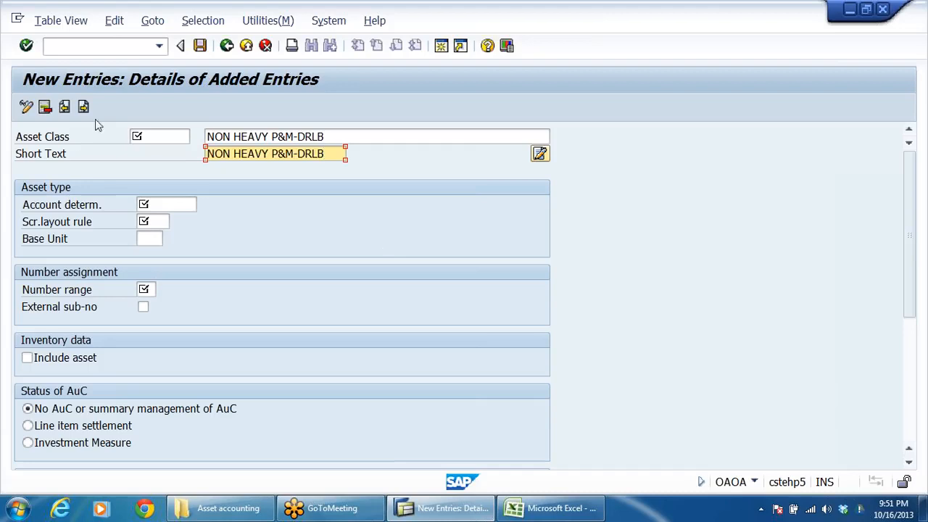
Step: Enter DRLBNHPM as the code of the non-heavy P&M asset class
key("shift+Tab")
key("shift+Tab")
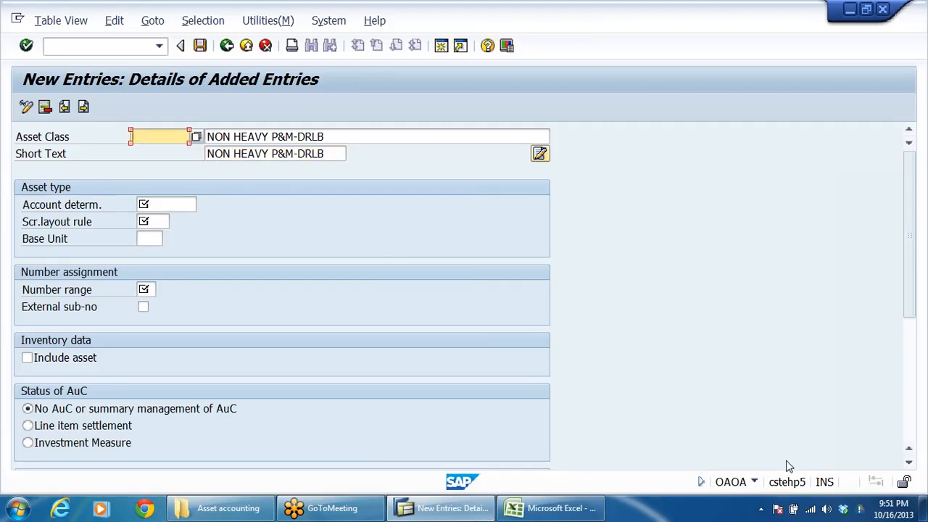
type("DRLB")
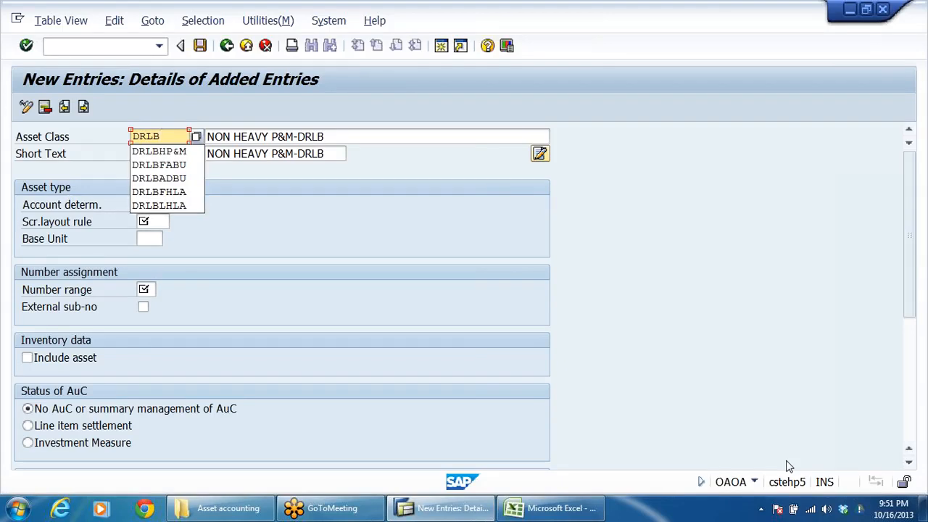
type("NHPM")
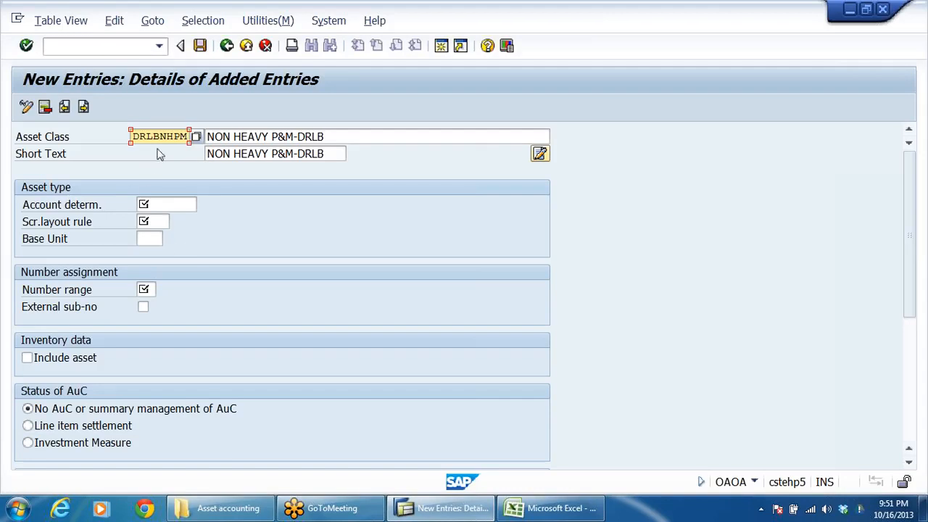
left_click_drag(139, 136, 181, 136)
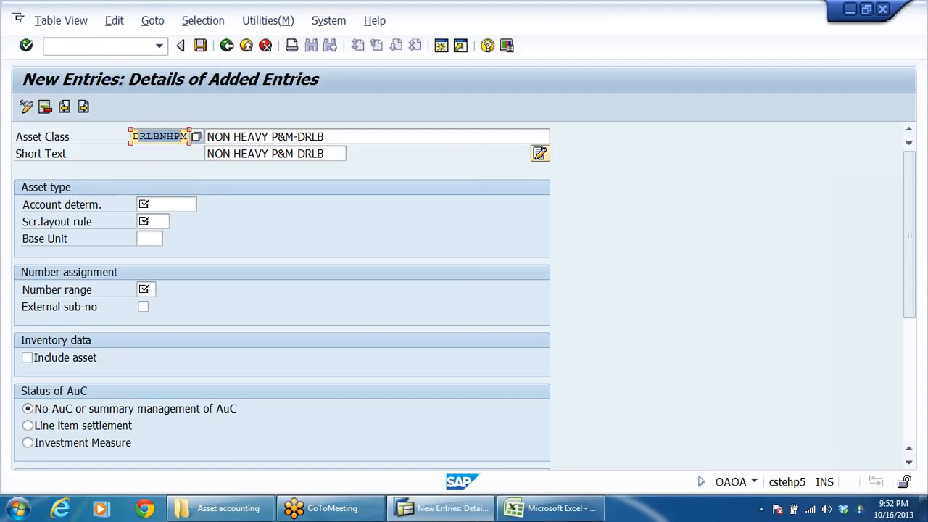
Step: Assign account determination DRLBP&M, P&M DRL GRP, to the non-heavy P&M asset class
left_click(166, 204)
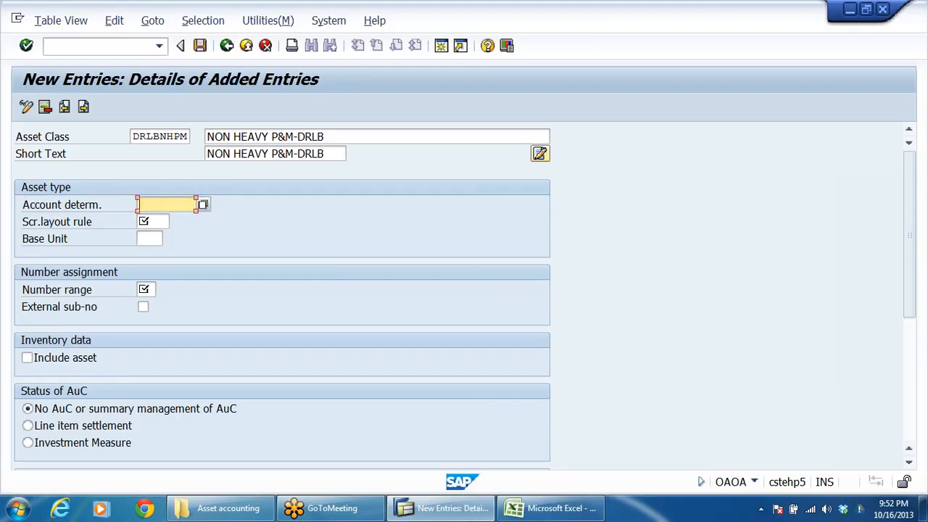
left_click(203, 206)
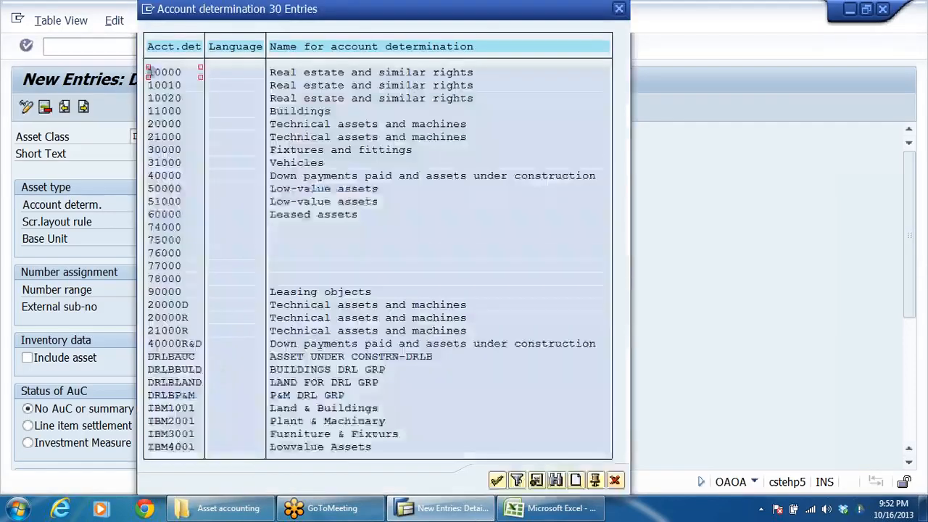
left_click(171, 384)
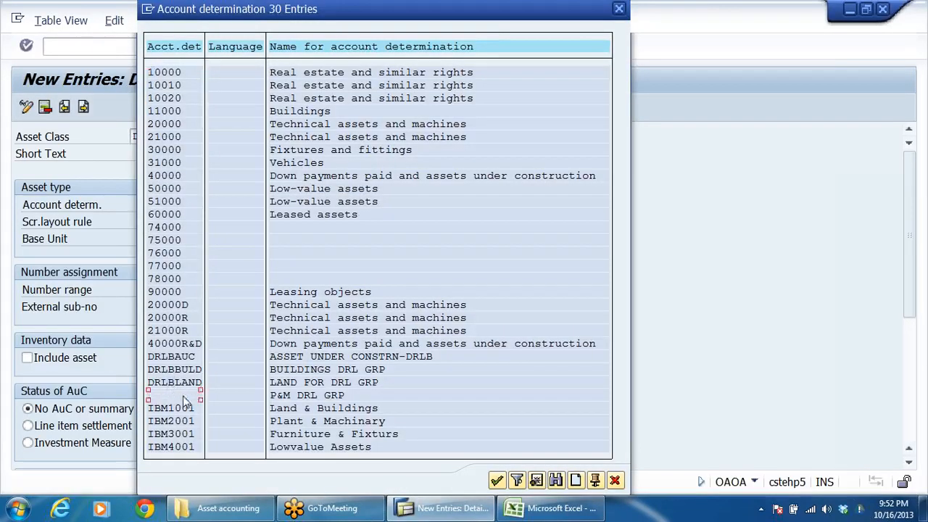
double_click(171, 395)
Step: Assign screen layout rule DRPM to the non-heavy P&M asset class
left_click(71, 225)
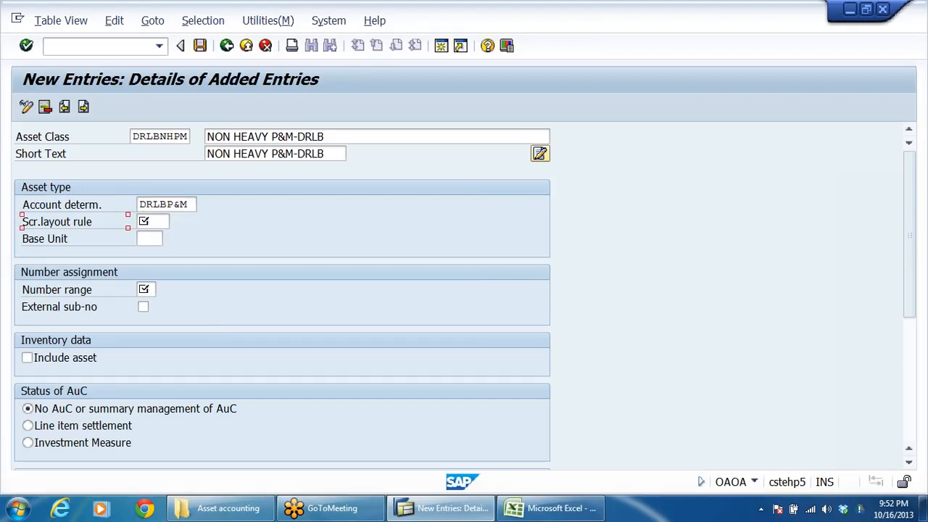
left_click(158, 223)
left_click(146, 221)
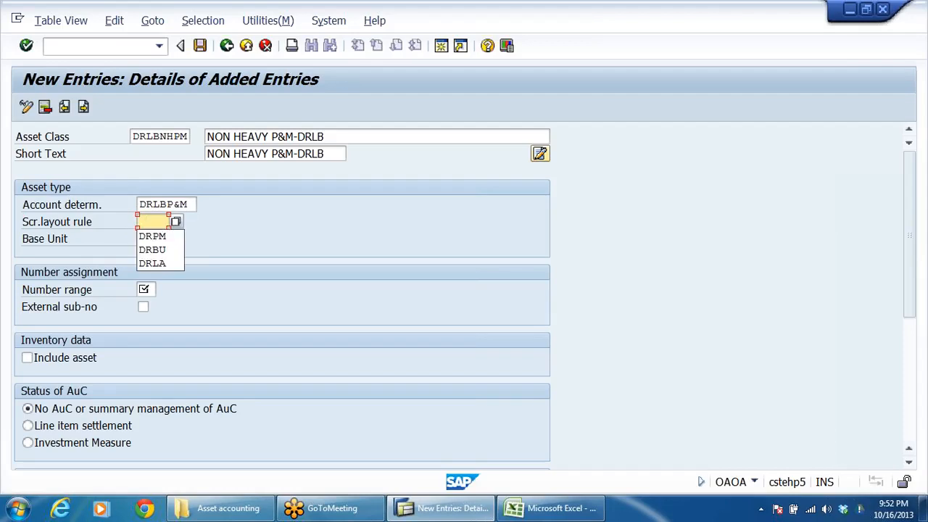
left_click(154, 236)
Step: Set the non-heavy P&M class's number range to 03 and include the asset in the inventory data
left_click(145, 289)
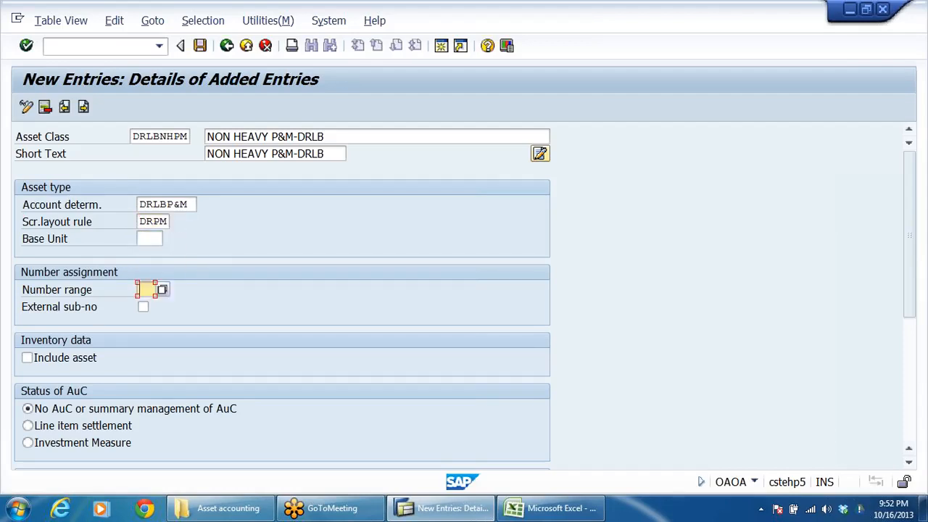
left_click(145, 289)
left_click(145, 303)
left_click(29, 359)
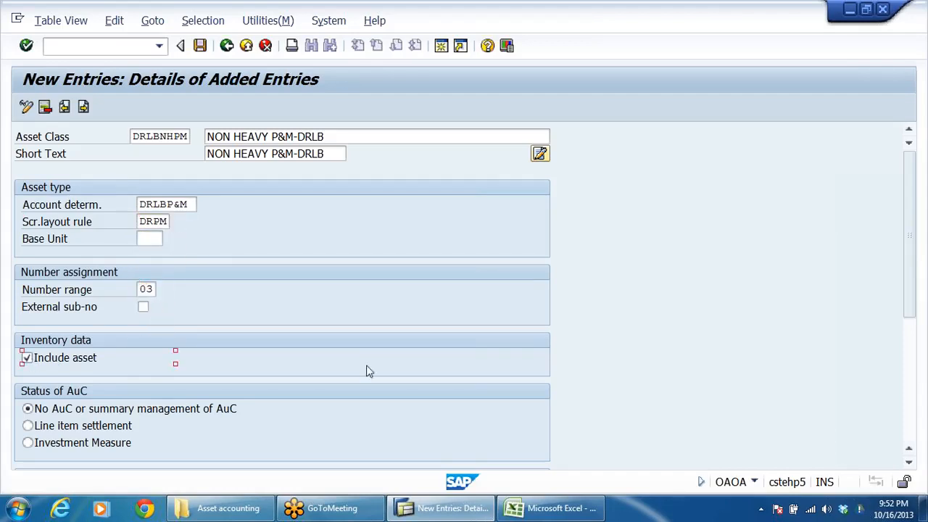
Step: Start another asset class entry and copy the ASSET UNDER CONSTRUCTION name from the Excel asset list
left_click(84, 107)
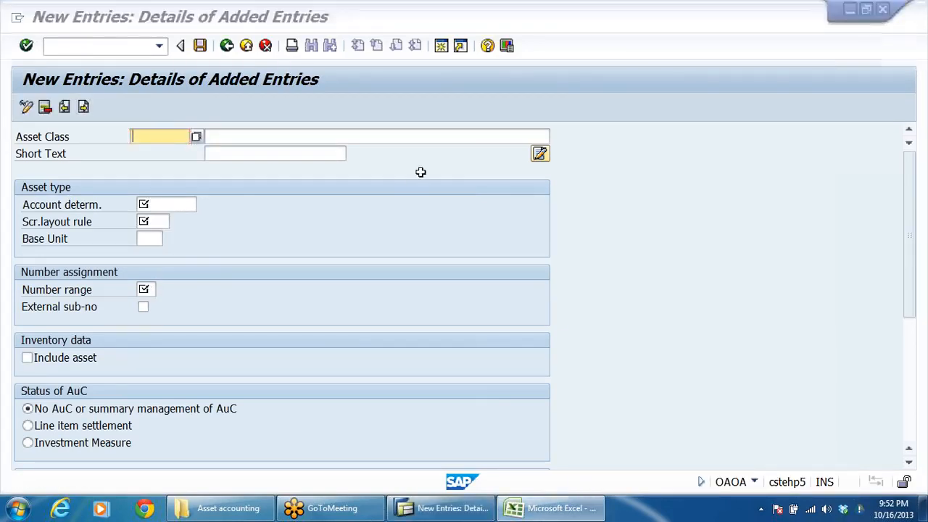
key("alt+Tab")
left_click(319, 270)
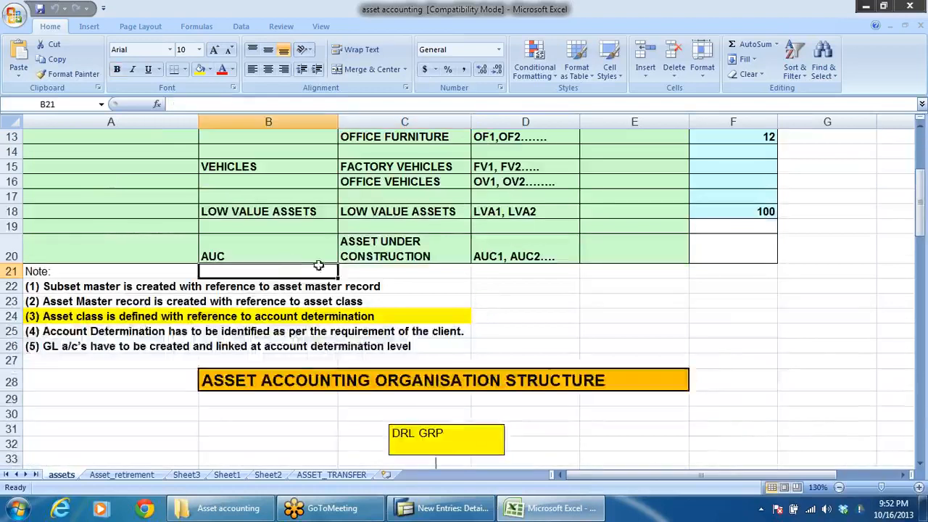
left_click(361, 255)
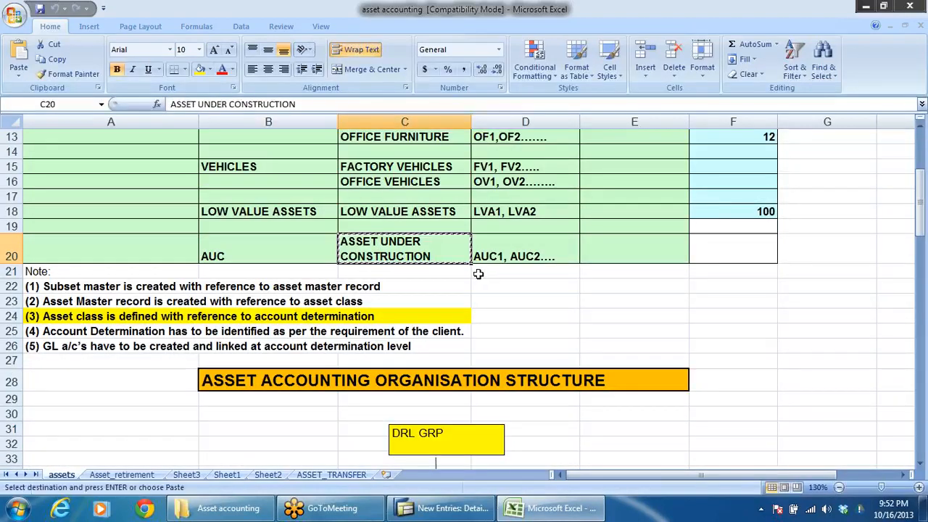
key("alt+Tab")
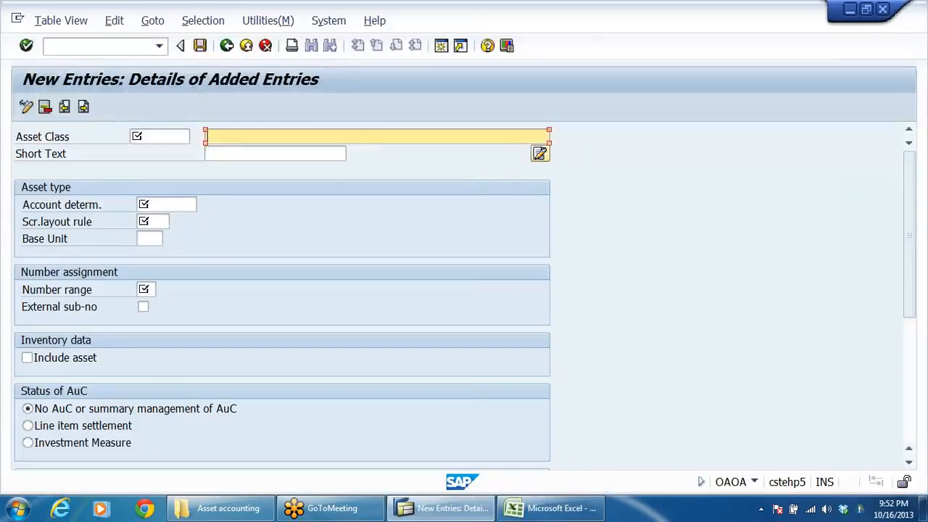
Step: Enter ASSET UNDER CONSTRUCTION -DRLB as the new asset class's description and AUC-DRLB as its short text
type("ASSET UNDER CONSTRUCTION")
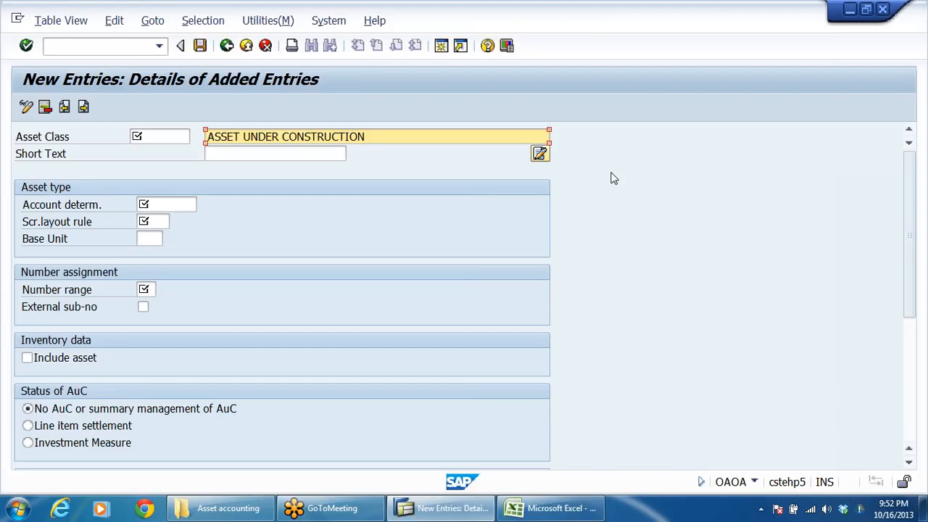
type("-DRLB")
key("Tab")
type("A")
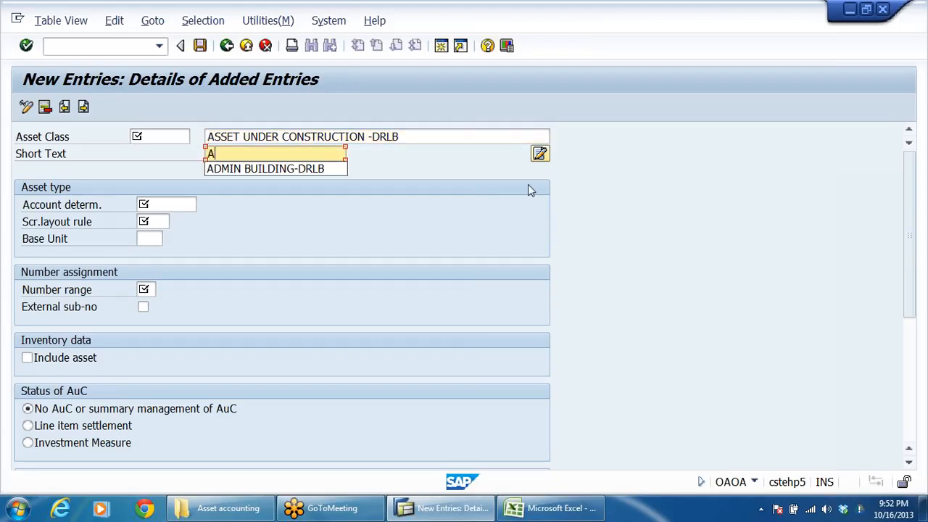
type("UC")
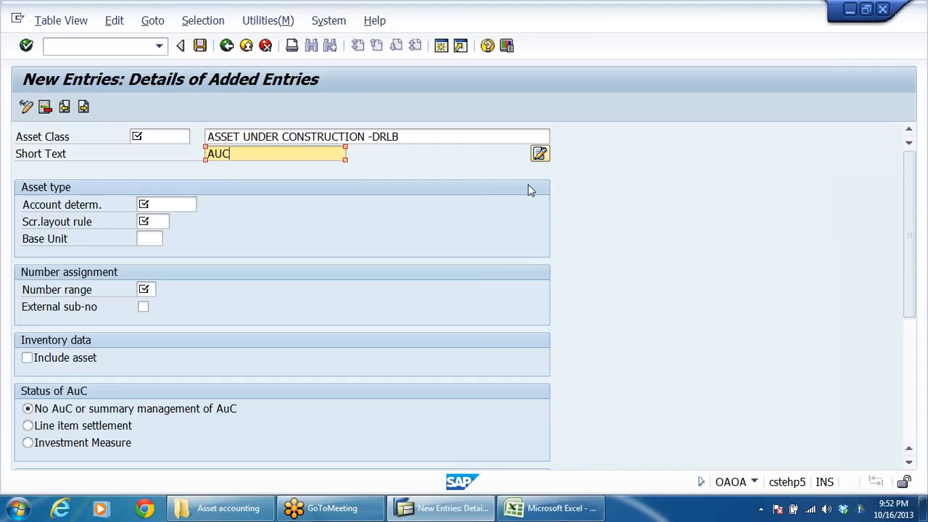
type("-DRLB")
Step: Enter DRLBAUC as the code of the asset under construction class
key("shift+Tab")
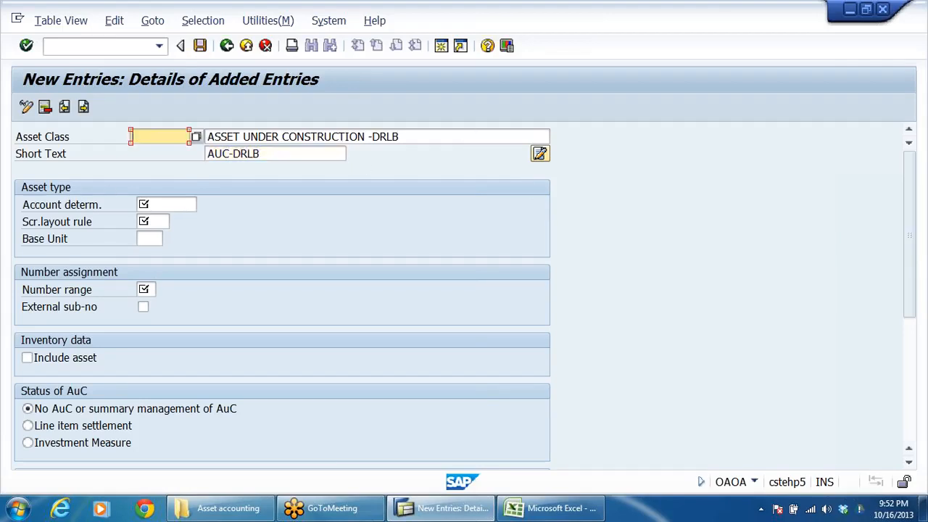
type("DRLB")
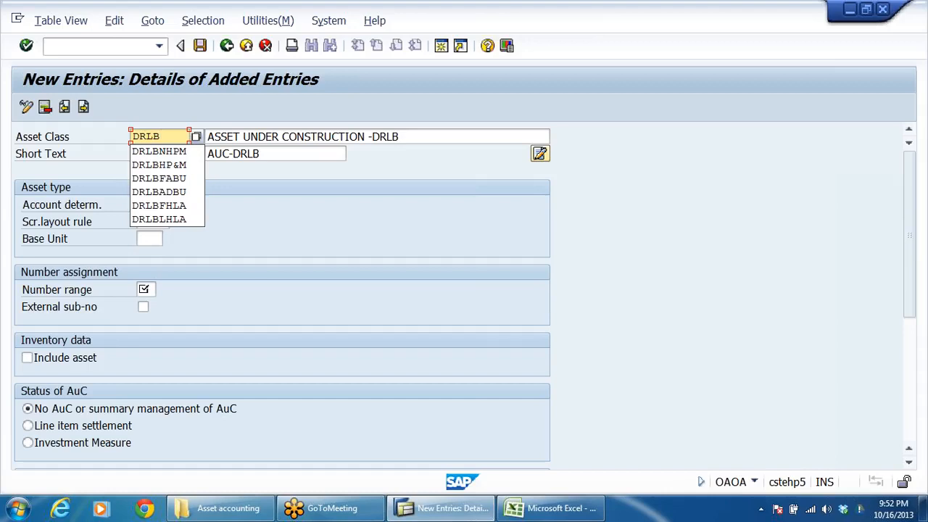
type("AUC")
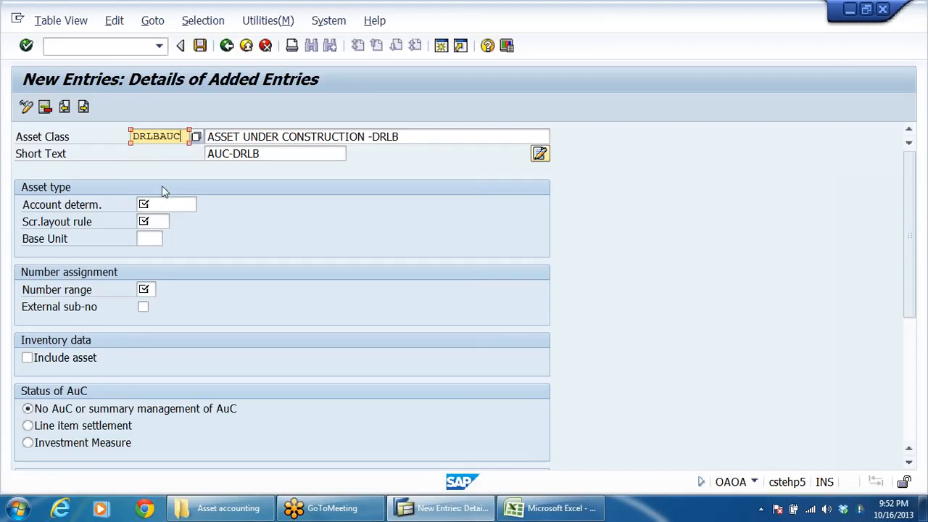
key("Return")
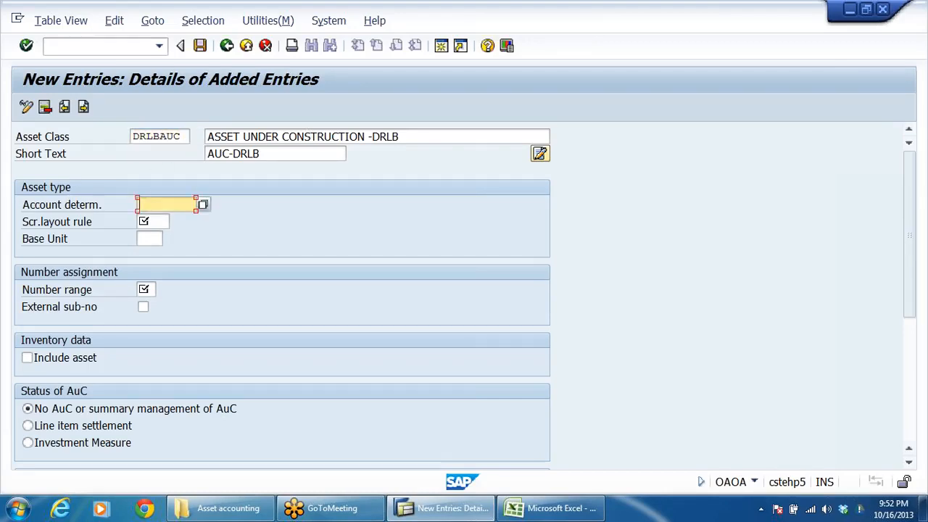
Step: Assign account determination DRLBAUC, ASSET UNDER CONSTRN-DRLB, to the asset under construction class
key("BackSpace")
left_click(204, 206)
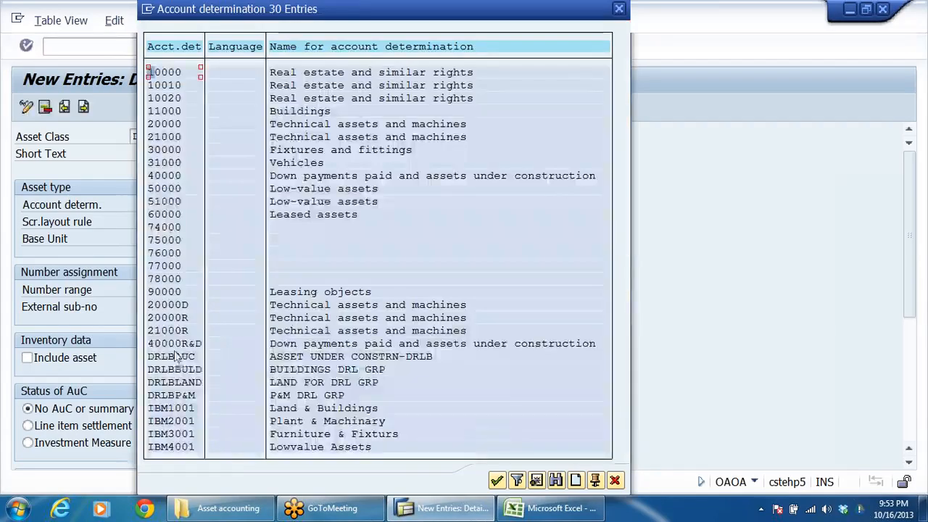
double_click(181, 358)
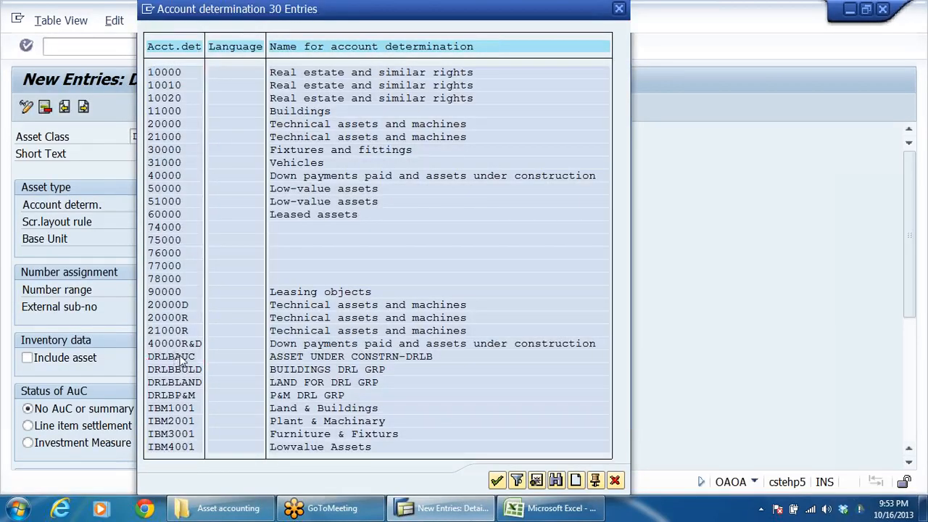
Step: Assign screen layout rule DRAU, SLR-Assets under construction, to the asset under construction class
left_click(63, 223)
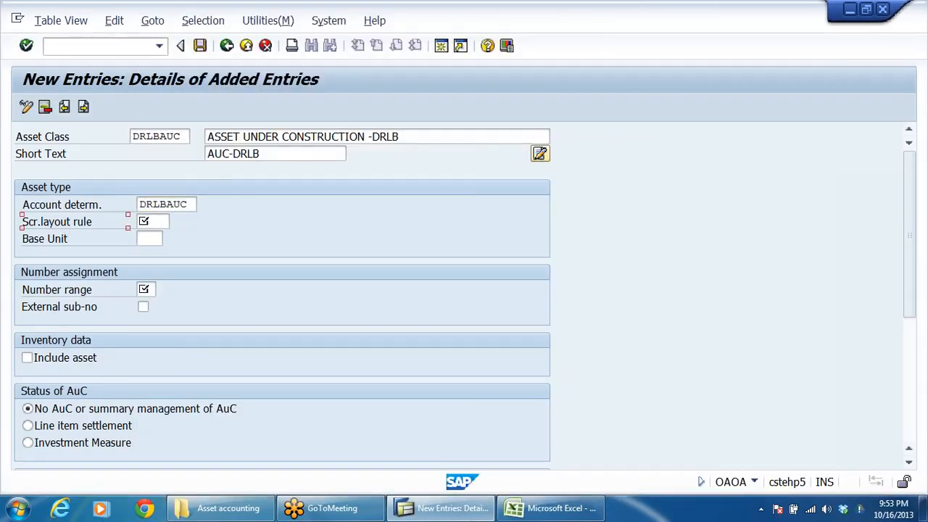
left_click(154, 222)
left_click(176, 221)
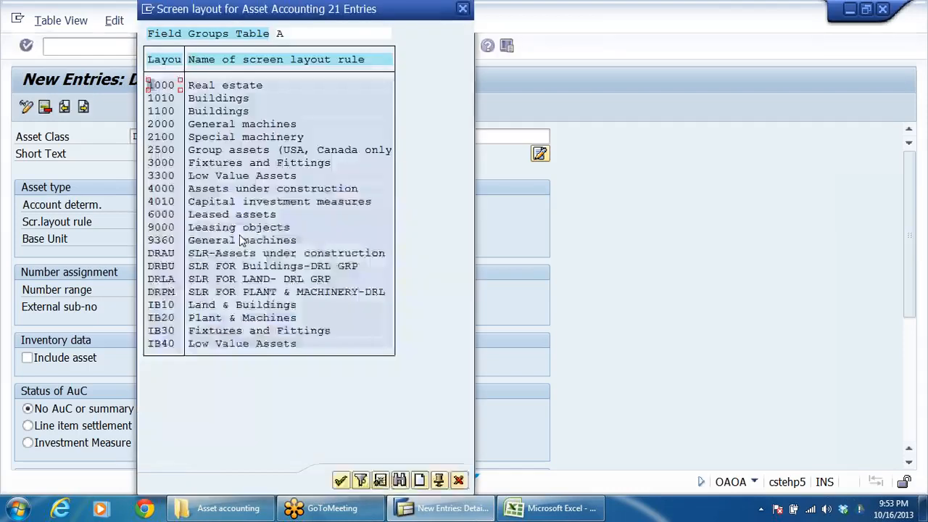
double_click(161, 253)
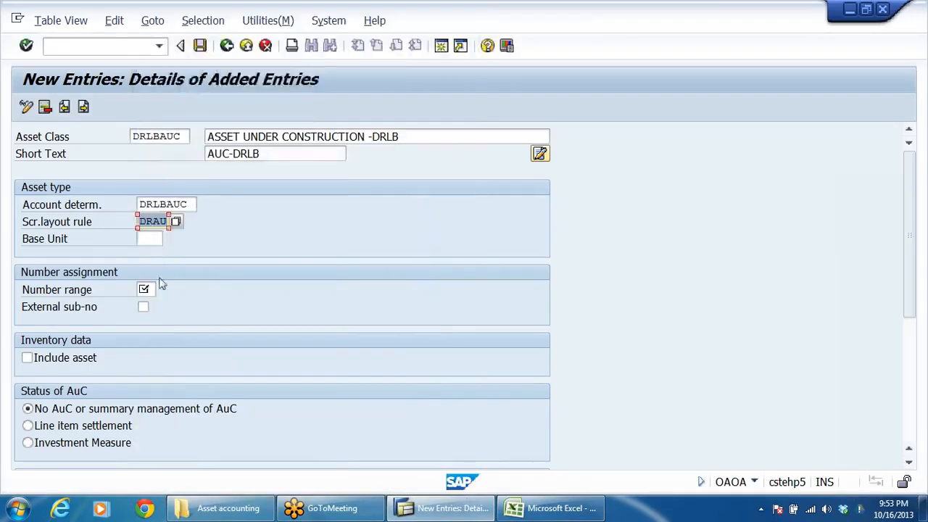
Step: Set the asset under construction class's number range to 09 and include the asset in the inventory data
left_click(148, 290)
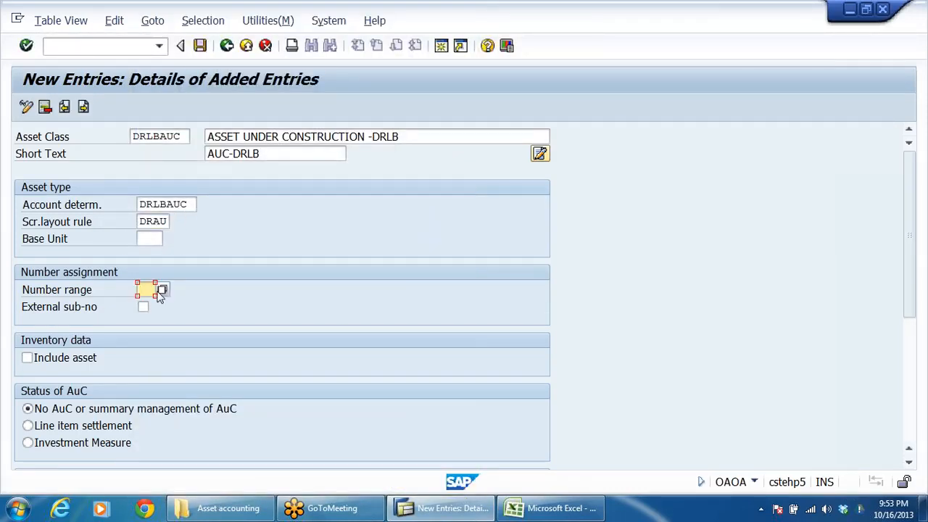
type("09")
left_click(44, 357)
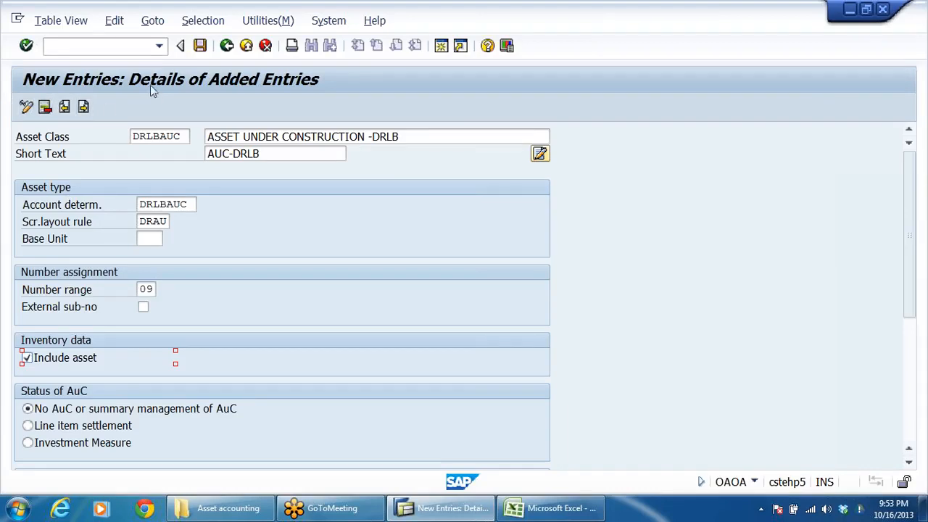
Step: Save the asset under construction class under customizing request CSTK900124 and return to the overview of added entries
left_click(200, 45)
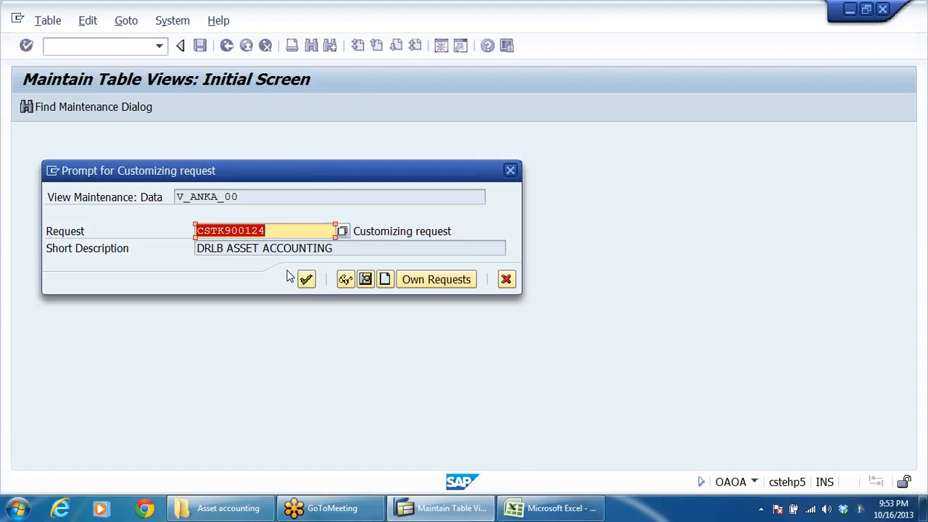
left_click(306, 279)
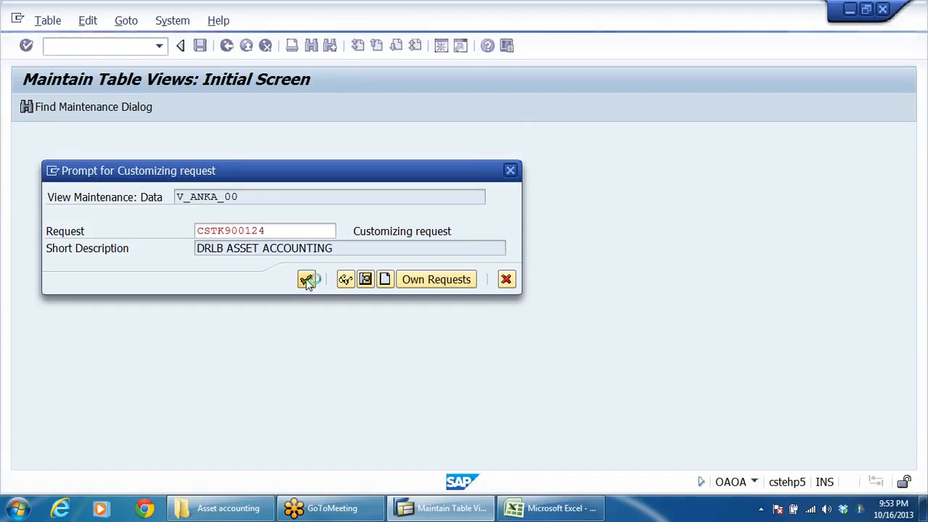
left_click(226, 46)
Step: Review the short texts and descriptions of the added DRLB asset classes, then return to the full asset class list
left_click(339, 219)
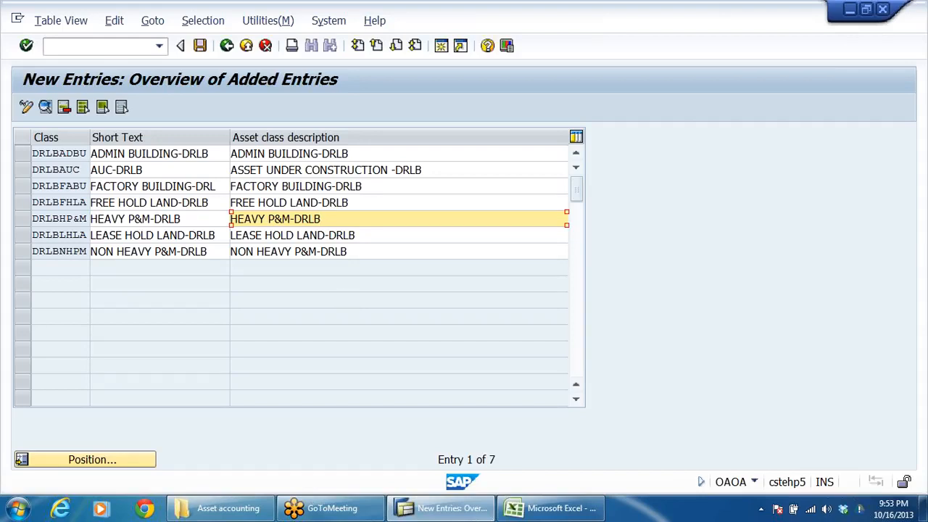
left_click(177, 186)
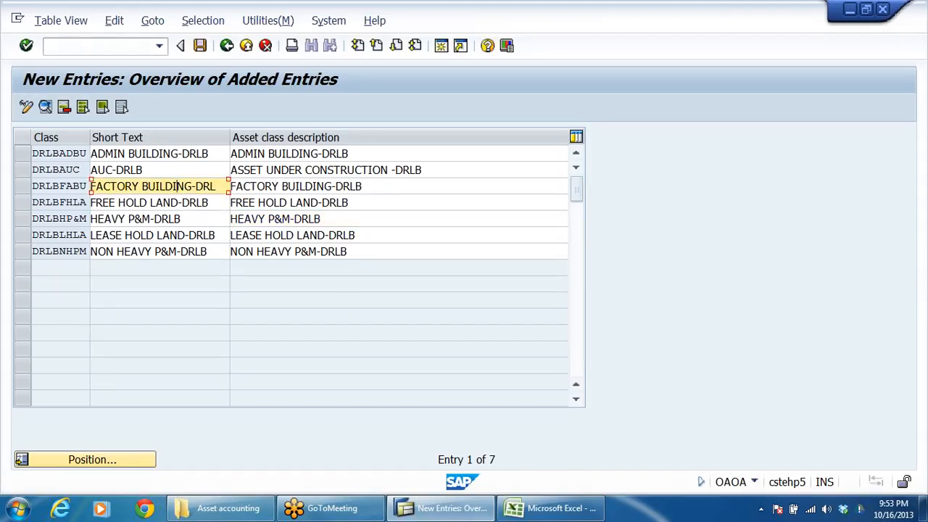
left_click(171, 202)
left_click(156, 234)
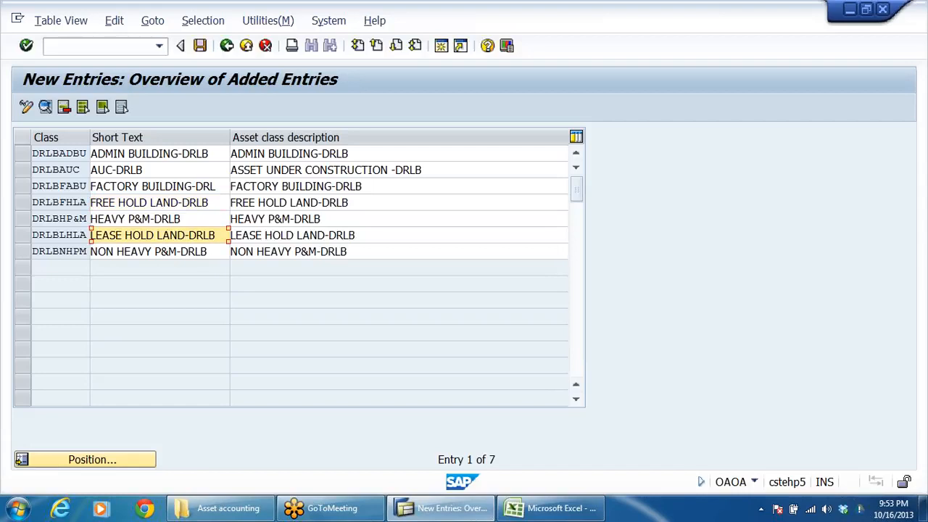
left_click(160, 218)
left_click(169, 251)
left_click_drag(145, 170, 88, 172)
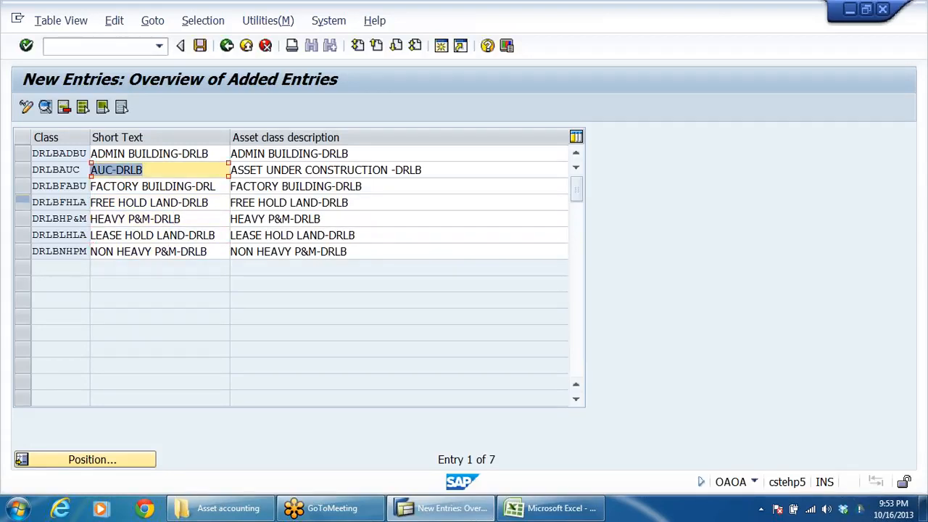
left_click(199, 46)
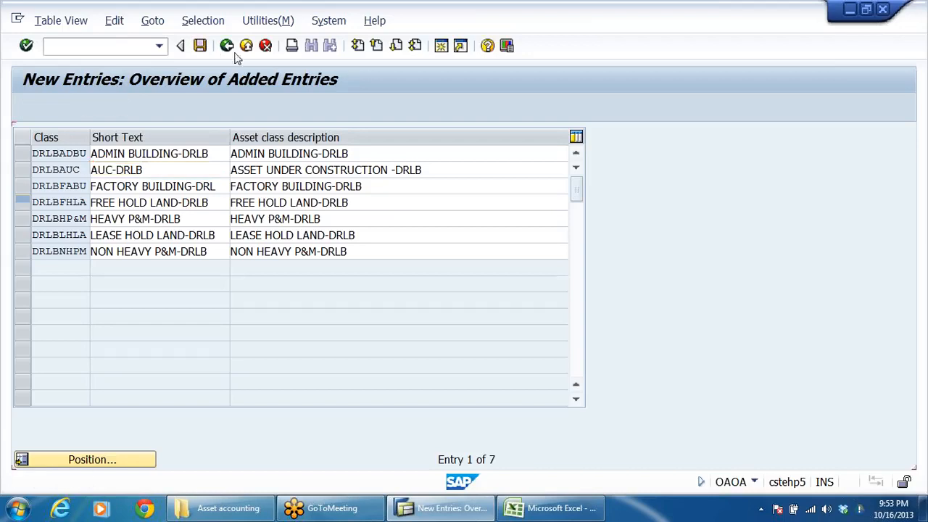
left_click(227, 46)
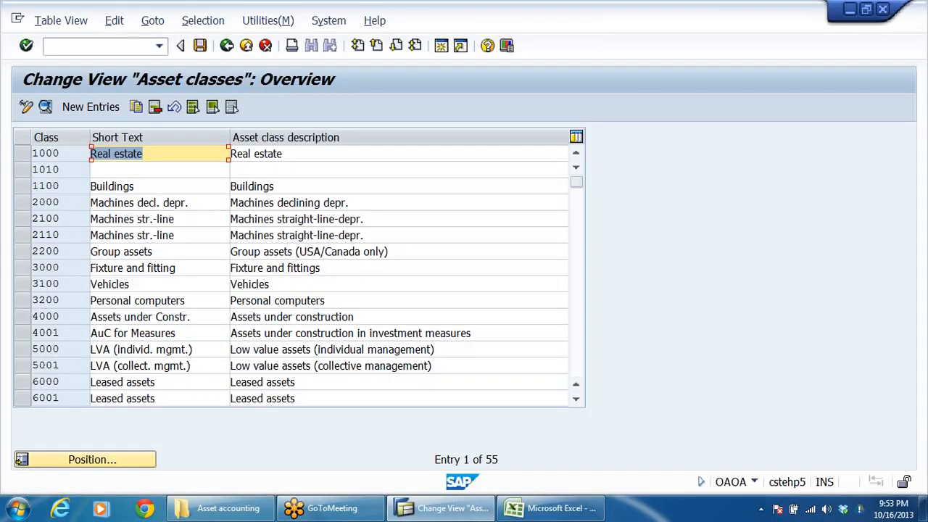
Step: Look over the existing asset class codes, from Real estate to Machines, and return to the implementation guide
key("shift+Tab")
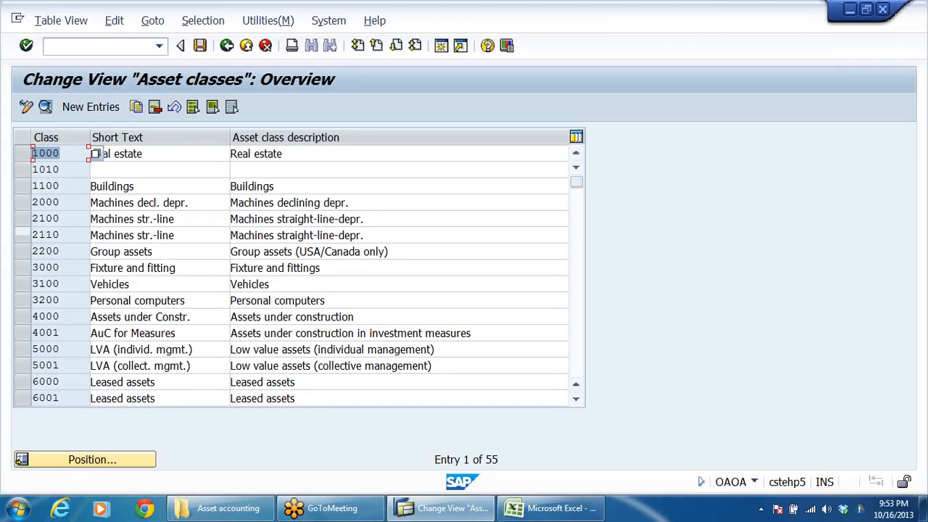
left_click(59, 186)
left_click(59, 203)
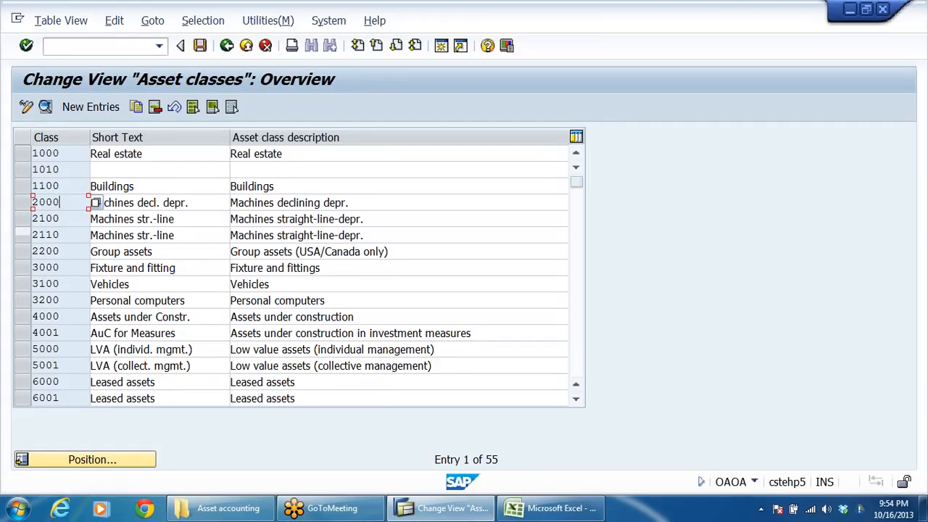
left_click(227, 46)
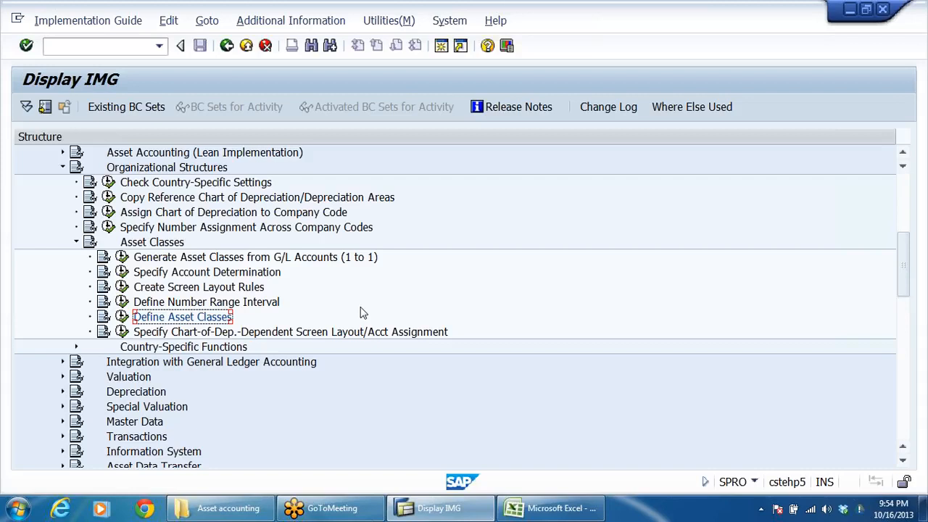
Step: Collapse the Asset Classes node under Organizational Structures in the implementation guide
left_click(259, 332)
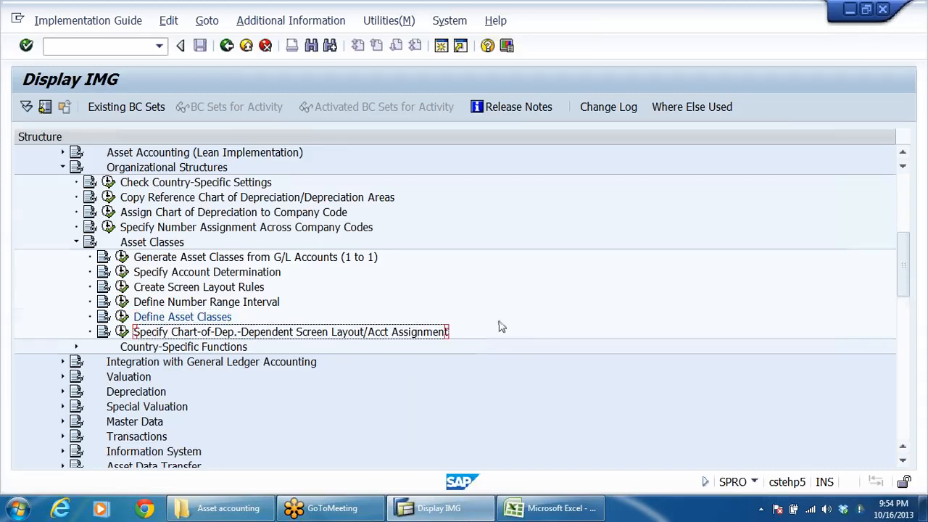
scroll(498, 327, "down", 2)
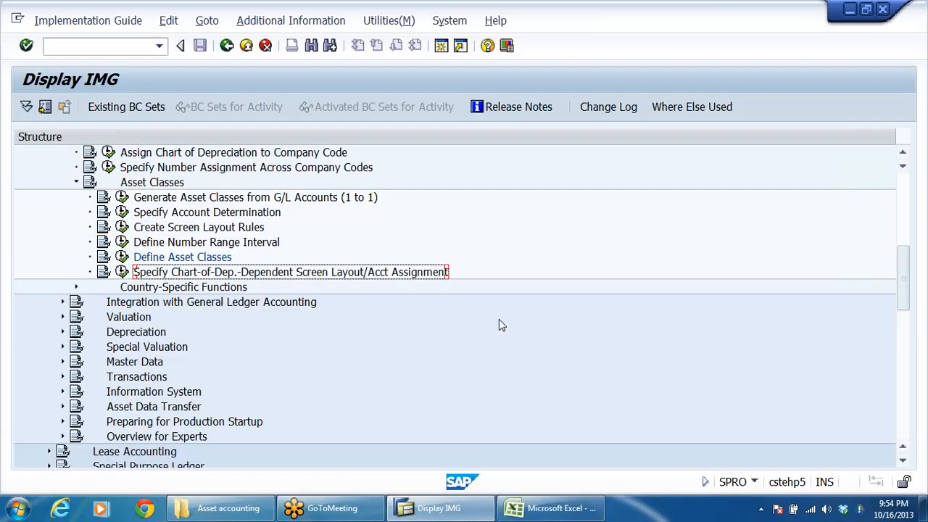
left_click(245, 291)
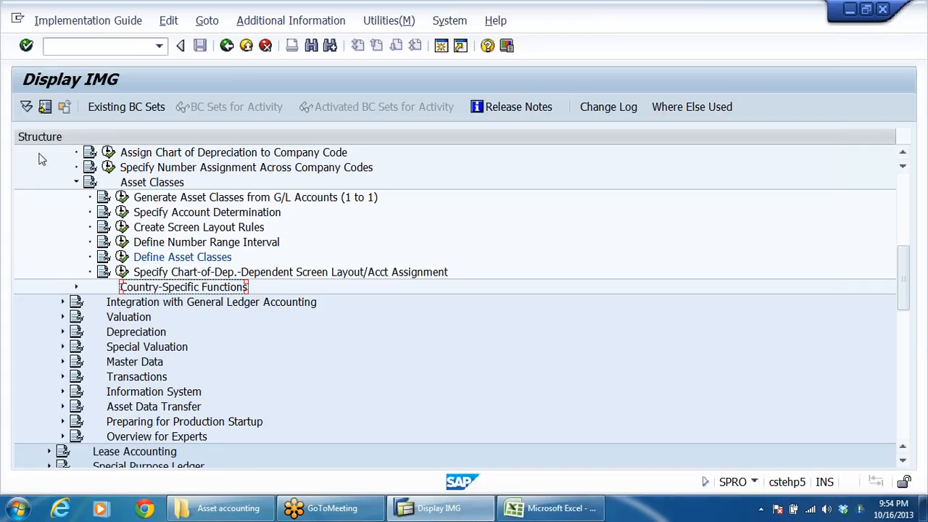
left_click(76, 184)
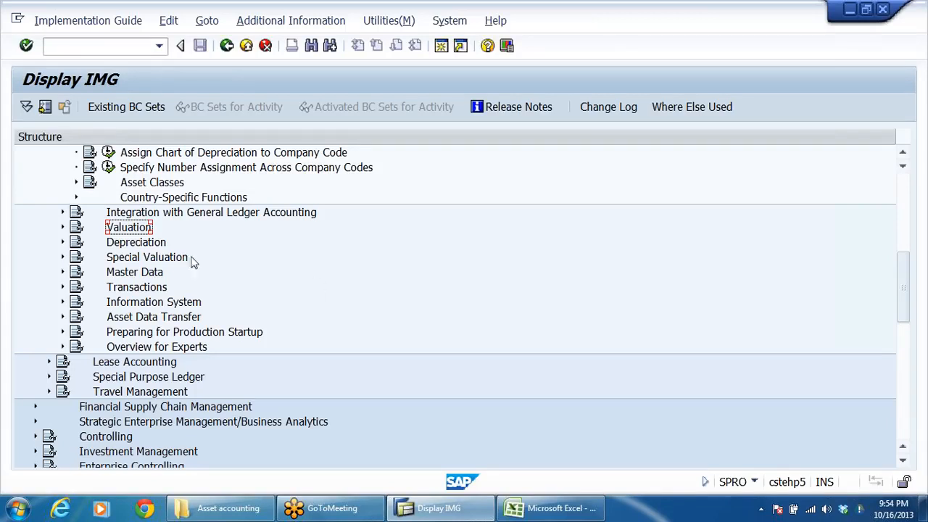
scroll(313, 253, "up", 2)
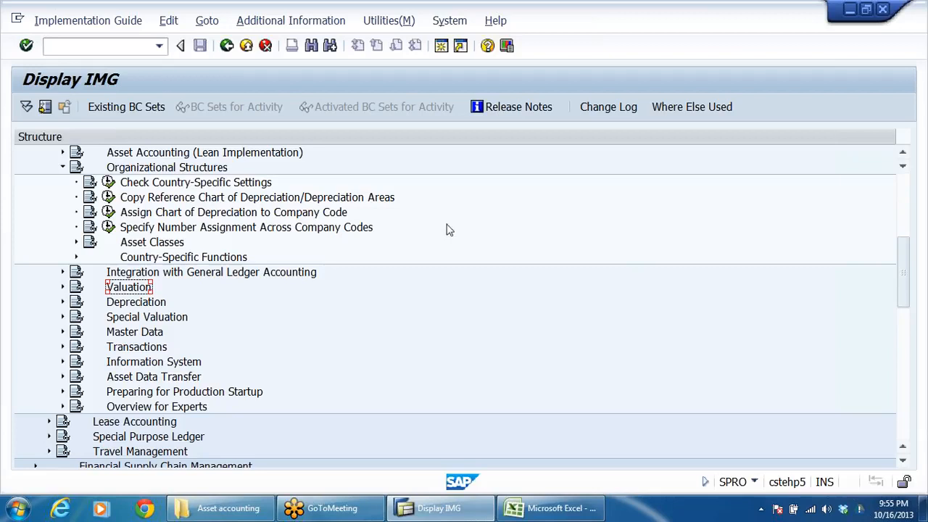
Step: Switch to the Excel workbook and examine the table linking account determinations to GL, accumulated depreciation and depreciation accounts
left_click(551, 508)
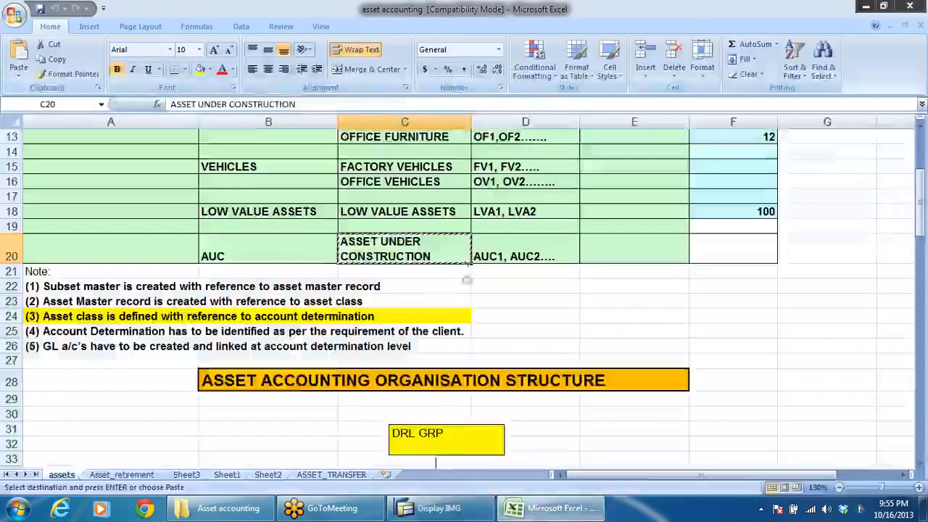
scroll(461, 261, "down", 11)
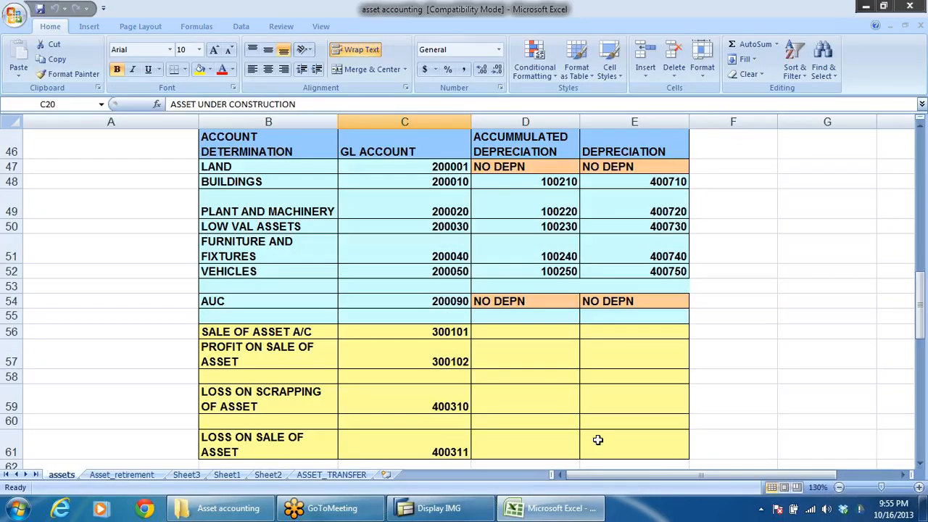
Step: Switch to the file explorer and open the asset accounting configuration PDF from the SAP onlinePDF Notes folder
mouse_move(221, 514)
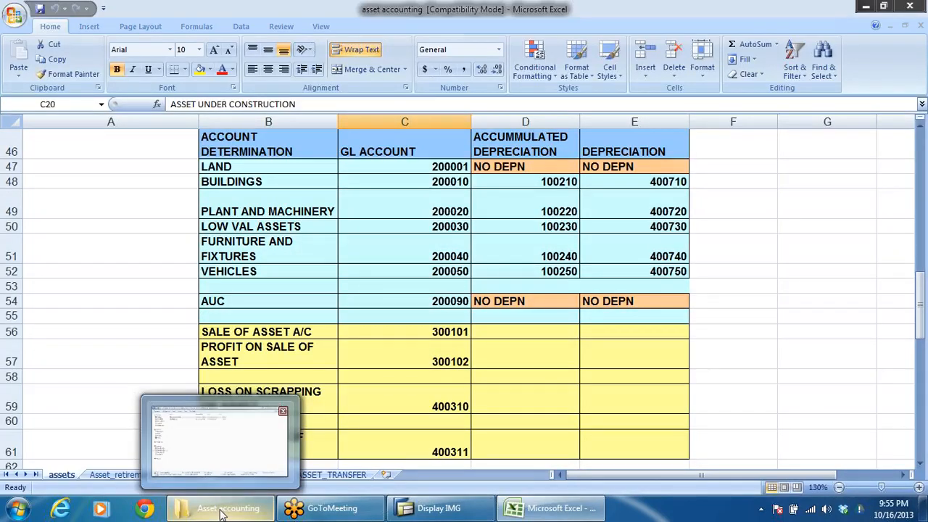
left_click(221, 513)
left_click(10, 26)
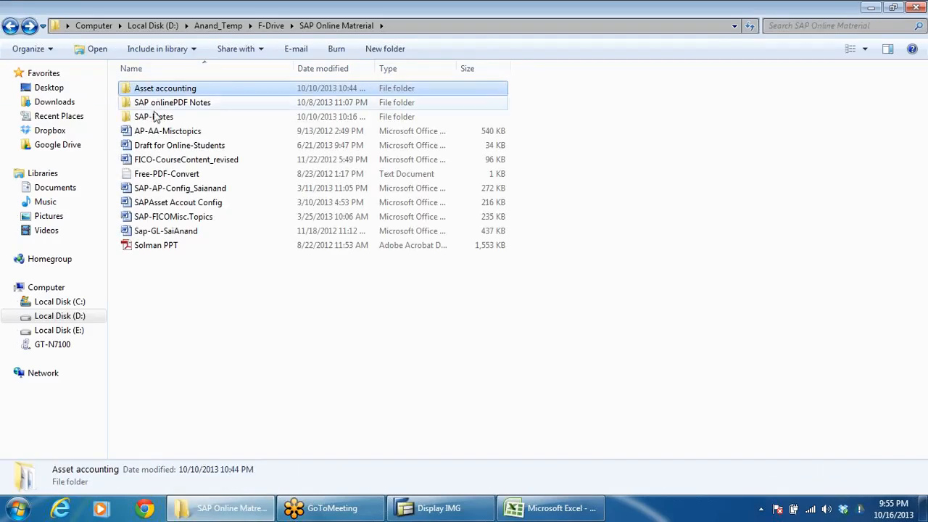
double_click(154, 117)
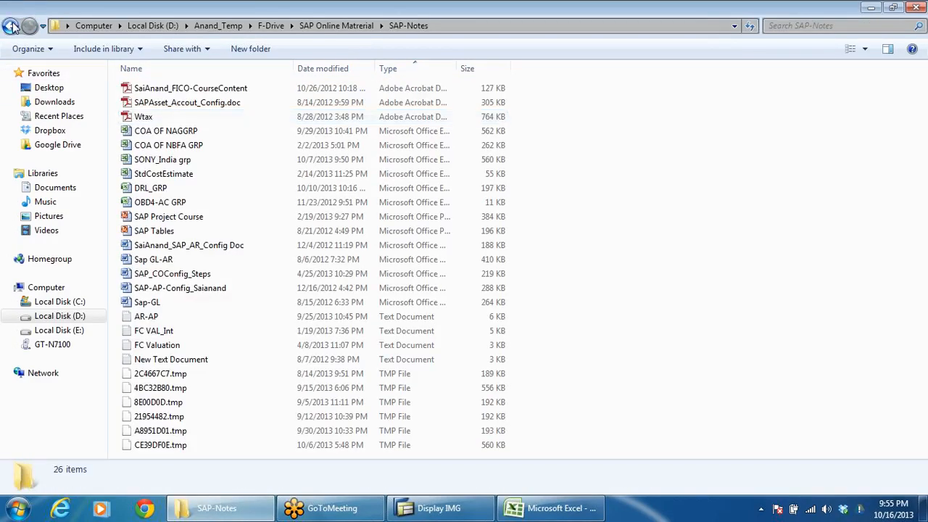
left_click(11, 26)
double_click(177, 102)
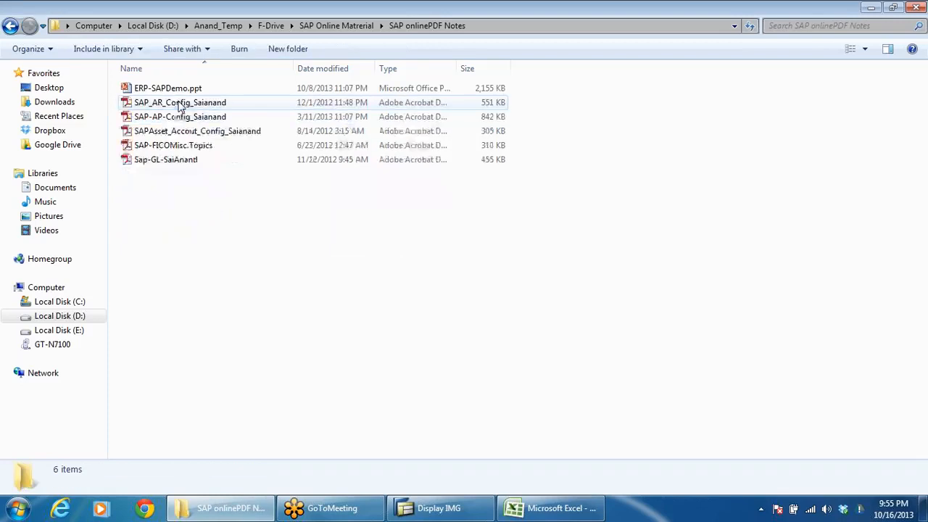
left_click(181, 131)
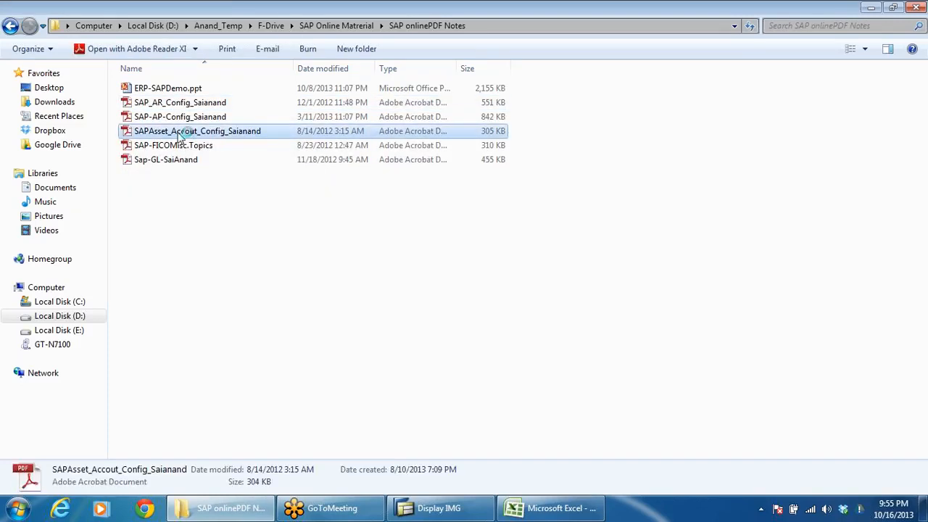
double_click(178, 133)
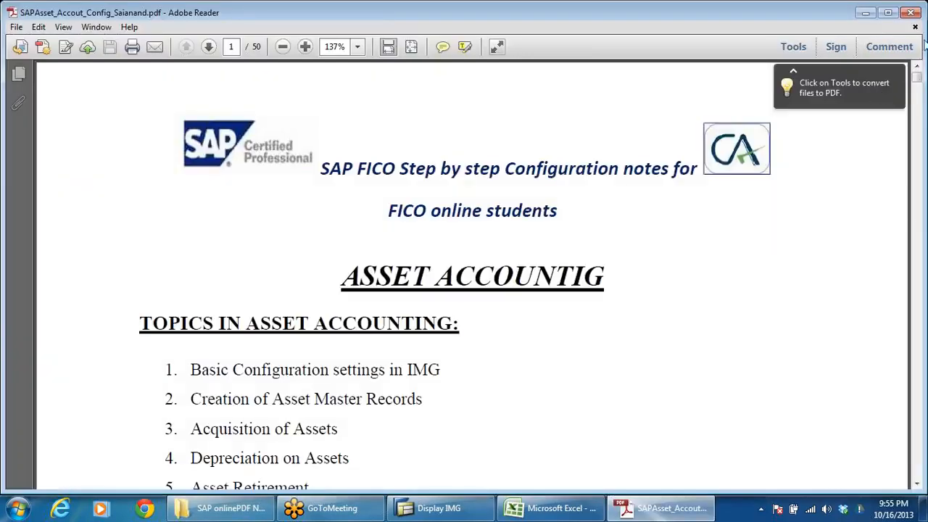
Step: Read through the asset accounting configuration notes from the topic list to Step 8, Define Asset Class
scroll(475, 276, "down", 10)
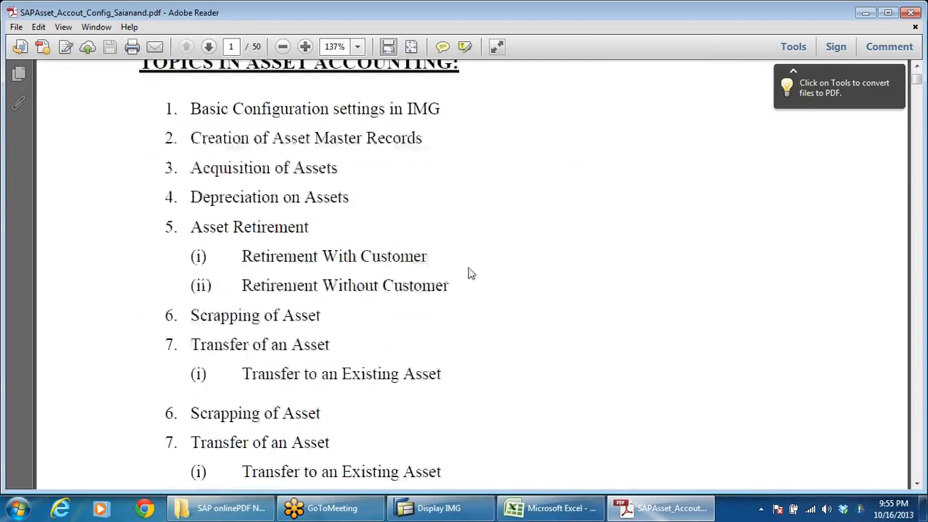
scroll(475, 276, "down", 15)
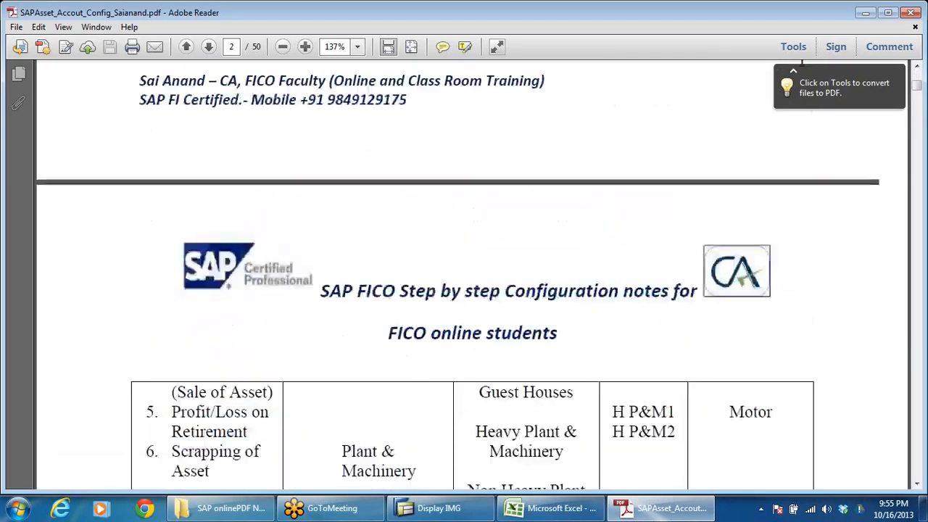
scroll(475, 276, "down", 15)
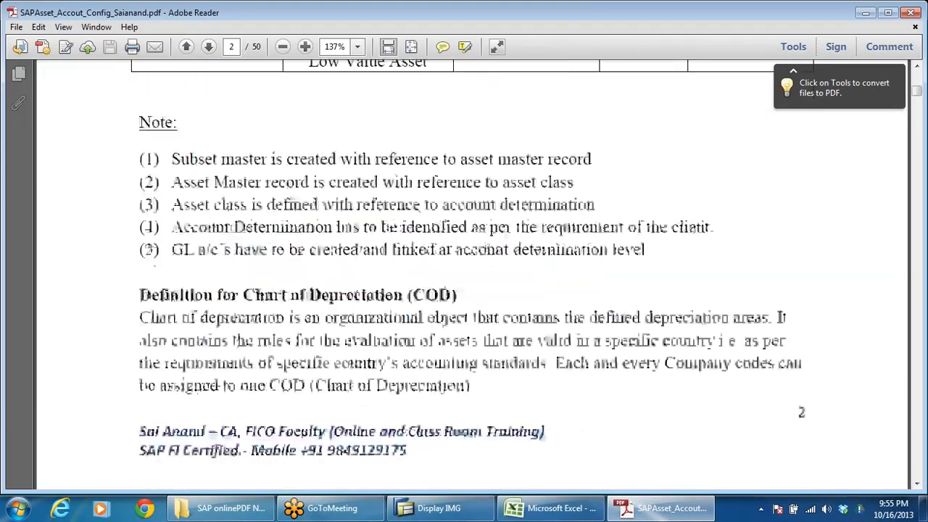
scroll(475, 276, "down", 5)
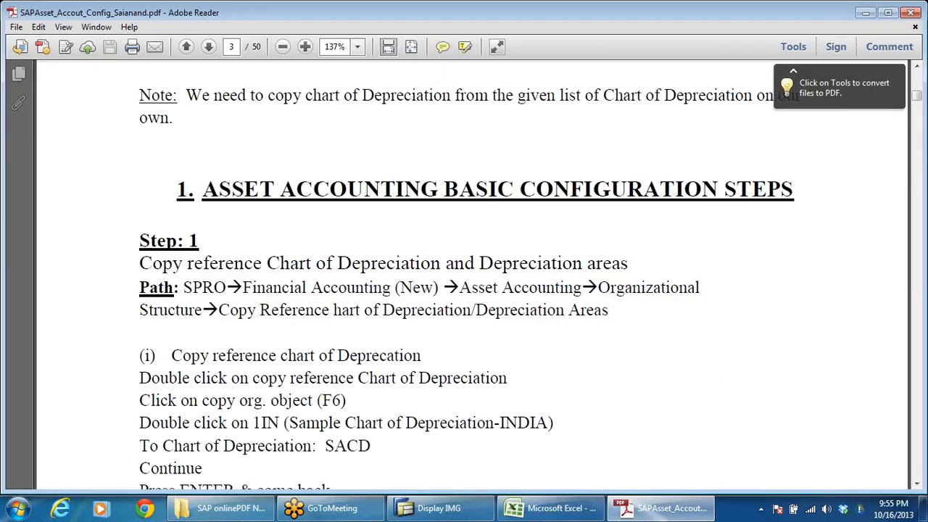
scroll(308, 287, "down", 20)
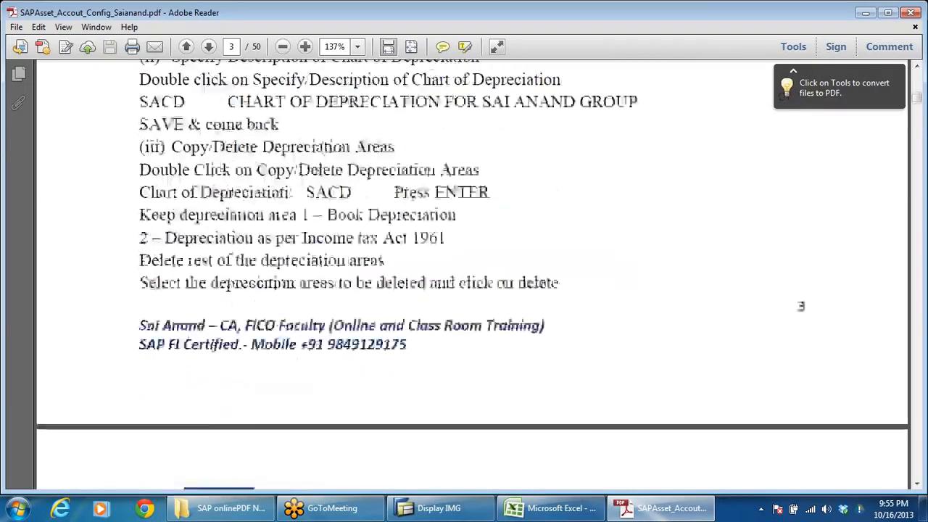
scroll(384, 292, "down", 20)
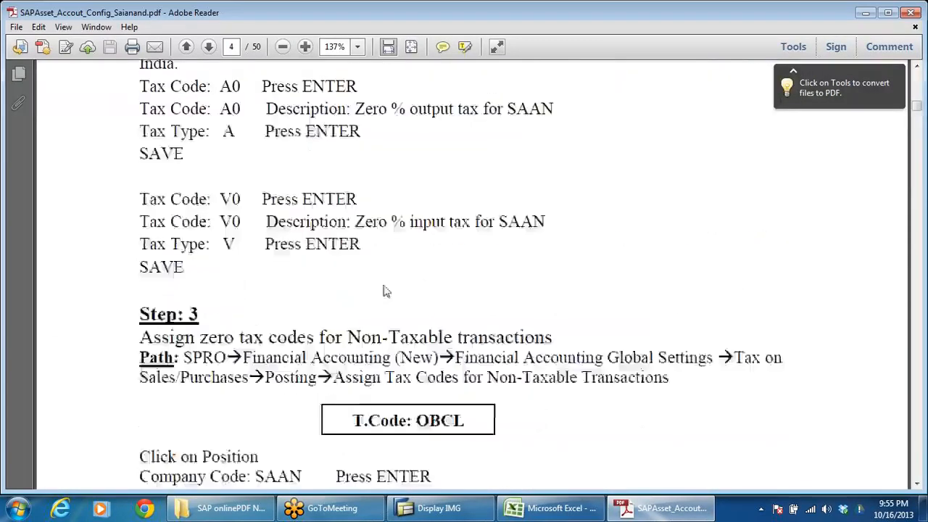
scroll(384, 292, "down", 20)
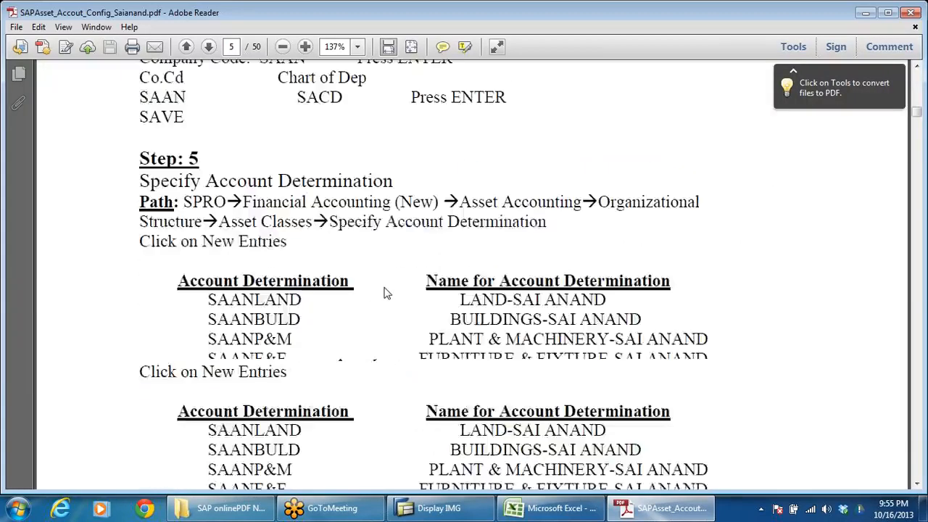
scroll(455, 284, "down", 4)
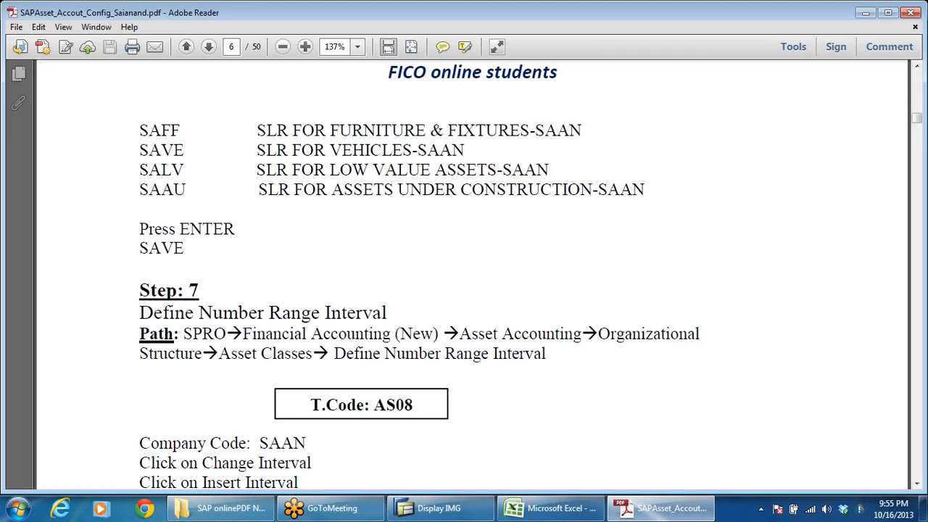
scroll(348, 315, "down", 10)
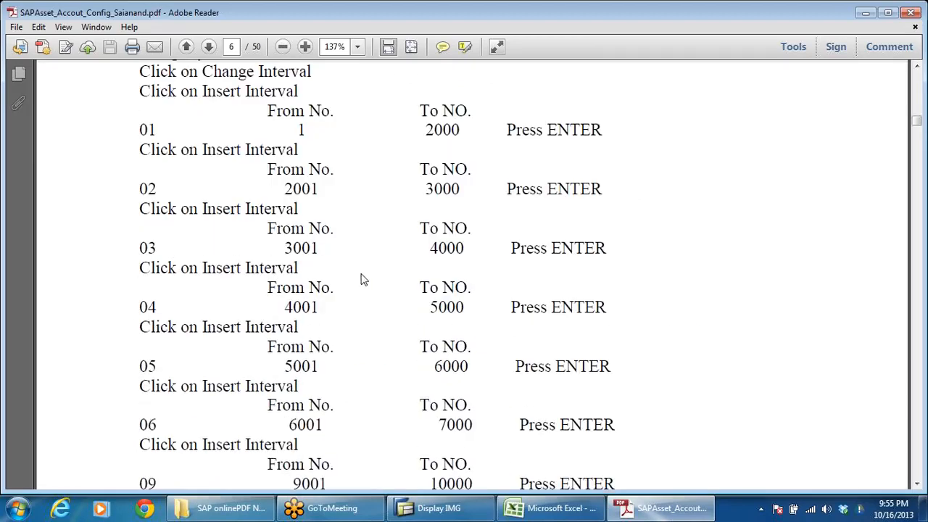
scroll(363, 280, "down", 3)
scroll(455, 262, "down", 15)
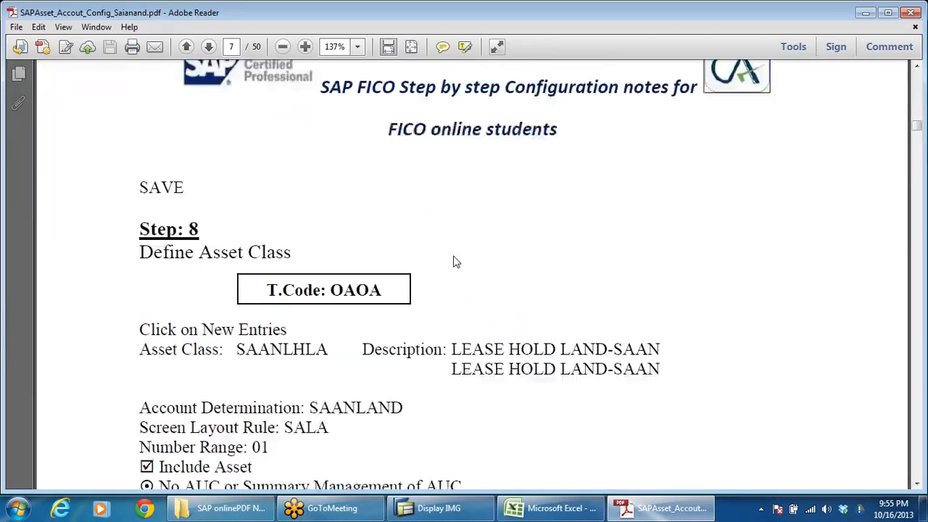
scroll(454, 261, "down", 3)
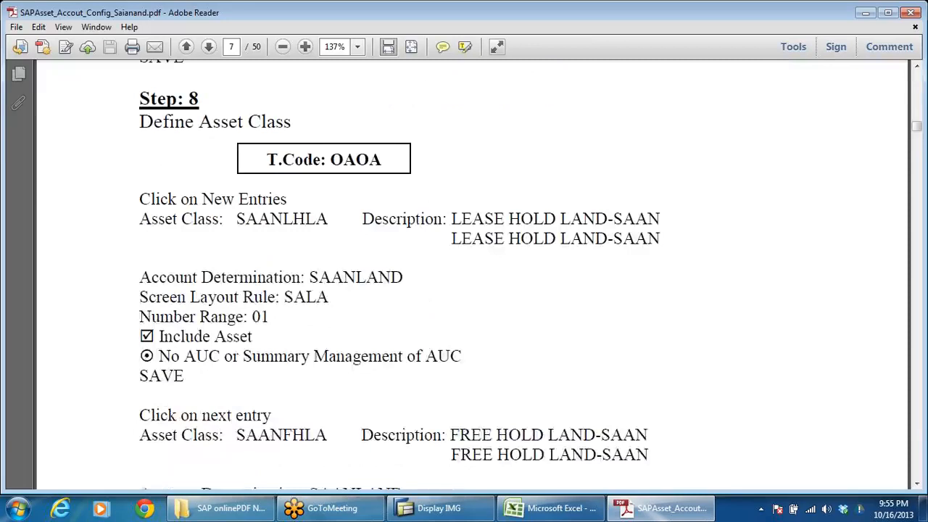
Step: Read the configuration notes from Step 8 through the Step 9 table of GL accounts for asset accounting
scroll(528, 259, "down", 20)
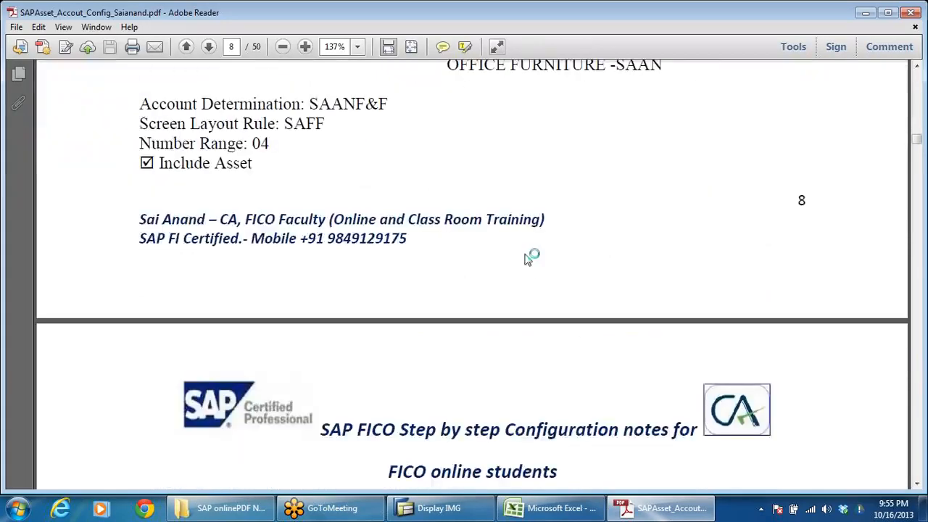
scroll(528, 260, "down", 10)
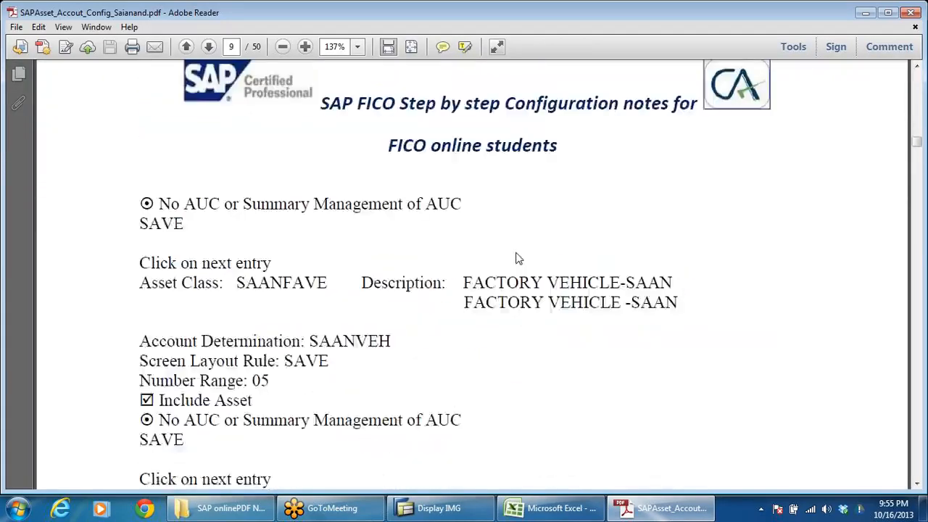
scroll(518, 258, "down", 20)
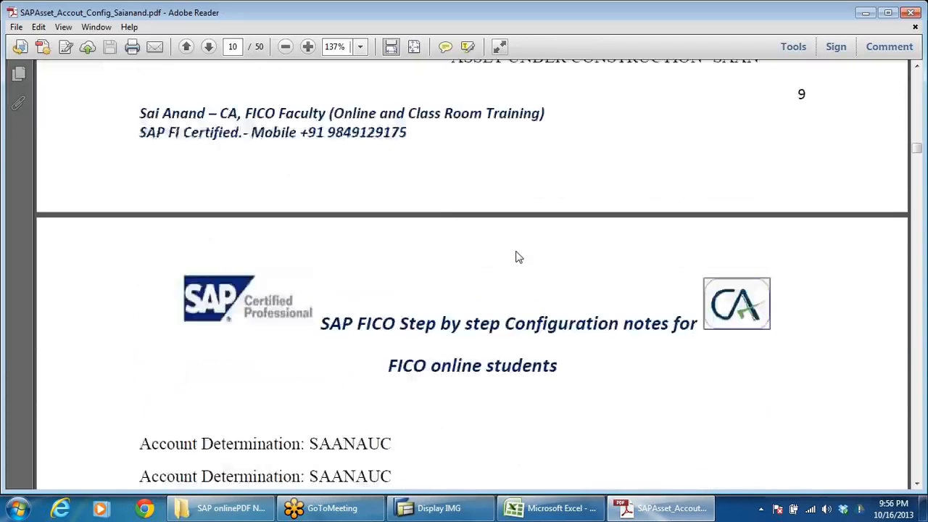
scroll(518, 257, "down", 10)
scroll(518, 257, "down", 5)
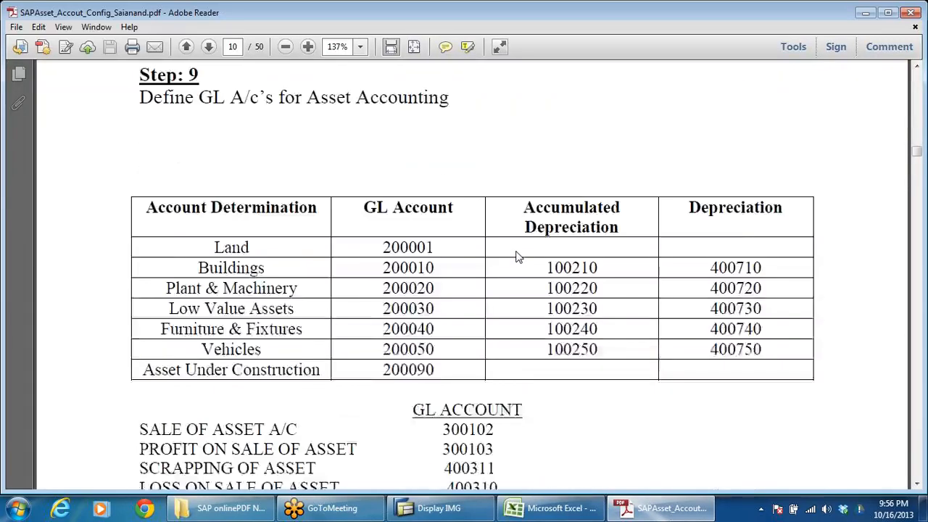
scroll(519, 257, "down", 1)
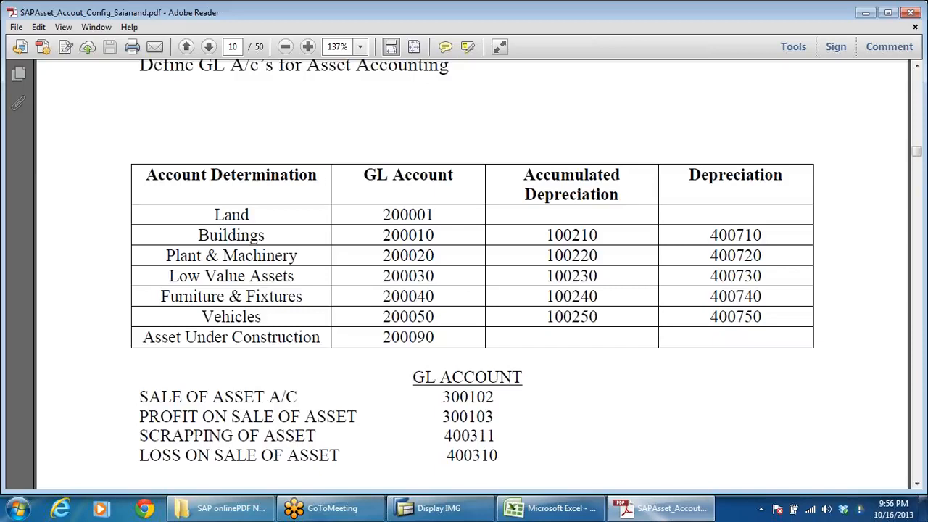
left_click_drag(214, 215, 215, 247)
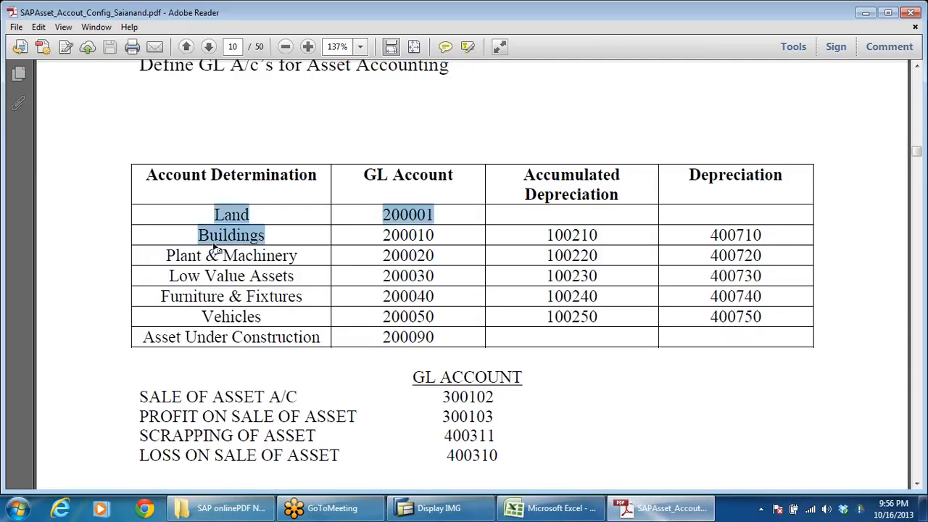
left_click(214, 247)
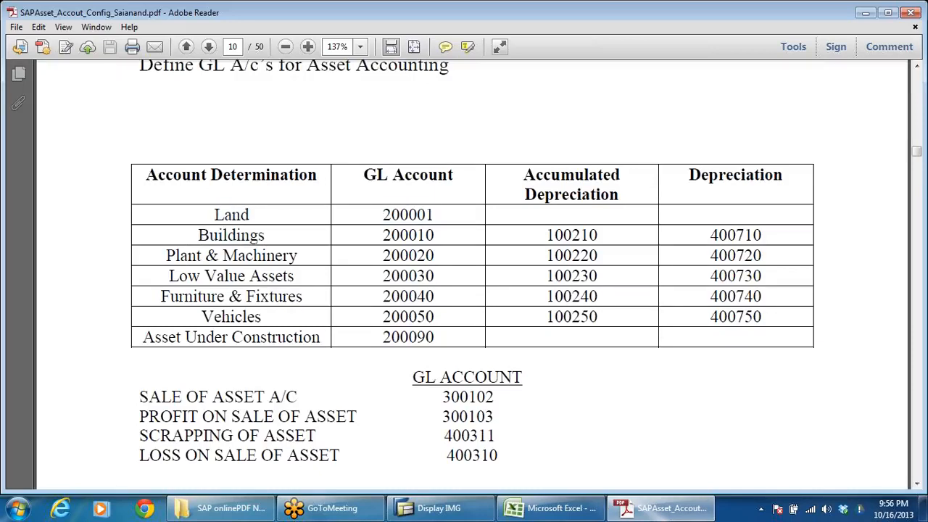
Step: Switch to the asset accounting workbook in Excel and examine the land, buildings, and plant and machinery account determinations
left_click(551, 508)
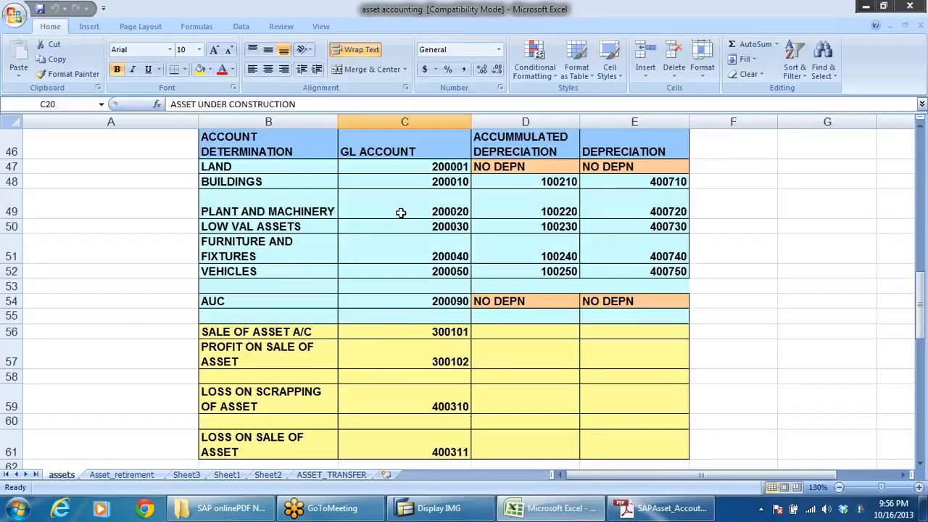
left_click(401, 210)
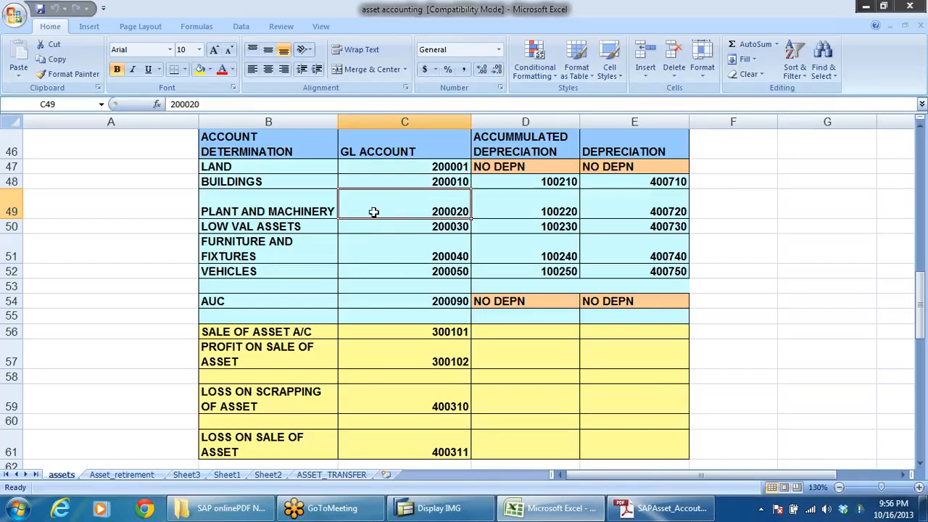
left_click(240, 166)
left_click(239, 183)
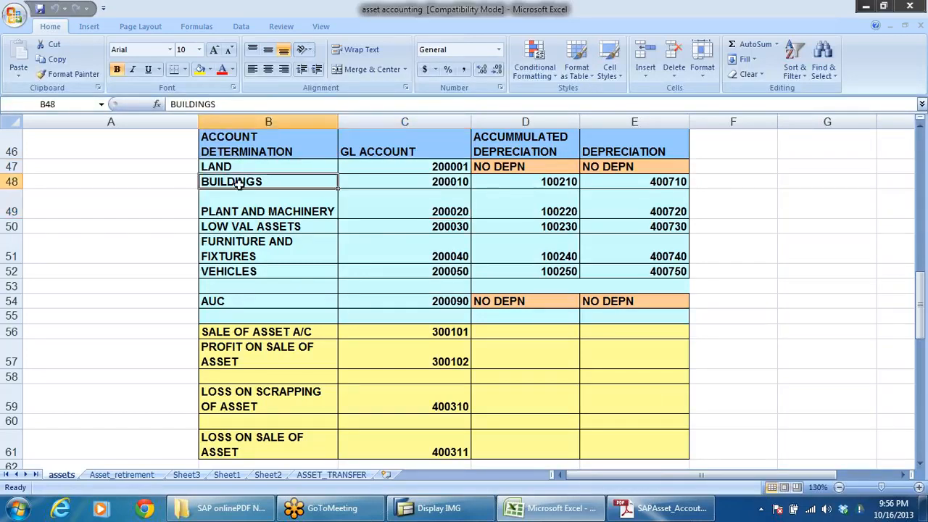
left_click(246, 212)
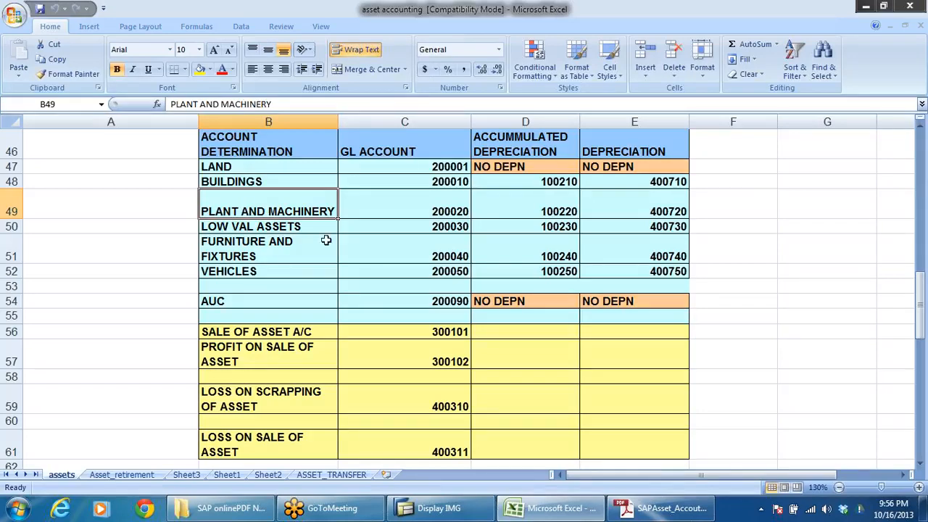
left_click(226, 167)
left_click(230, 181)
left_click(232, 208)
left_click(230, 167)
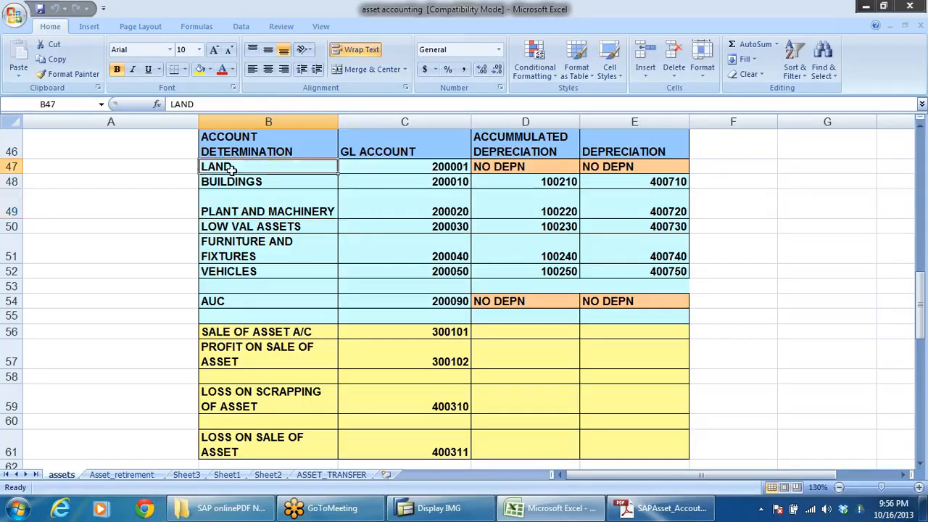
Step: Examine the GL accounts assigned to land, buildings, and plant and machinery, plus the accumulated depreciation column heading
left_click(464, 166)
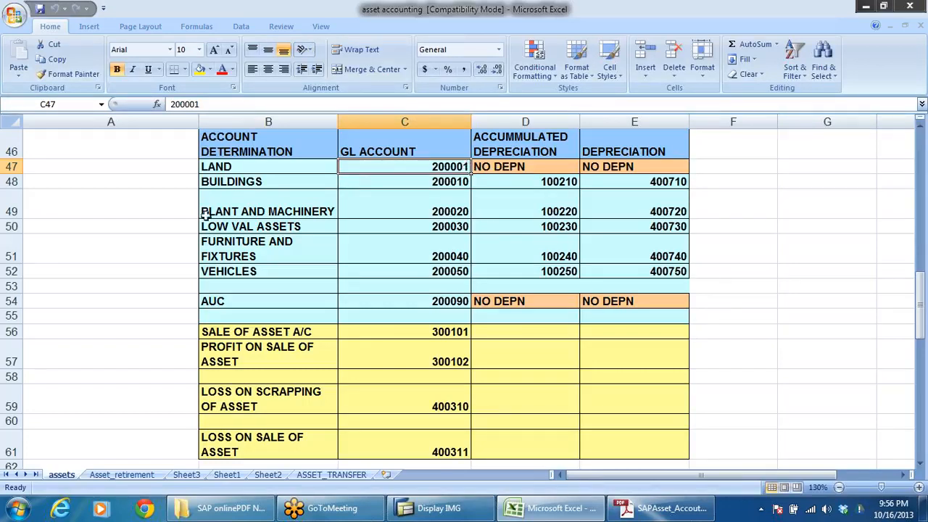
left_click(425, 181)
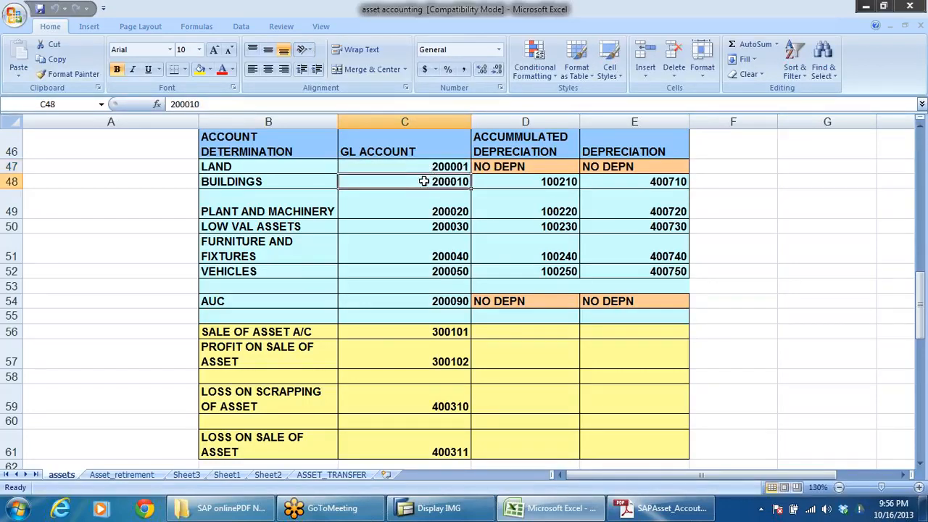
left_click(419, 204)
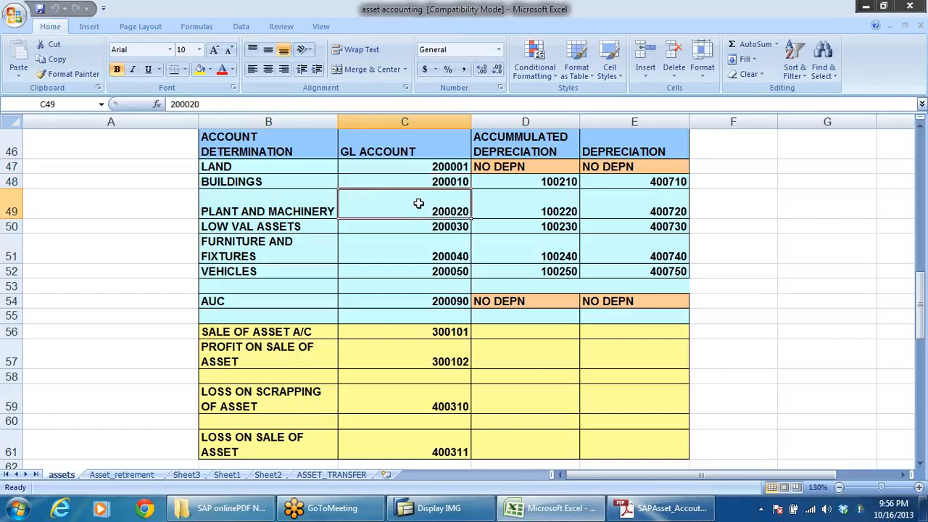
scroll(566, 196, "up", 2)
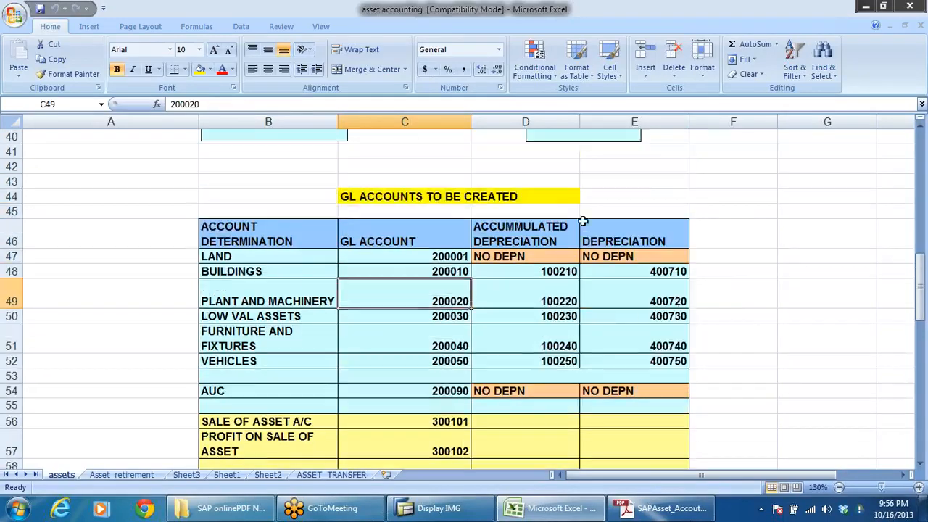
left_click(536, 238)
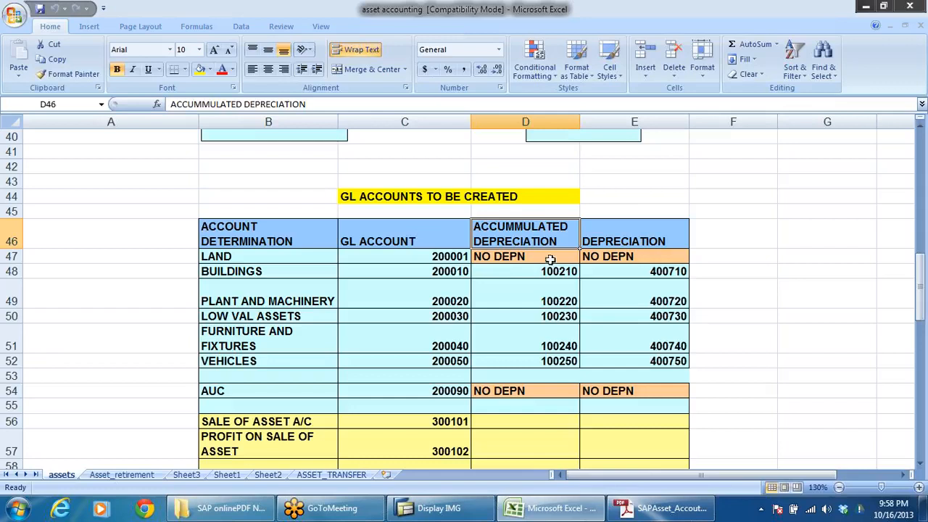
Step: Examine the accumulated depreciation and depreciation account assignments for land and buildings
left_click(505, 270)
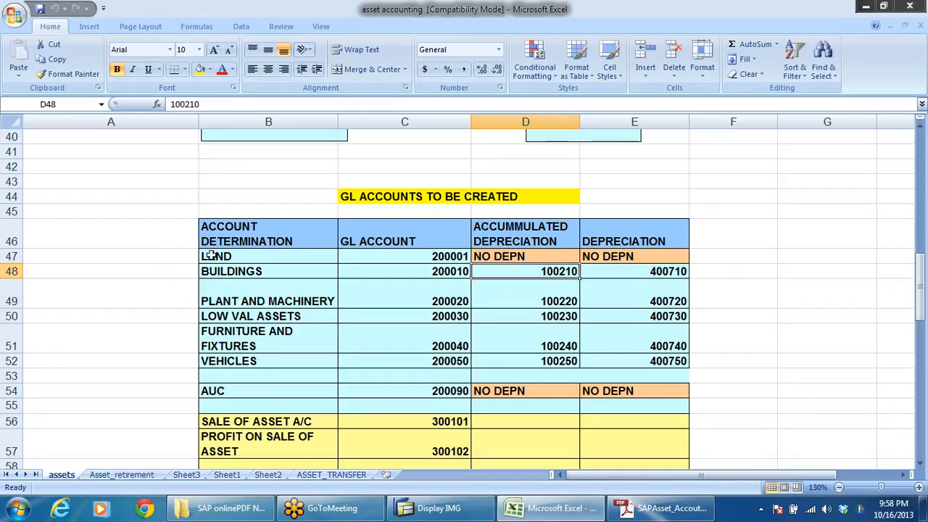
left_click(257, 257)
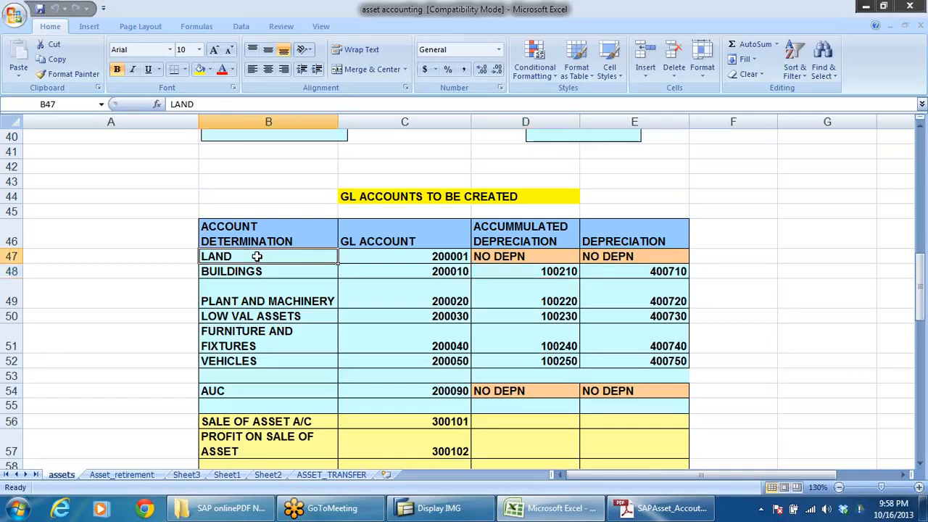
left_click(553, 254)
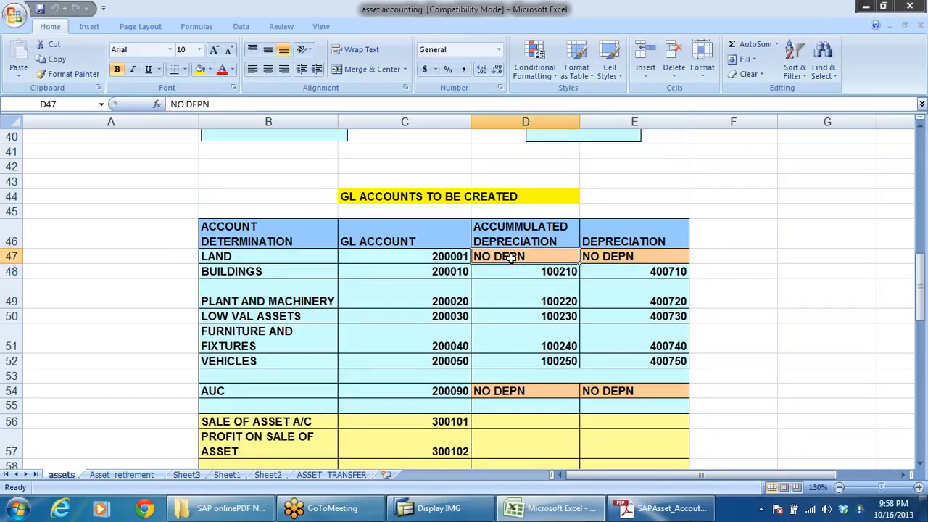
left_click(533, 243)
left_click(622, 242)
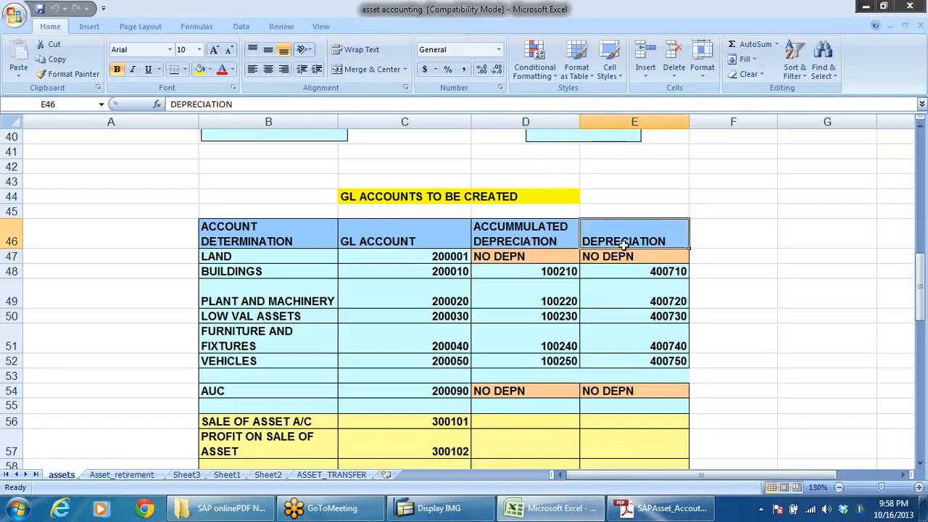
left_click(549, 272)
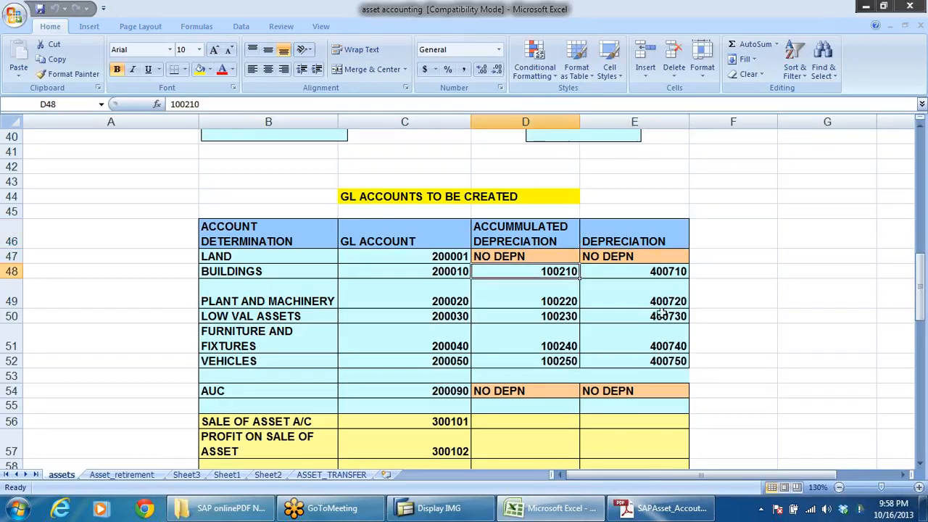
left_click(658, 271)
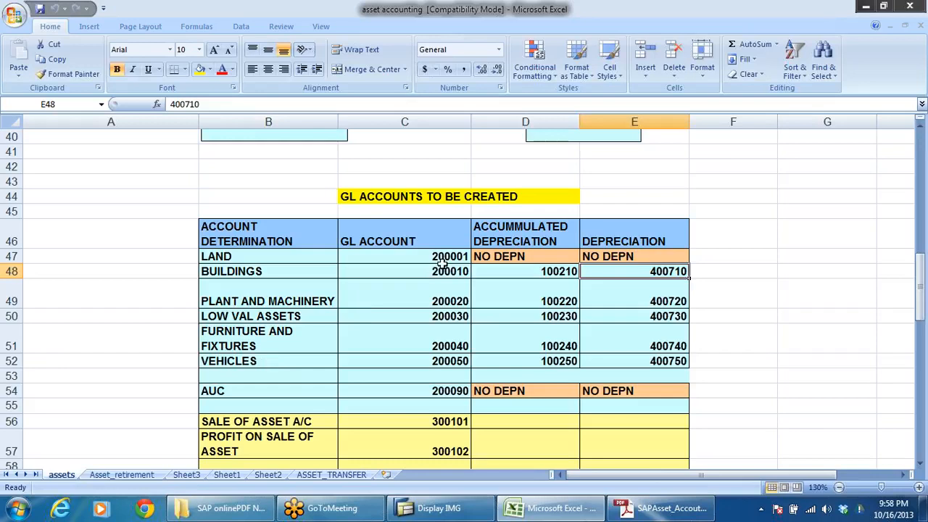
Step: Open the DRL_GRP workbook from the SAP-Notes folder and display its ACC GRP sheet
mouse_move(534, 513)
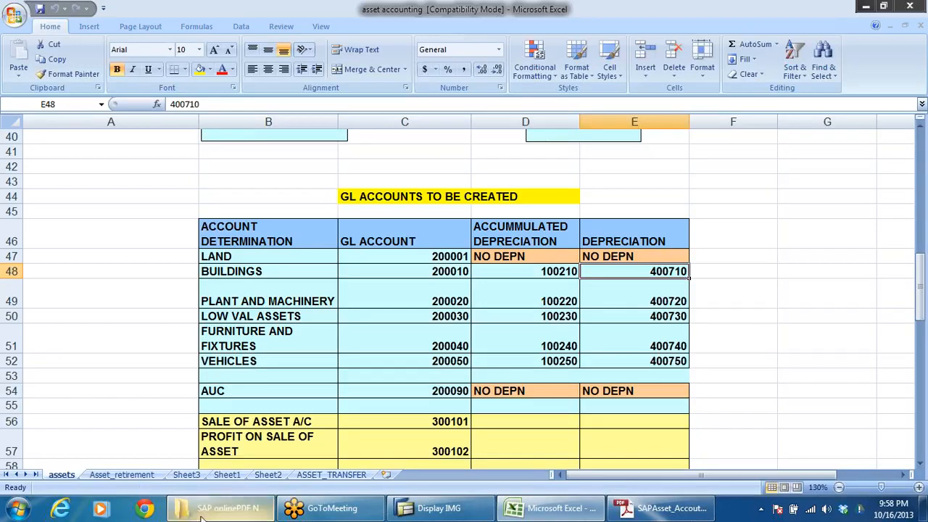
left_click(230, 511)
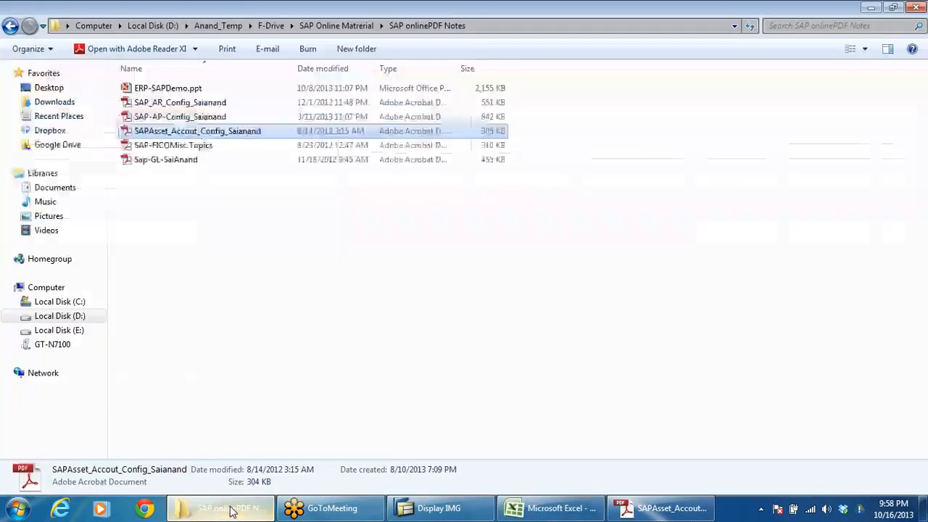
left_click(10, 27)
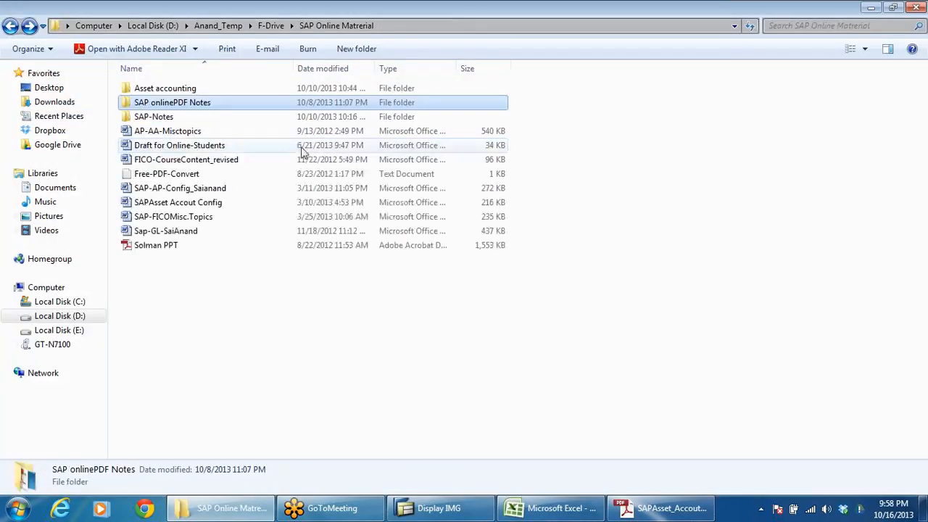
left_click(144, 118)
double_click(144, 119)
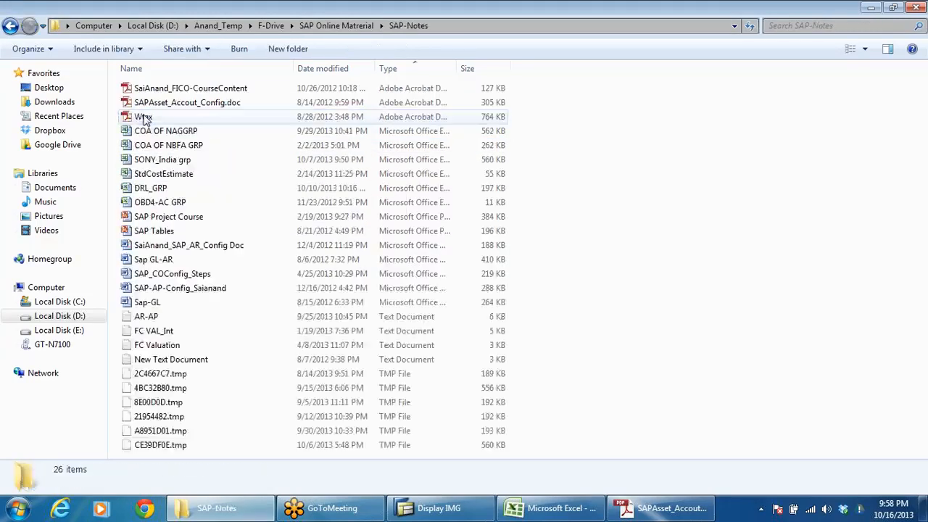
double_click(151, 189)
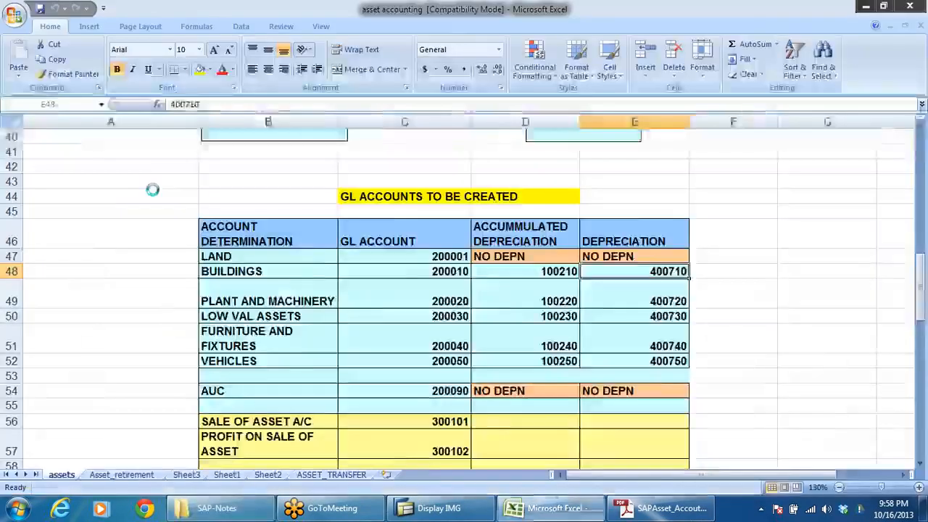
left_click(6, 474)
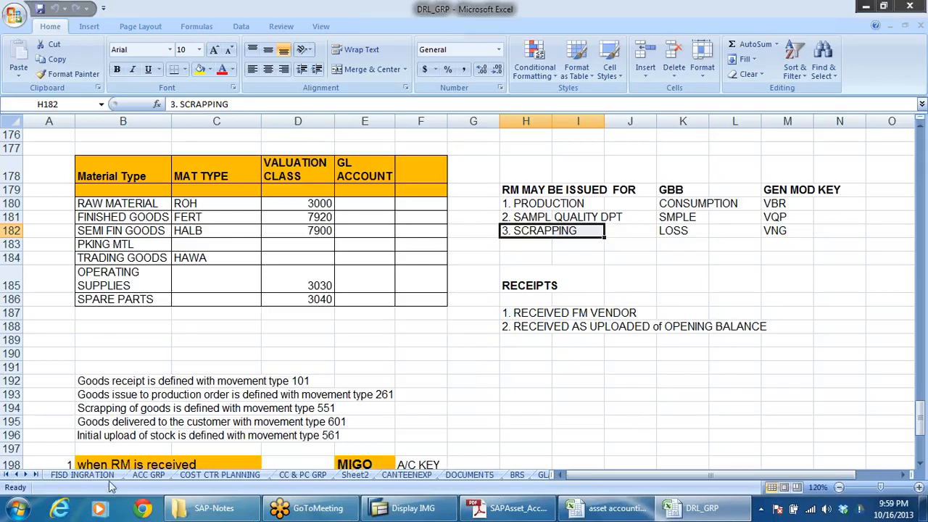
left_click(150, 479)
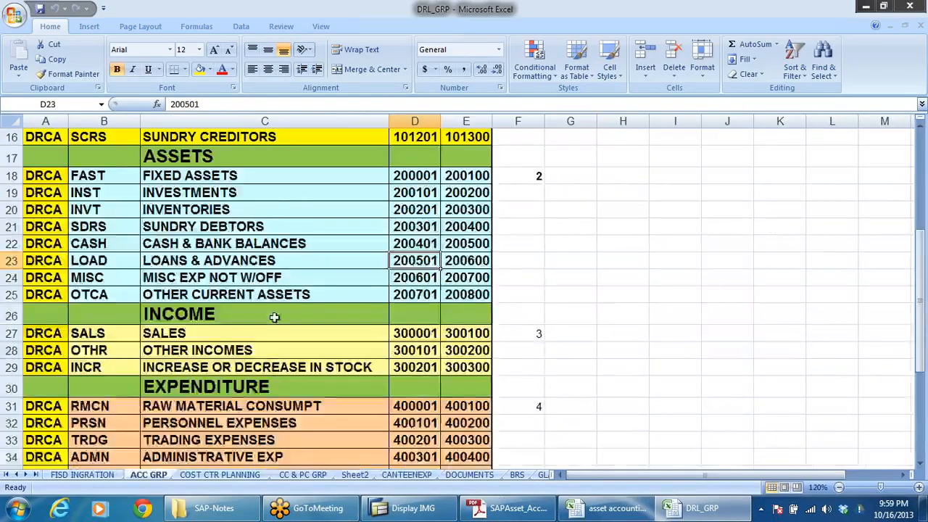
Step: Examine the number range assigned to the FIXED ASSETS account group under ASSETS
scroll(292, 301, "up", 1)
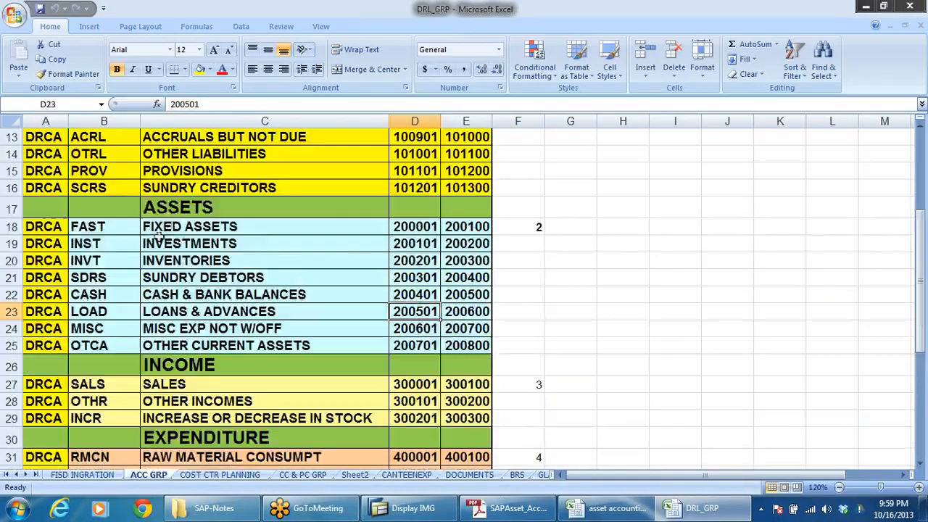
left_click(239, 225)
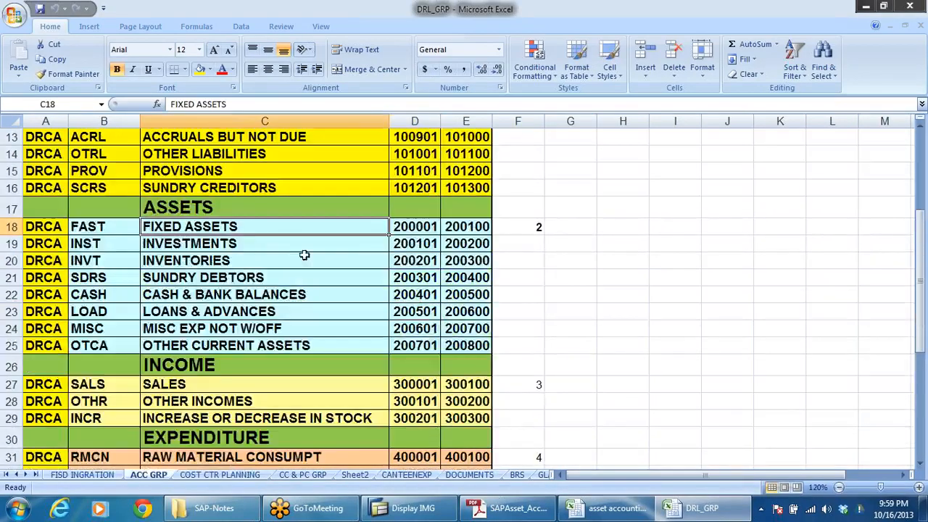
left_click(396, 230)
left_click(479, 230)
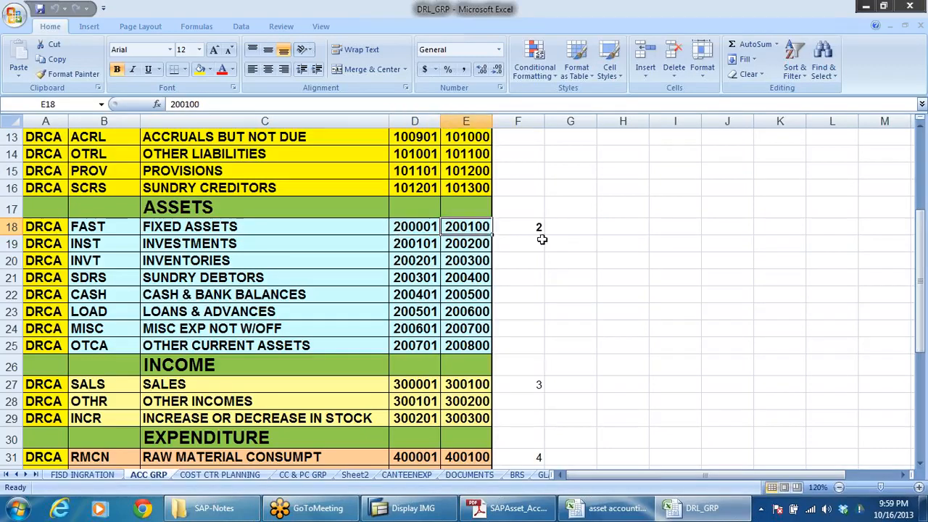
left_click(330, 224)
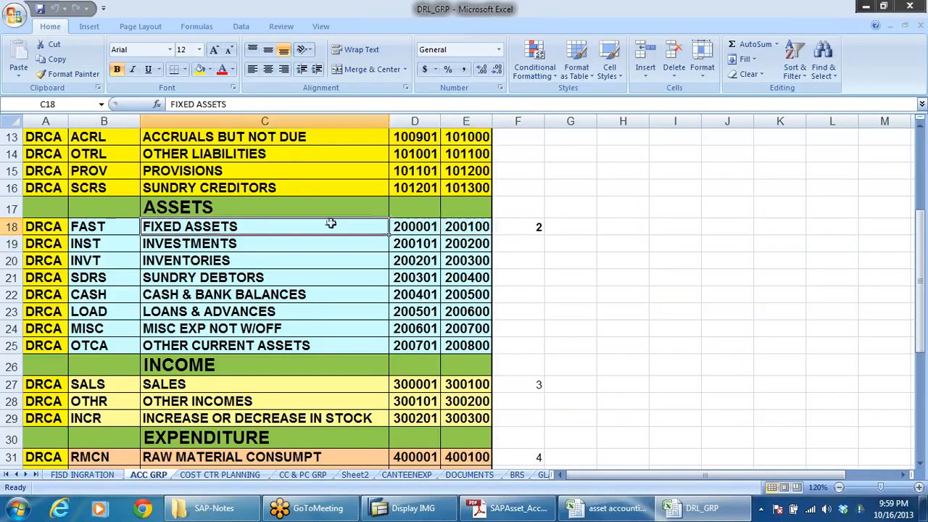
left_click(403, 226)
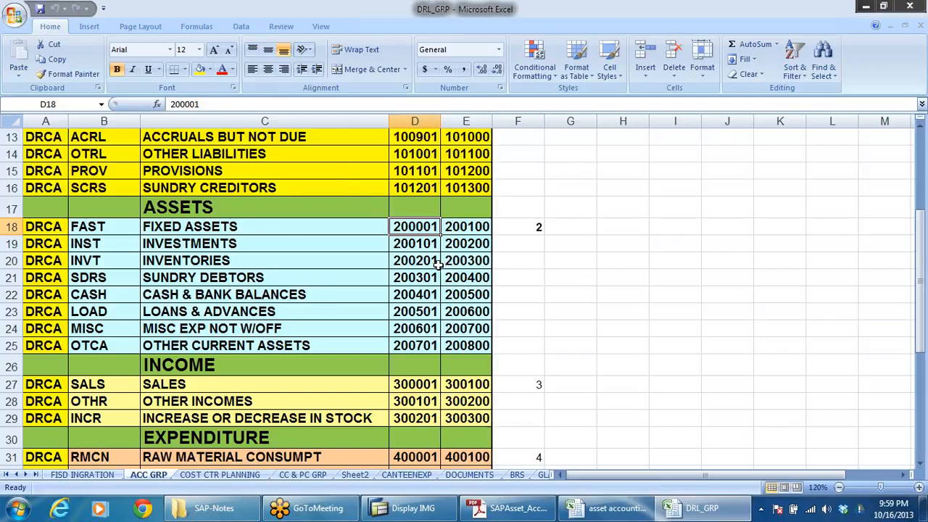
Step: Return to the asset accounting workbook and review the land, buildings, and plant and machinery rows of GL accounts
key("ctrl+Tab")
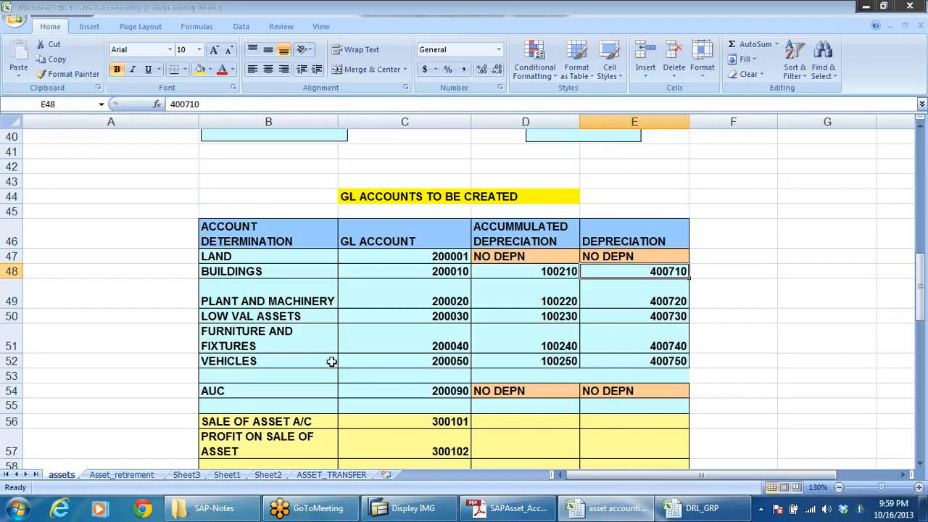
left_click(208, 261)
left_click_drag(208, 262, 626, 294)
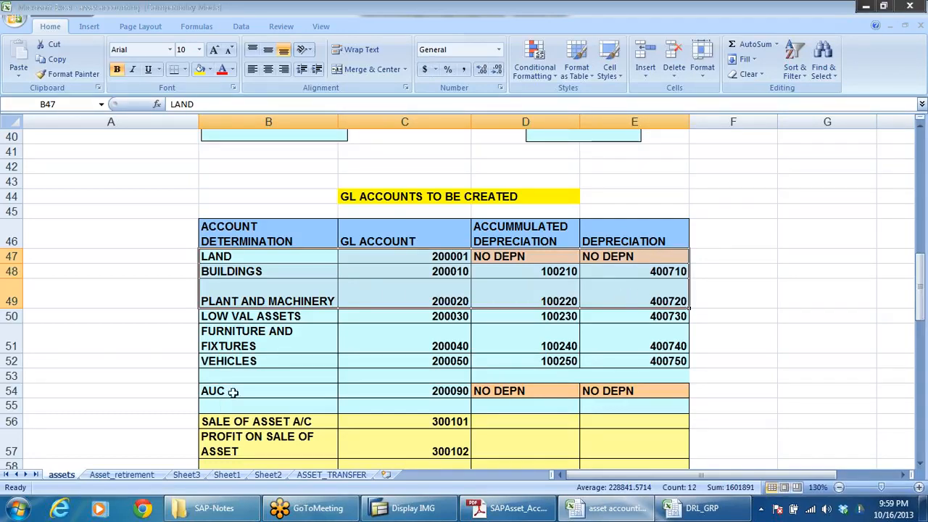
left_click(528, 303)
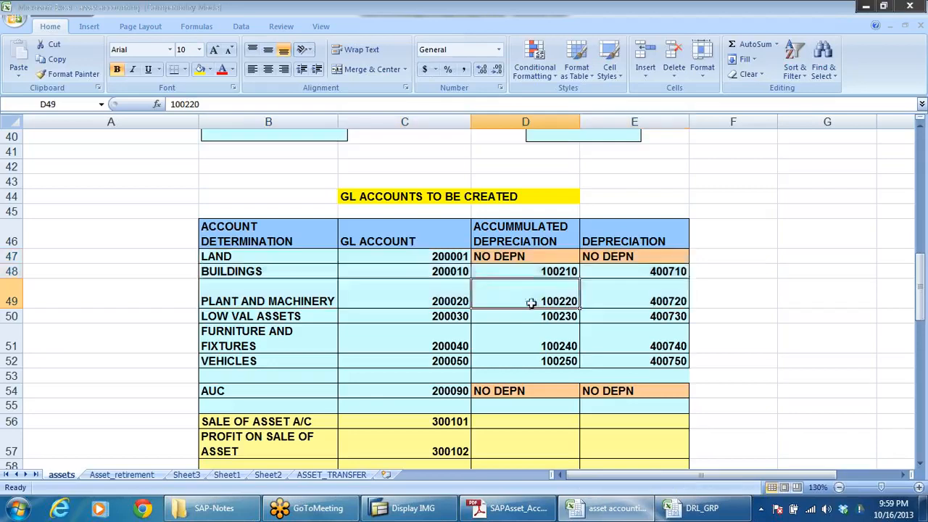
Step: Copy land's GL account number, switch to SAP, and open transaction FS00 in a new session
left_click(454, 259)
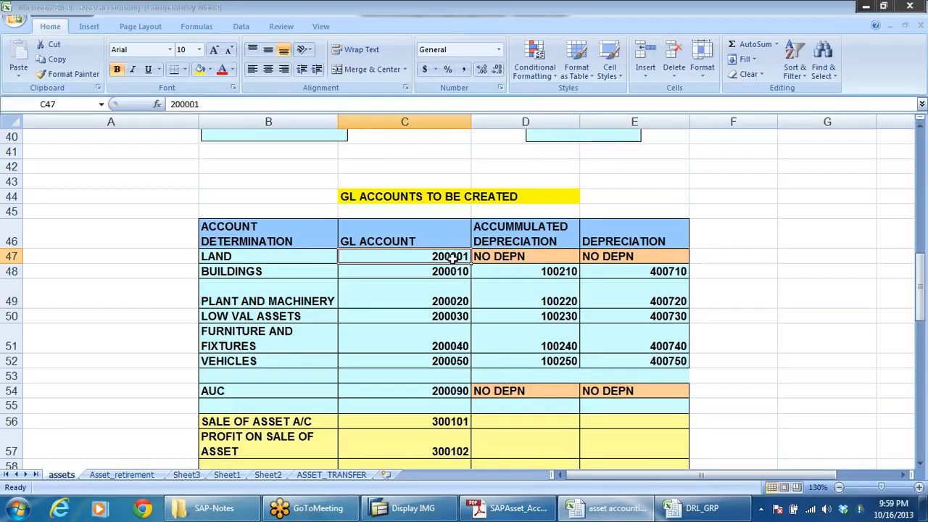
key("ctrl+c")
key("alt+Tab")
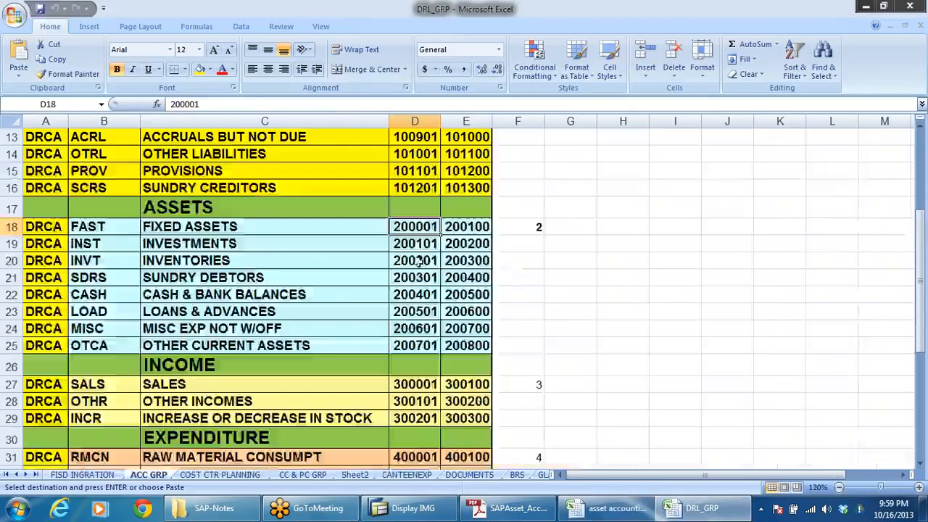
left_click(410, 508)
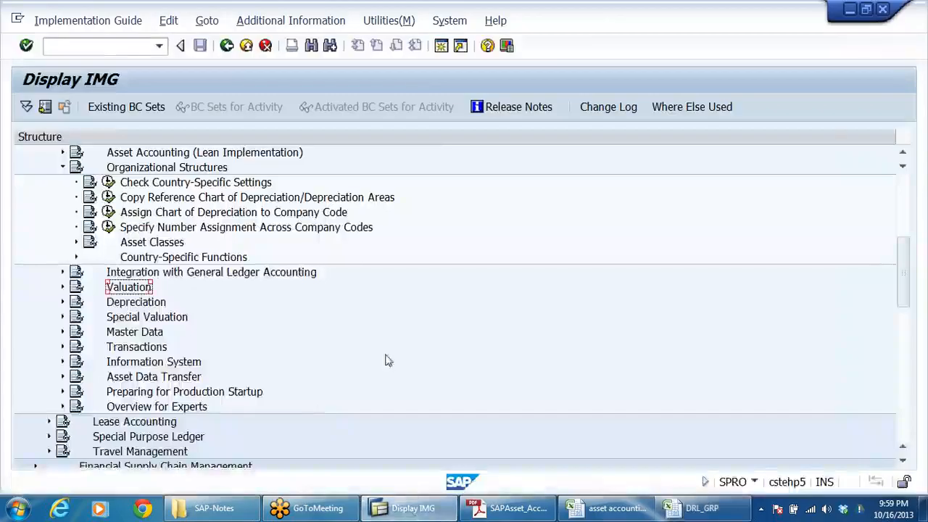
left_click(441, 47)
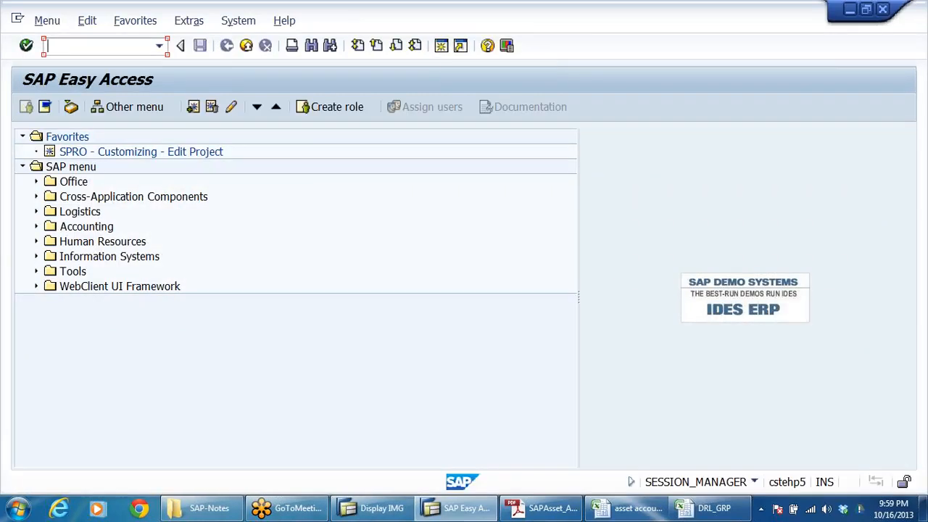
type("FS00")
key("Return")
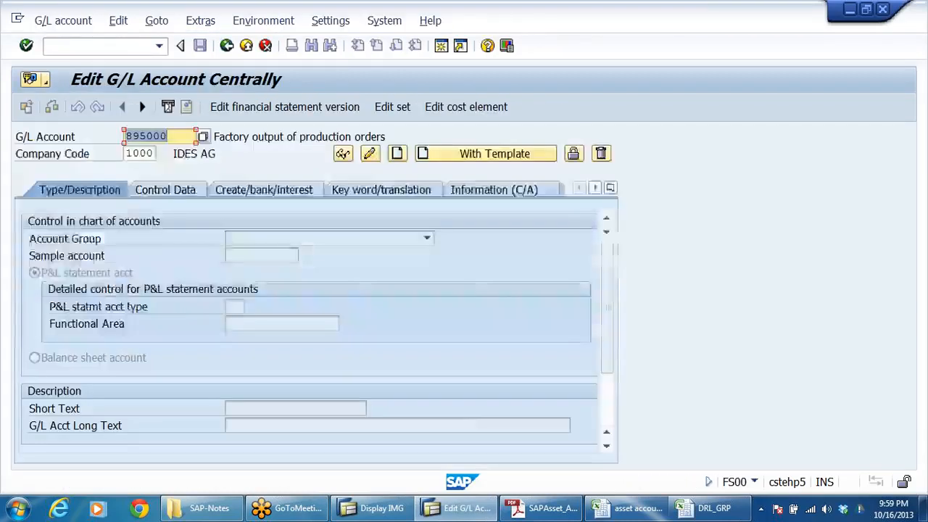
Step: Start creating G/L account 200001 in company code DRLB
left_click_drag(168, 137, 2, 188)
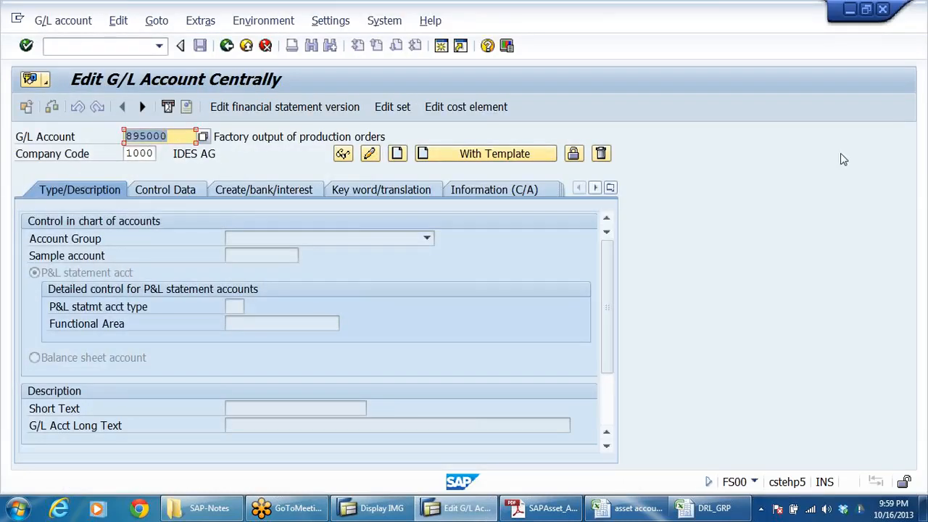
type("200001")
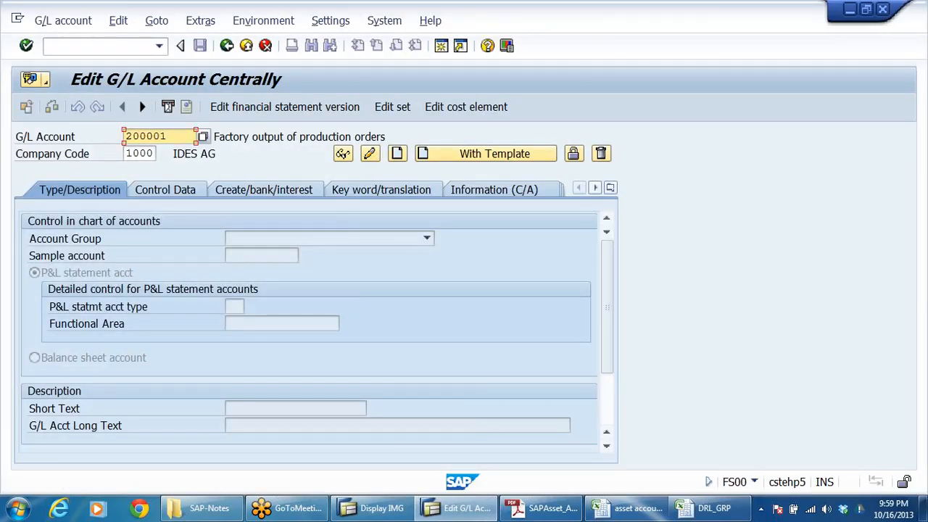
key("Tab")
key("BackSpace")
key("BackSpace")
key("BackSpace")
key("BackSpace")
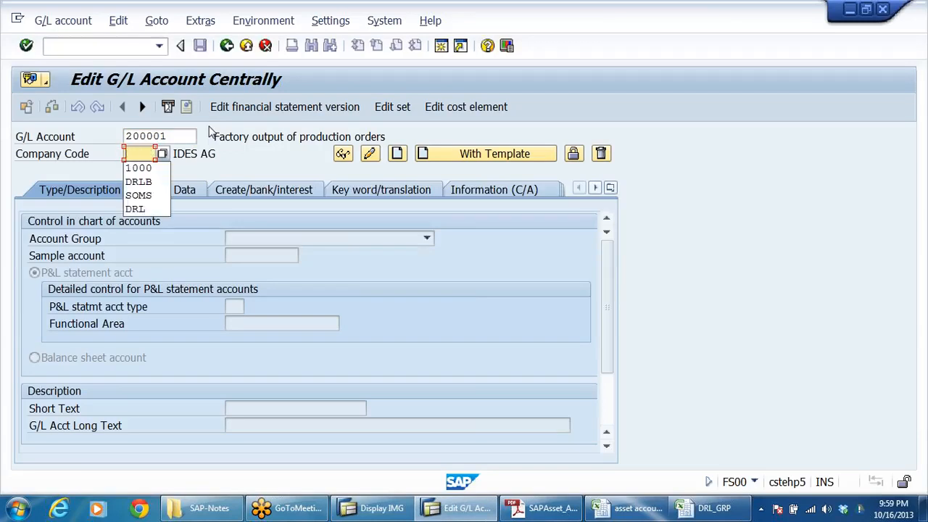
type("DRLB")
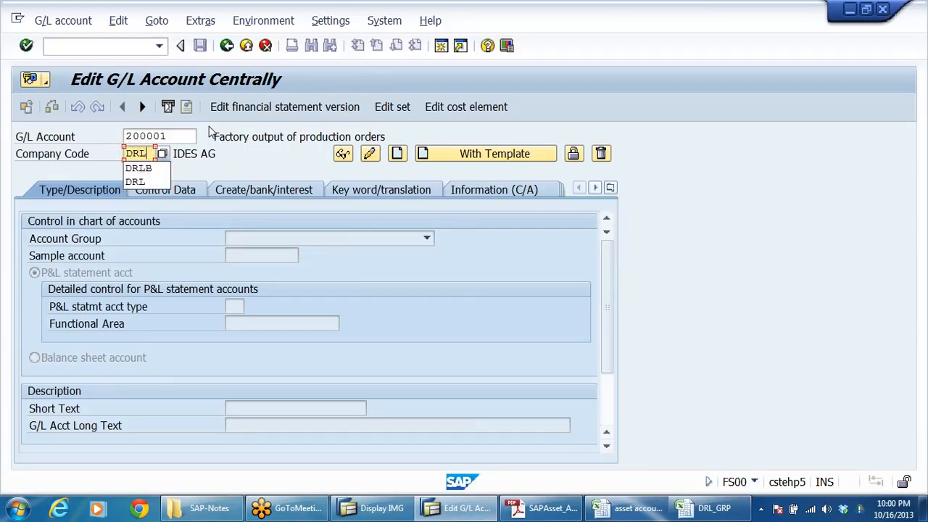
left_click(397, 153)
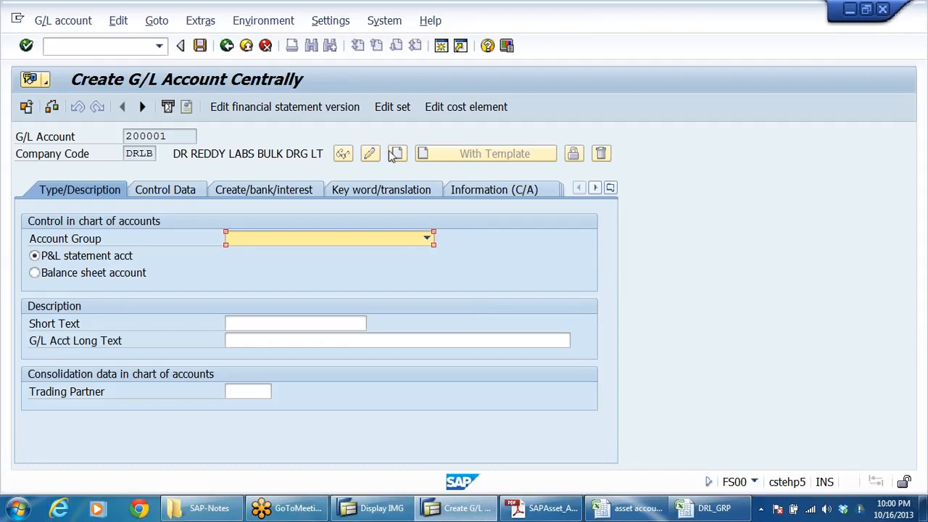
Step: Assign the account to the FIXED ASSETS group as a balance sheet account and enter the short text LAND
left_click(271, 238)
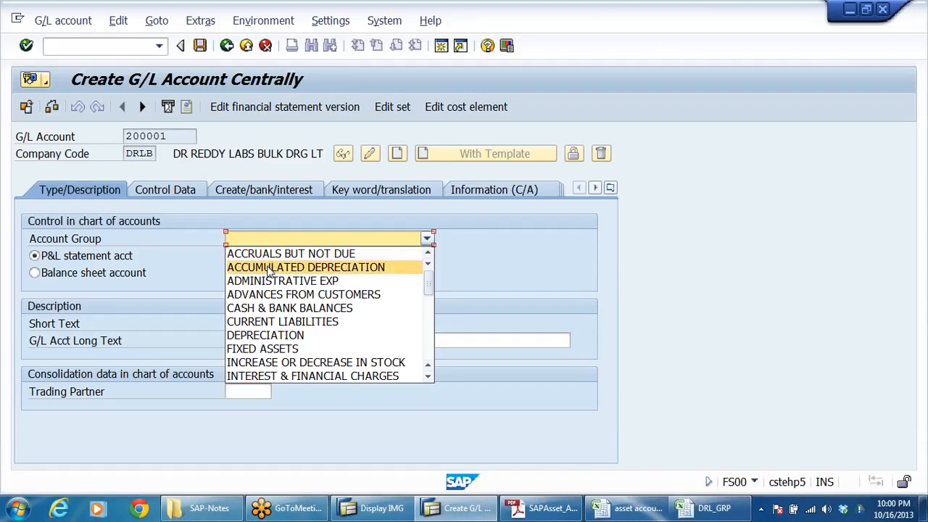
key("f")
key("Return")
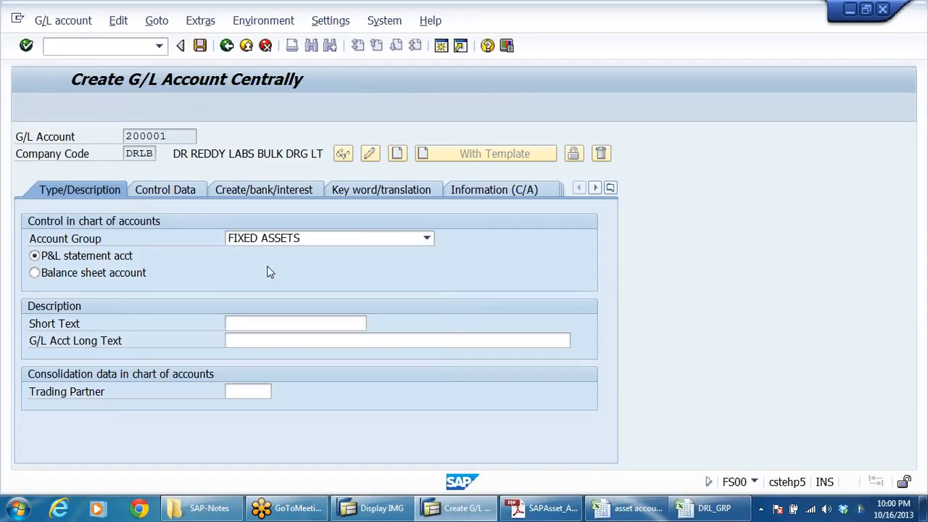
left_click(55, 277)
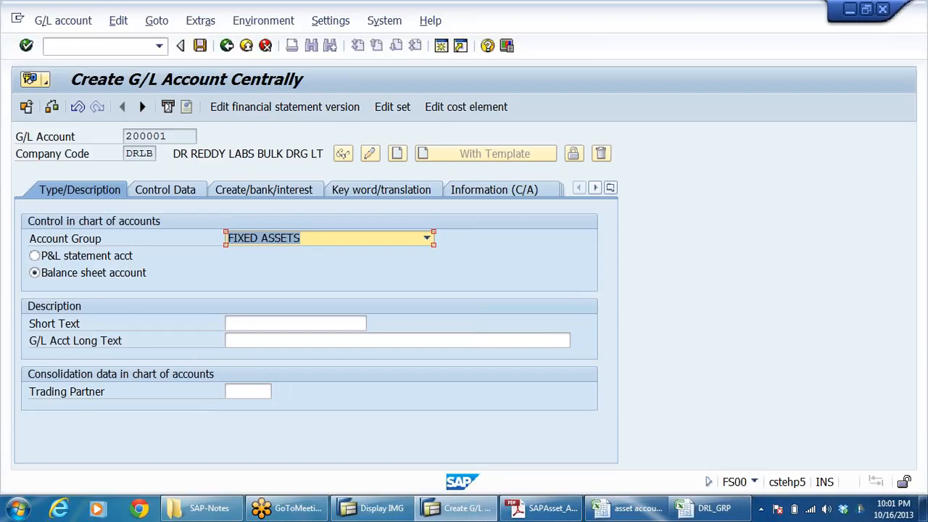
left_click(286, 324)
type("LAND")
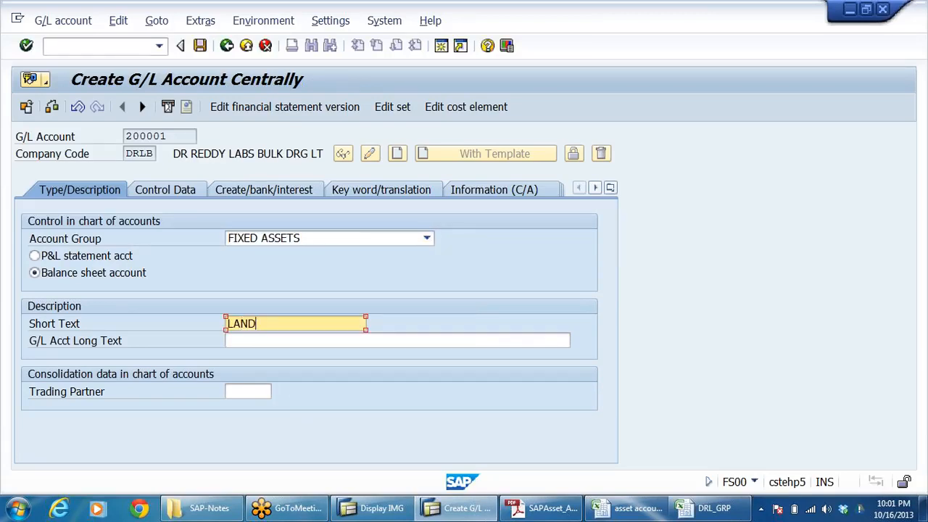
Step: Enter the long text LAND and set the reconciliation account type to Assets in the control data
key("Tab")
type("LAND")
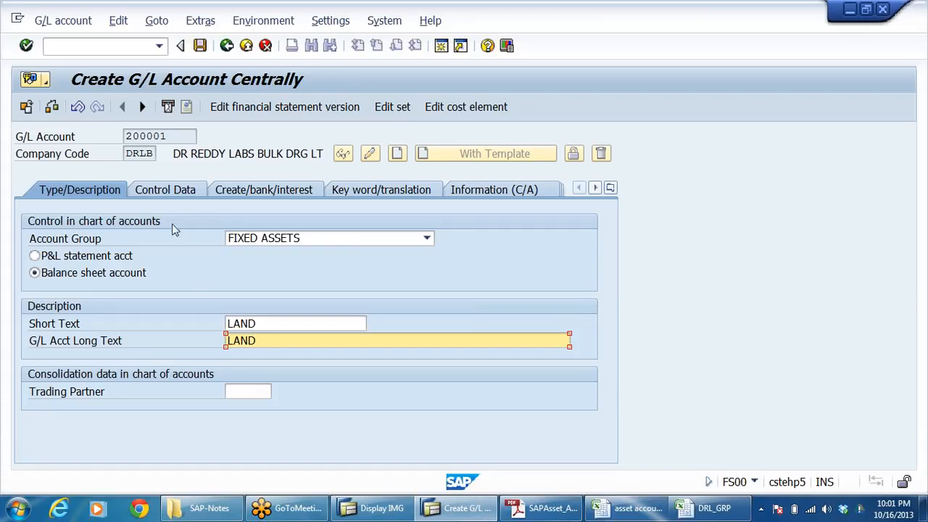
left_click(166, 190)
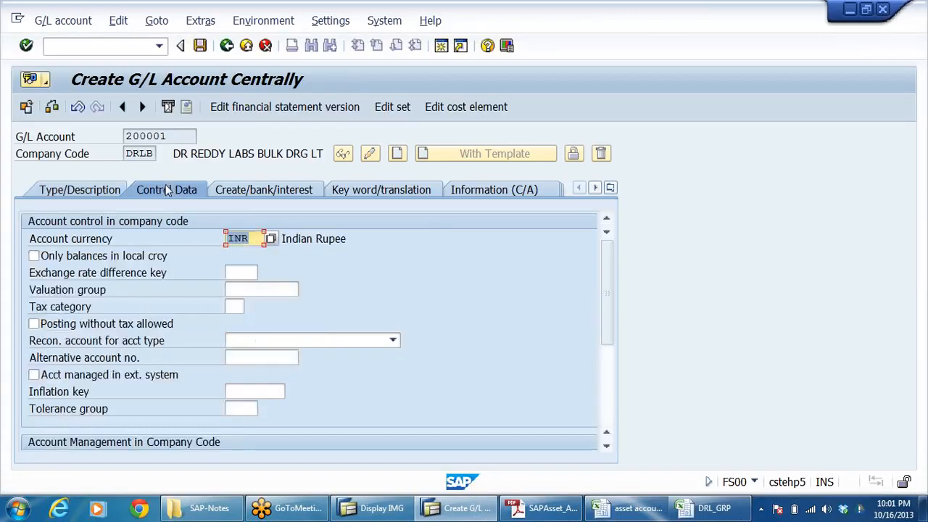
left_click(107, 258)
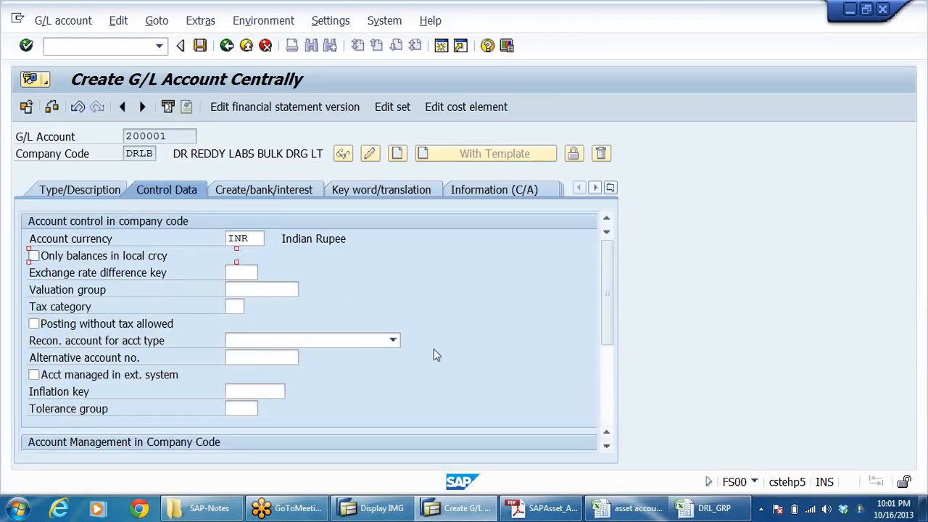
left_click(392, 340)
left_click(242, 355)
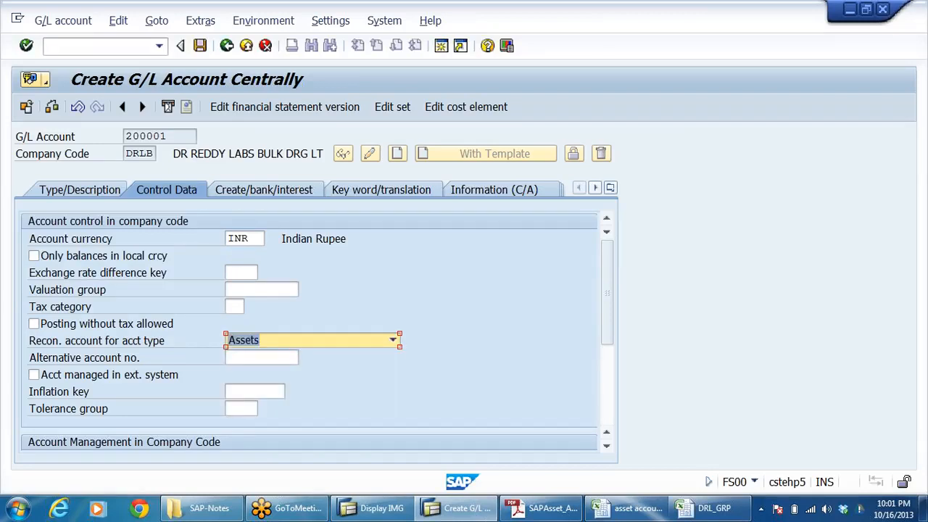
left_click(261, 290)
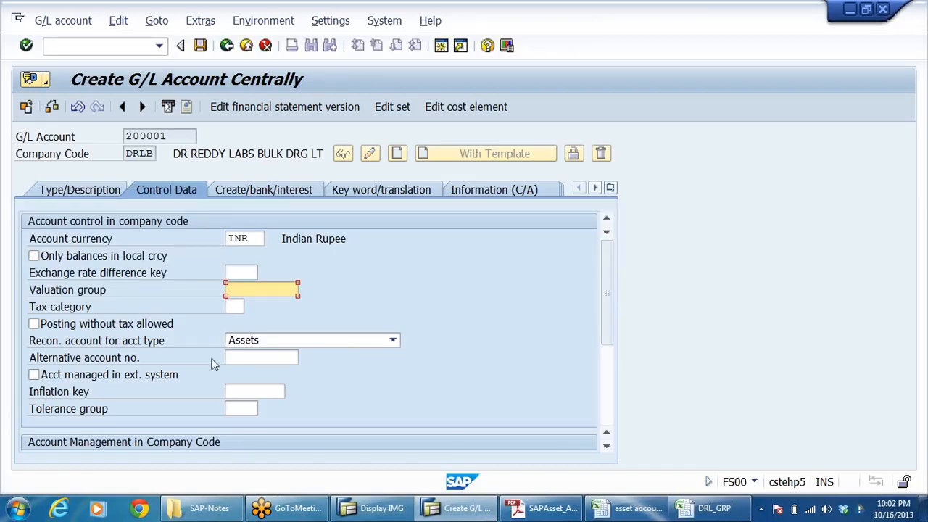
Step: Enable line item display for the account and choose sort key 018, Asset number
scroll(487, 325, "down", 2)
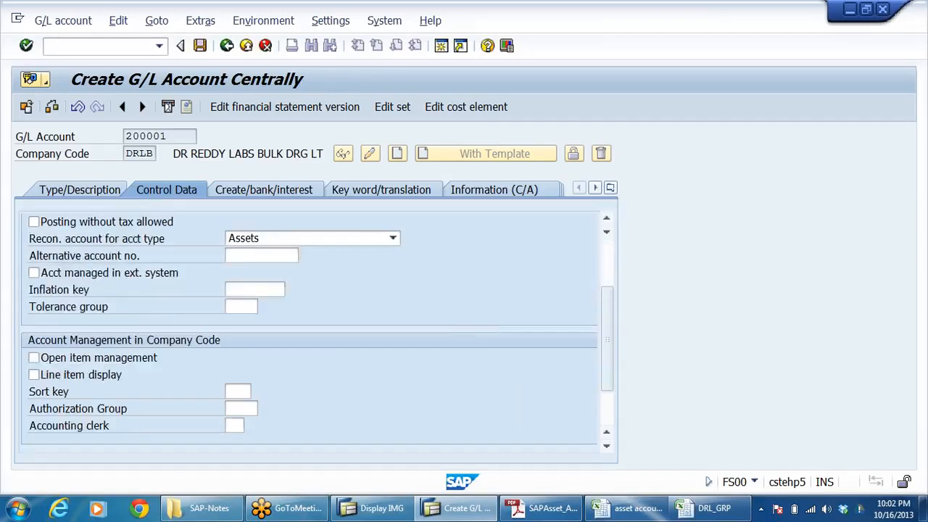
scroll(453, 304, "up", 1)
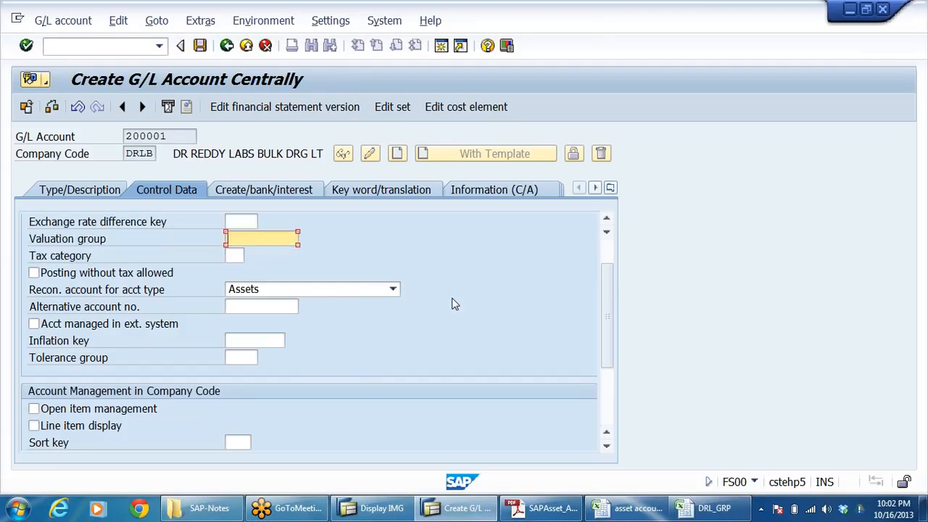
scroll(452, 305, "down", 3)
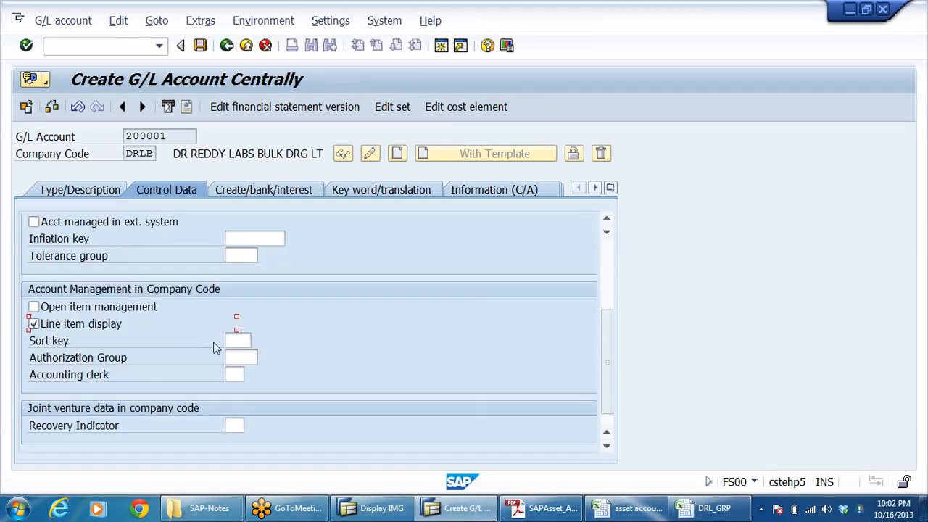
left_click(237, 340)
left_click(259, 341)
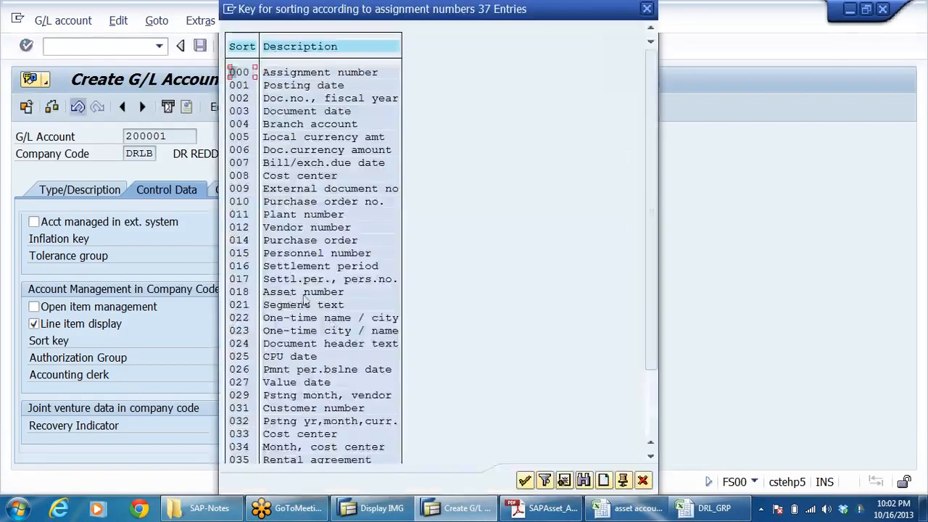
left_click(286, 292)
left_click(238, 293)
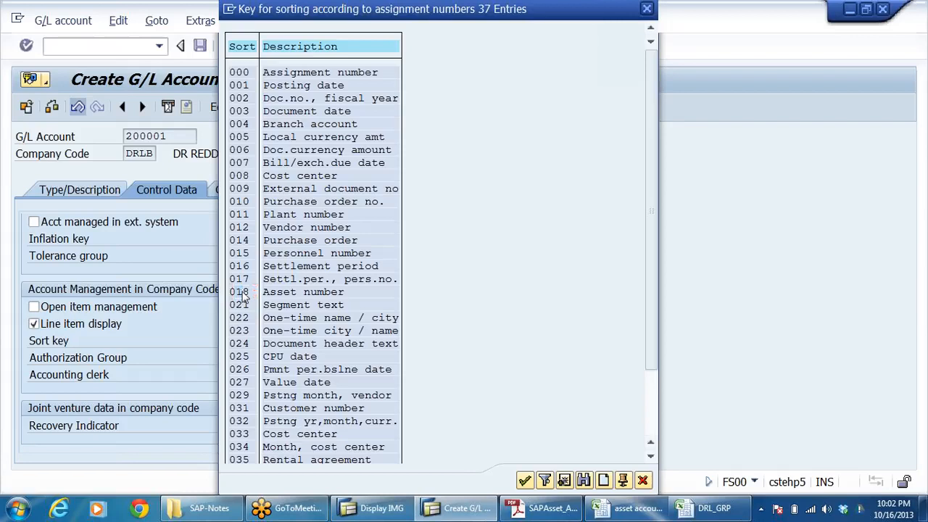
double_click(242, 294)
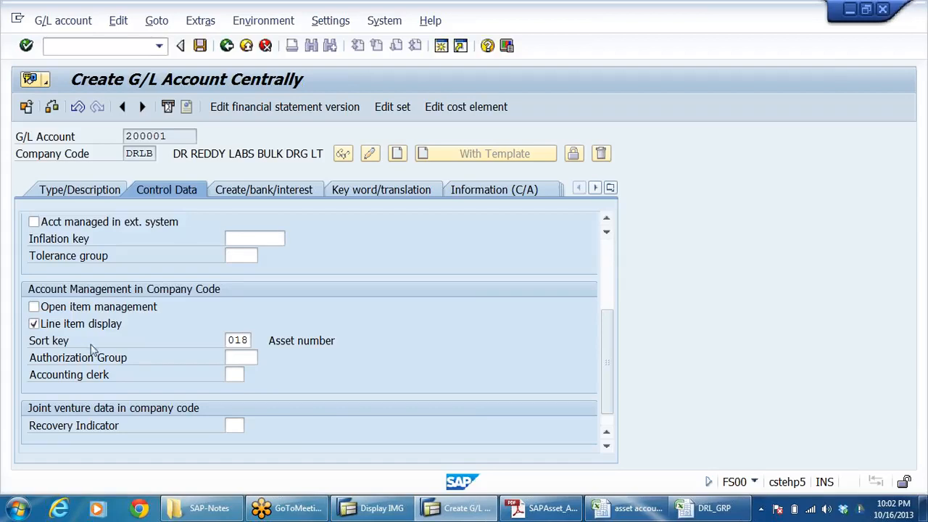
Step: Set the field status group to G067 and recheck the account's description, control data and document creation settings
left_click(282, 190)
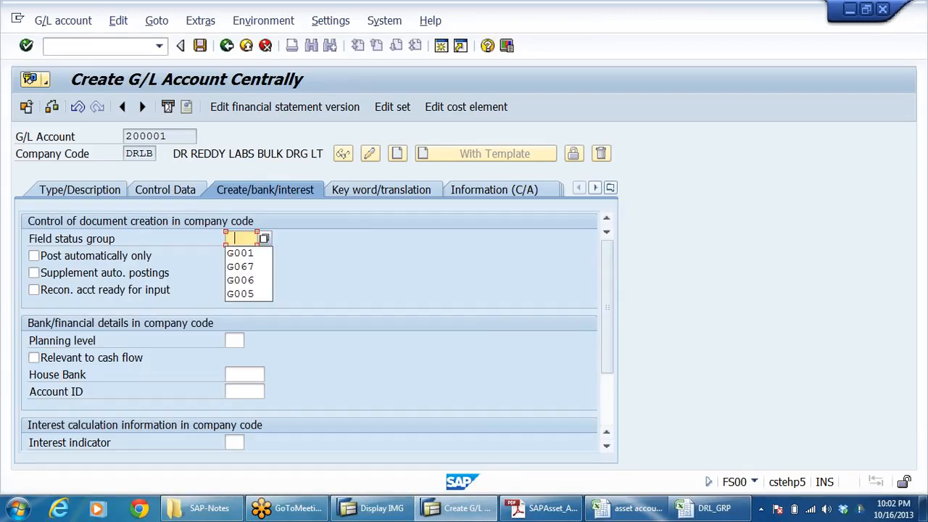
left_click(244, 268)
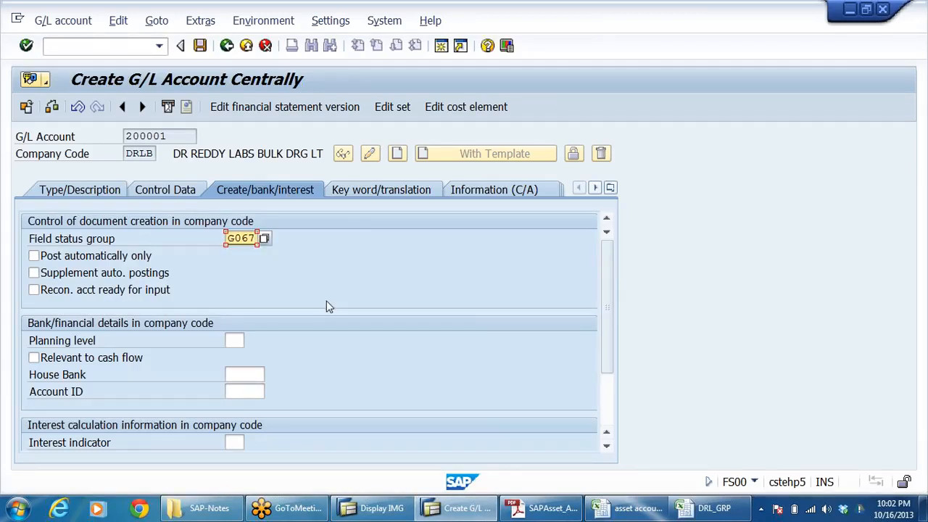
left_click(76, 190)
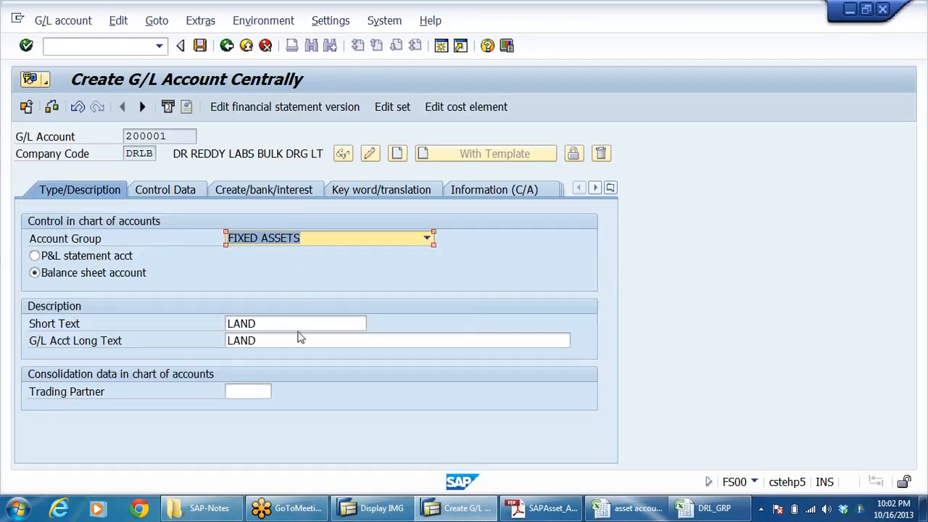
left_click(174, 190)
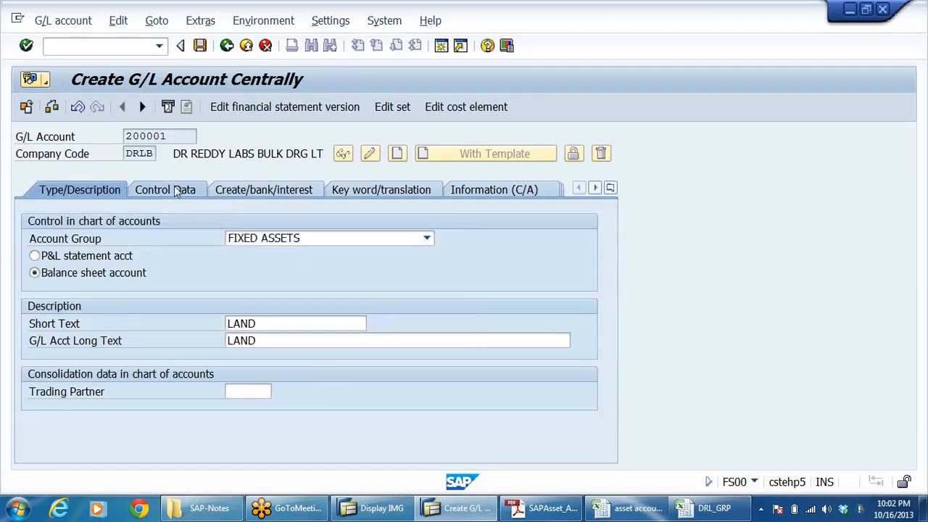
scroll(348, 337, "up", 3)
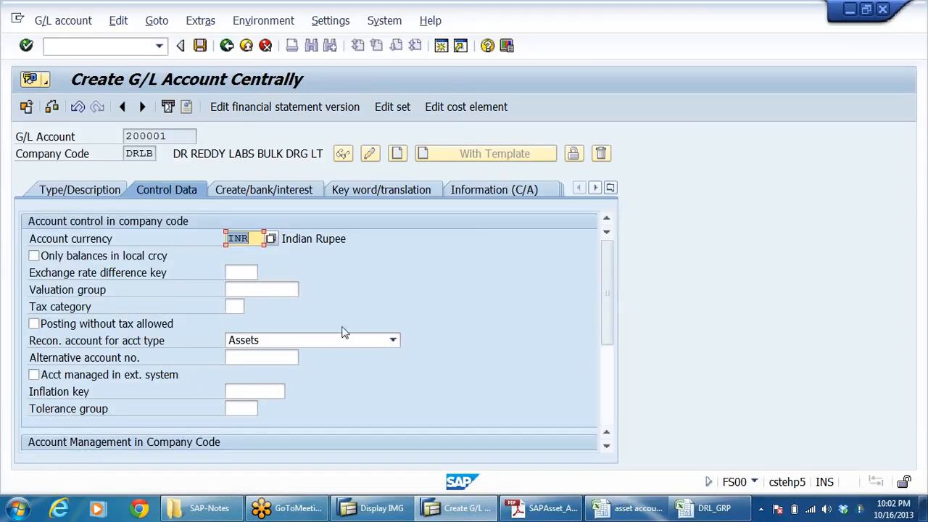
scroll(441, 347, "down", 3)
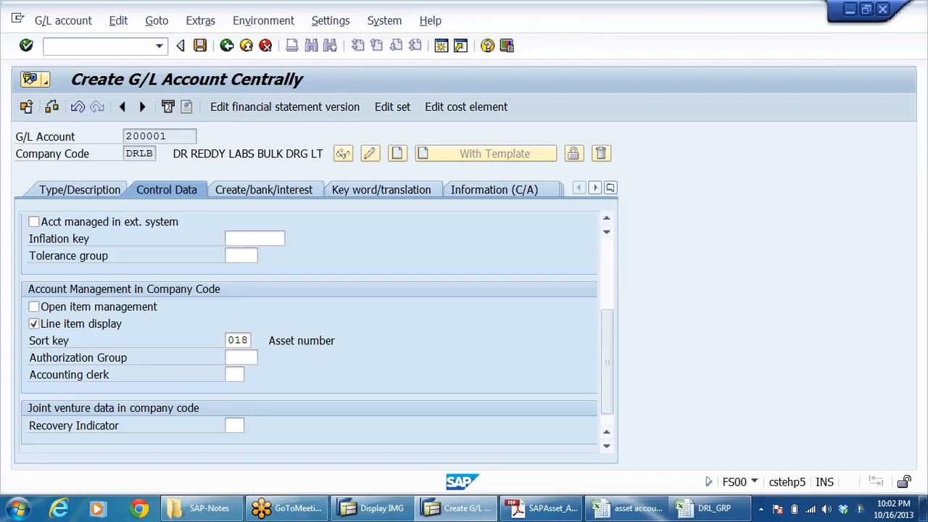
left_click(282, 190)
left_click(243, 238)
left_click(344, 239)
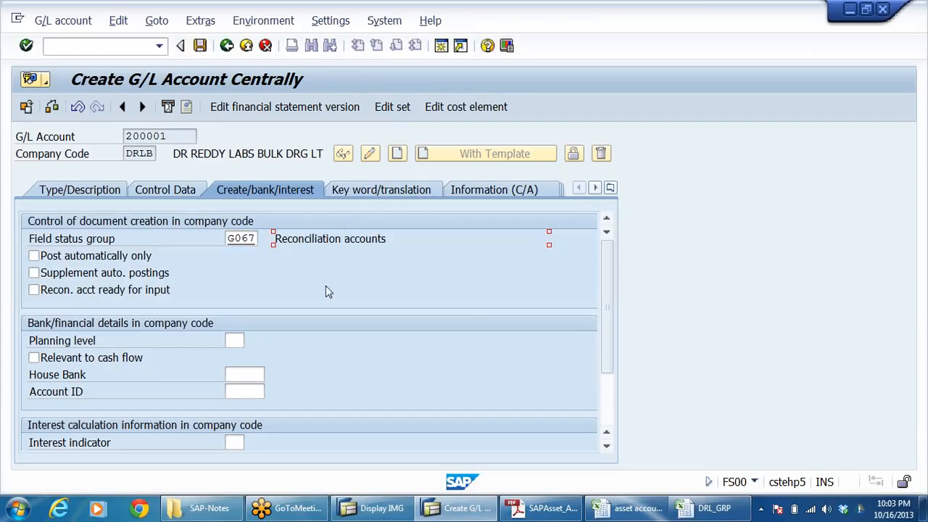
Step: Look through the available field status groups without picking another one, save G/L account 200001, and display its description data
left_click(253, 238)
left_click(265, 239)
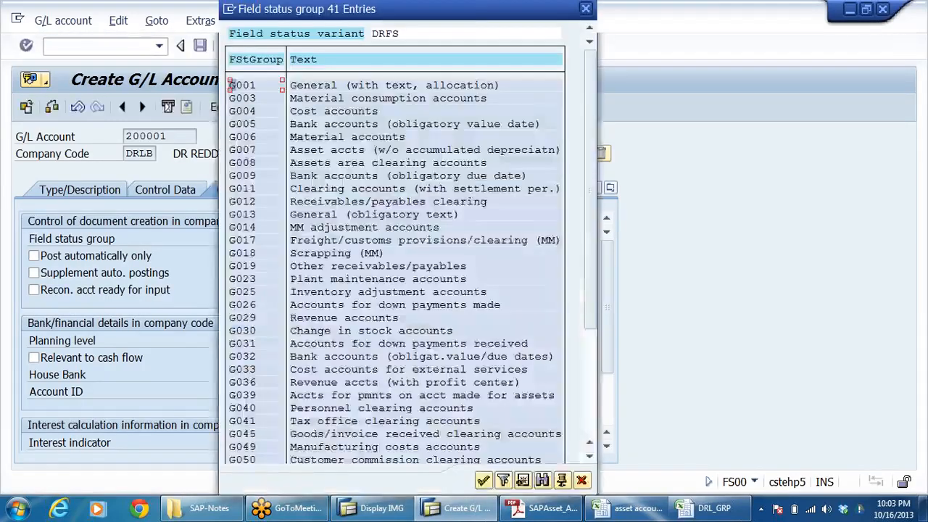
left_click(360, 152)
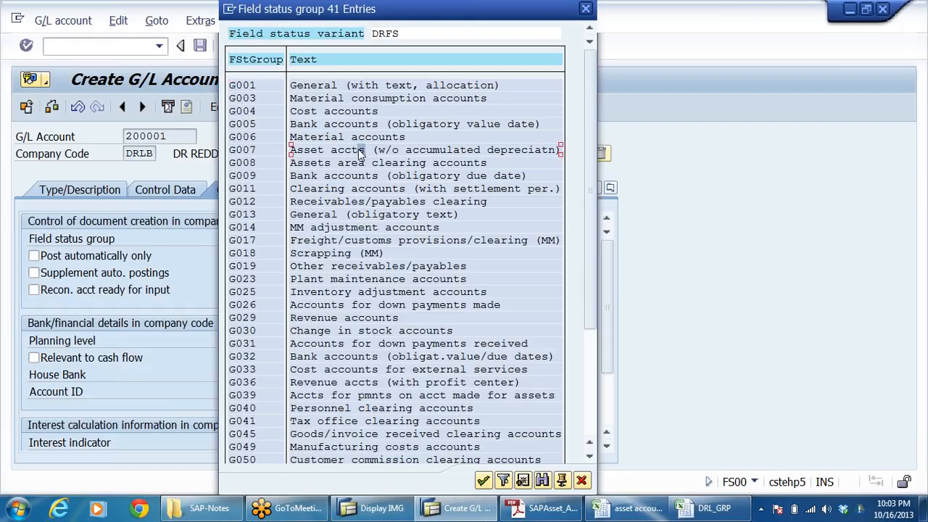
left_click(328, 165)
left_click(587, 9)
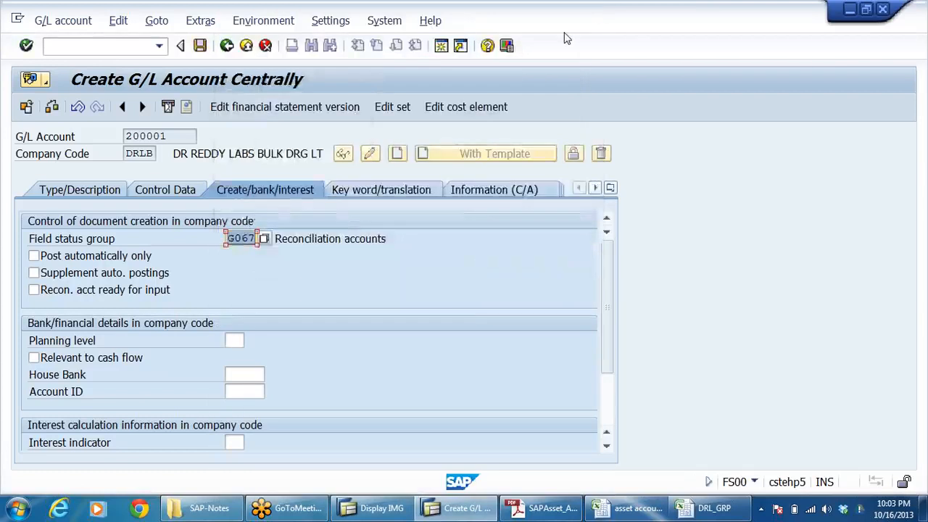
left_click(200, 45)
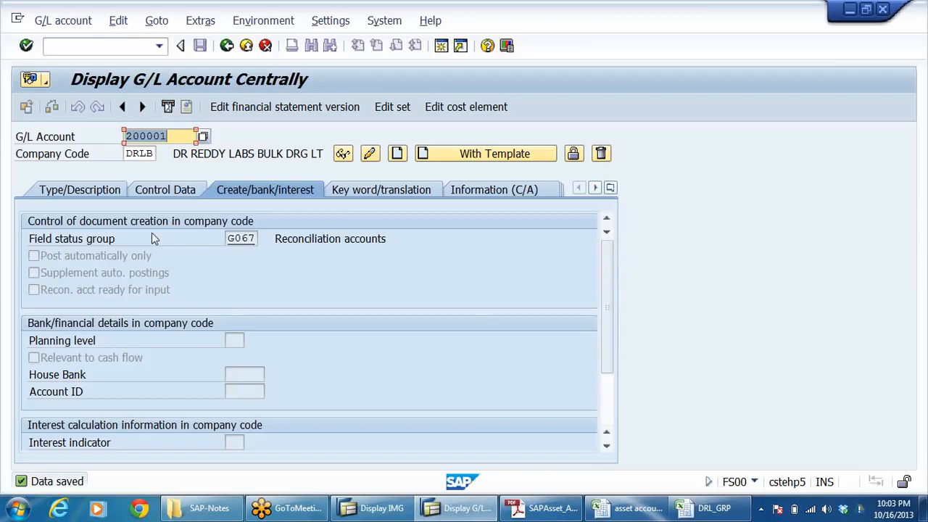
left_click(101, 189)
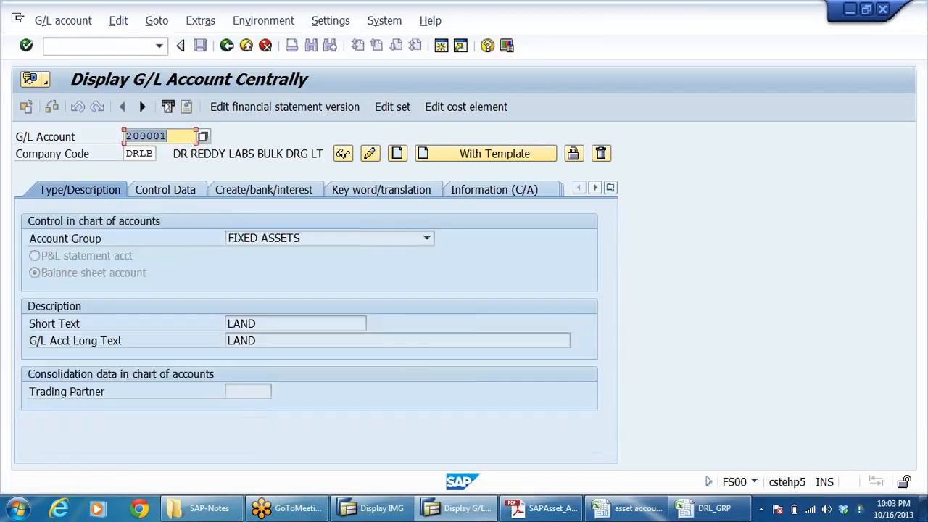
left_click(258, 323)
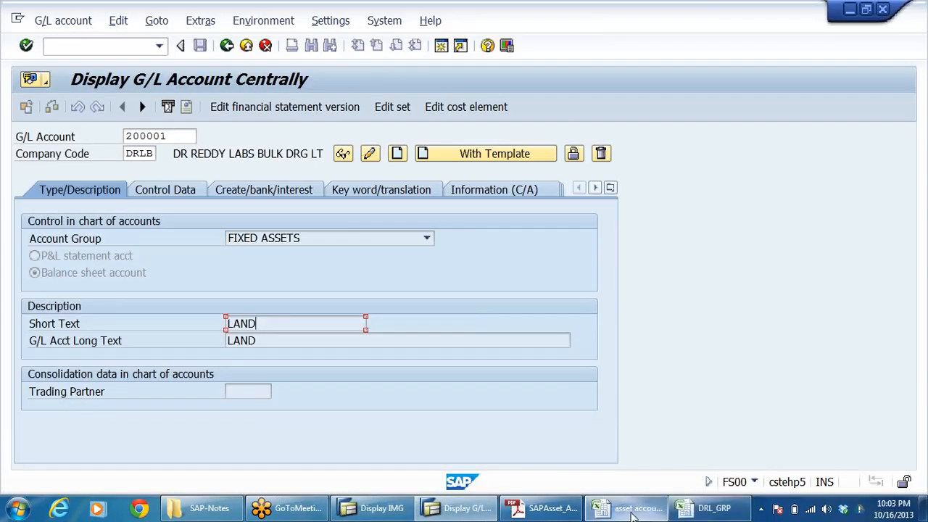
Step: Copy the buildings GL account number 200010 from the asset accounting workbook into SAP's G/L Account field
mouse_move(632, 514)
left_click(593, 437)
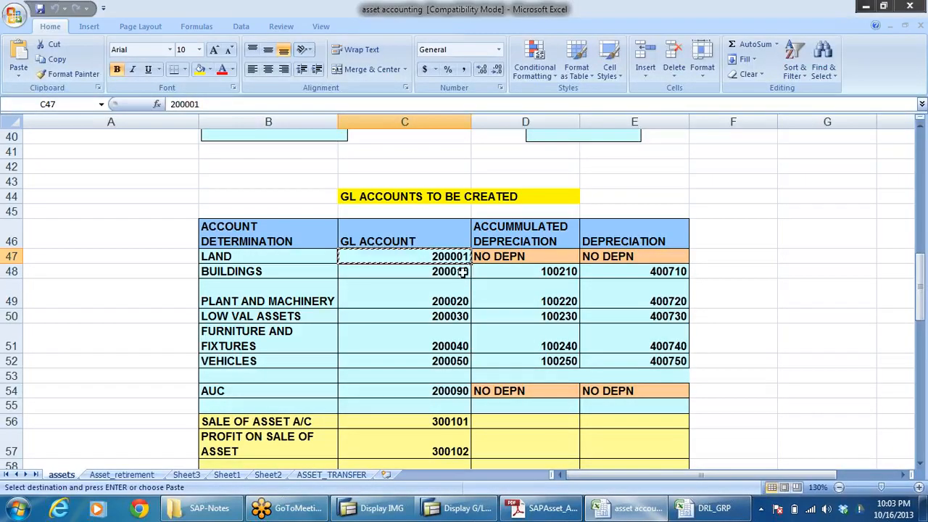
key("Escape")
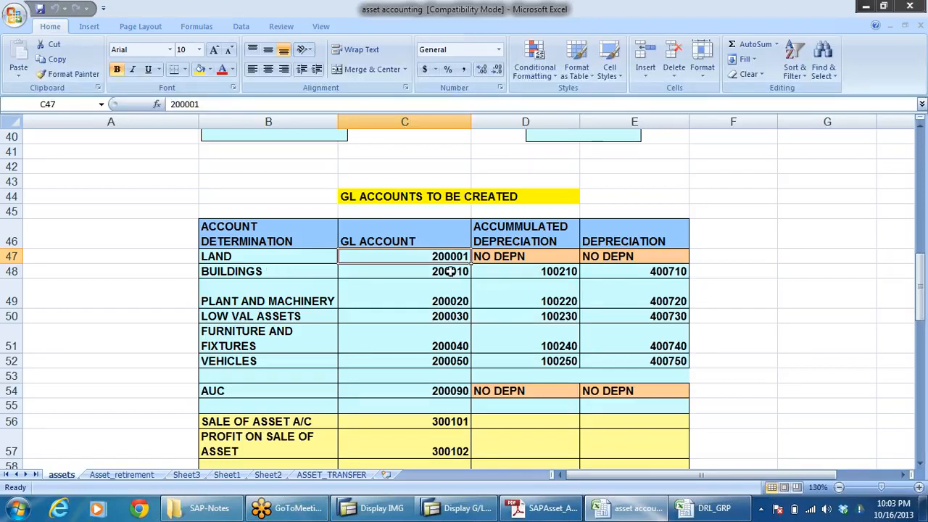
left_click(442, 271)
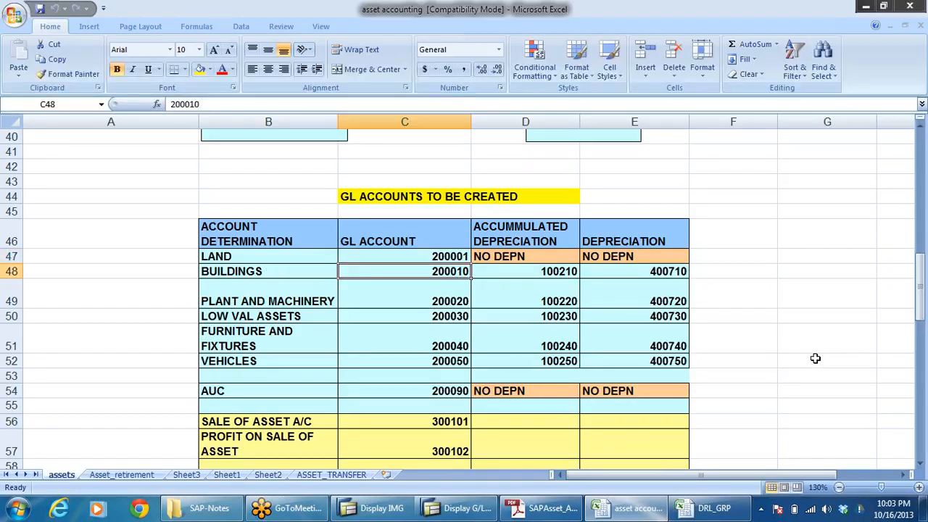
key("ctrl+c")
key("alt+Tab")
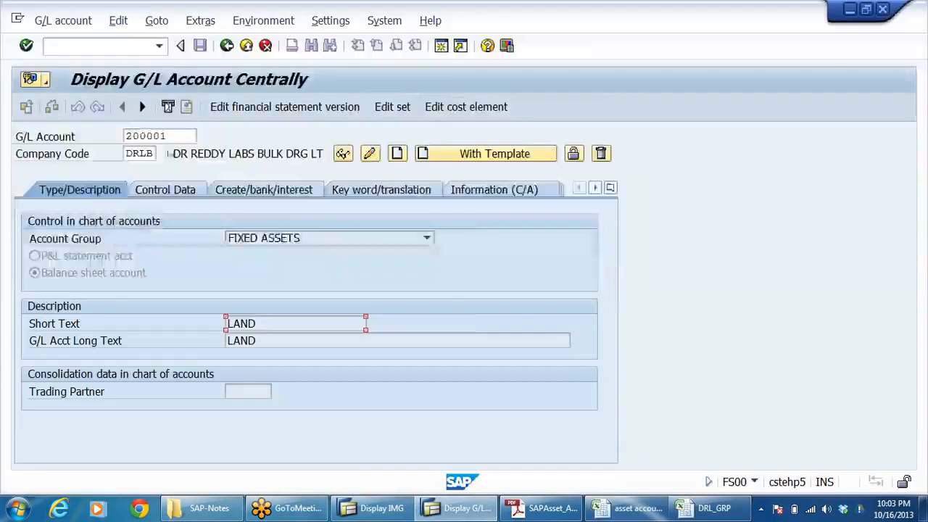
key("Tab")
key("Delete")
key("ctrl+v")
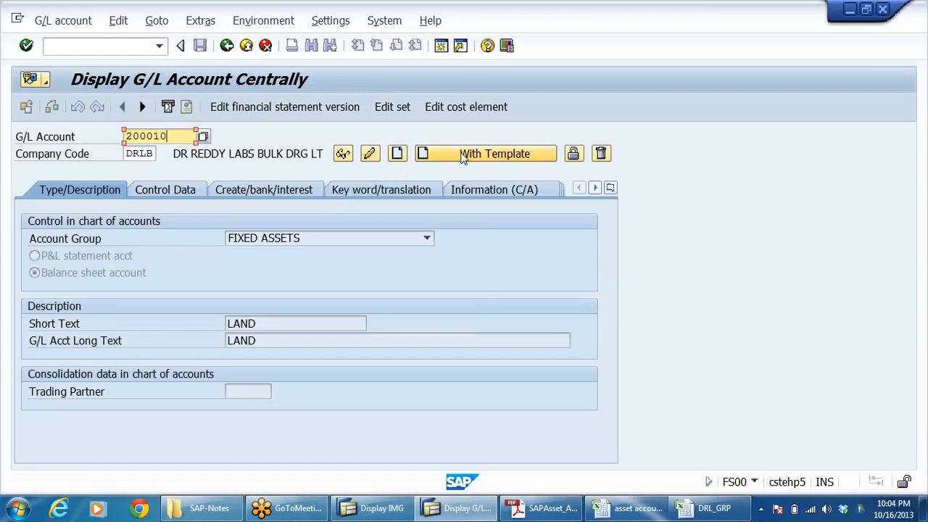
Step: Create account 200010 with a template, using account 200001 in company code DRLB as the reference
left_click(461, 155)
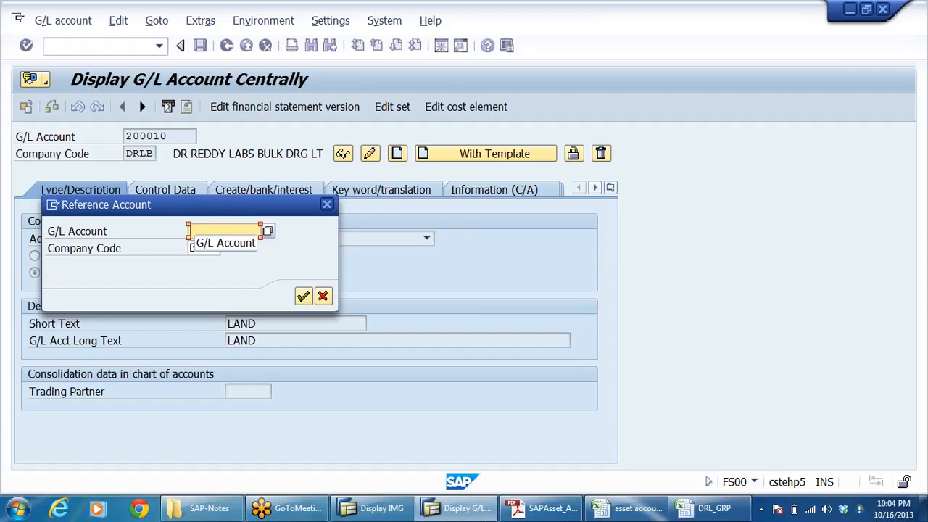
type("200001")
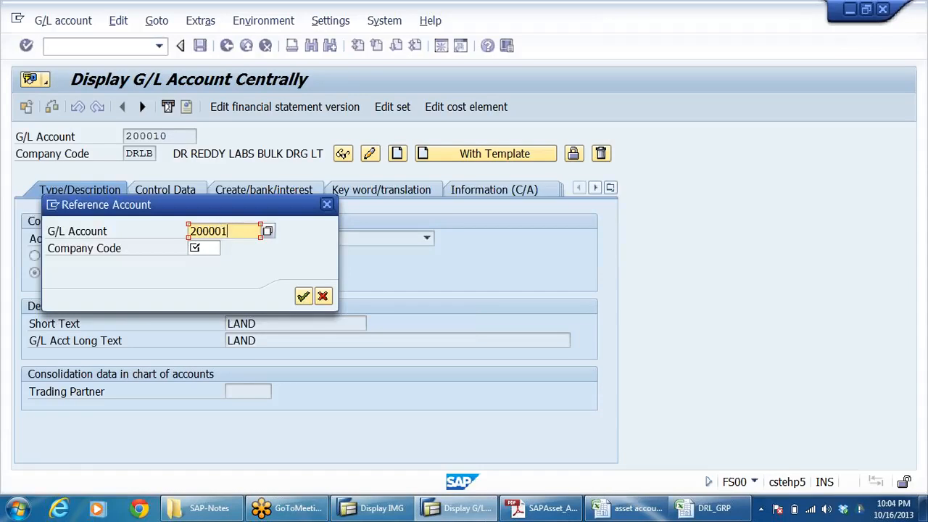
key("Tab")
type("DRLB")
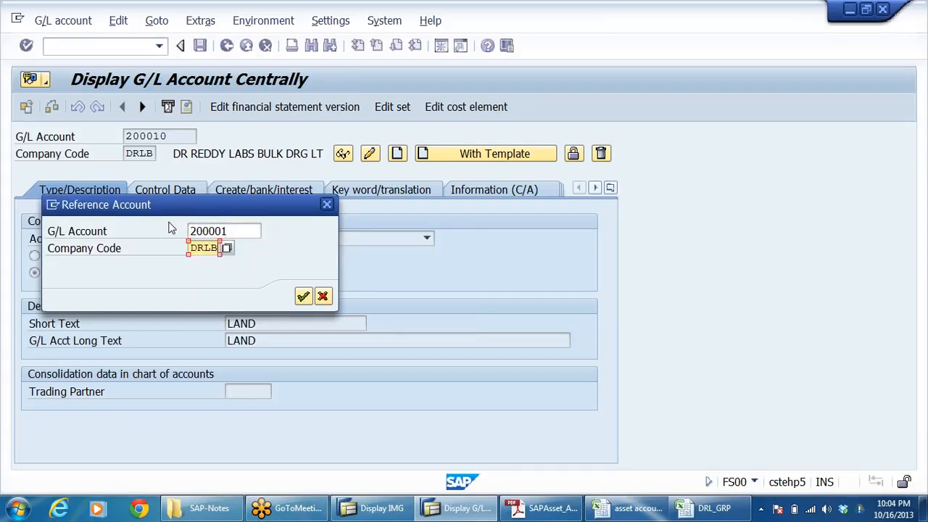
key("Return")
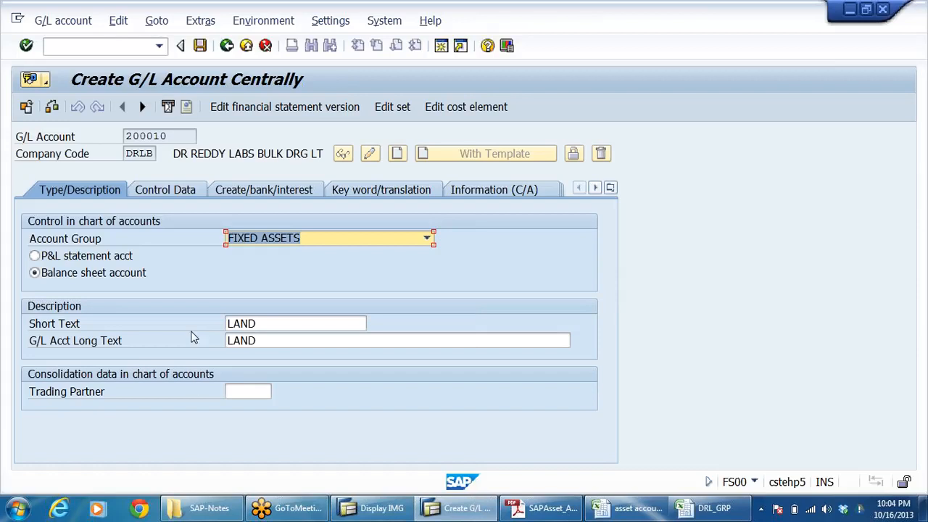
Step: Check the buildings row in the asset accounting workbook and return to SAP
left_click(625, 508)
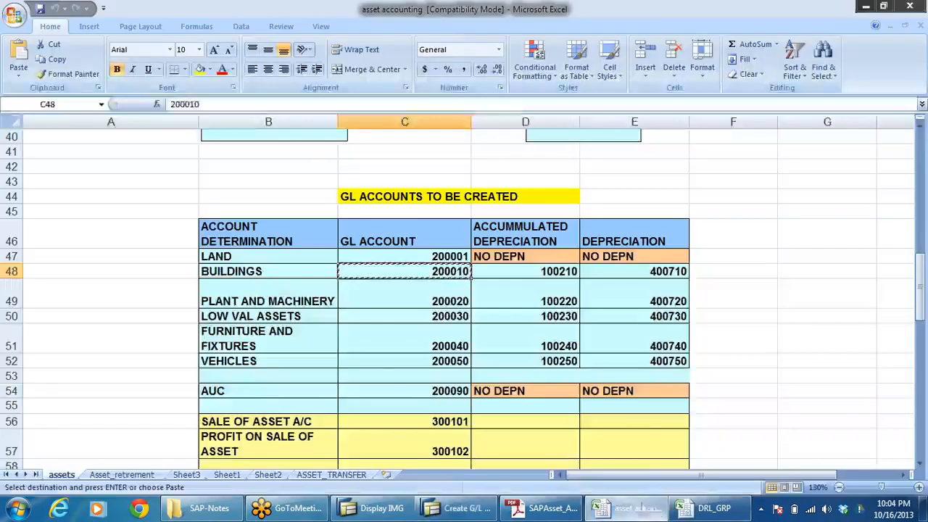
left_click(638, 511)
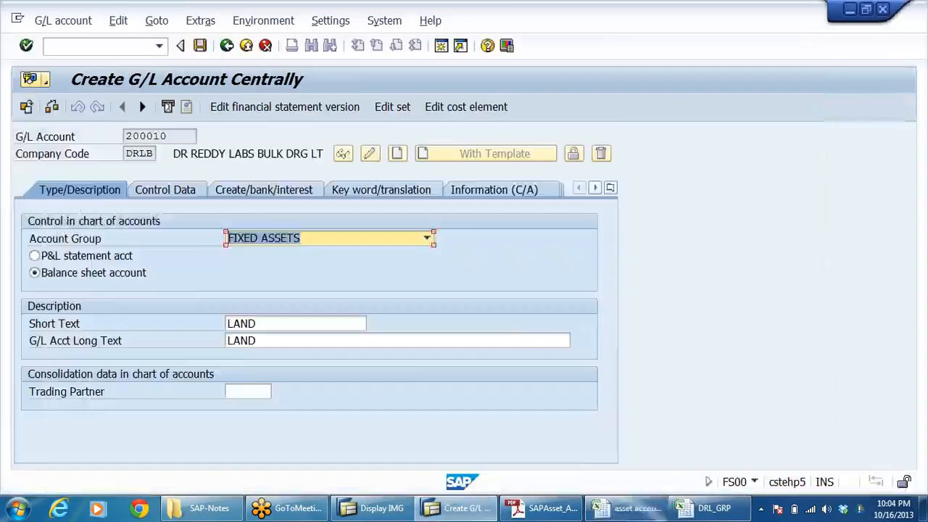
Step: Check the buildings name in the asset accounting workbook and set account 200010's short and long text to BUILDINGS
left_click(638, 511)
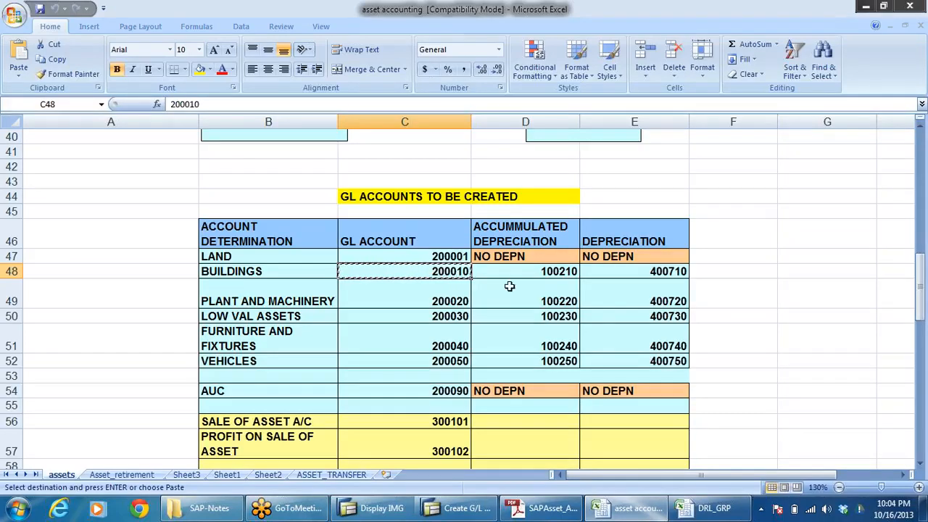
key("alt+Tab")
double_click(248, 324)
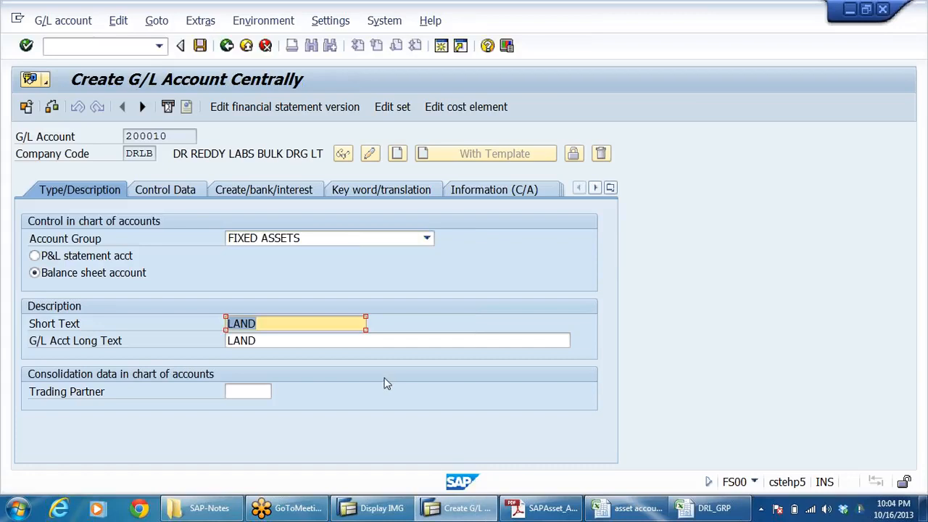
type("BUILDI")
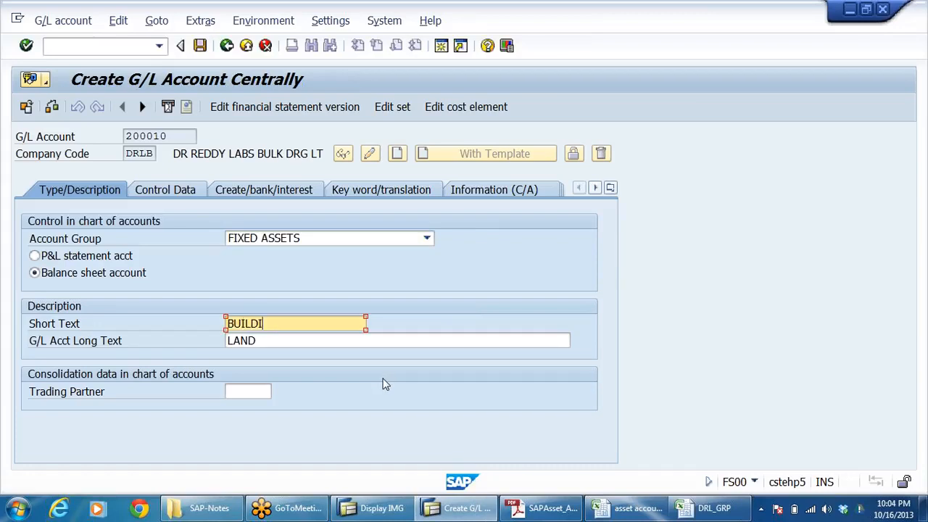
type("NGS")
key("shift+Home")
key("Tab")
key("ctrl+v")
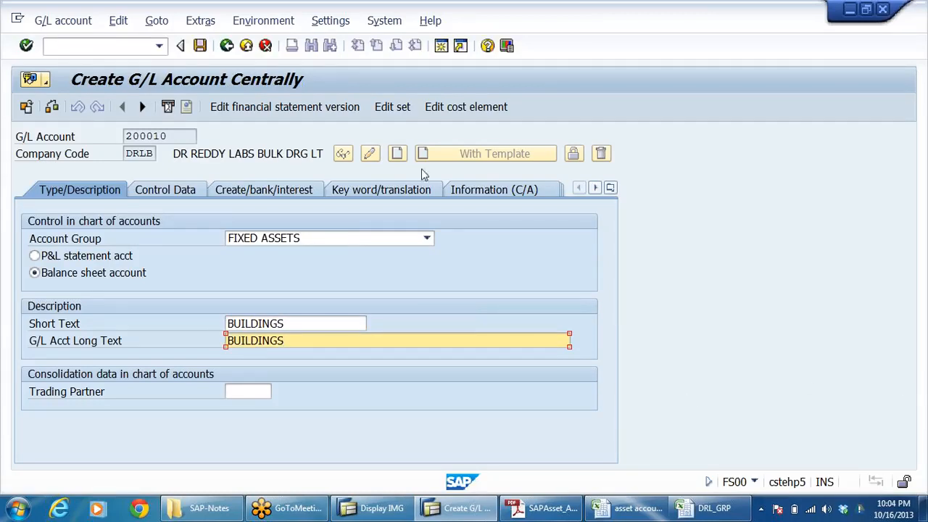
Step: Review the control data copied to account 200010 and save the account
left_click(174, 188)
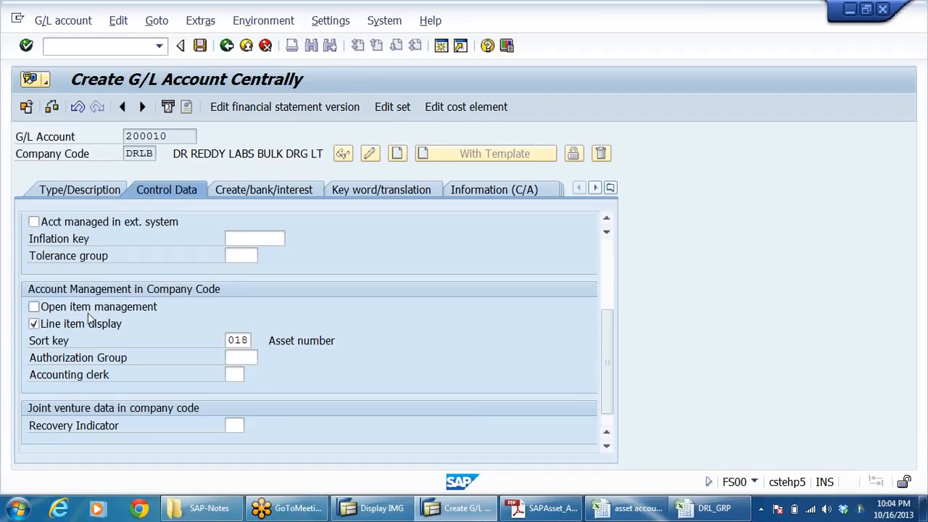
scroll(357, 324, "up", 3)
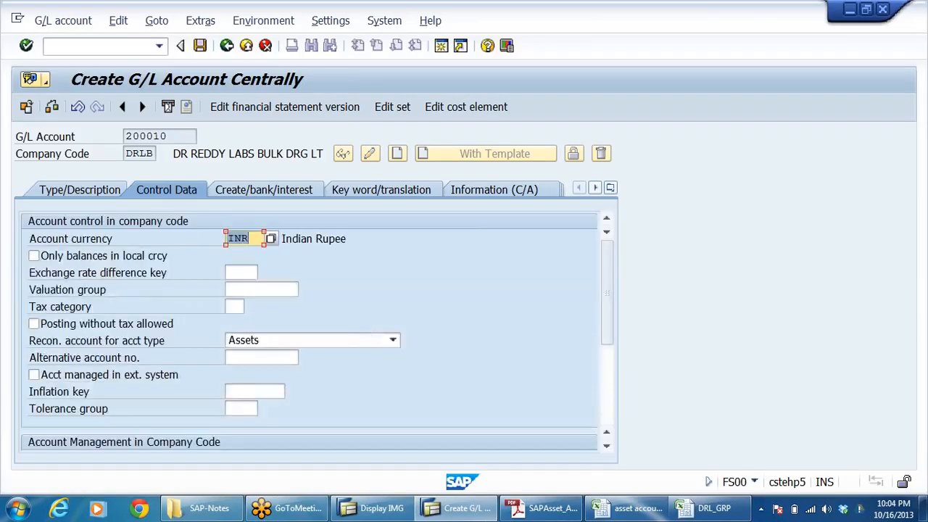
left_click(80, 189)
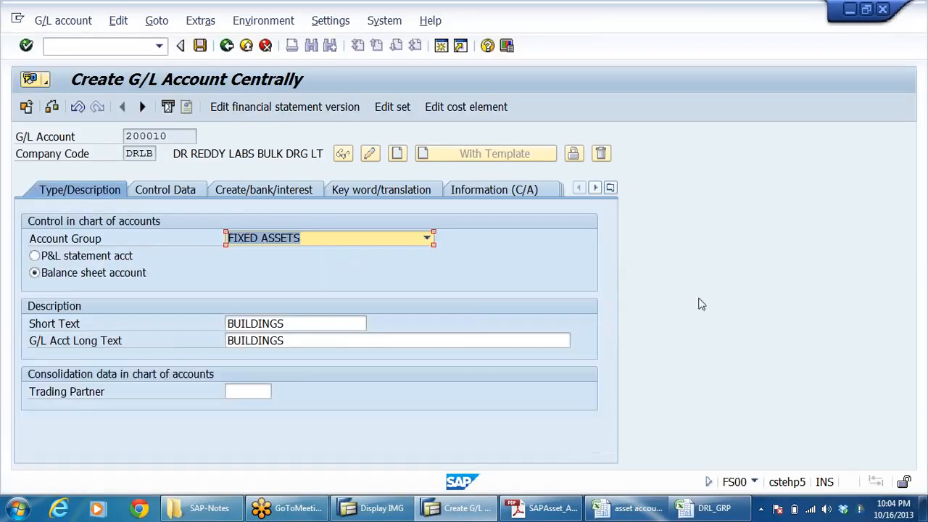
left_click(200, 46)
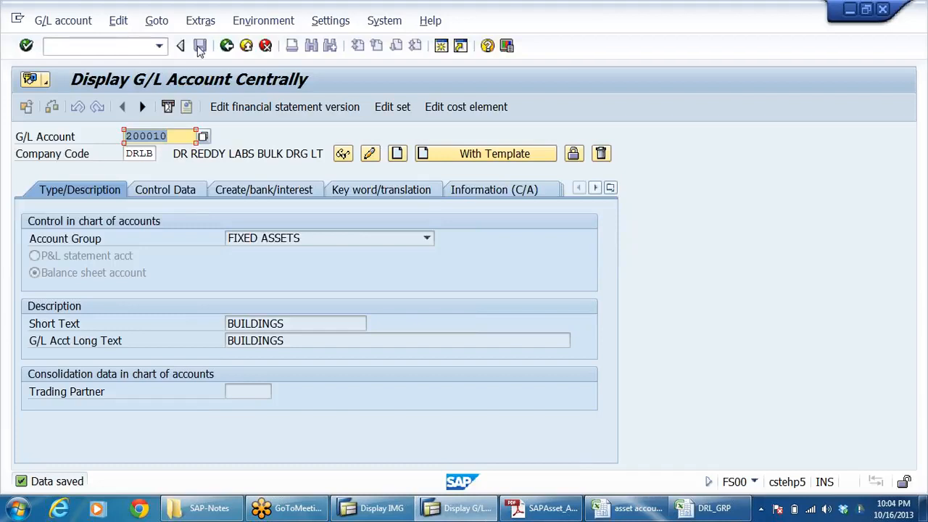
Step: Copy plant and machinery account number 200020 from the workbook into SAP and create it using account 200001 in company code DRLB as template
key("alt+Tab")
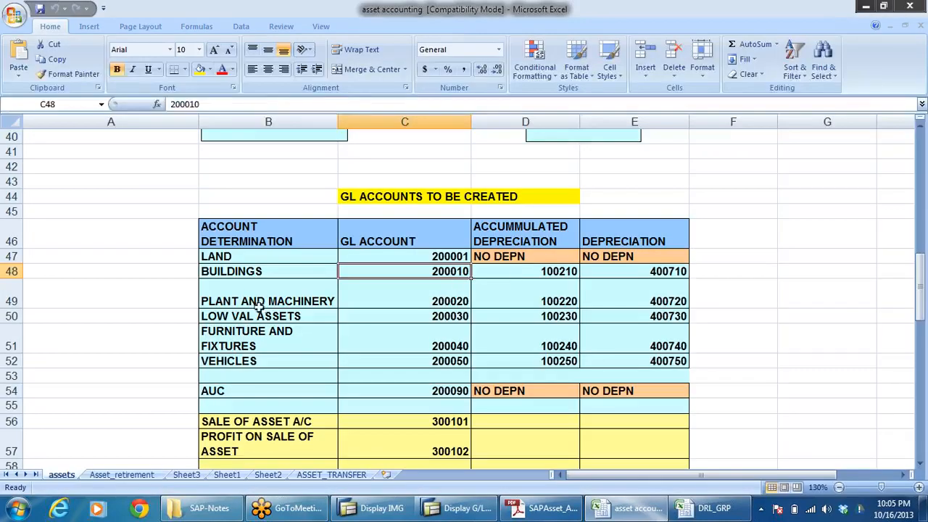
left_click(259, 305)
left_click(435, 301)
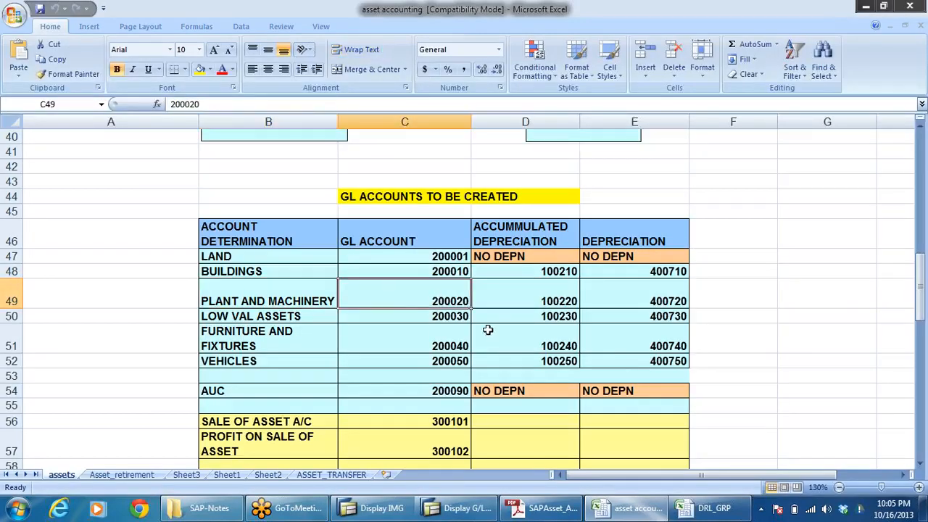
key("ctrl+c")
key("alt+Tab")
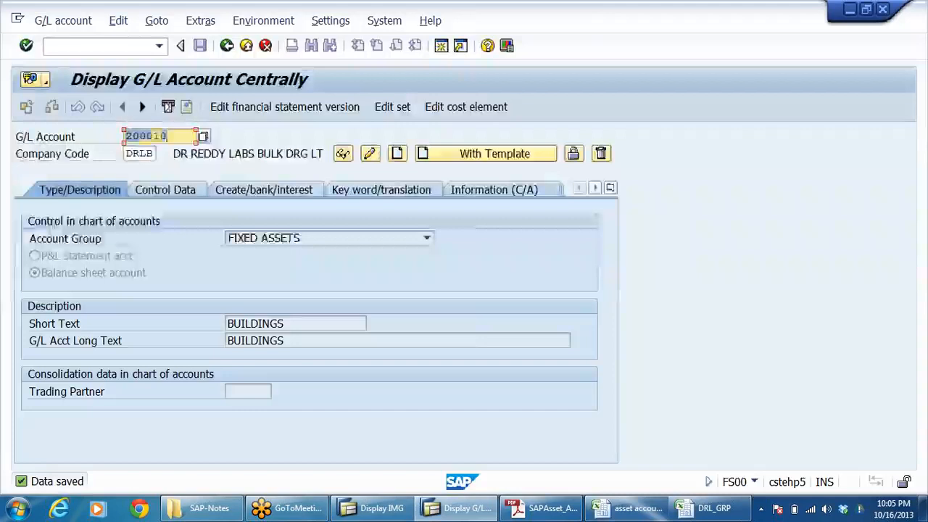
key("ctrl+v")
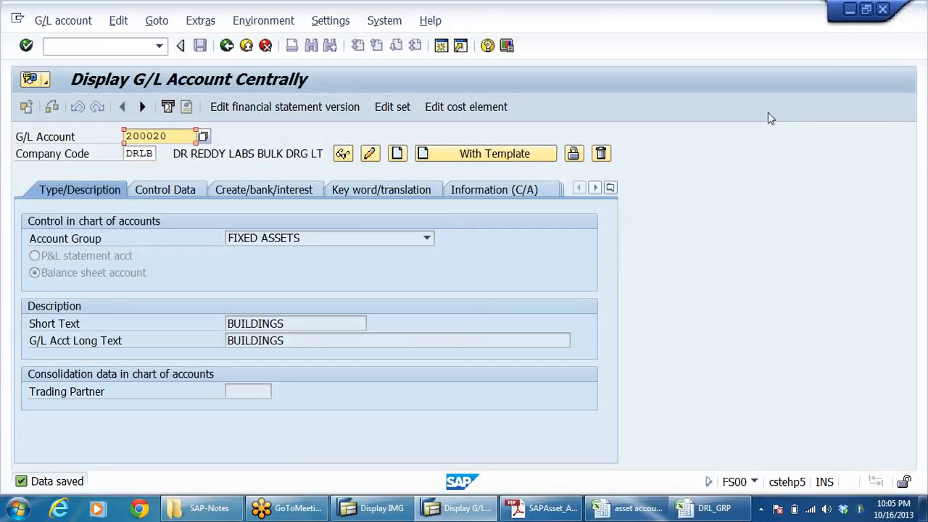
key("F6")
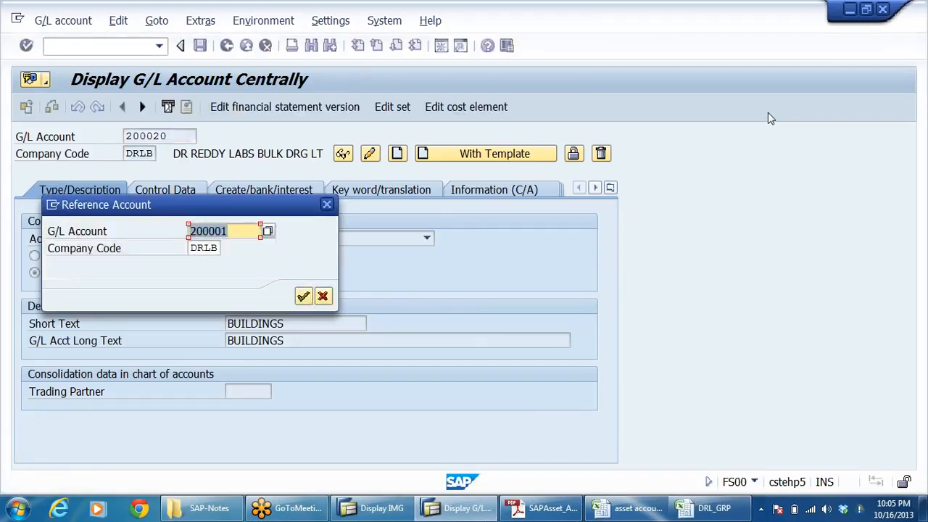
key("Return")
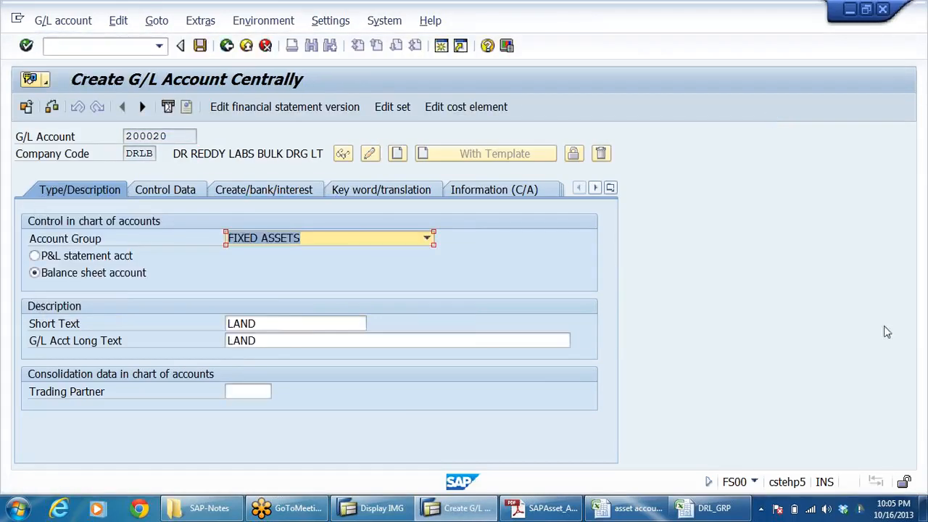
Step: Set account 200020's short text and long text to PLANT& MACHINERY and save the account
left_click_drag(270, 324, 102, 347)
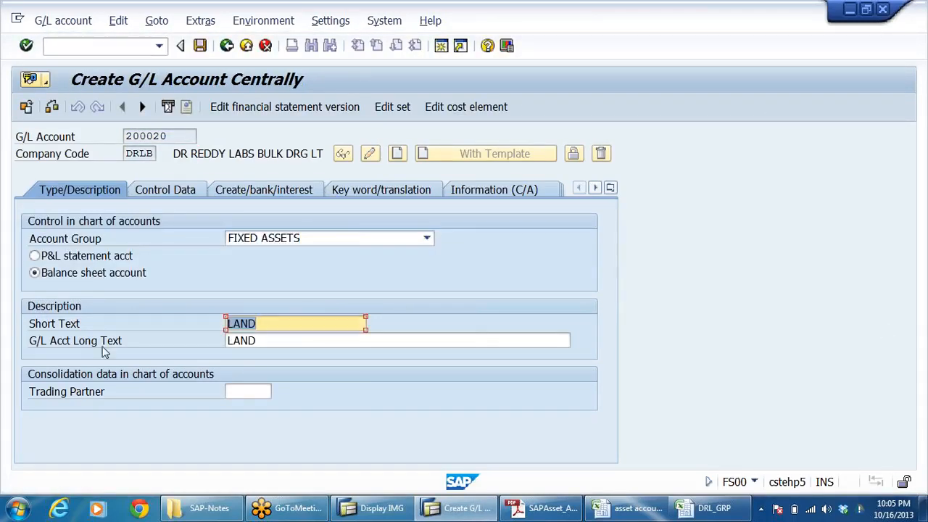
type("PL")
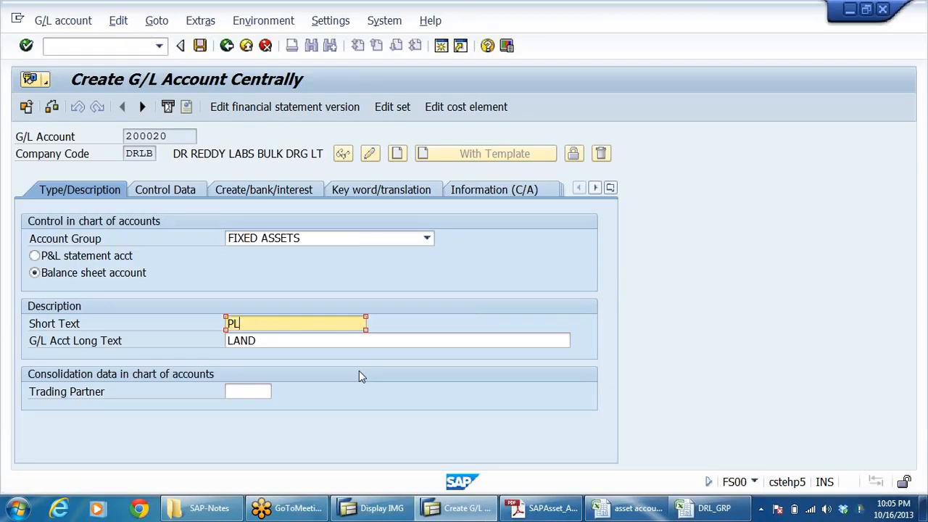
type("ANT& MACHINERY")
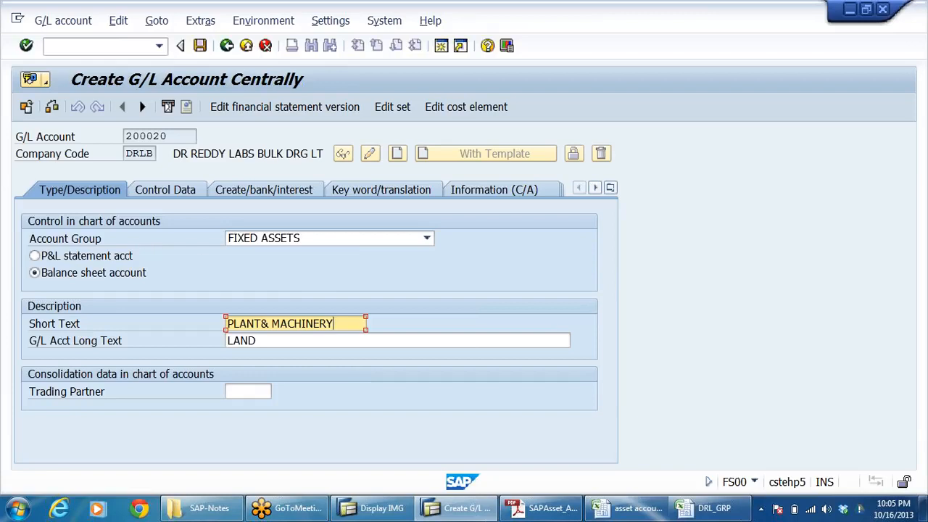
left_click_drag(334, 323, 166, 375)
left_click(719, 345)
key("Tab")
key("ctrl+v")
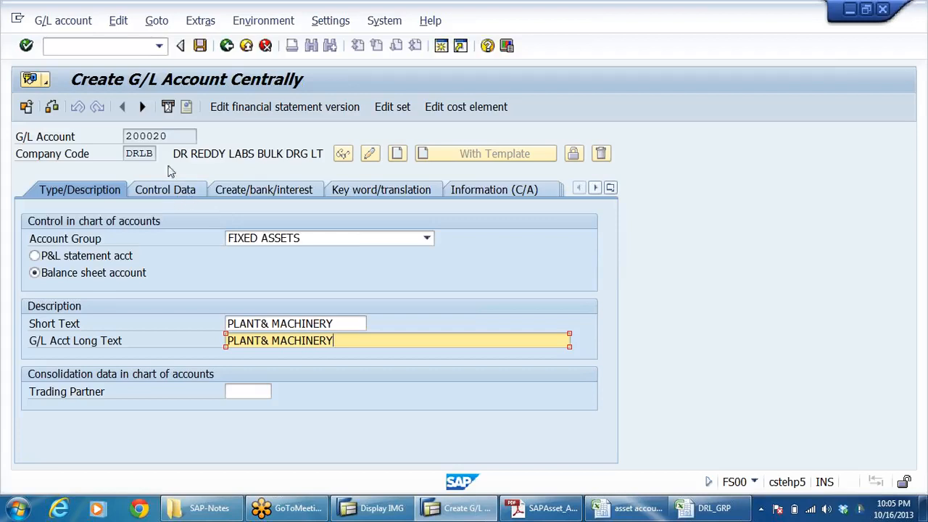
left_click(199, 46)
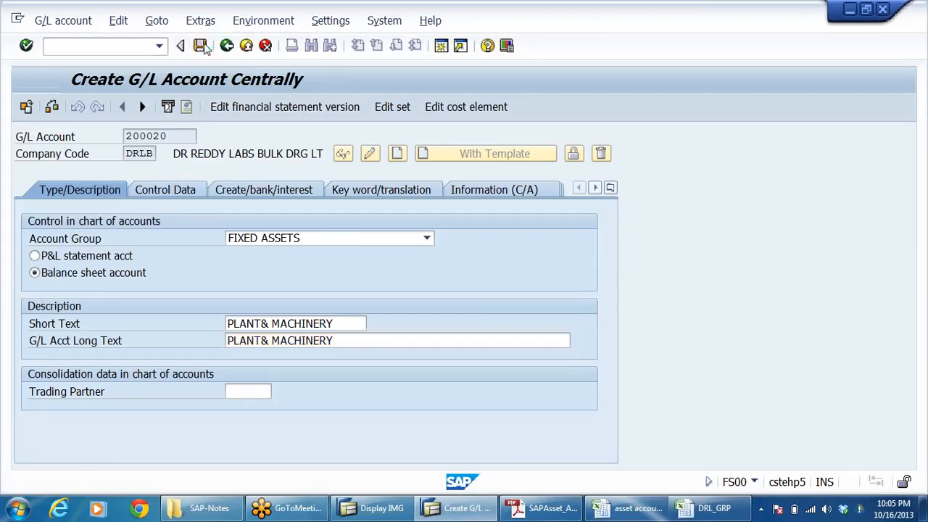
Step: Review the remaining GL accounts in the asset accounting workbook and copy the AUC account number 200090
key("alt+Tab")
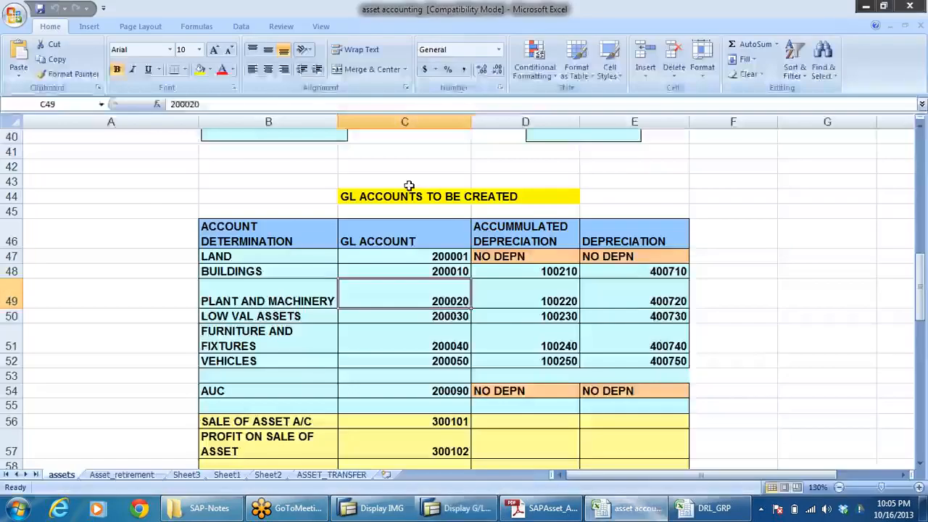
left_click(246, 298)
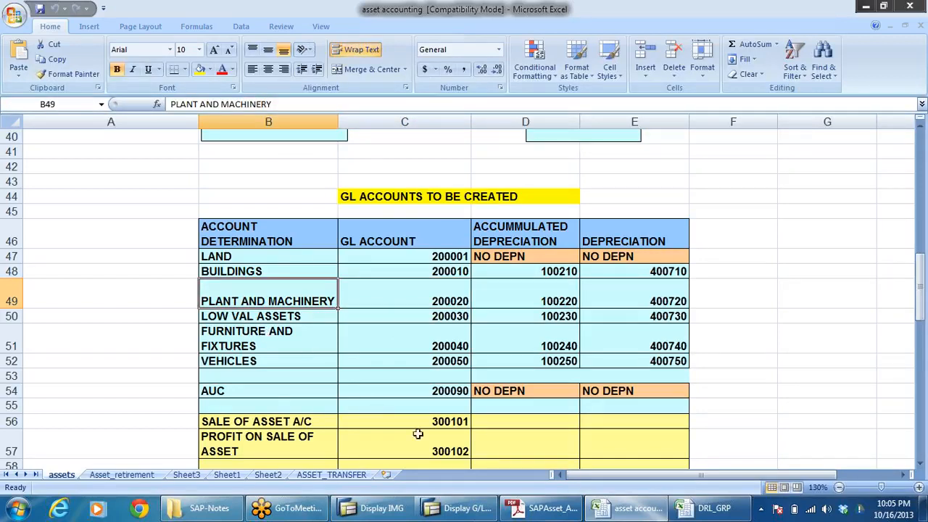
scroll(413, 426, "down", 2)
scroll(406, 425, "down", 1)
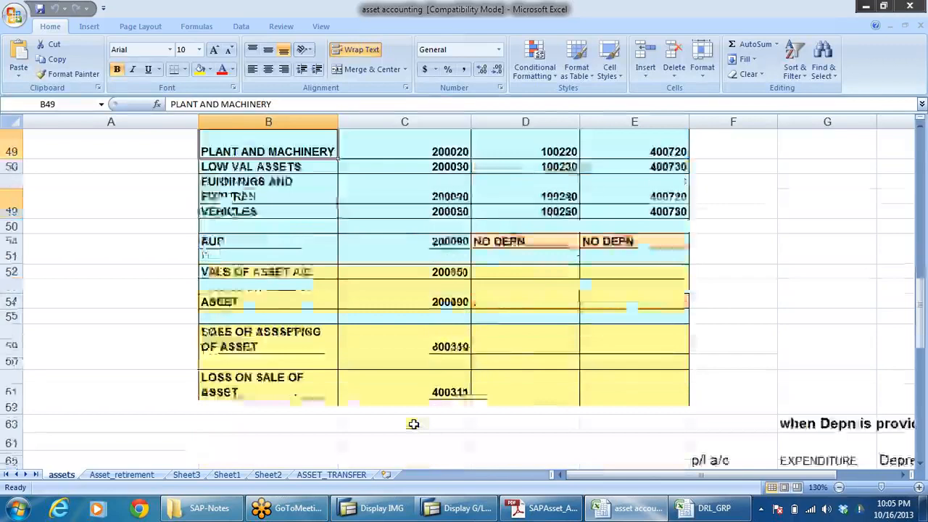
scroll(388, 423, "up", 2)
left_click(255, 346)
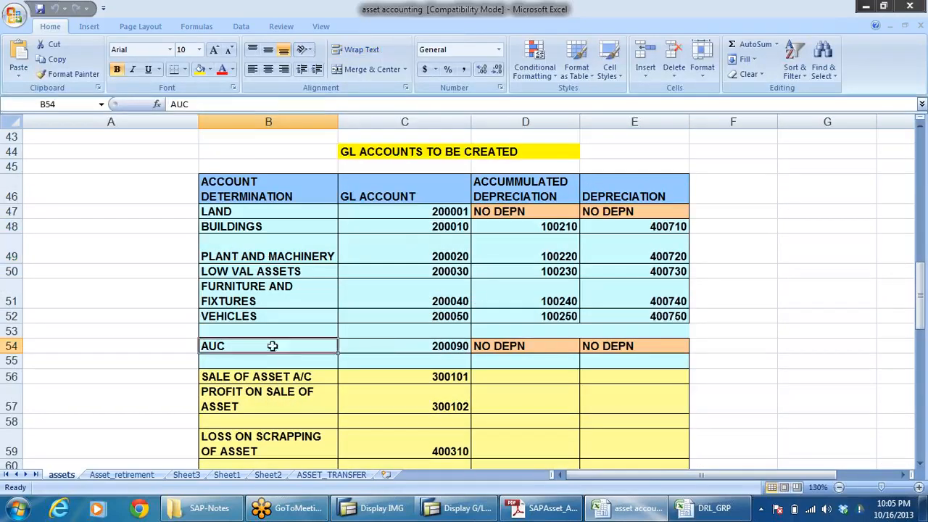
left_click(446, 346)
key("ctrl+c")
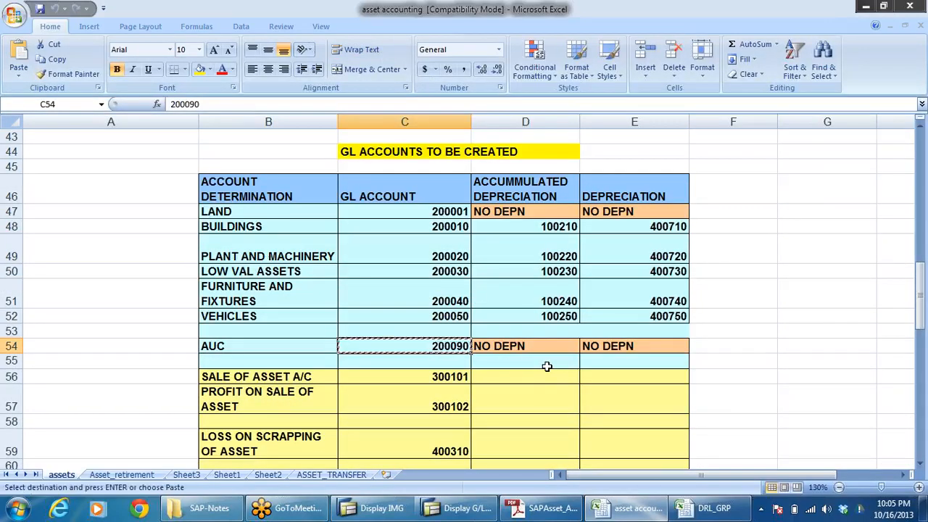
Step: Paste 200090 as the G/L account in SAP and create it with account 200001 in company code DRLB as template
key("alt+Tab")
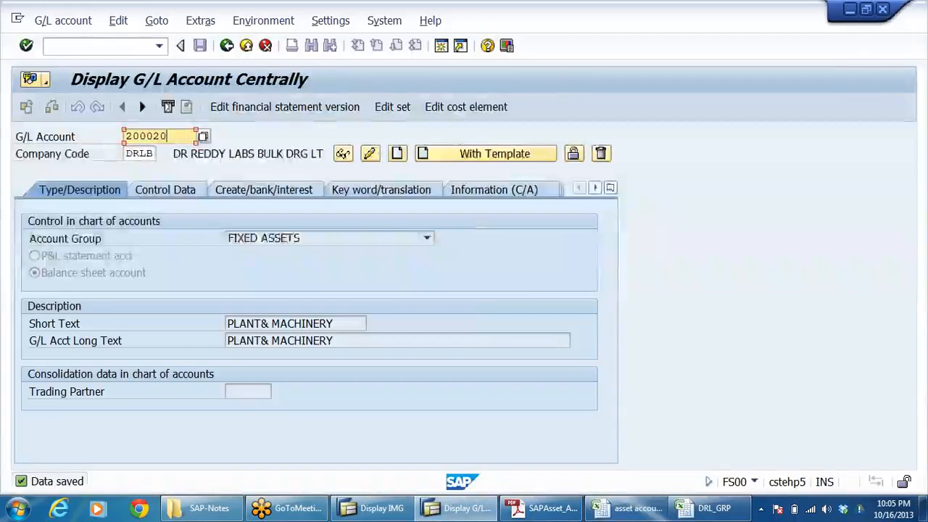
key("shift+Left")
key("shift+Left")
key("shift+Left")
key("shift+Left")
key("shift+Left")
key("shift+Left")
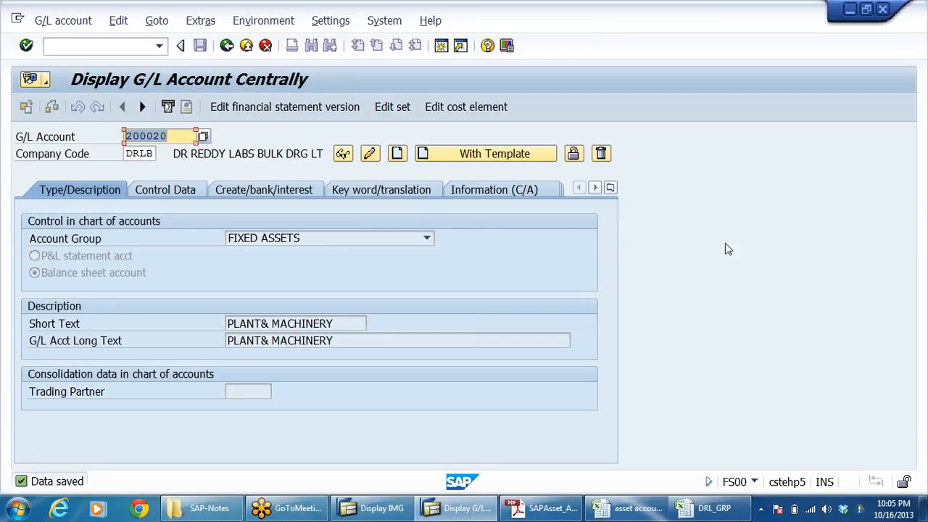
key("ctrl+v")
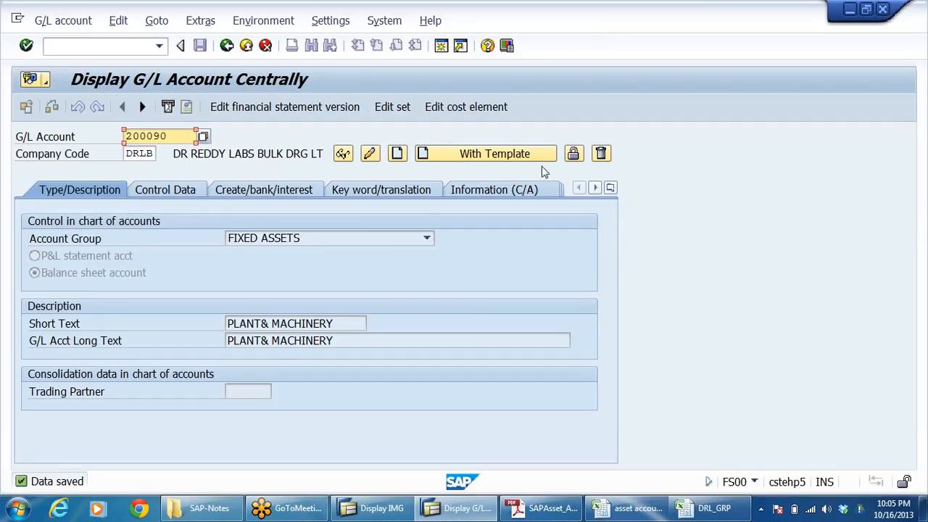
left_click(486, 154)
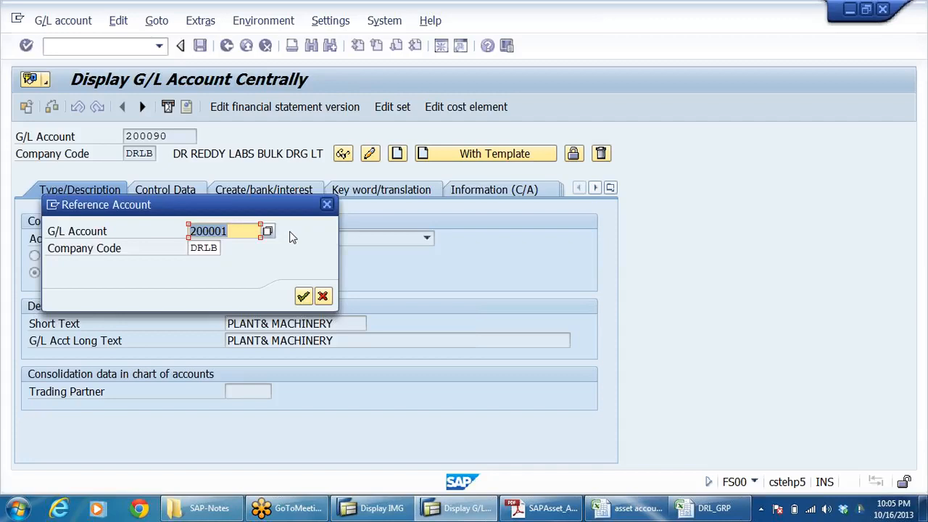
key("Return")
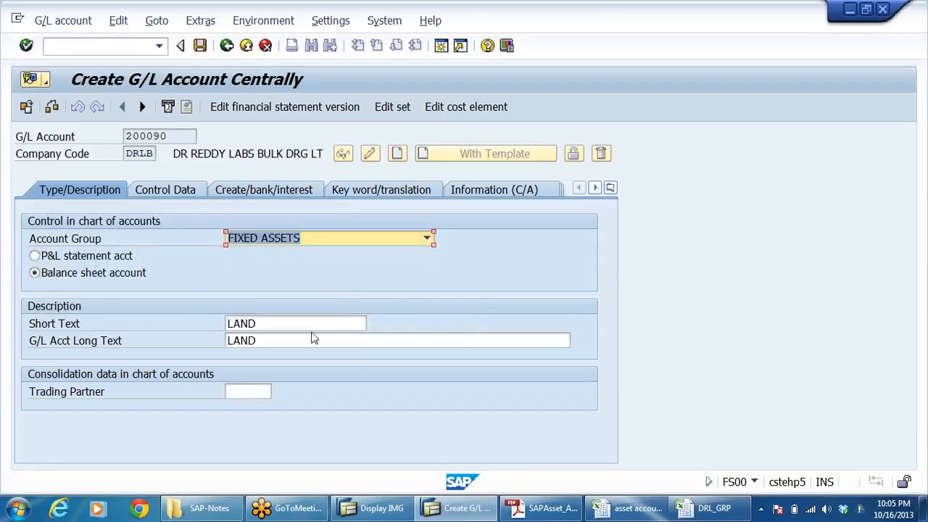
Step: Set account 200090's short text and long text to AUC and save the account
left_click_drag(311, 325, 226, 324)
type("AUC")
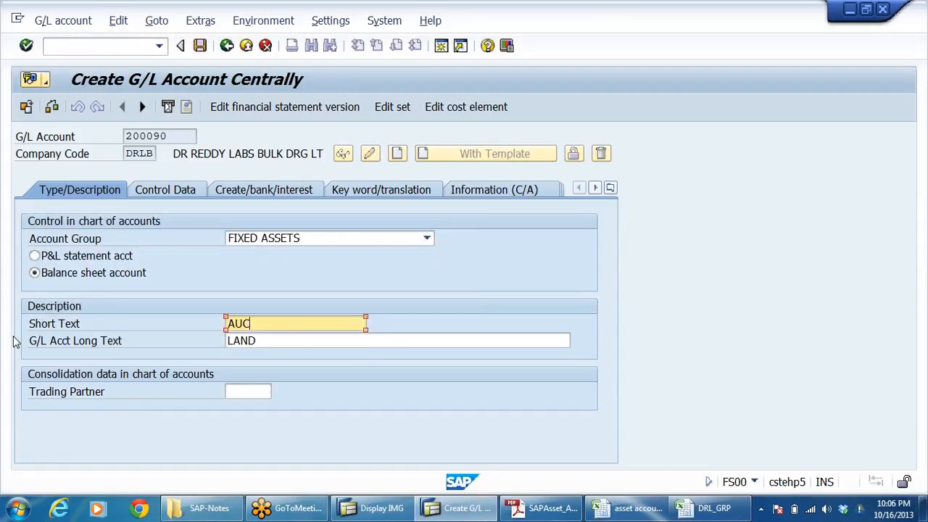
left_click_drag(282, 341, 1, 365)
type("AUC")
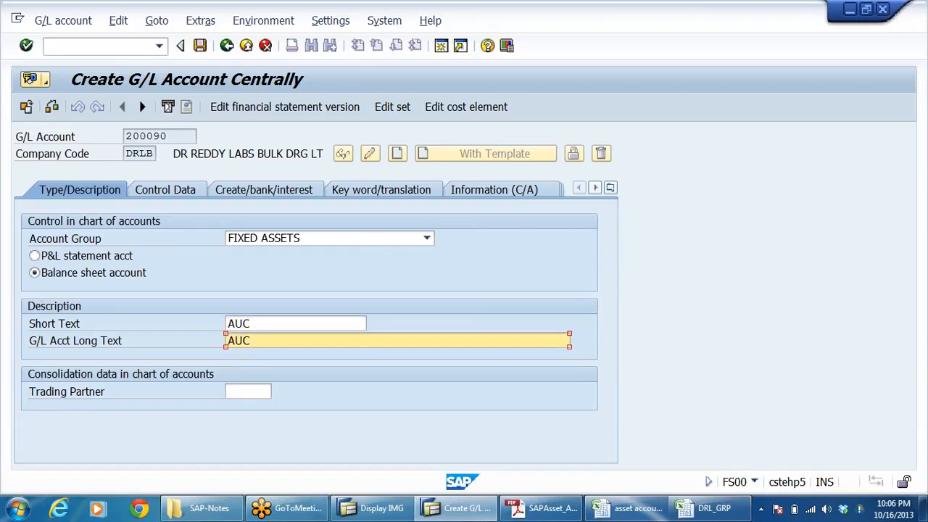
key("Return")
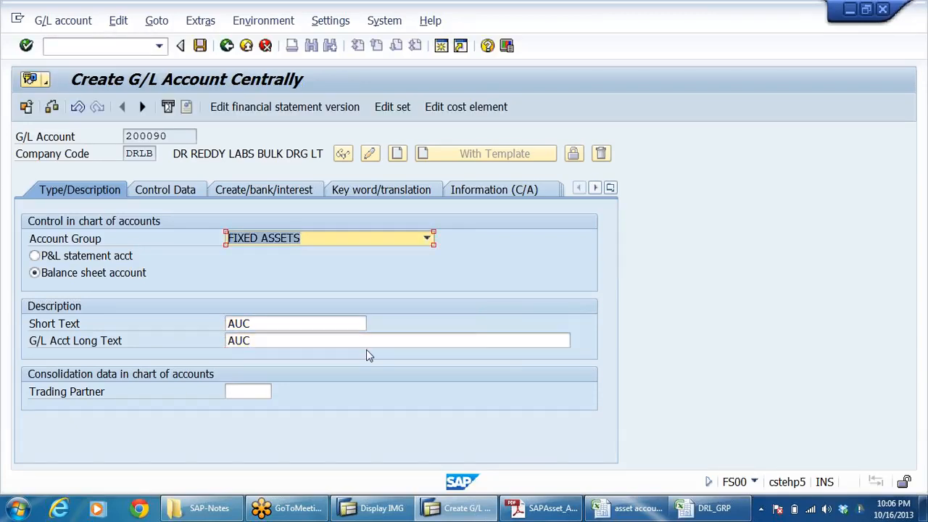
left_click(200, 45)
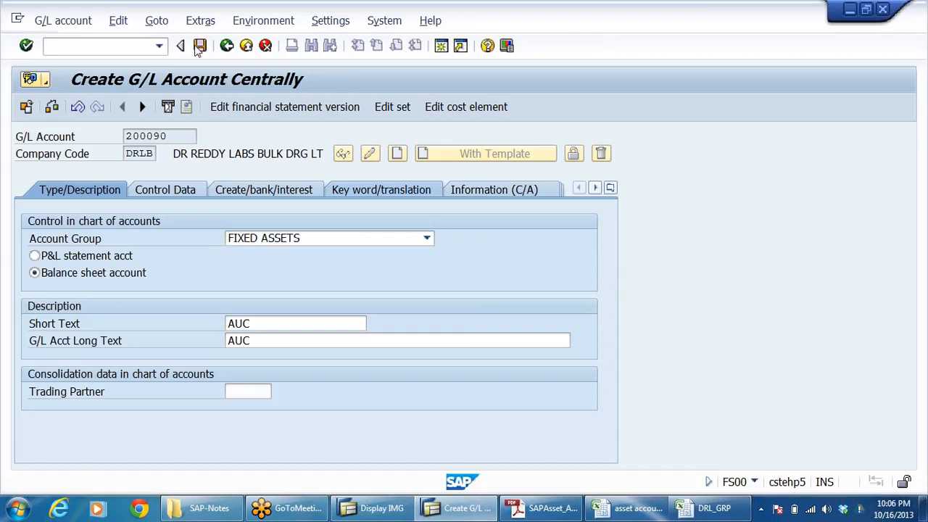
Step: Run the Define Asset Classes activity from the IMG and open the details of asset class DRLBAUC
left_click(382, 508)
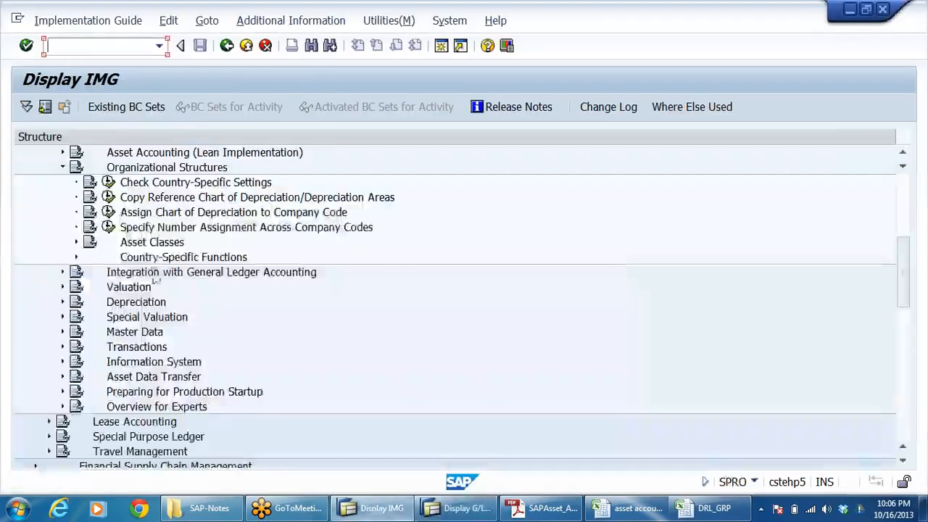
left_click(77, 243)
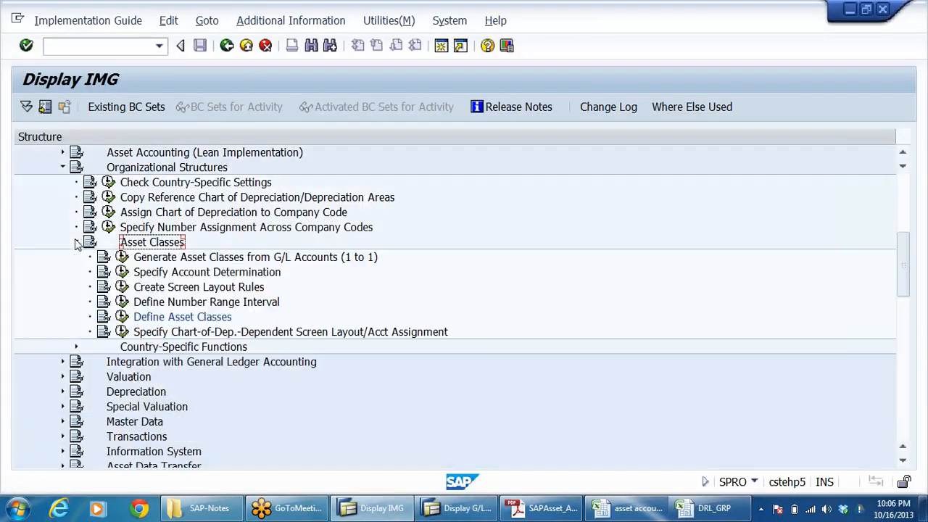
left_click(193, 261)
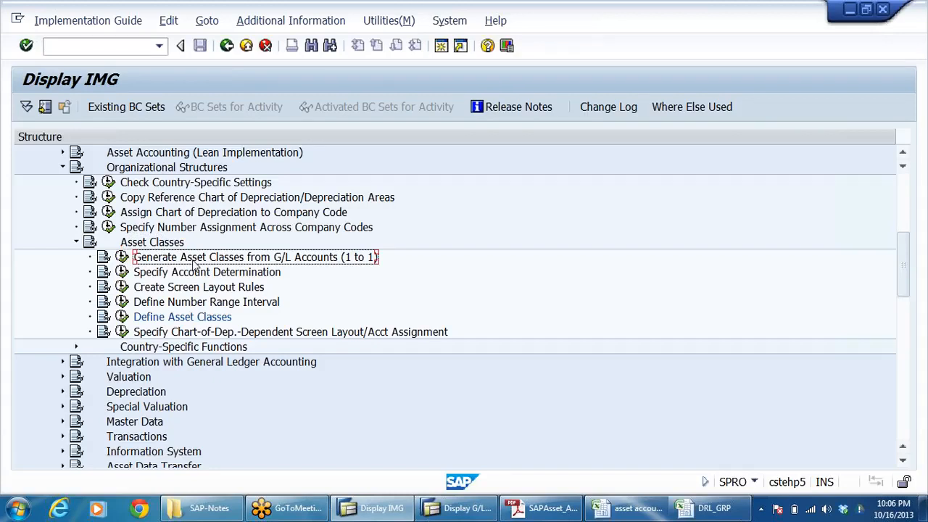
left_click(122, 317)
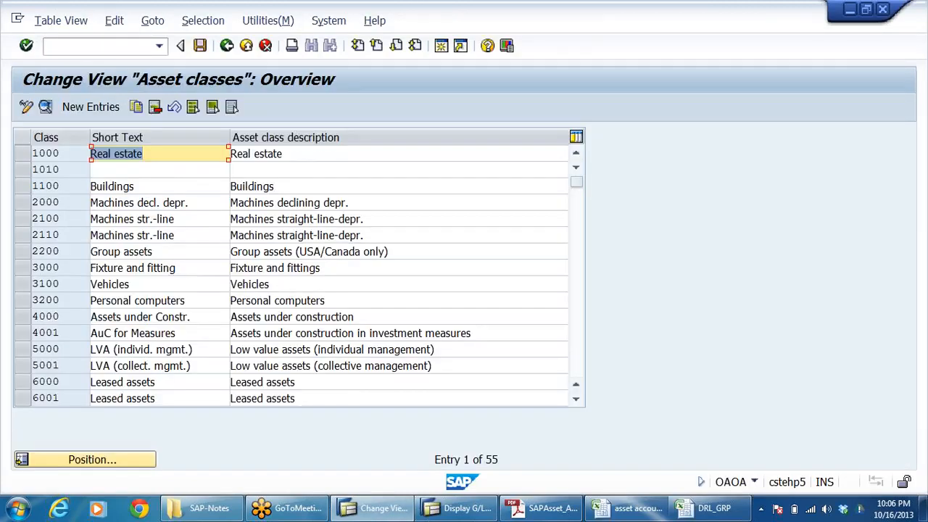
left_click(223, 319)
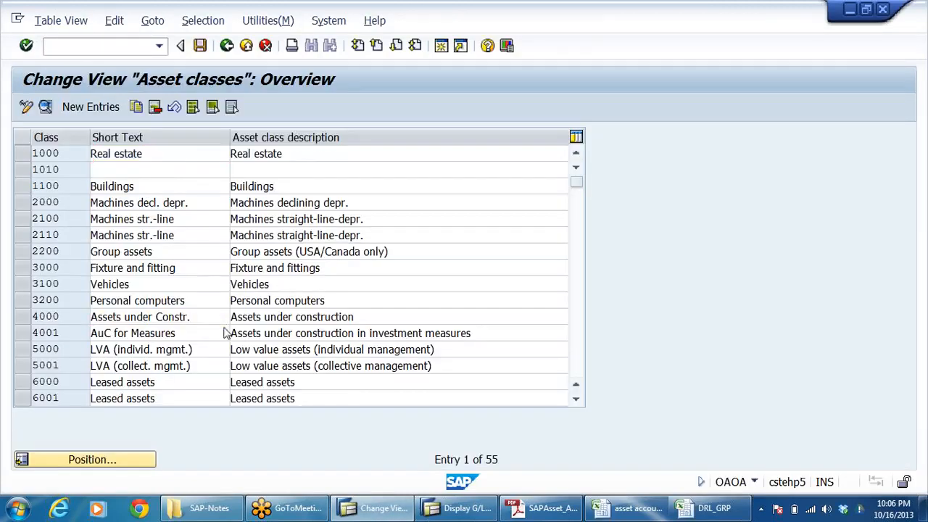
scroll(235, 322, "down", 4)
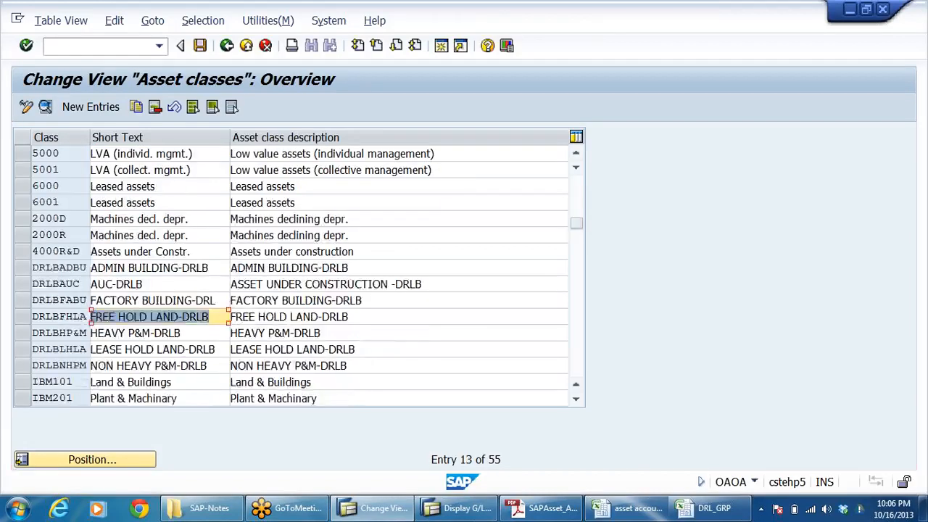
left_click(151, 284)
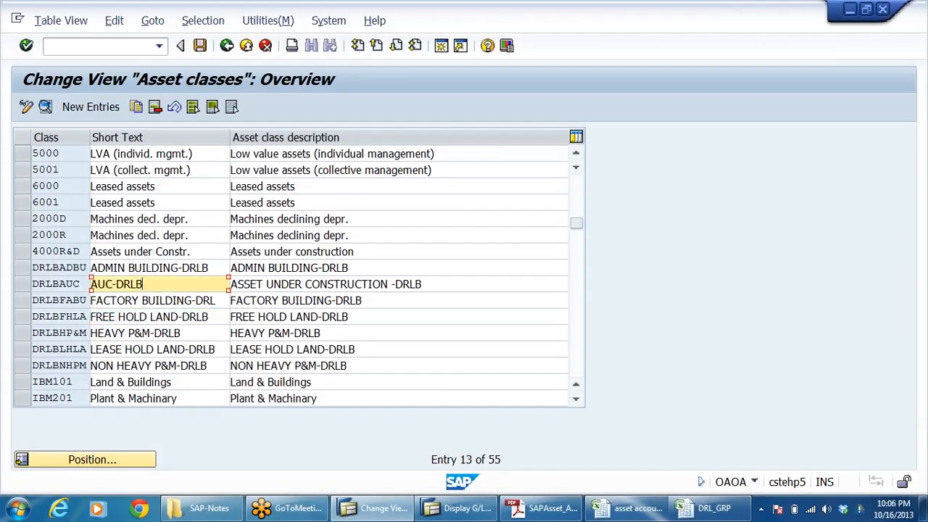
double_click(138, 284)
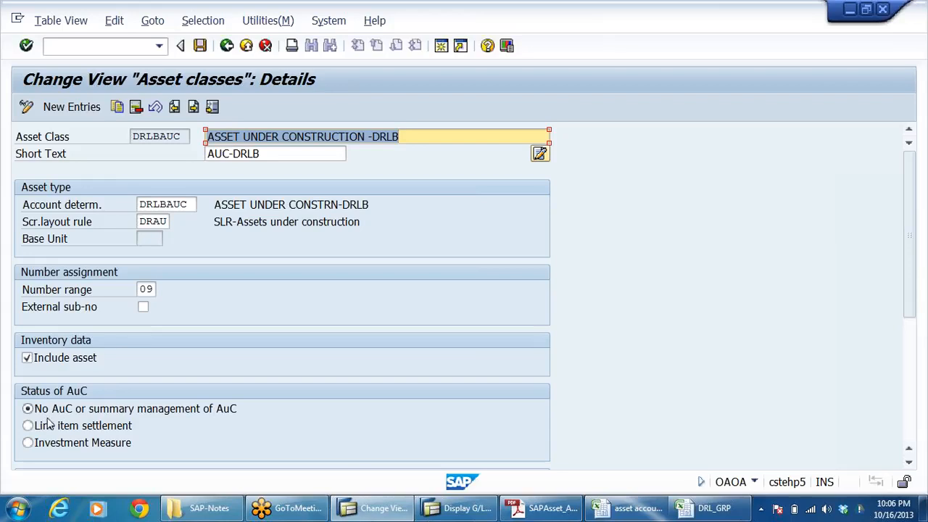
Step: Set the AuC status of asset class DRLBAUC to Line item settlement, save it and return to the IMG
left_click(26, 425)
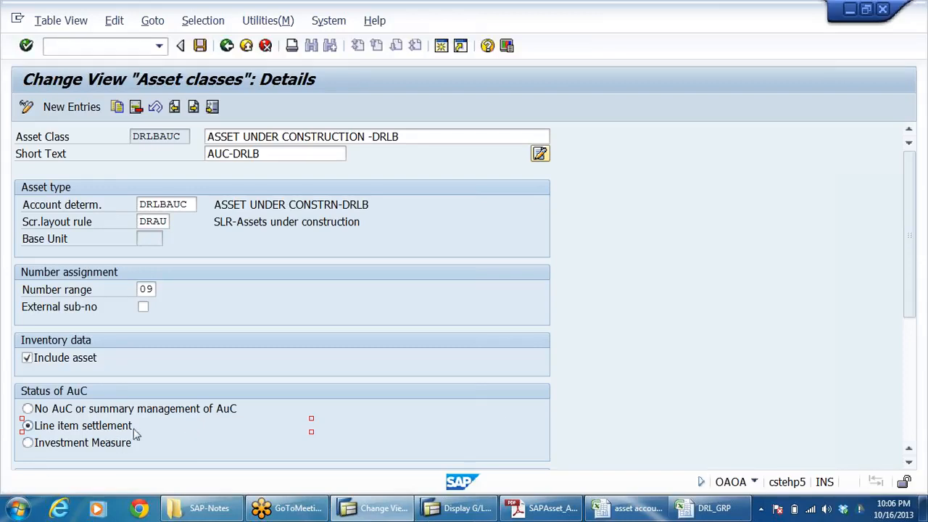
left_click(200, 46)
left_click(306, 281)
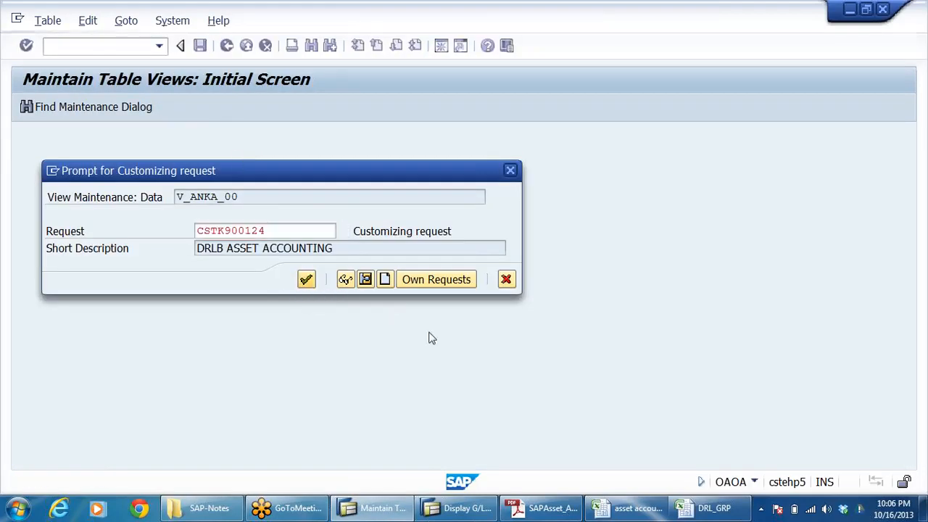
left_click(226, 46)
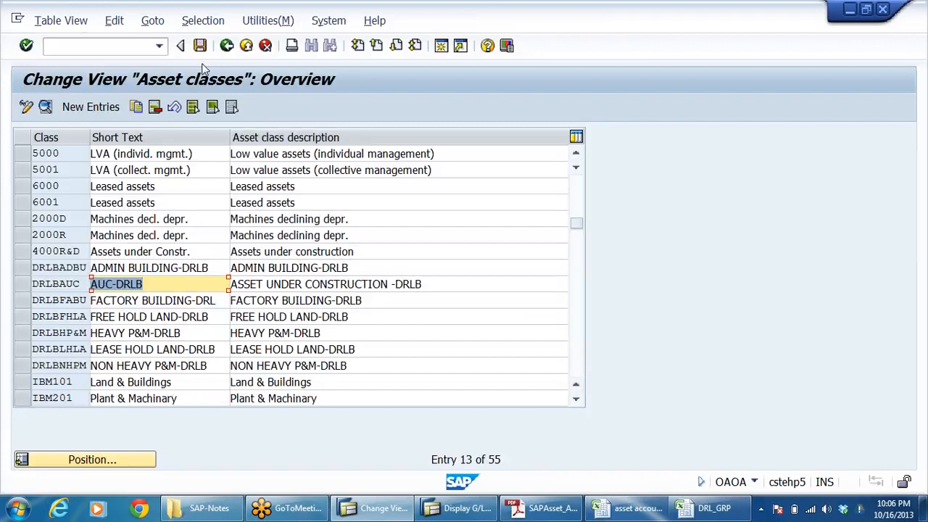
left_click(227, 46)
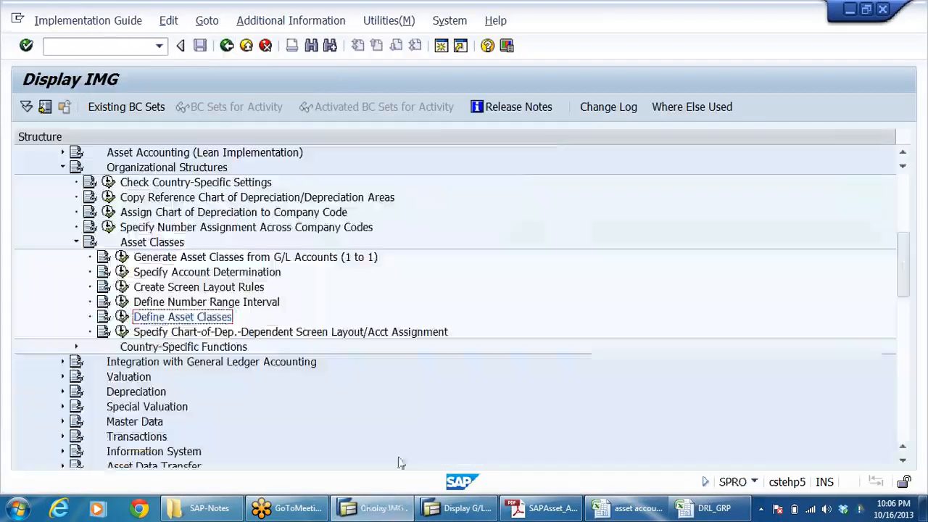
Step: Switch to the G/L account maintenance session, open account 200090 for changes and save it
left_click(432, 511)
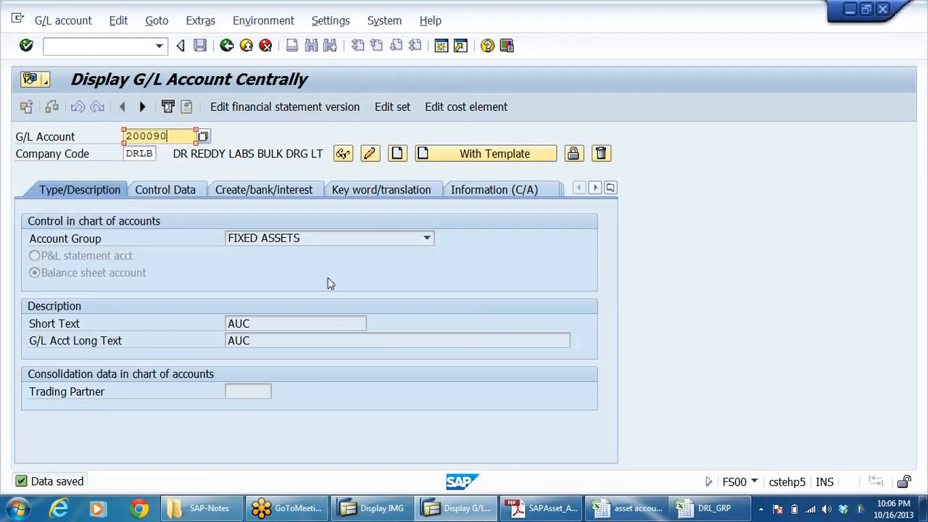
left_click(290, 323)
left_click(349, 153)
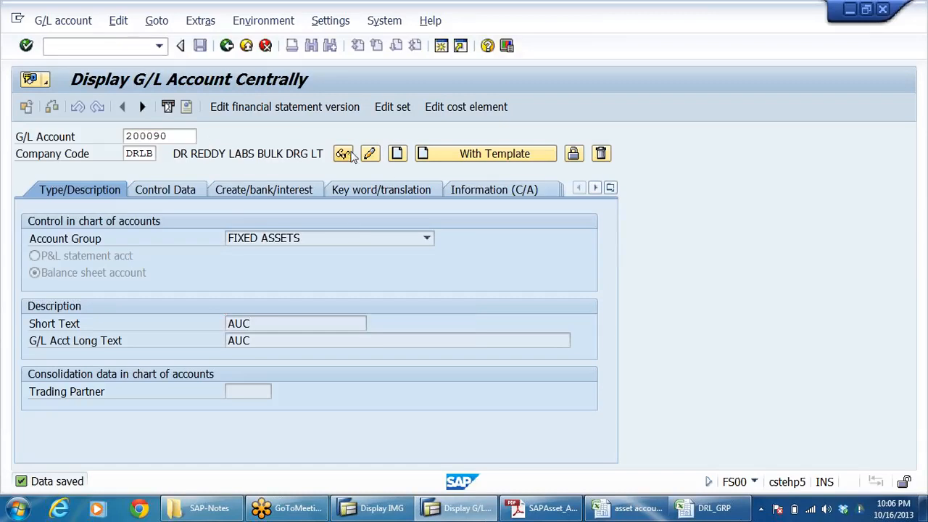
left_click(368, 153)
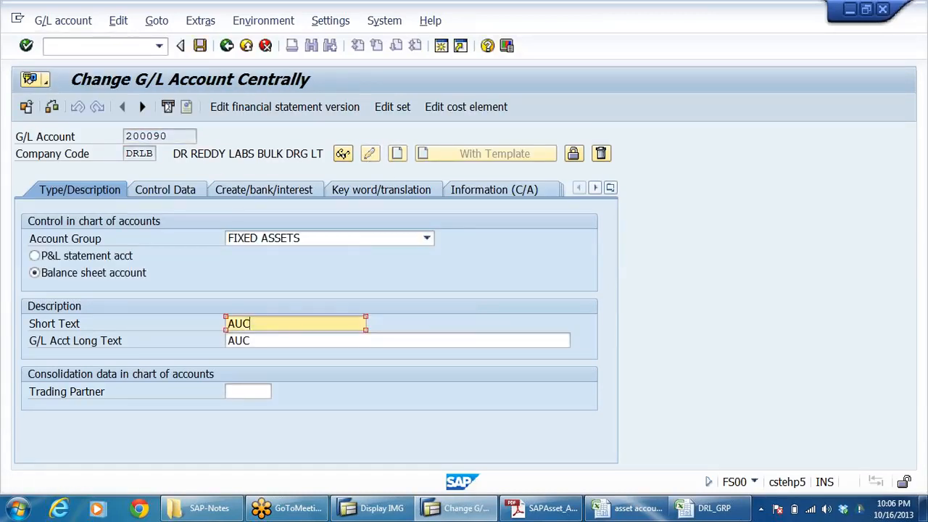
left_click(200, 46)
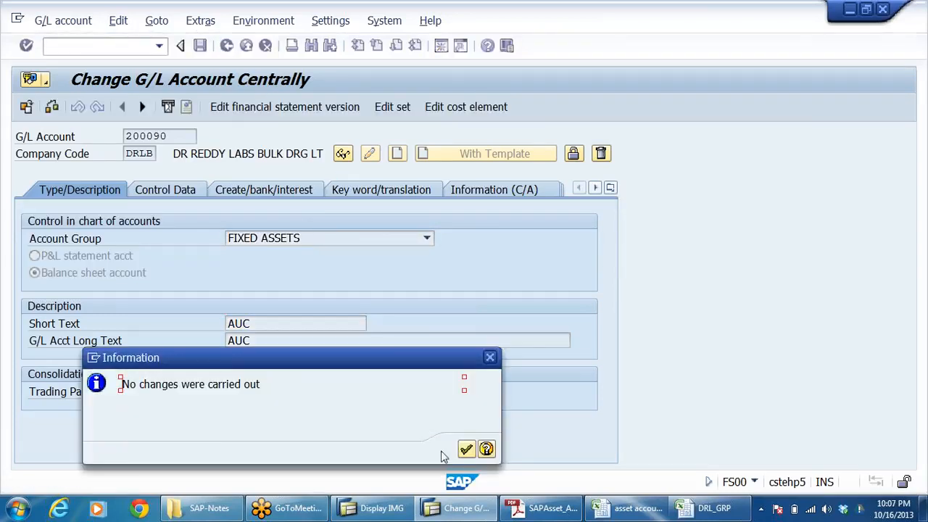
left_click(466, 450)
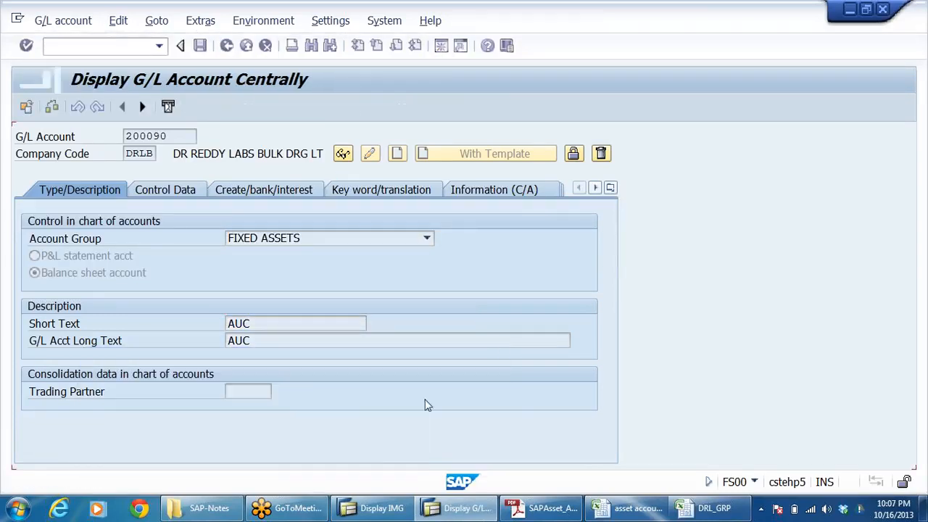
Step: Switch to the asset accounting workbook and copy the accumulated depreciation account number 100210 for buildings
left_click(707, 508)
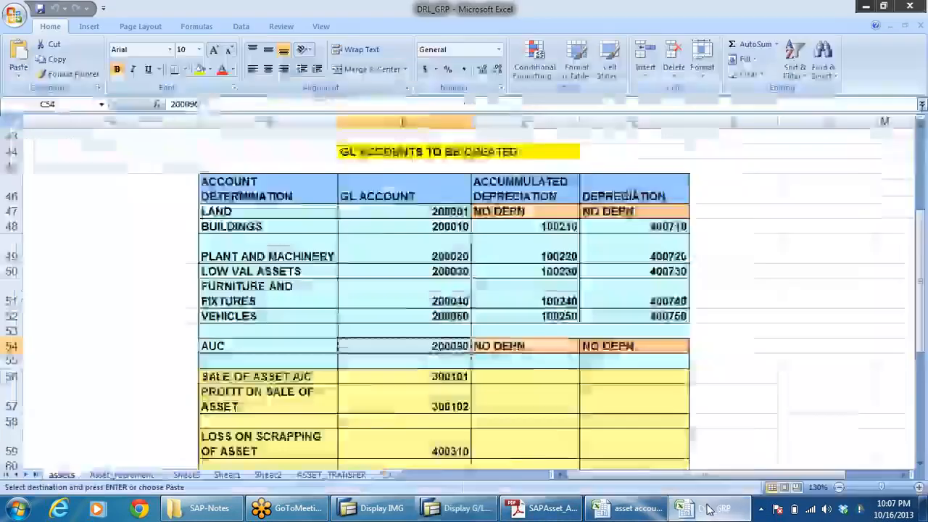
left_click(629, 509)
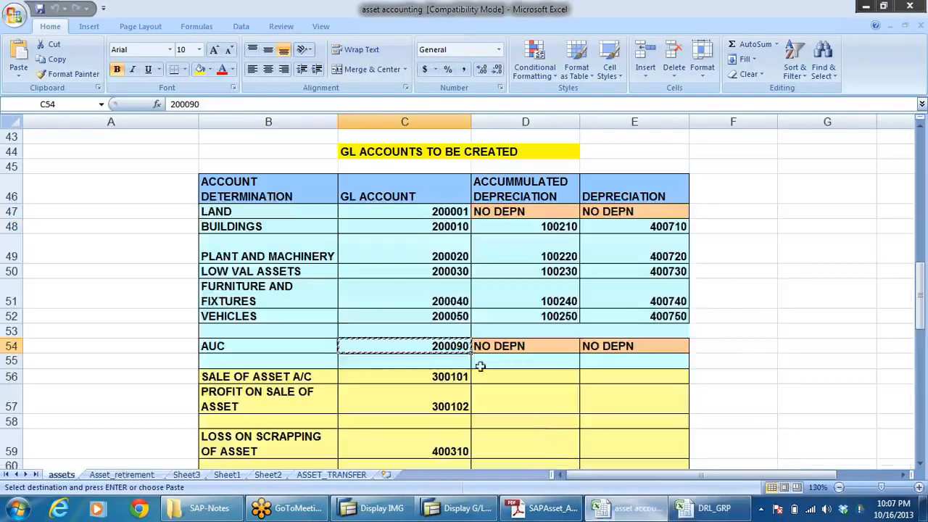
key("Escape")
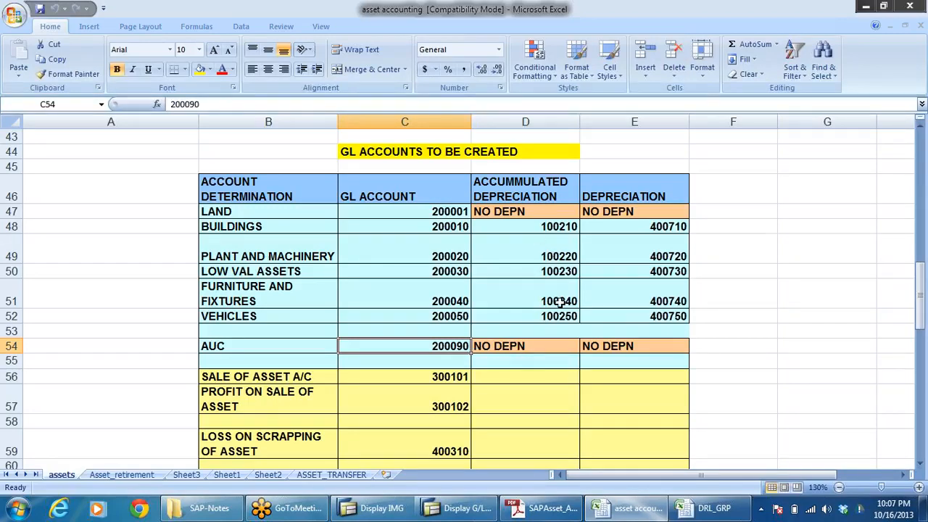
left_click(511, 212)
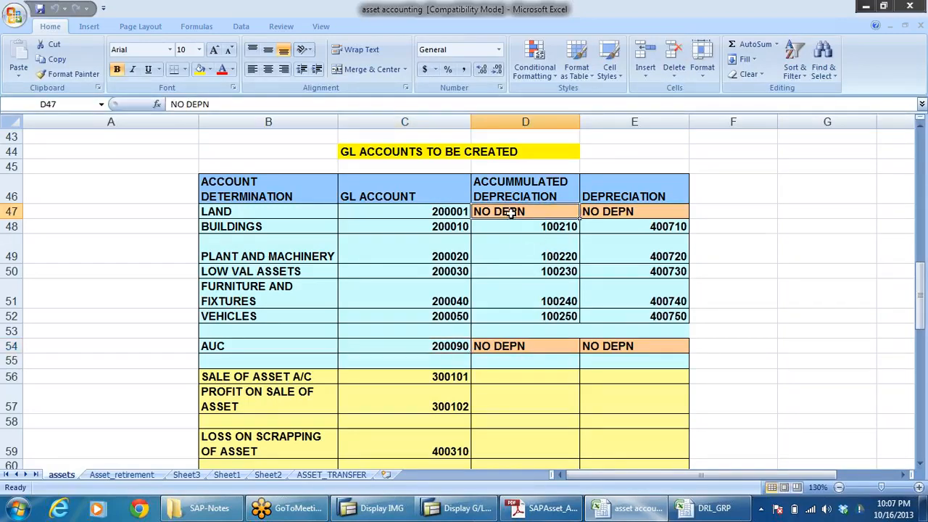
left_click(550, 225)
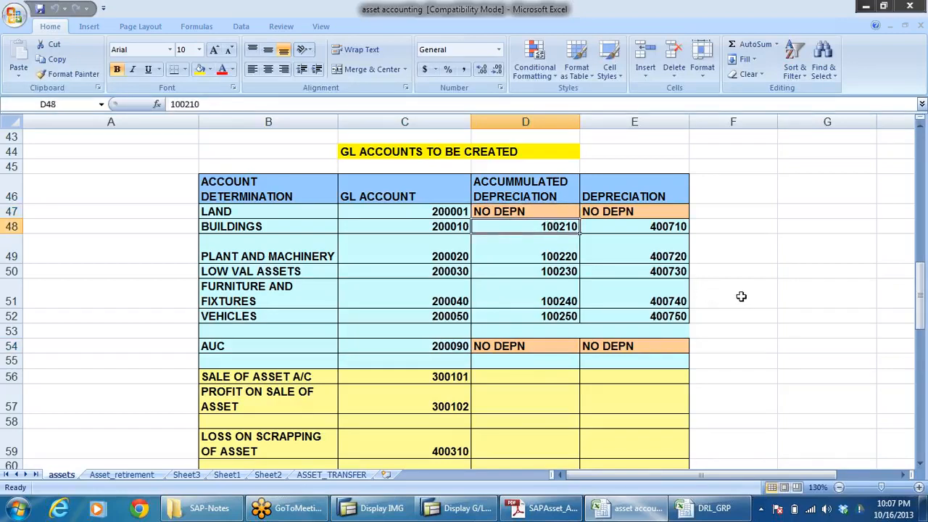
key("ctrl+c")
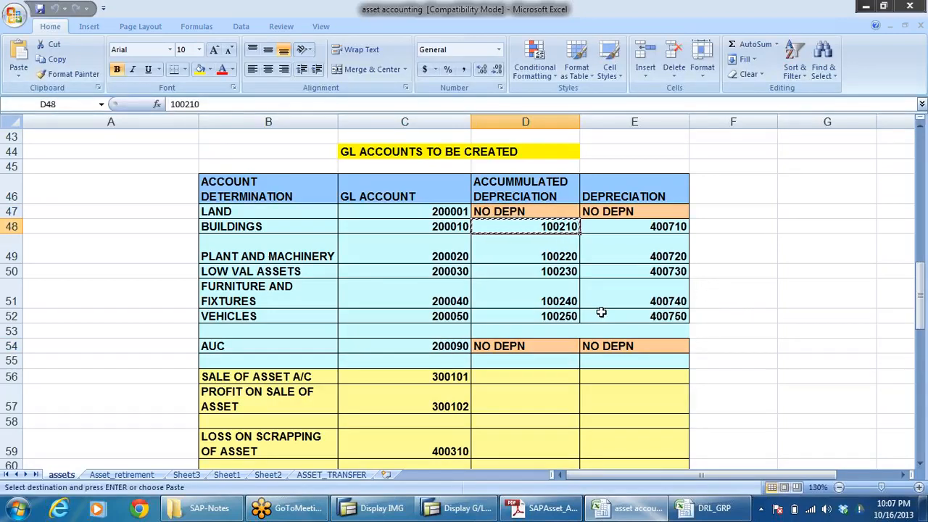
Step: Create G/L account 100210 in SAP without a template, as a balance sheet account in account group ACCUMULATED DEPRECIATION
key("alt+Tab")
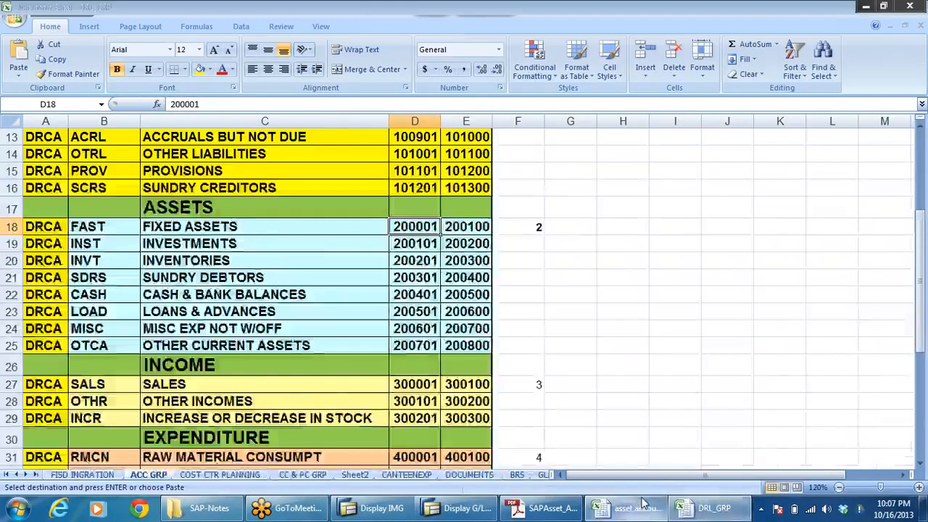
left_click(642, 505)
left_click(459, 509)
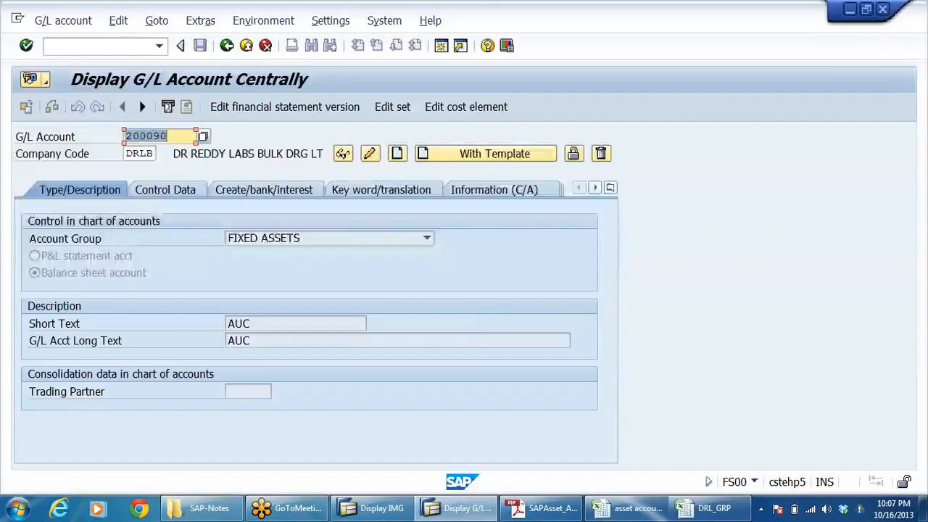
key("ctrl+v")
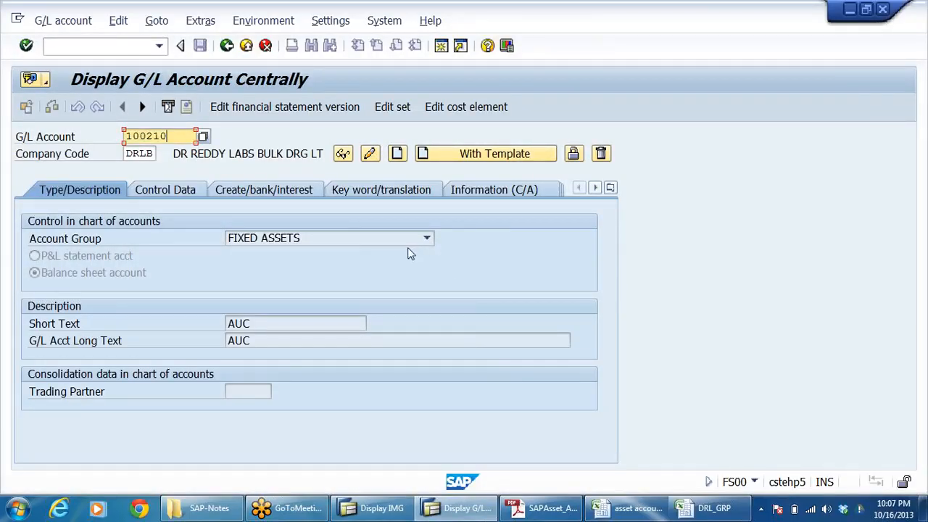
left_click(397, 154)
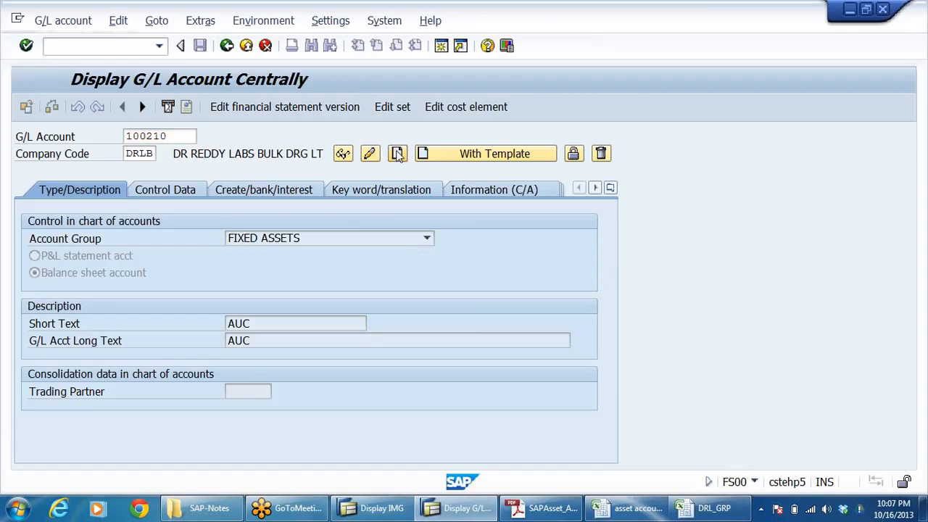
left_click(428, 242)
left_click(400, 265)
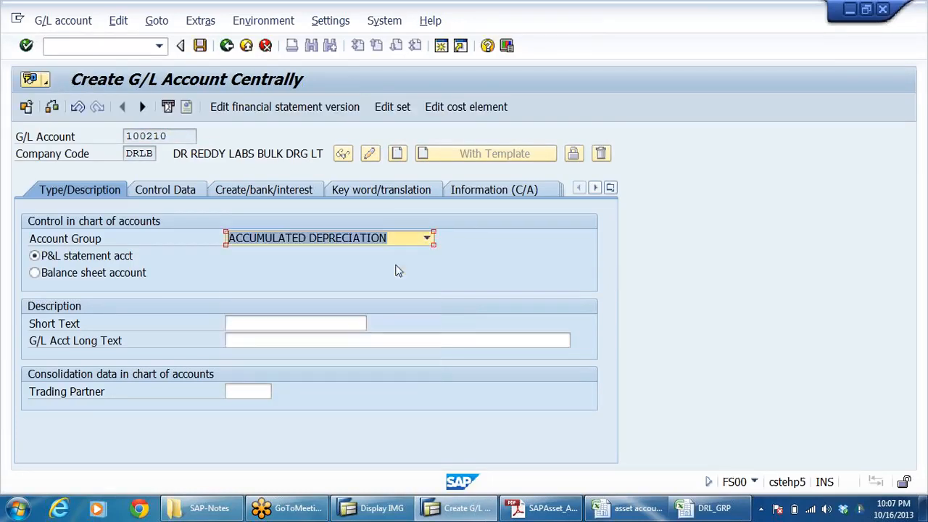
left_click(96, 273)
Step: Set account 100210's long text to ACCUMMULATED DEPRECIATION ON BUILDINGS, using the workbook's column heading, and its short text to ACCM DEPN ON BUILDGS
left_click(244, 341)
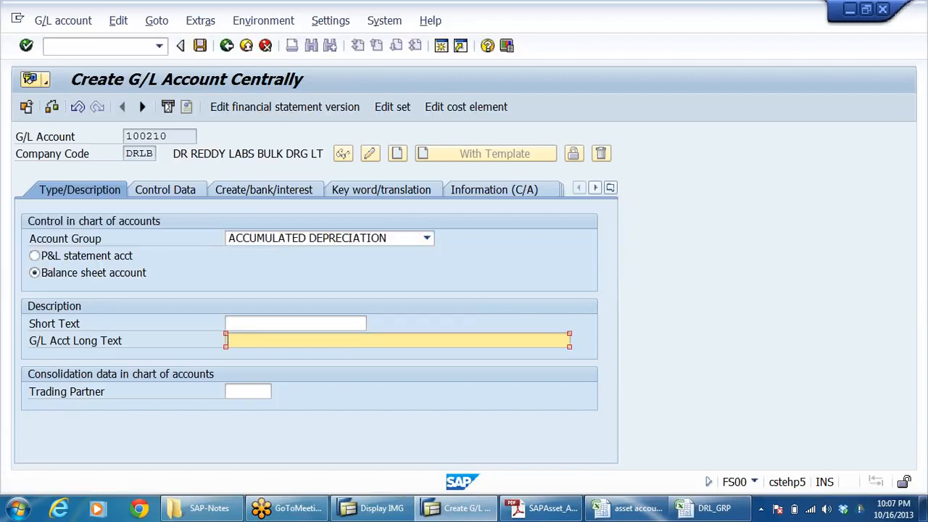
key("alt+Tab")
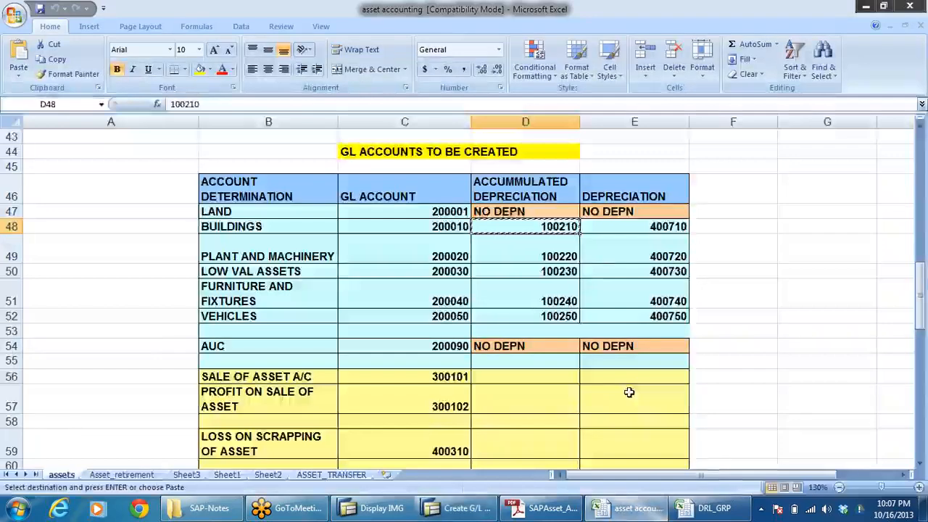
left_click(540, 192)
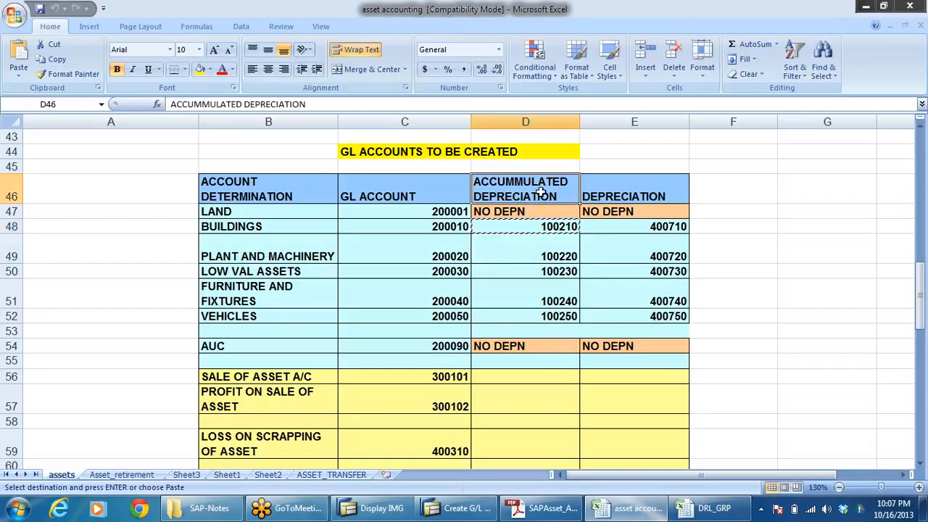
key("alt+Tab")
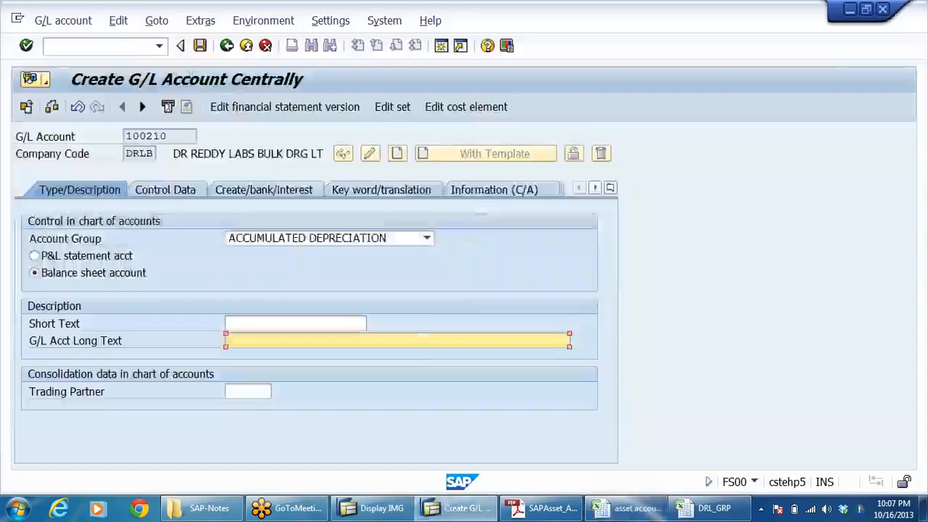
key("ctrl+v")
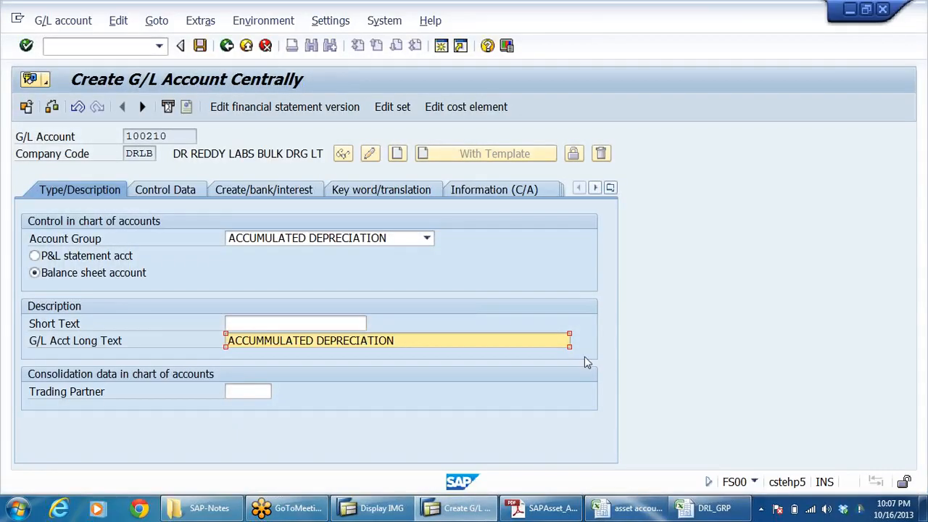
type("ON BUILDINGSW")
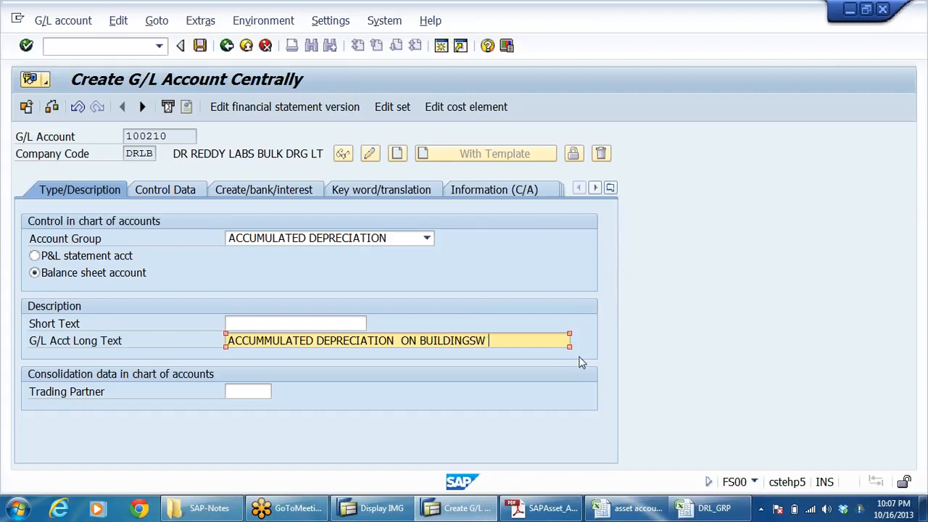
key("BackSpace")
key("BackSpace")
left_click(229, 324)
type("ACCM DEPN ON BUILDGS")
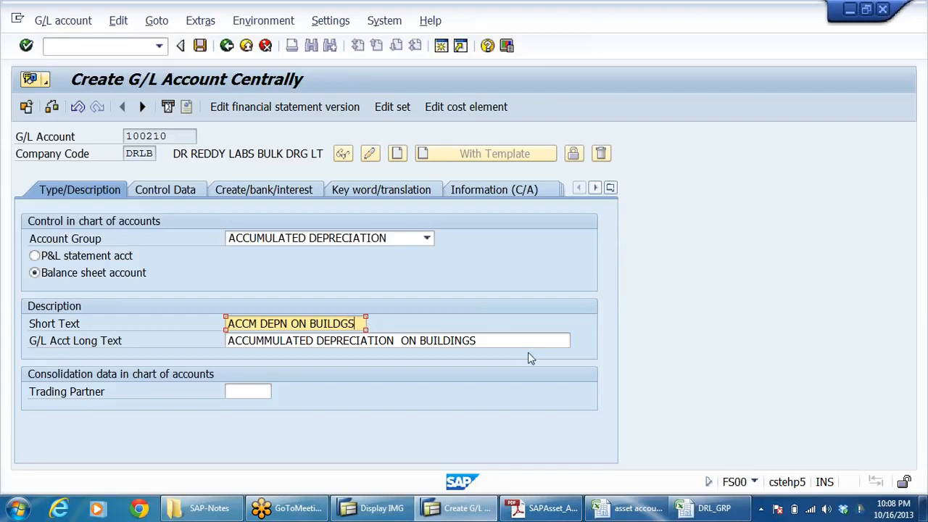
Step: Make account 100210 a reconciliation account for Assets, enable line item display and choose its sort key
left_click(166, 189)
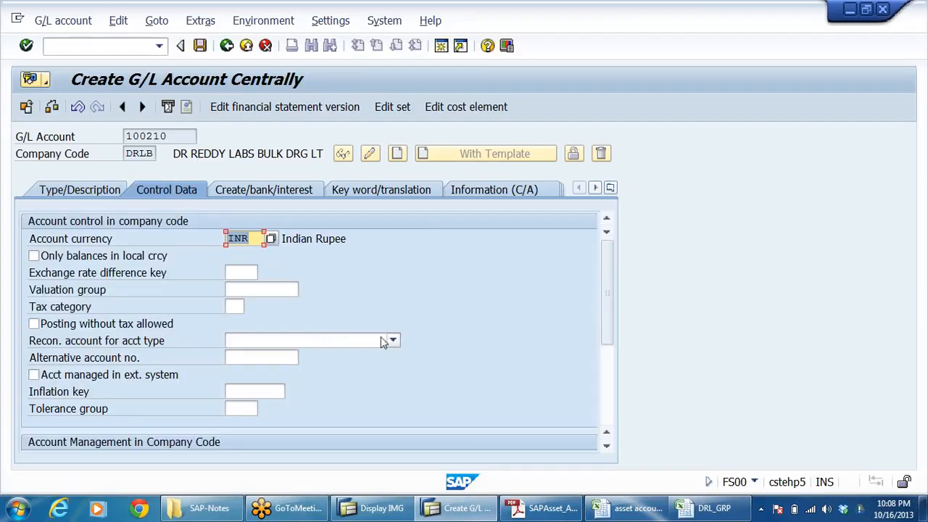
left_click(391, 342)
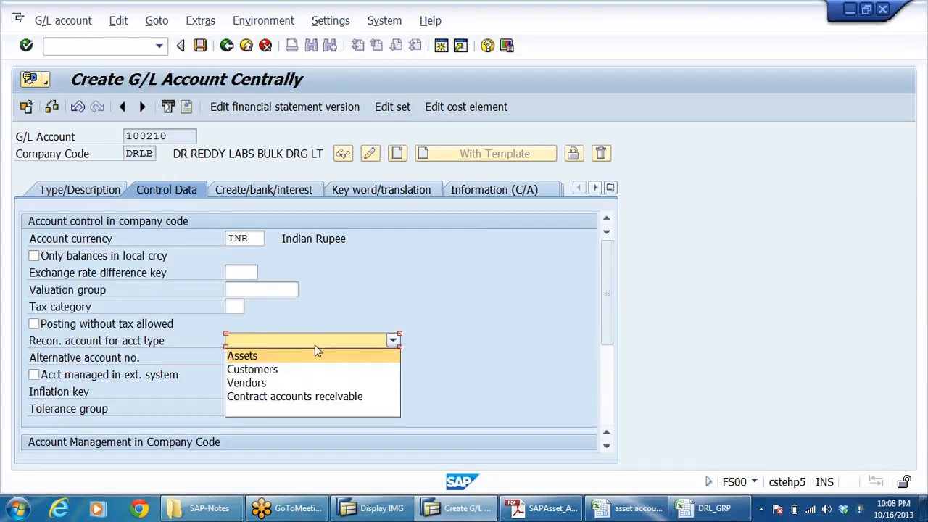
left_click(261, 353)
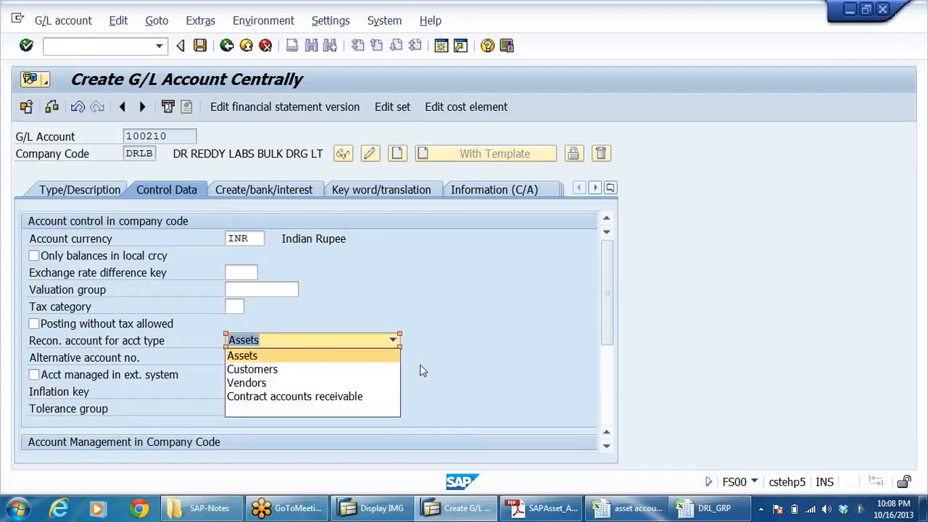
left_click_drag(606, 296, 626, 350)
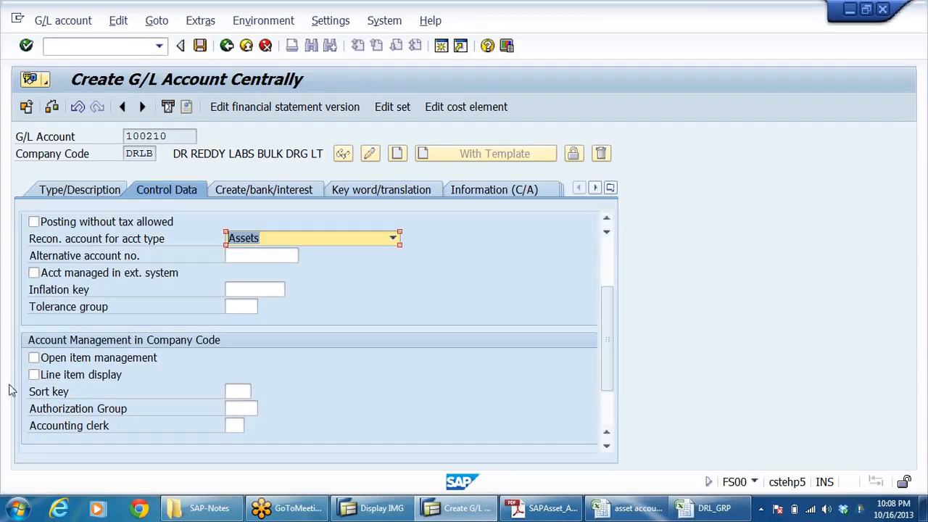
left_click(41, 377)
left_click(240, 392)
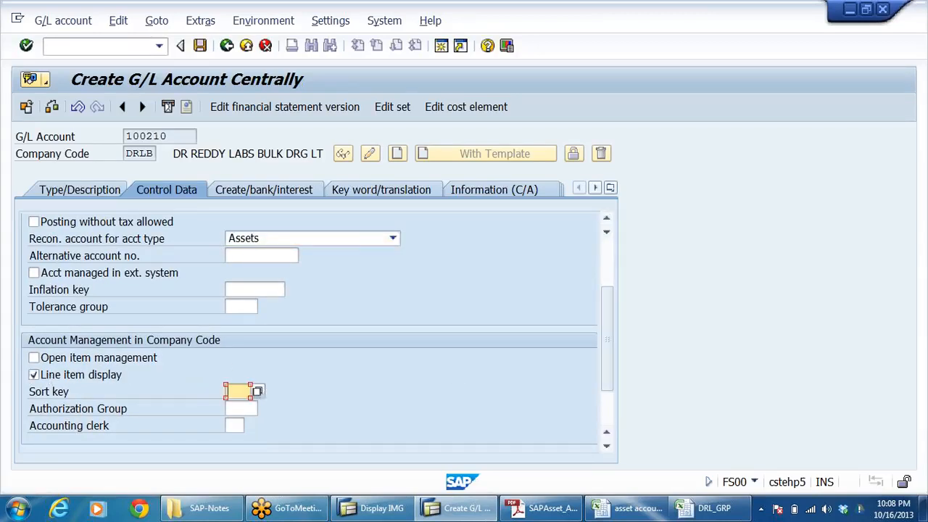
left_click(257, 391)
left_click(241, 403)
Step: Assign field status group G067 to account 100210 and save the account
left_click(303, 197)
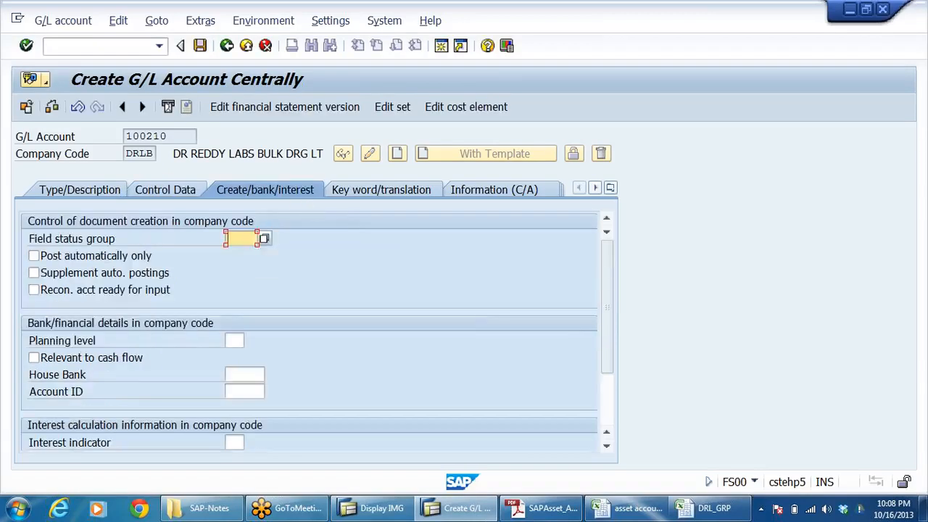
left_click(264, 238)
left_click(250, 252)
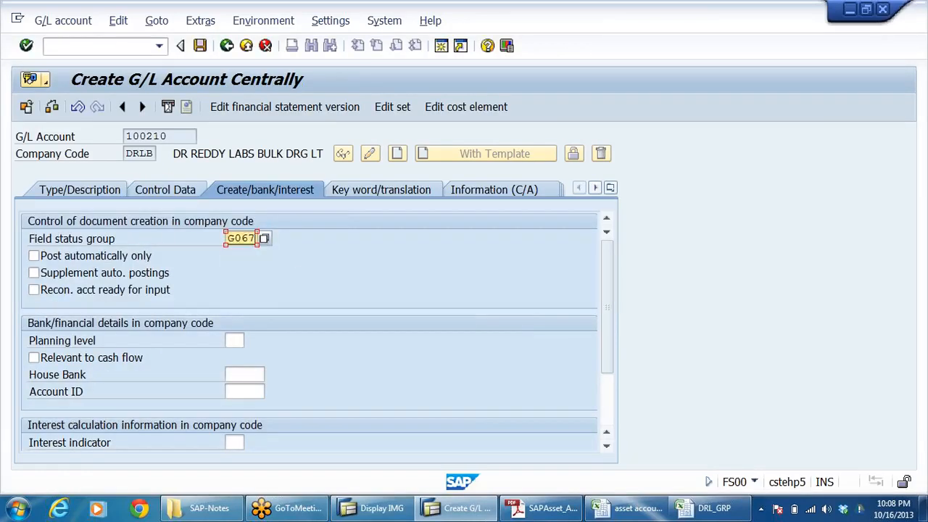
left_click(201, 46)
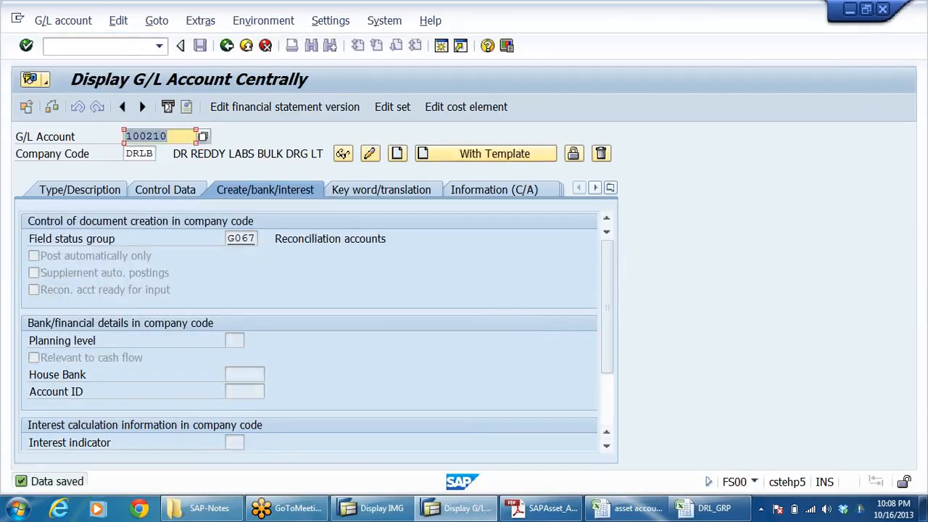
Step: Review the accumulated depreciation account numbers for buildings and for plant and machinery in the asset accounting workbook
left_click(628, 508)
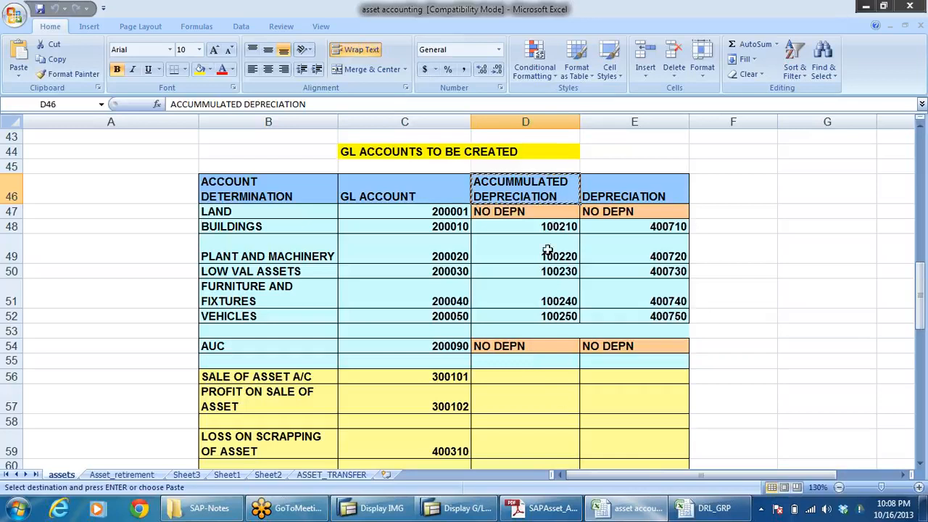
left_click(259, 257)
left_click(530, 228)
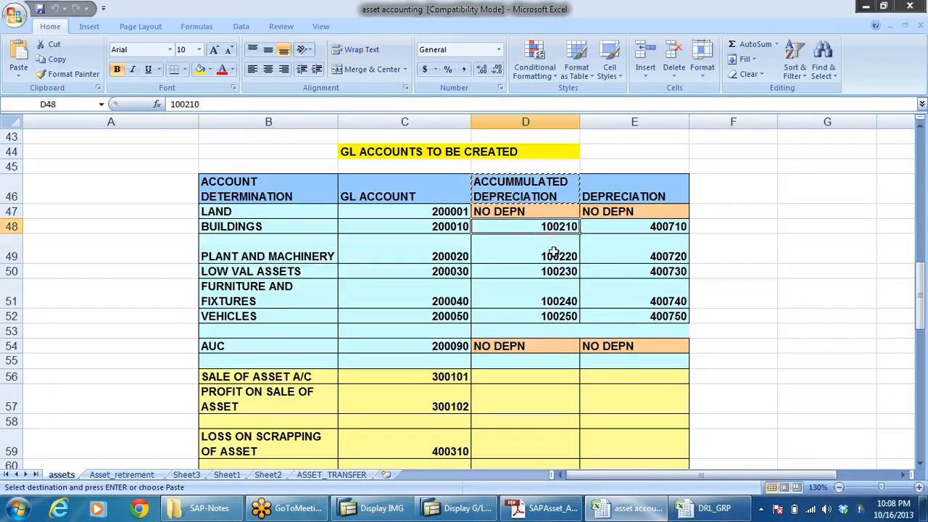
left_click(553, 251)
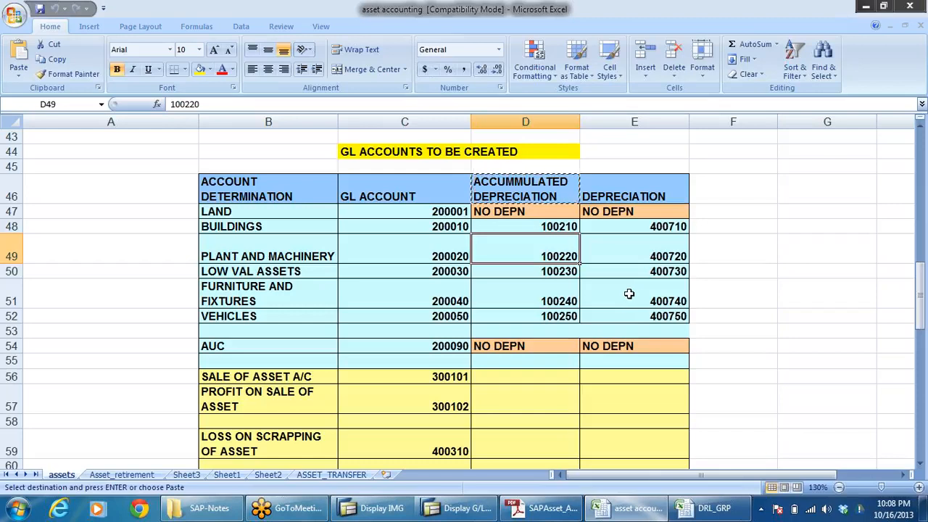
left_click(559, 230)
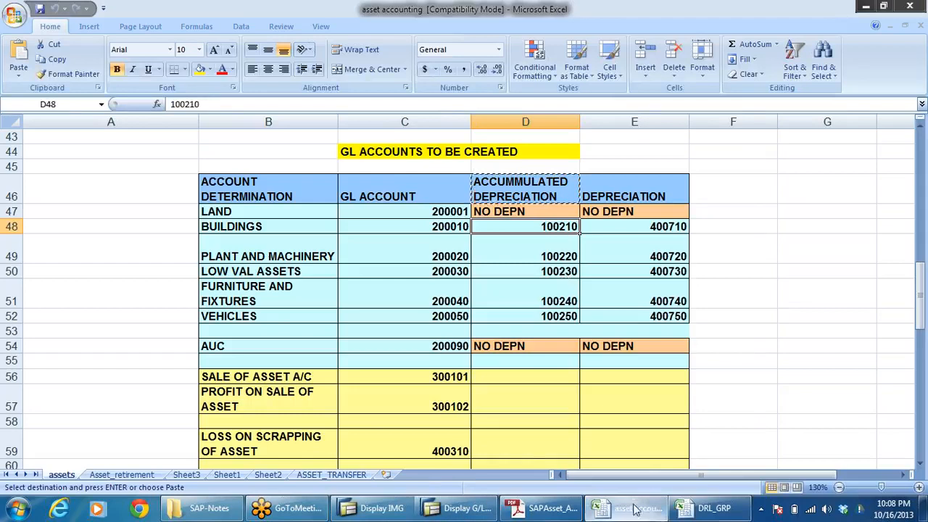
Step: Check the number range of the ACCUMULATED DEPRECIATION account group in the DRL_GRP workbook
left_click(714, 507)
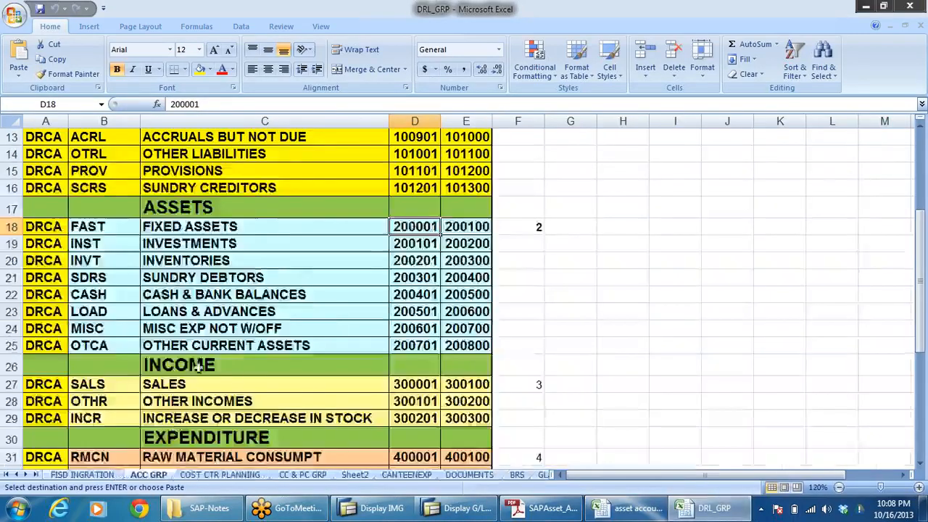
scroll(216, 326, "up", 3)
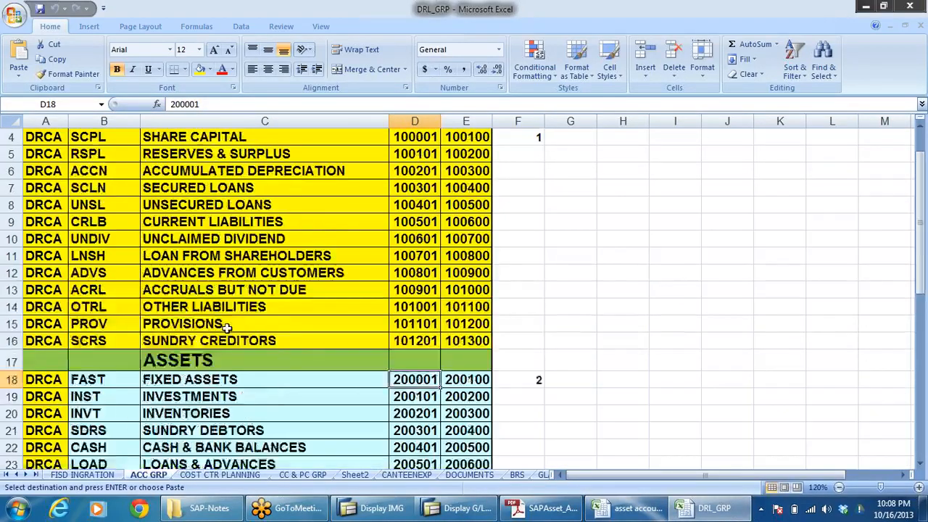
scroll(216, 326, "up", 1)
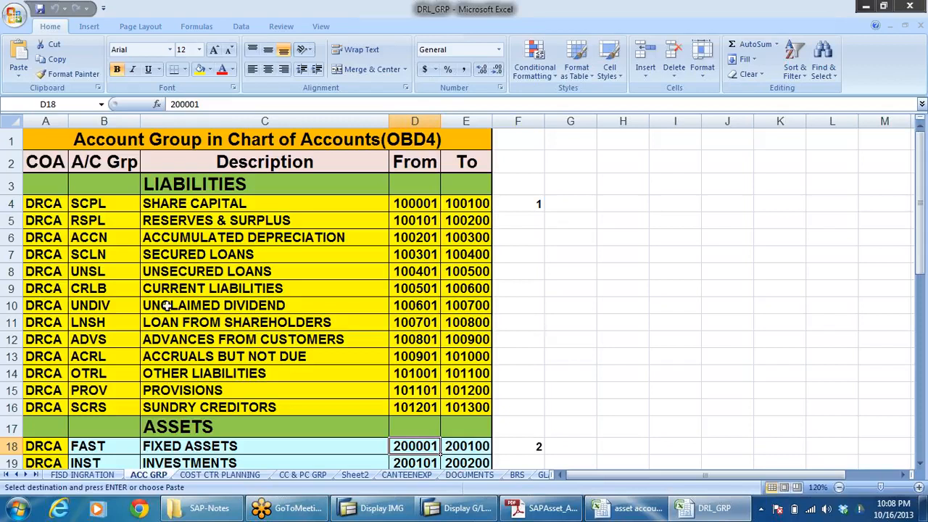
left_click(194, 340)
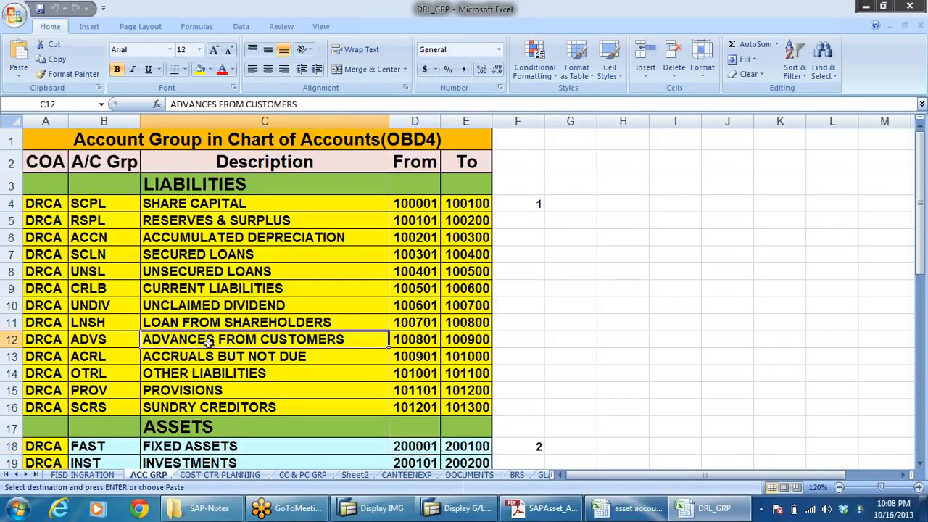
left_click(192, 358)
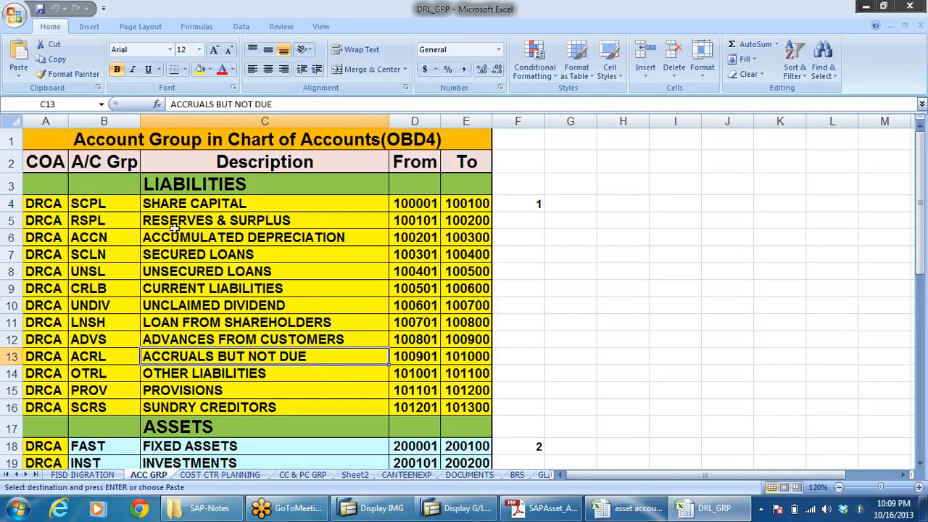
left_click(206, 235)
key("Right")
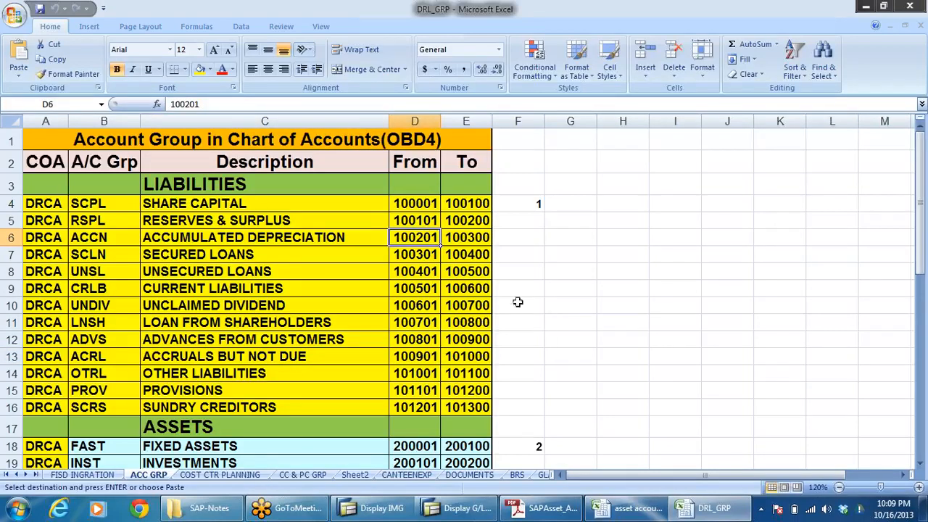
left_click(468, 237)
left_click(415, 244)
Step: Return to the asset accounting workbook and compare the accumulated depreciation entries for land and buildings
key("alt+Tab")
key("Escape")
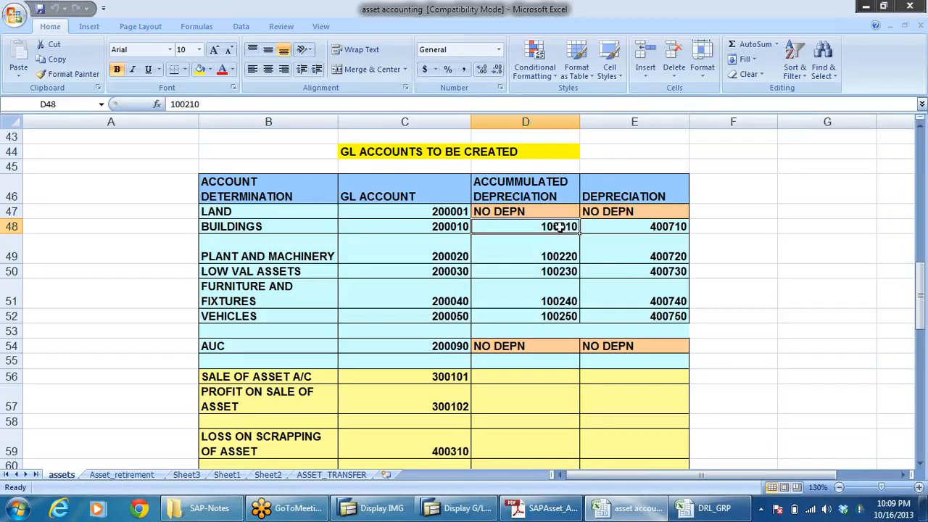
left_click(557, 213)
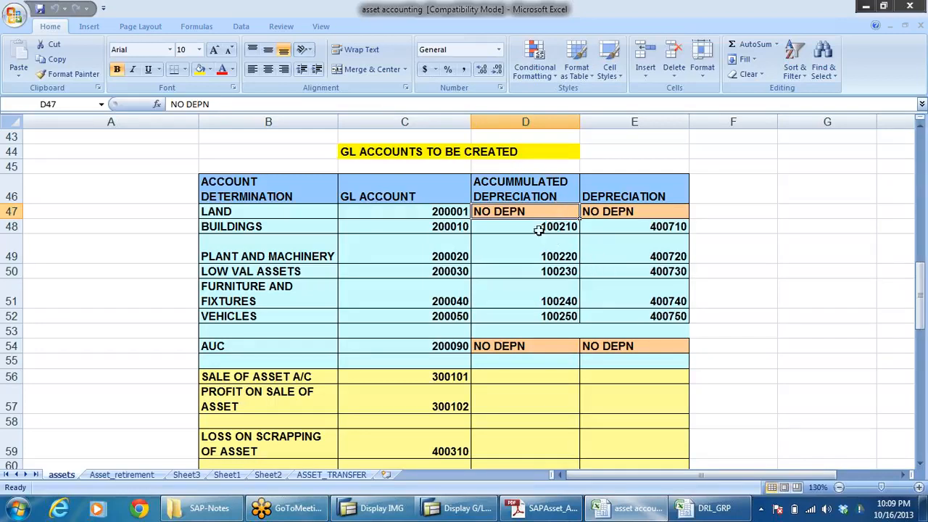
left_click(540, 229)
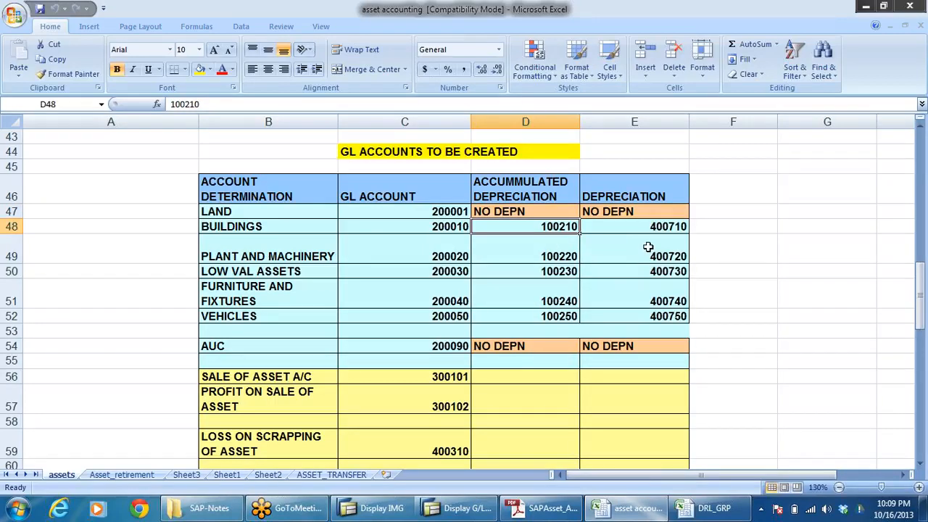
left_click(707, 508)
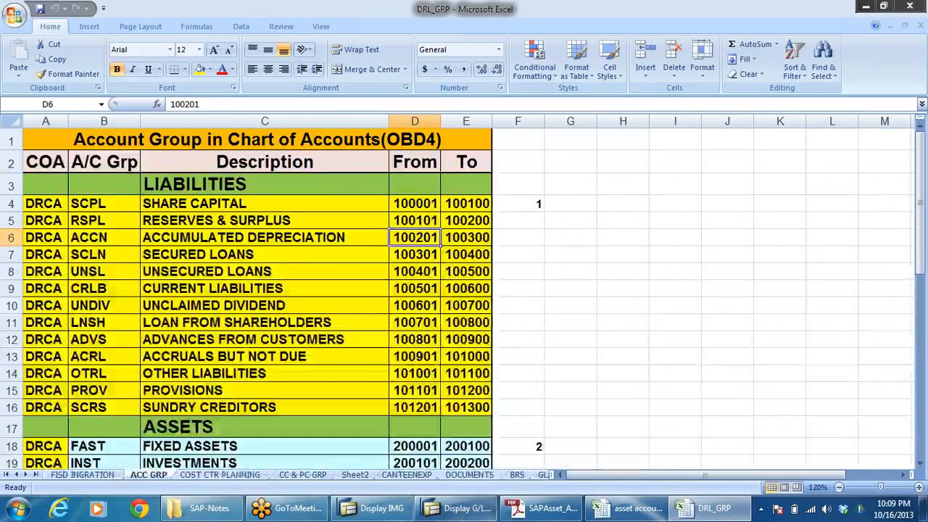
left_click(468, 509)
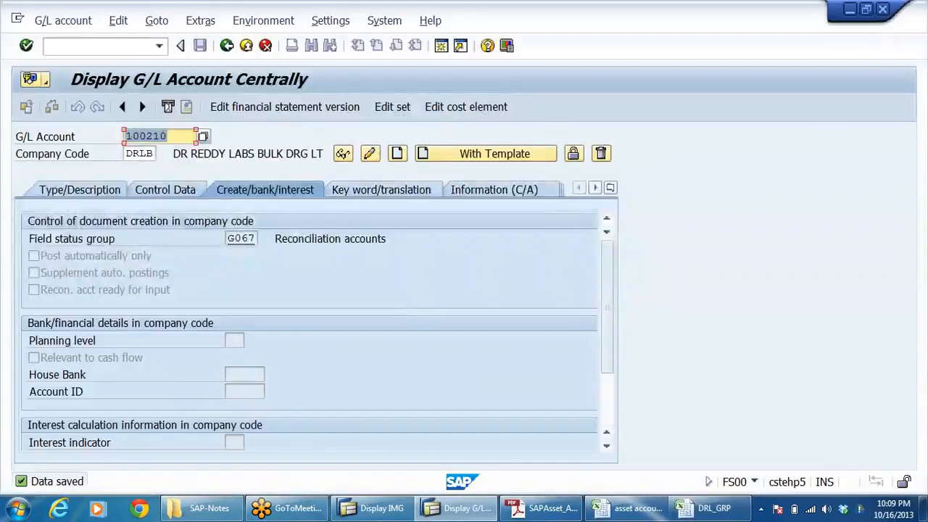
key("alt+Tab")
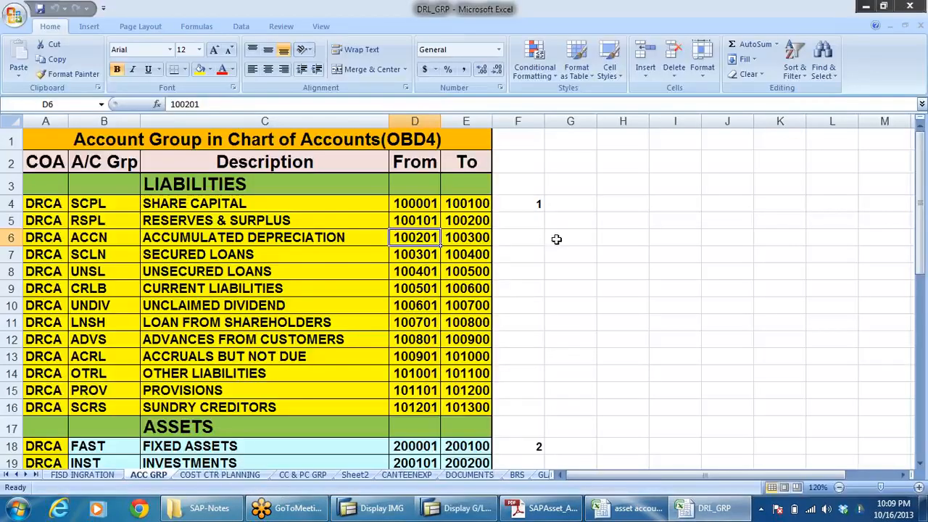
Step: Copy the plant and machinery accumulated depreciation number 100220 from the asset accounting workbook and enter it as the G/L account in SAP
left_click(628, 508)
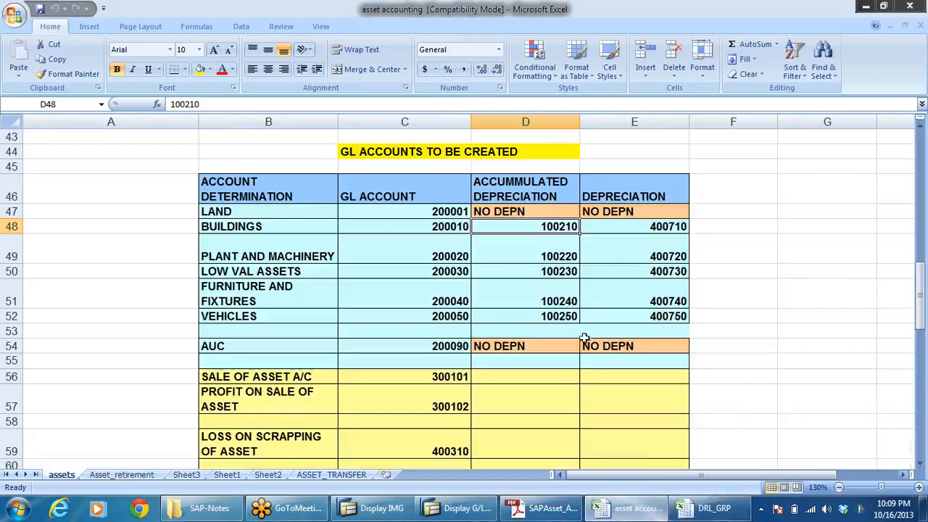
left_click(555, 262)
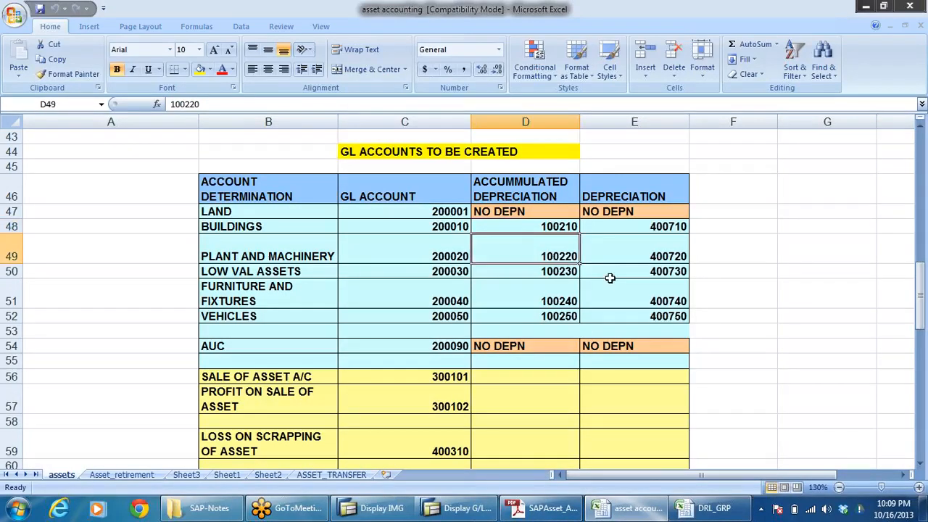
key("ctrl+c")
key("ctrl+Tab")
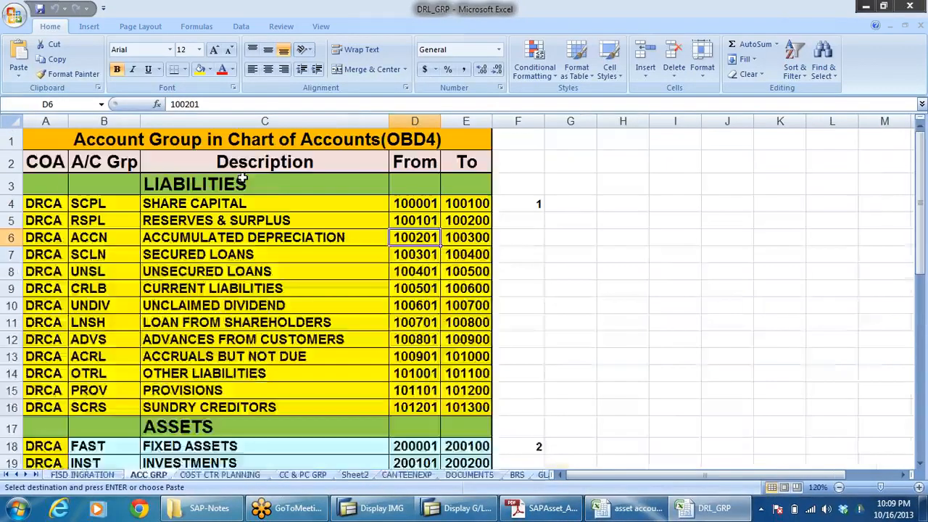
left_click(461, 508)
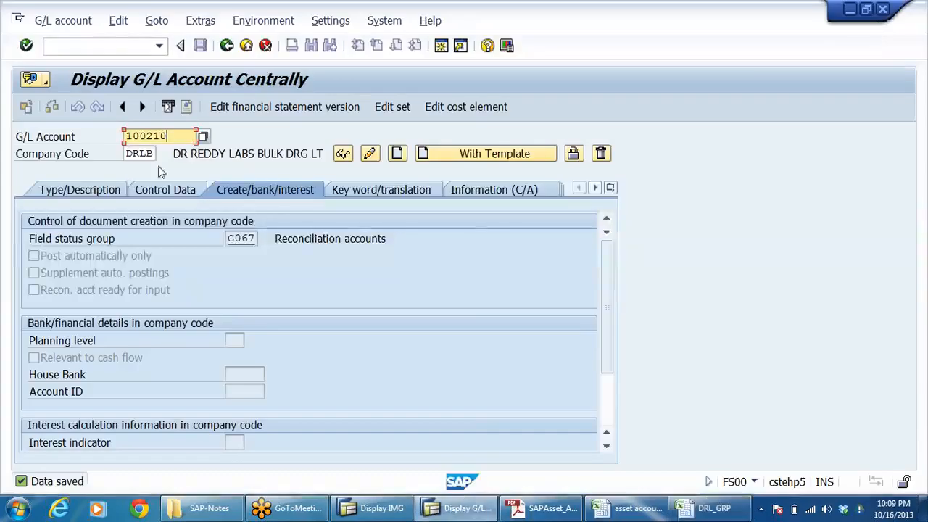
key("ctrl+a")
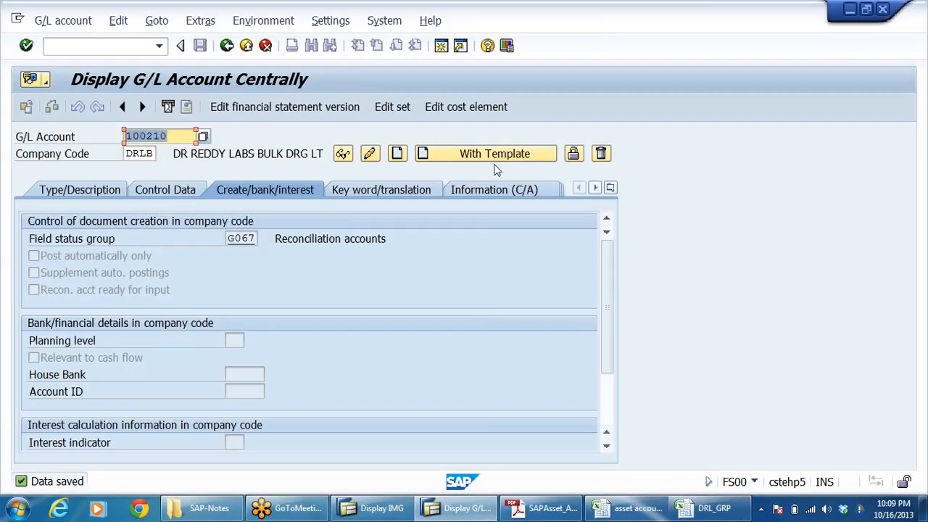
key("ctrl+v")
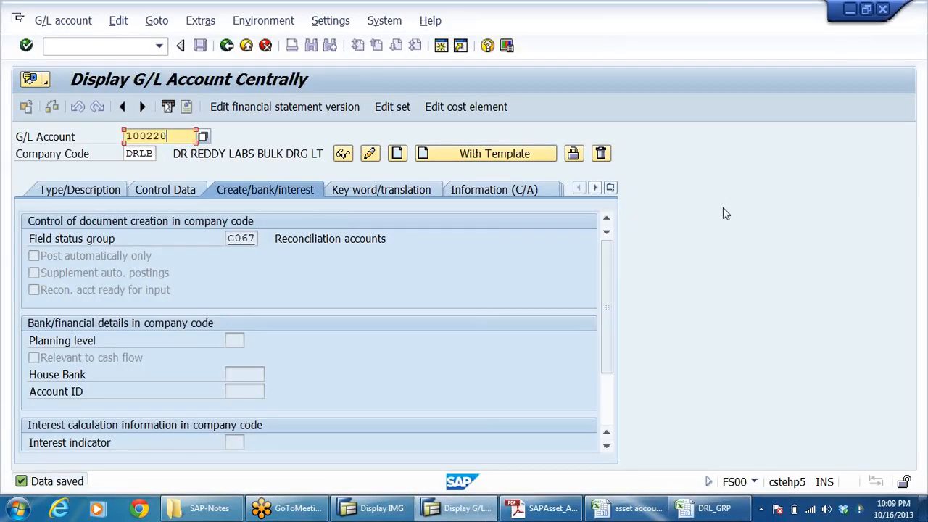
Step: Create account 100220 in company code DRLB using account 100210 as the template
left_click(448, 156)
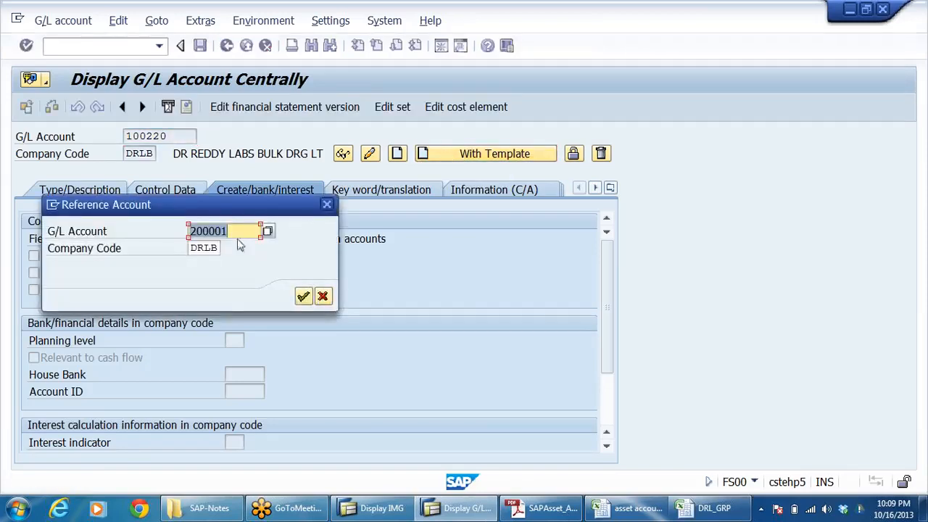
key("ctrl+a")
type("100")
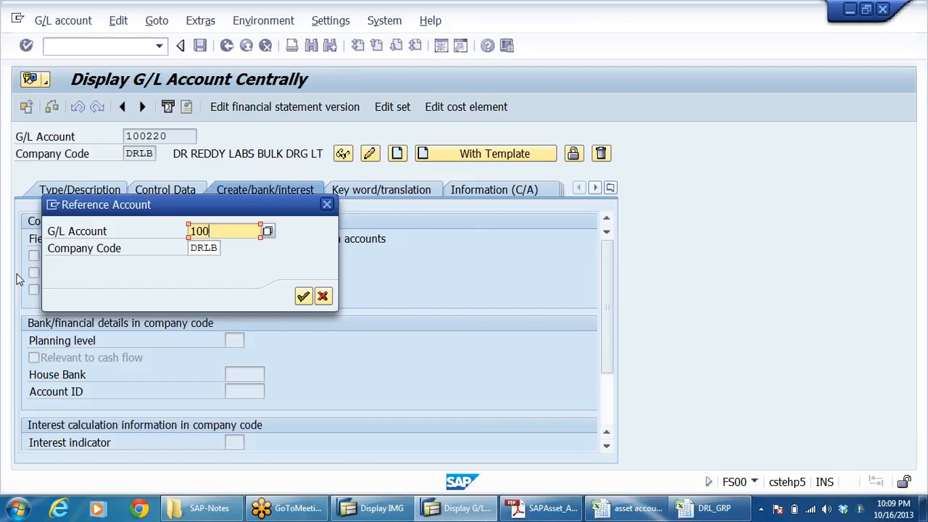
type("210")
key("Return")
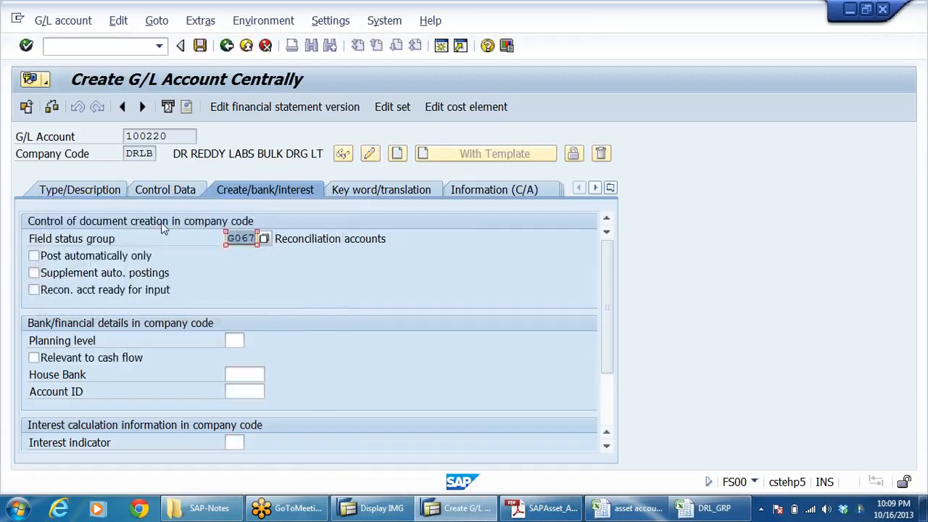
Step: Change the G/L long text of account 100220 to ACCUMMULATED DEPRECIATION ON PLANT & MACHINERY
left_click(51, 191)
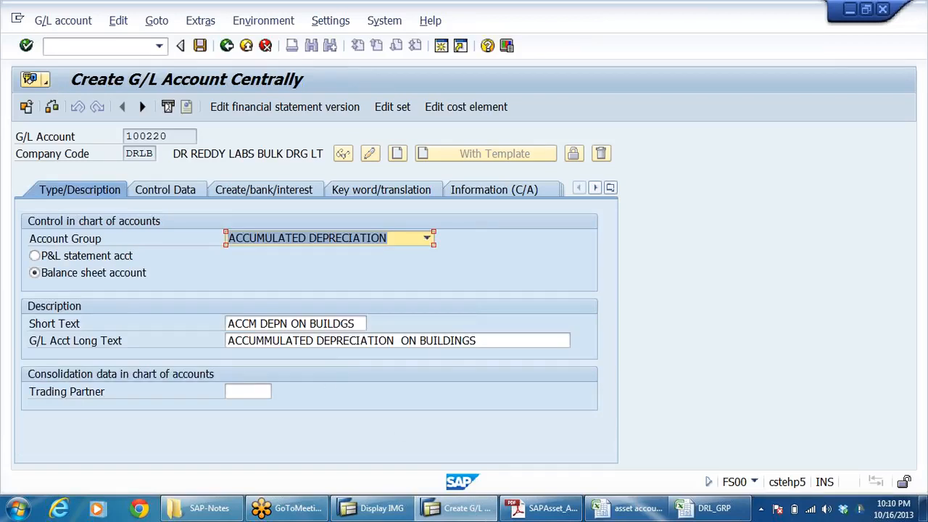
left_click(533, 341)
key("BackSpace")
key("BackSpace")
key("BackSpace")
key("BackSpace")
key("BackSpace")
key("BackSpace")
key("BackSpace")
key("BackSpace")
key("BackSpace")
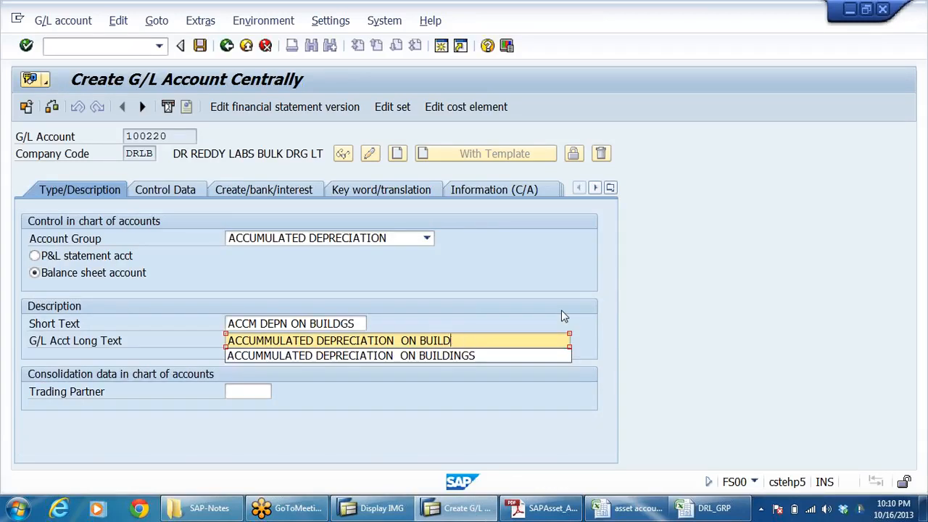
type("P")
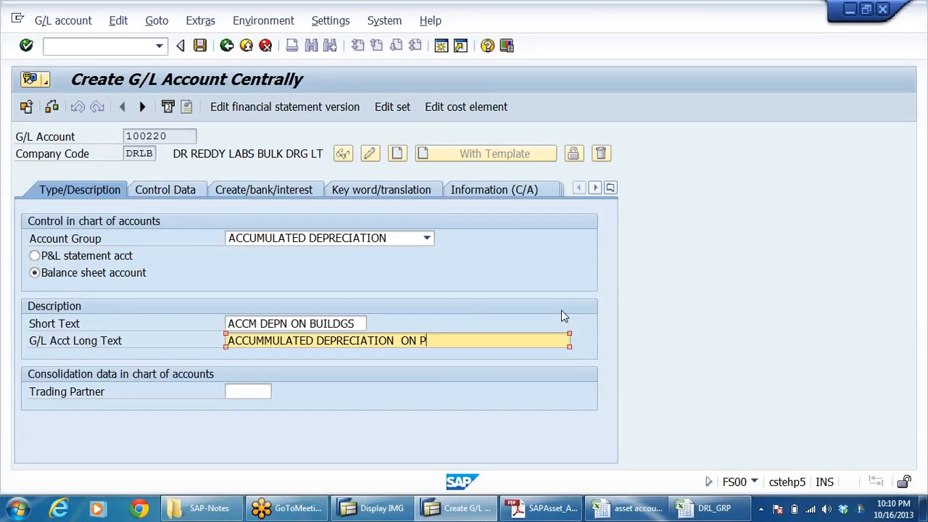
type("LANT & MACHINERY")
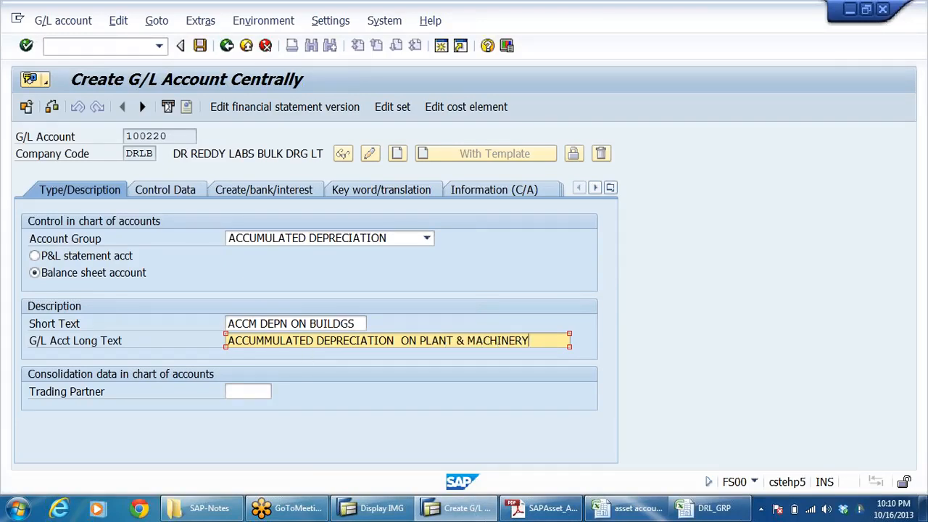
Step: Change the short text of account 100220 to ACCM DEPN ON P&M and save the account
left_click(357, 323)
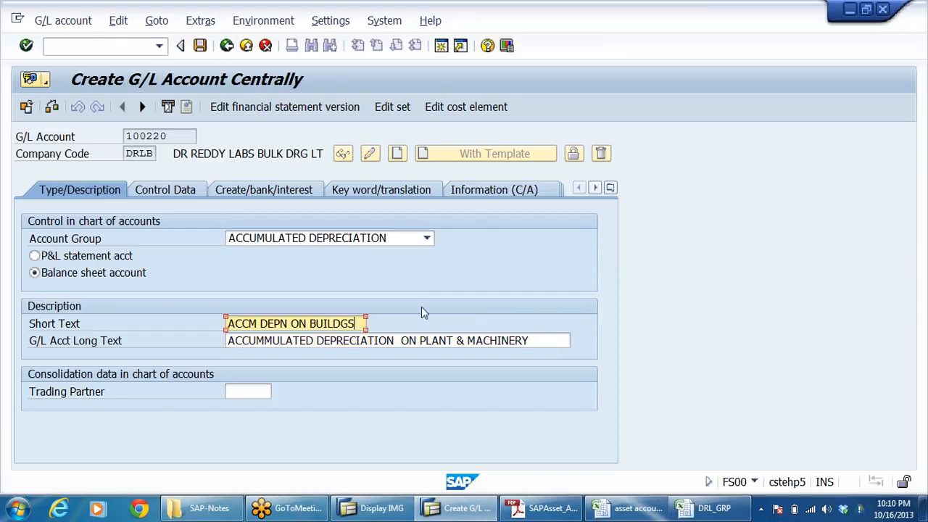
key("BackSpace")
key("BackSpace")
key("BackSpace")
key("BackSpace")
key("BackSpace")
key("BackSpace")
key("BackSpace")
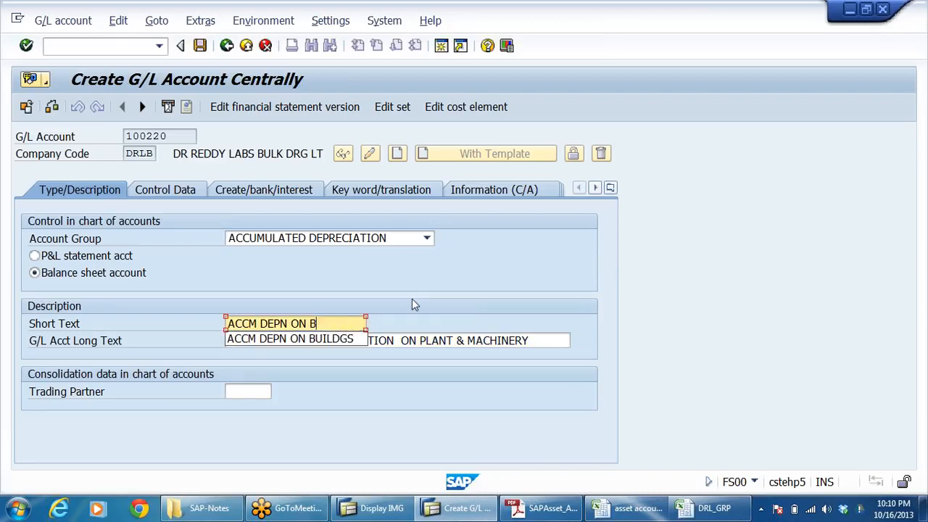
type("P&M")
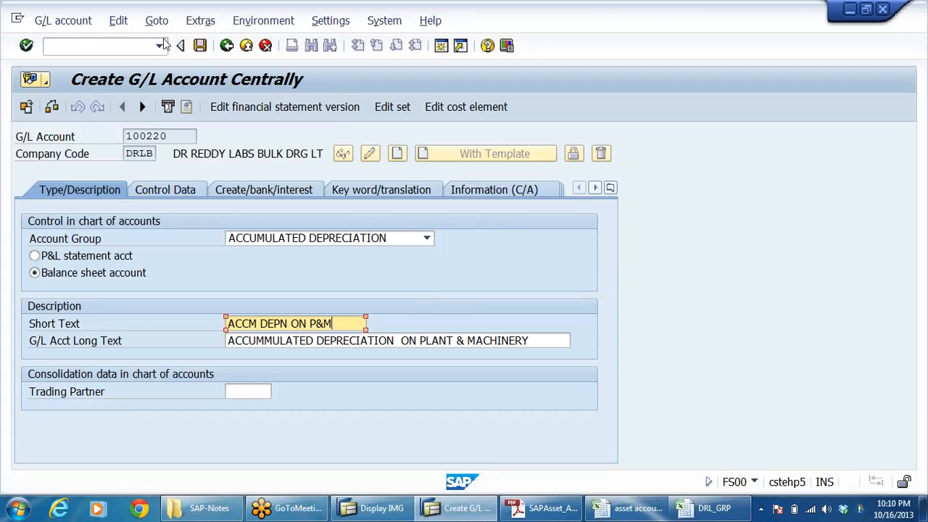
left_click(200, 45)
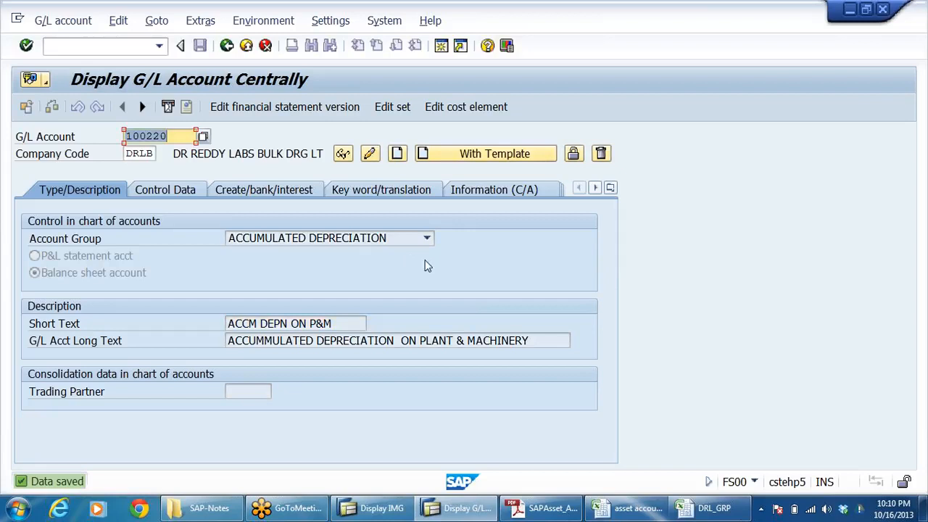
Step: Return to the asset accounting workbook and compare the depreciation and accumulated depreciation entries for land, buildings and AUC
left_click(629, 508)
key("Escape")
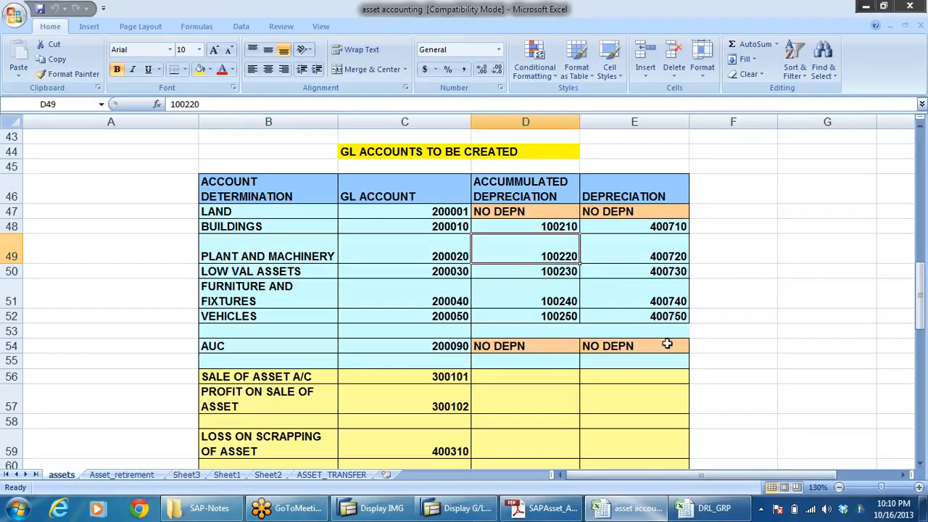
left_click(509, 347)
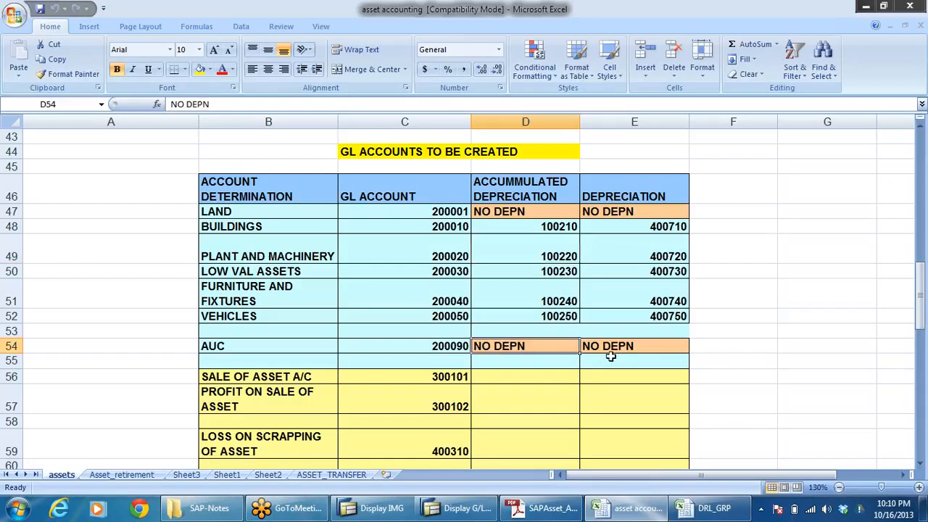
left_click(652, 227)
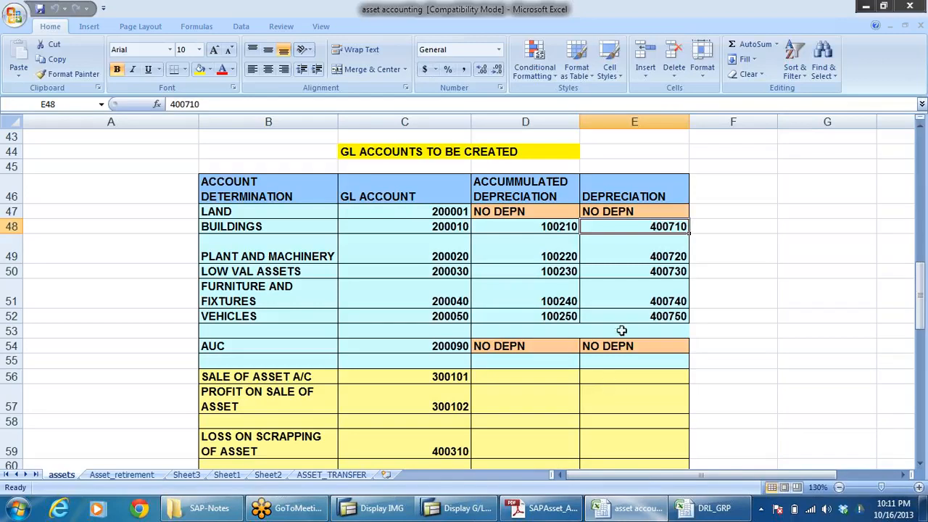
left_click(616, 344)
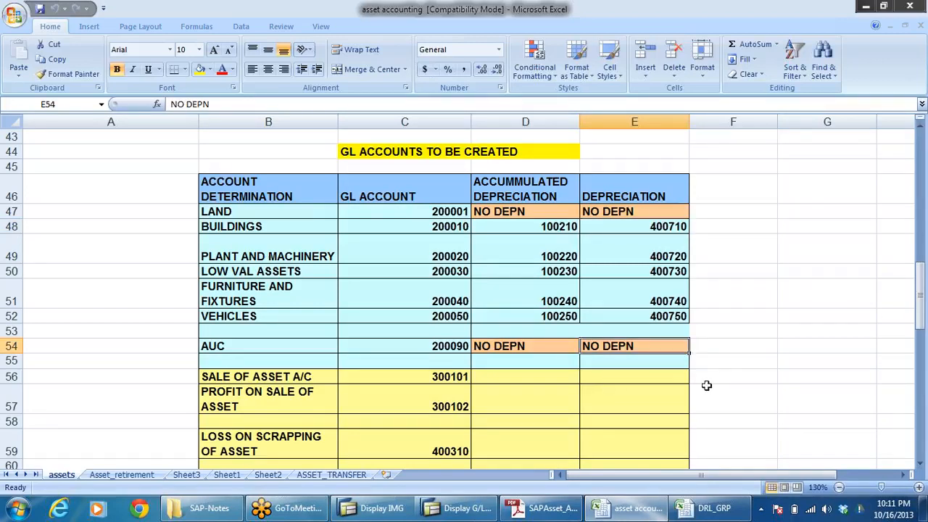
left_click(676, 228)
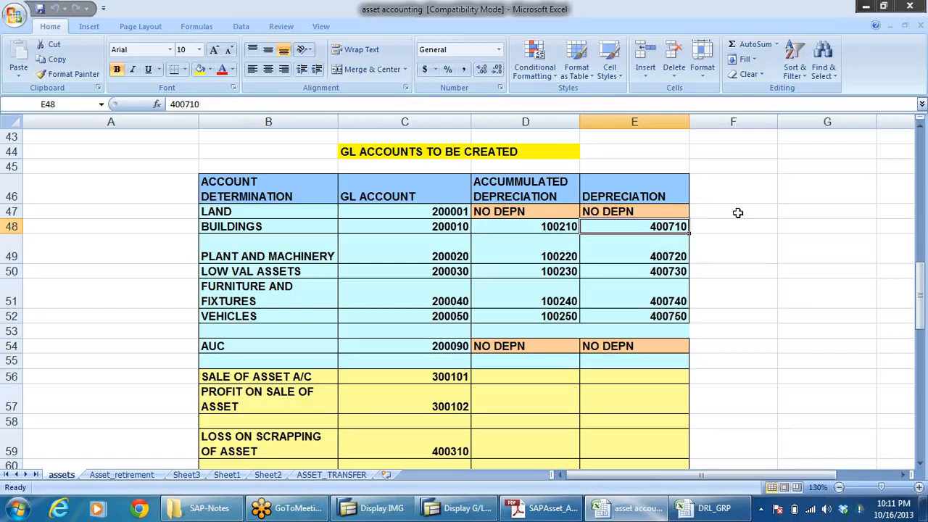
left_click(723, 244)
left_click(653, 214)
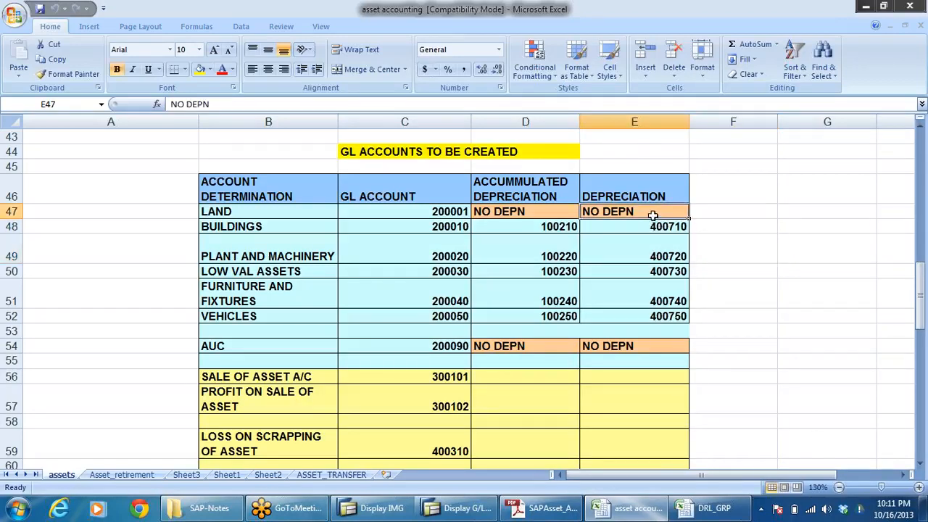
left_click(659, 228)
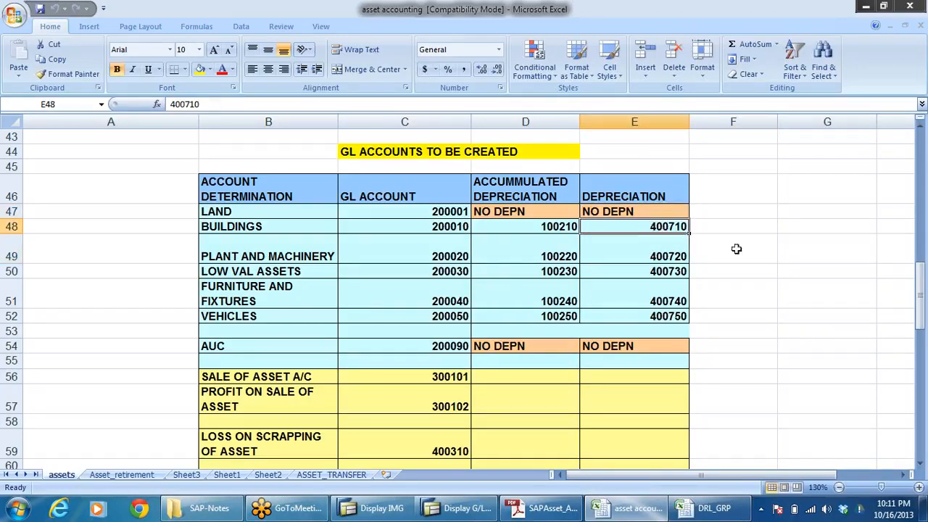
left_click(551, 232)
left_click(465, 229)
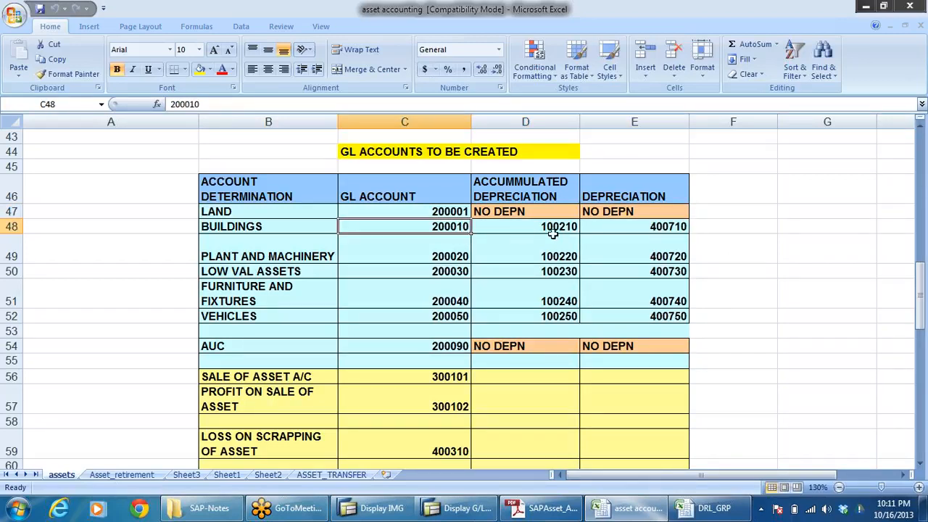
Step: Copy the buildings depreciation account number 400710 from the workbook and enter it as the G/L account in SAP
left_click(655, 228)
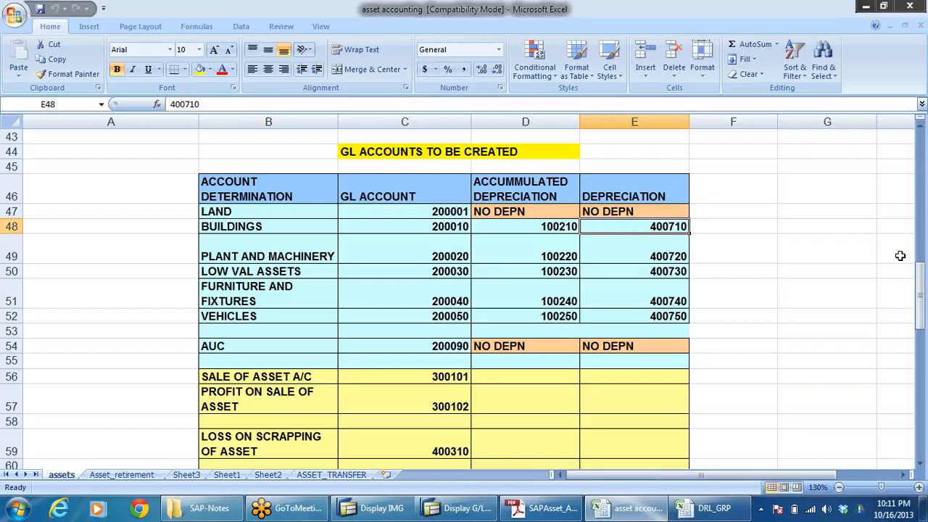
key("ctrl+c")
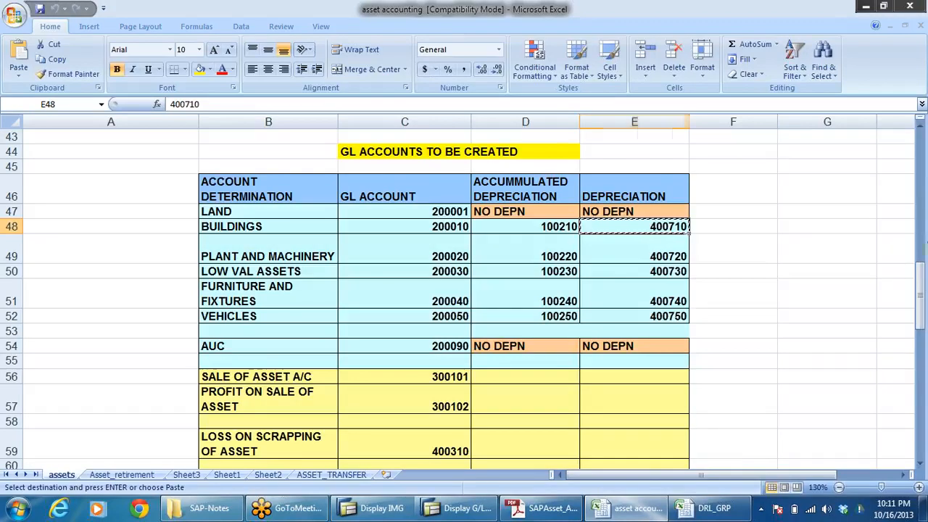
key("alt+Tab")
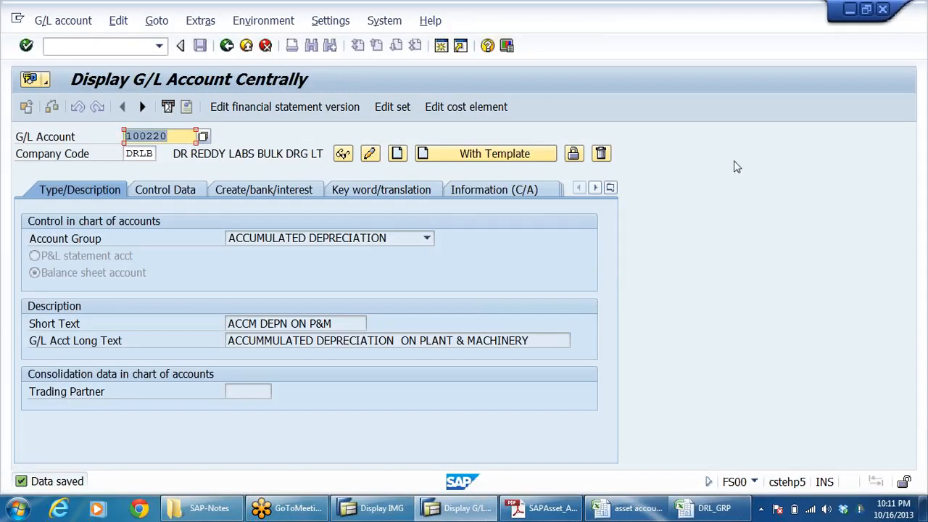
key("ctrl+v")
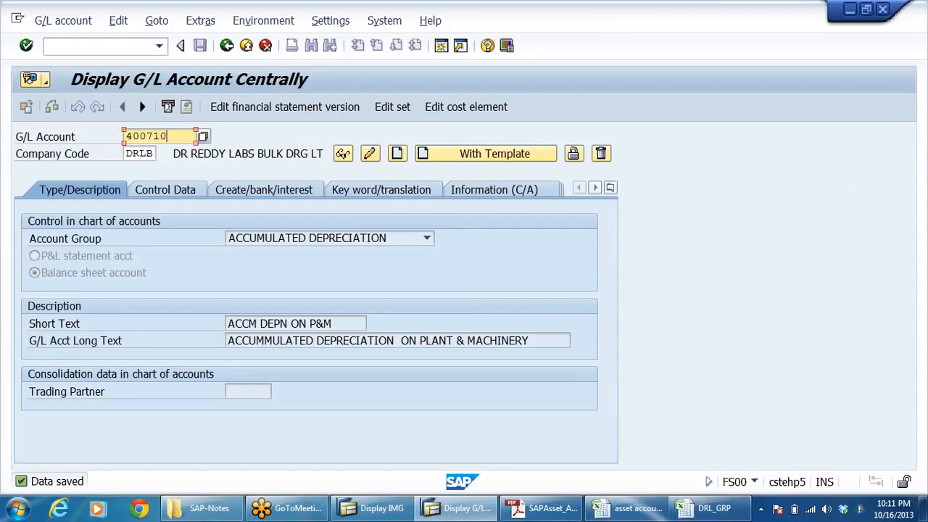
Step: Start creating account 400710 in company code DRLB as a P&L statement account in the DEPRECIATION account group
left_click(396, 153)
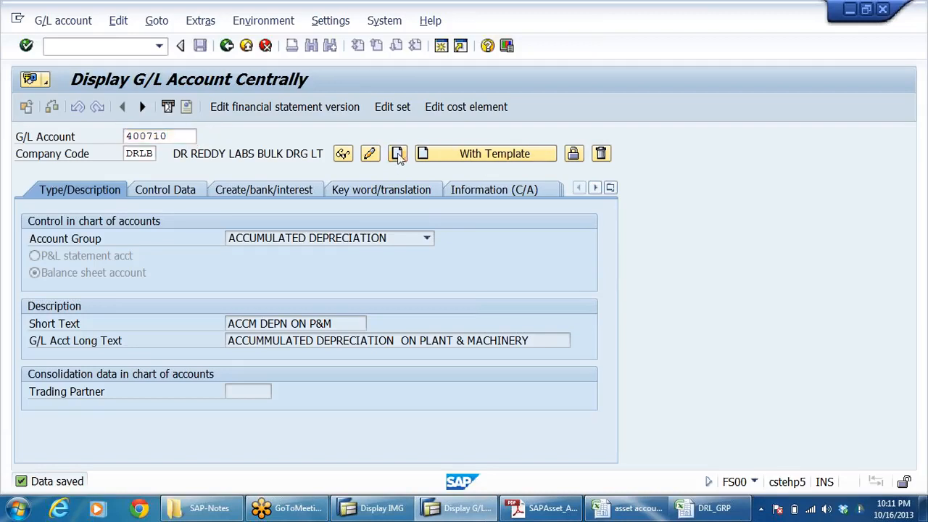
left_click(427, 238)
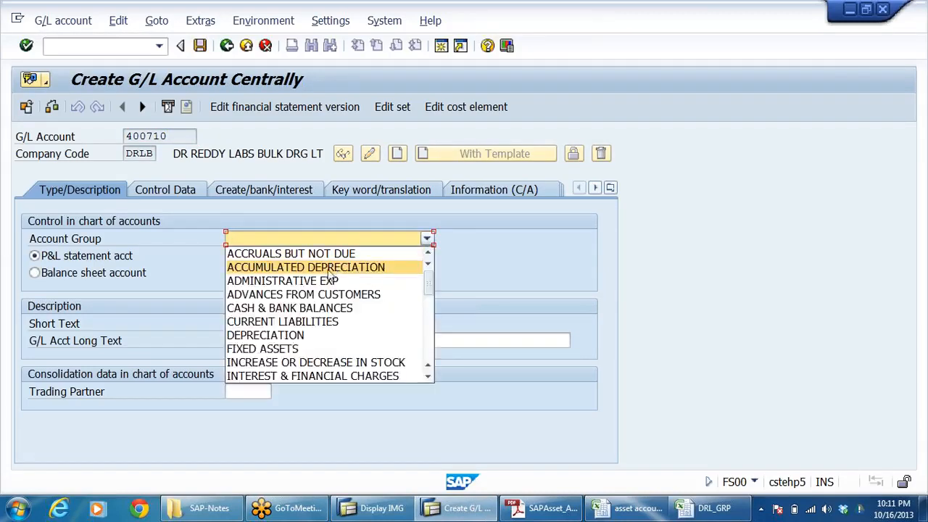
left_click(298, 334)
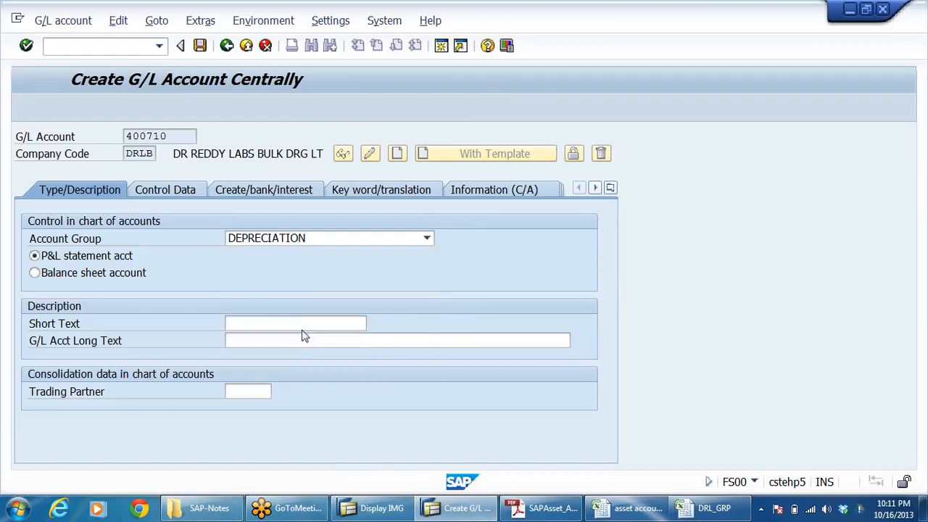
left_click(71, 262)
Step: Enter DEPN ON BUILDINGS as the short text of account 400710
left_click(229, 320)
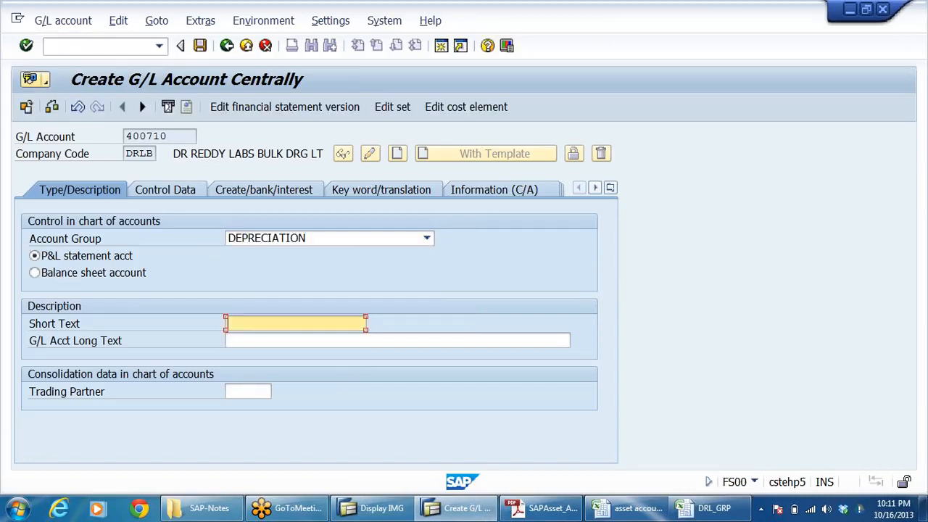
key("alt+Tab")
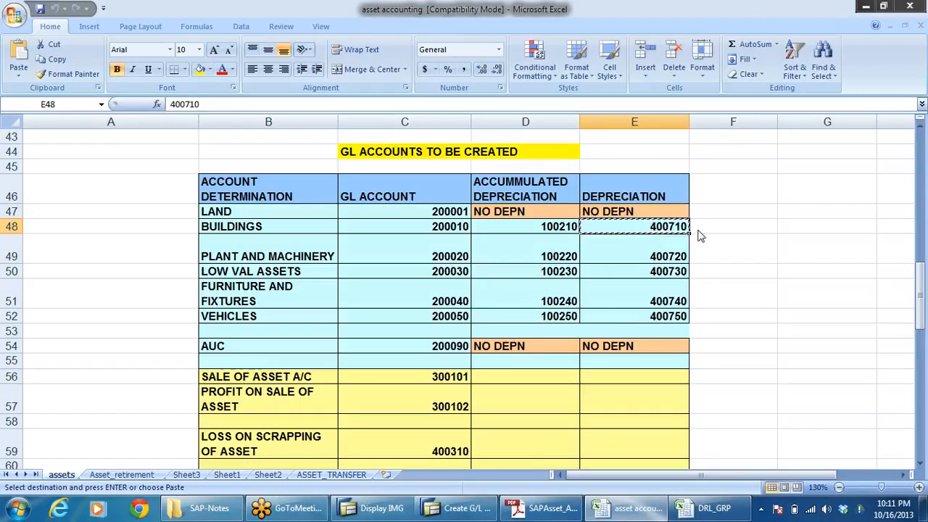
key("alt+Tab")
left_click(229, 340)
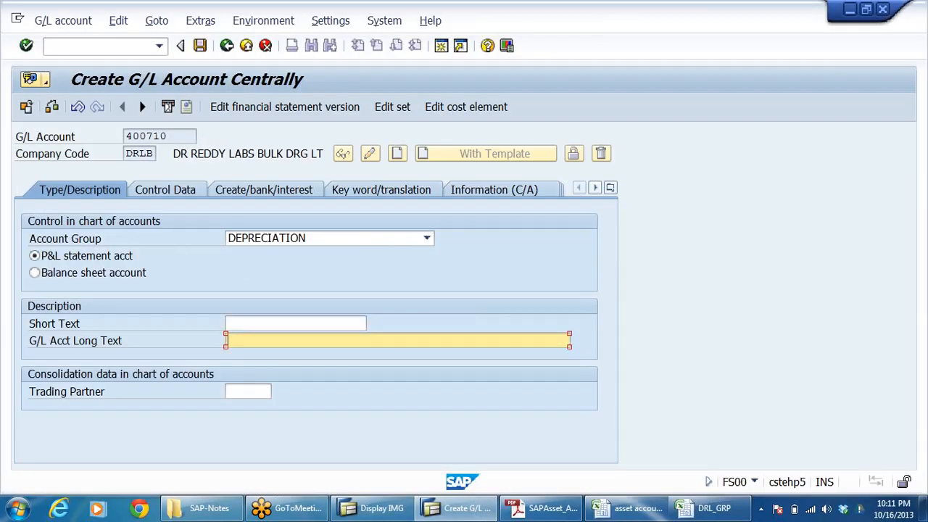
type("DE")
left_click(319, 323)
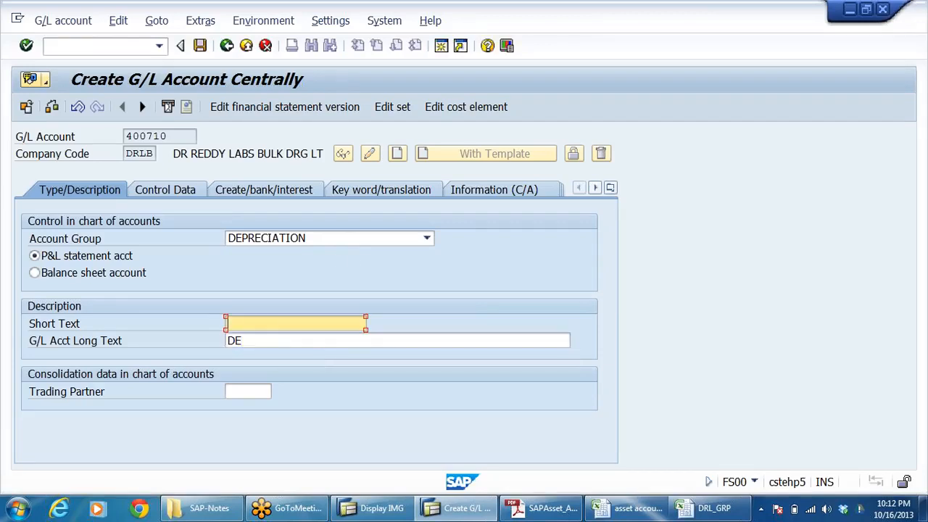
type("DEPN ON BUILDINGS")
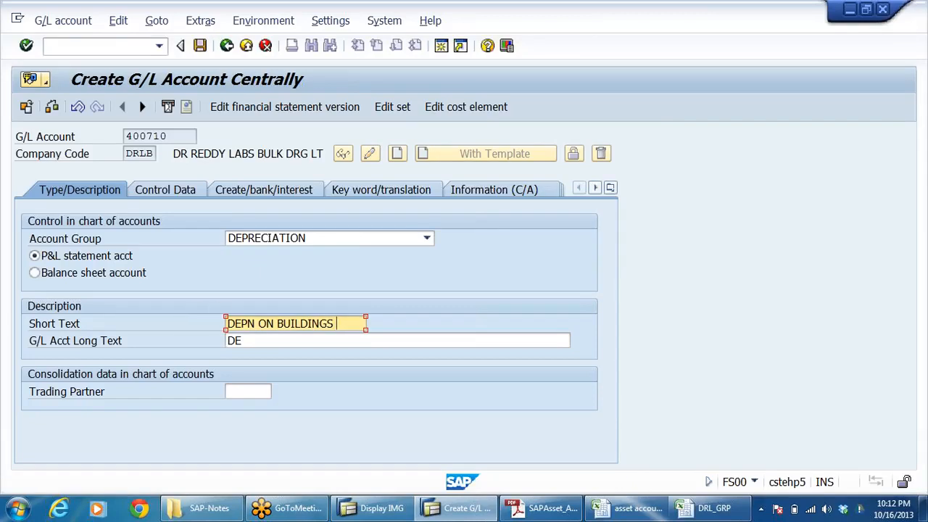
Step: Copy the short text of account 400710 into its G/L long text, replacing the partial entry
left_click_drag(336, 324, 59, 377)
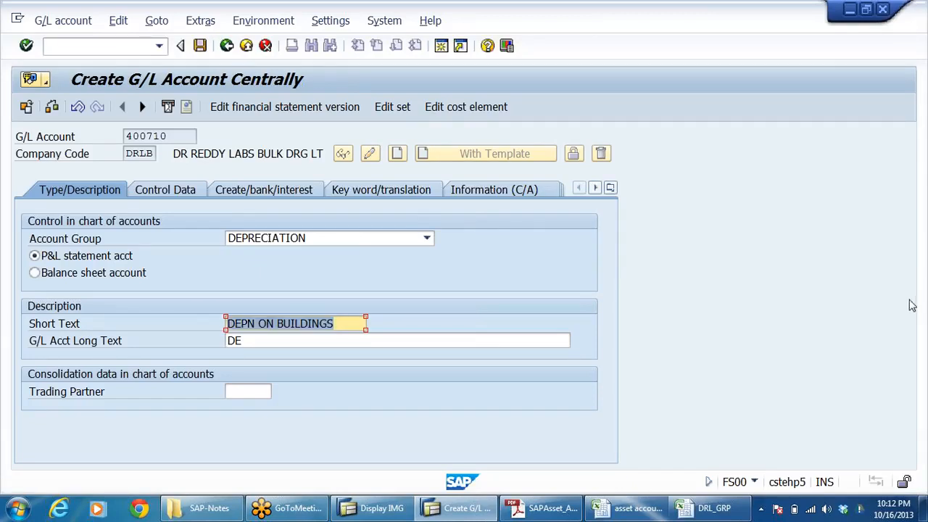
left_click_drag(244, 341, 68, 390)
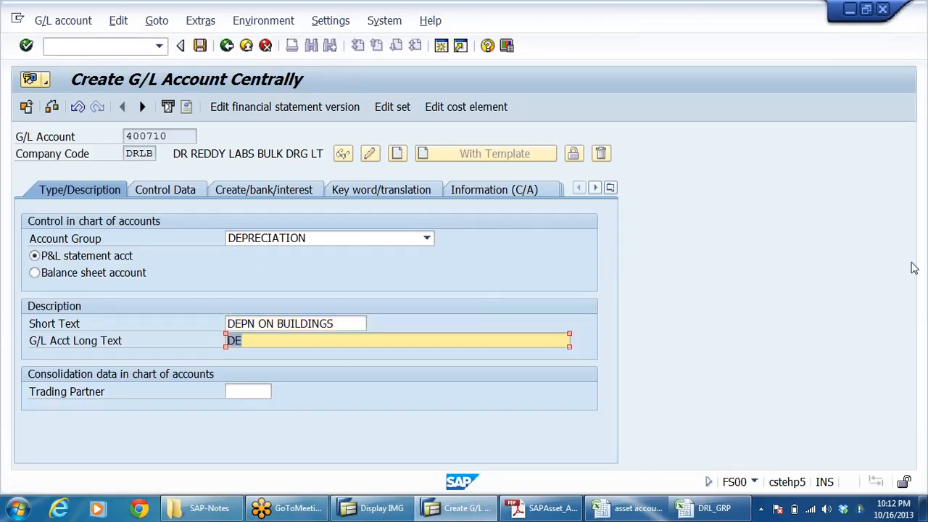
key("ctrl+v")
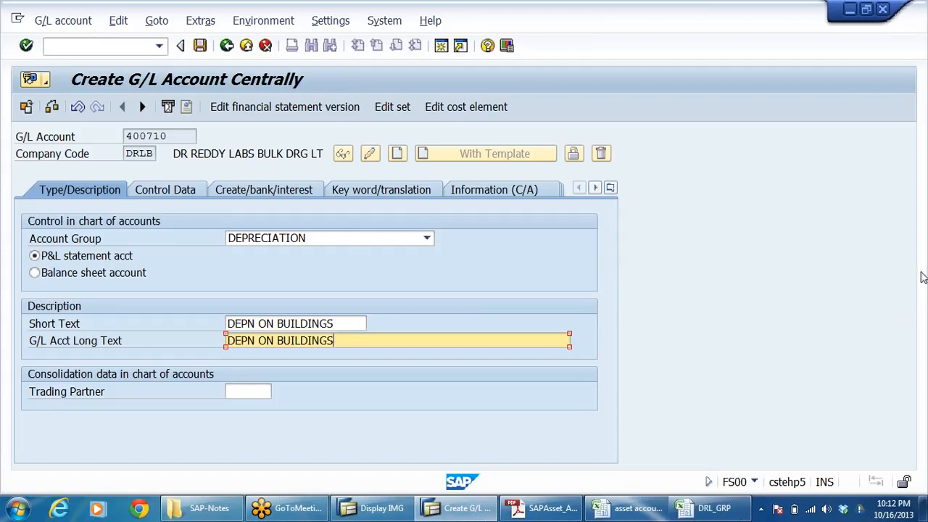
Step: Enable line item display and set the sort key to 018 in the control data of account 400710
left_click(164, 188)
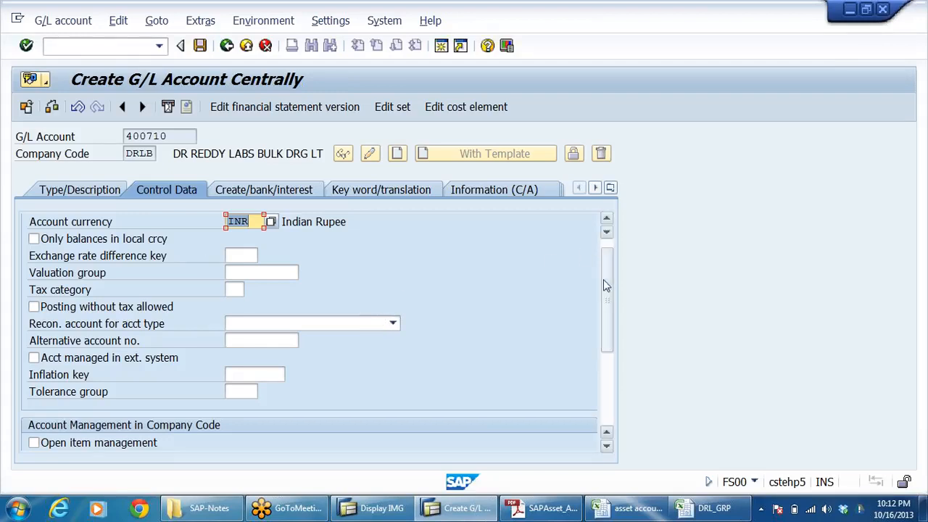
left_click_drag(604, 279, 605, 272)
left_click(67, 190)
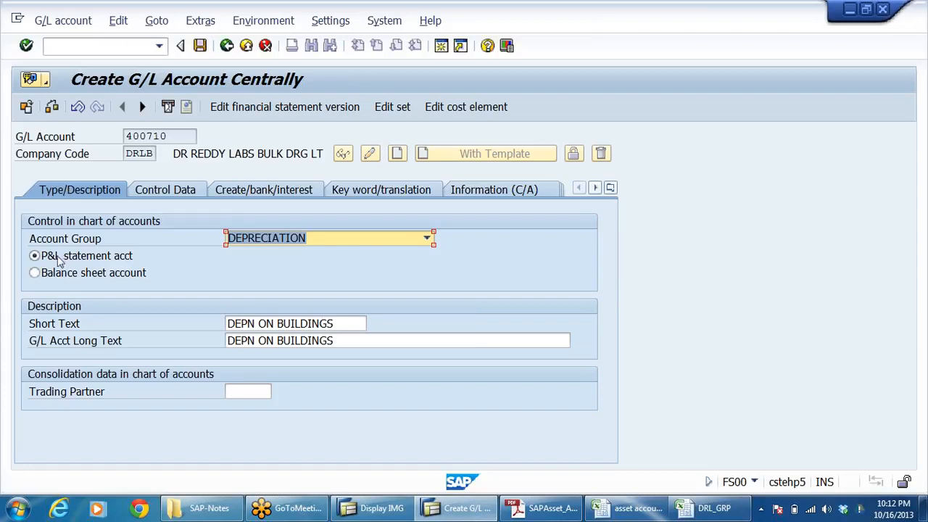
left_click(165, 188)
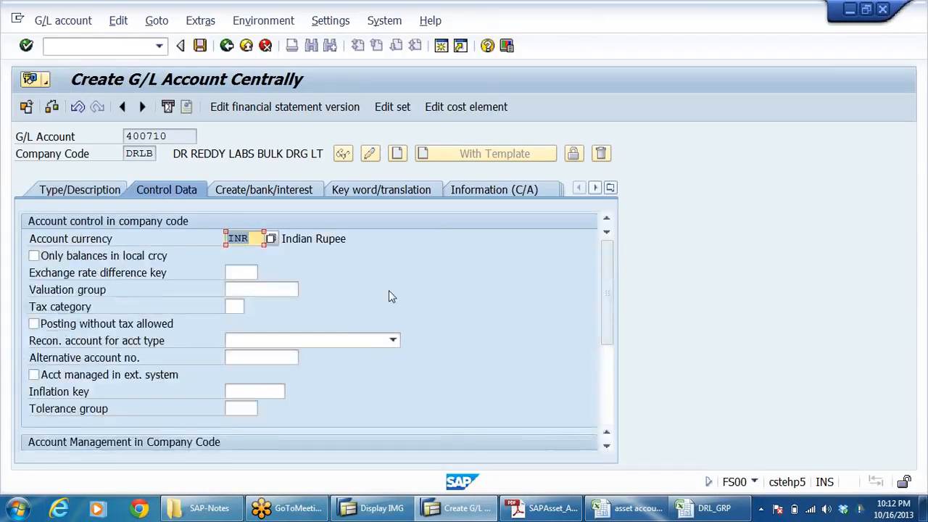
scroll(391, 291, "down", 2)
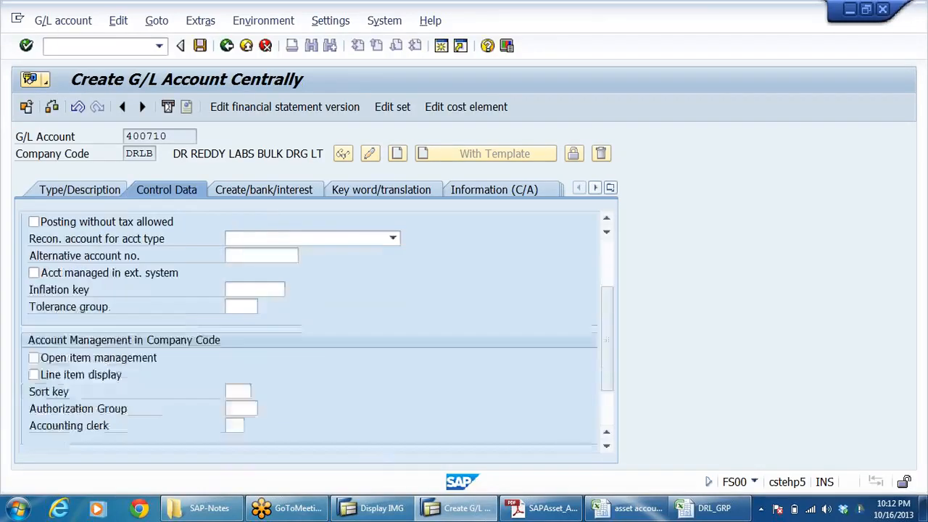
left_click(112, 378)
left_click(236, 391)
key("space")
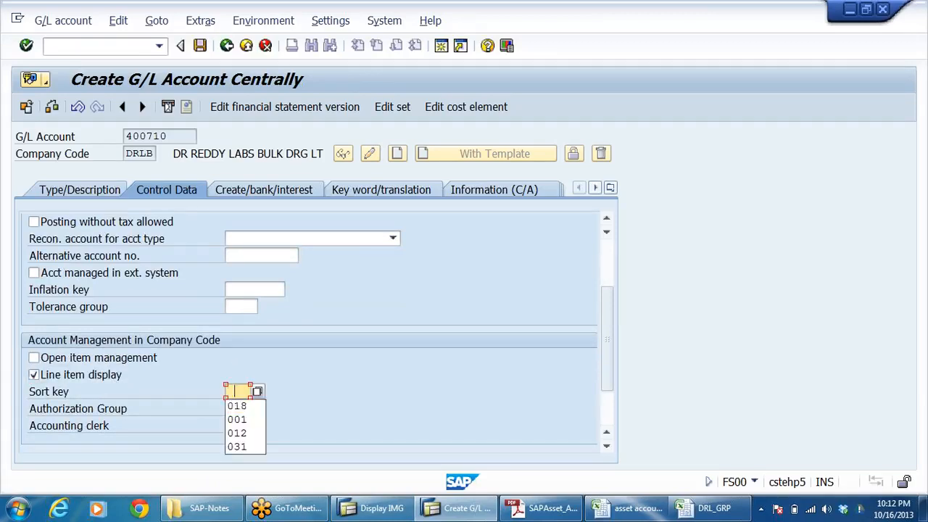
left_click(244, 407)
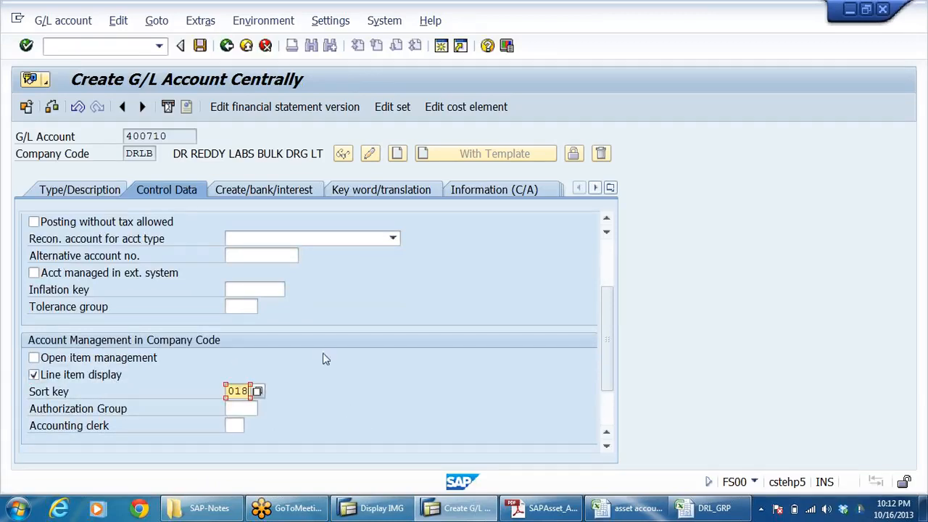
key("Return")
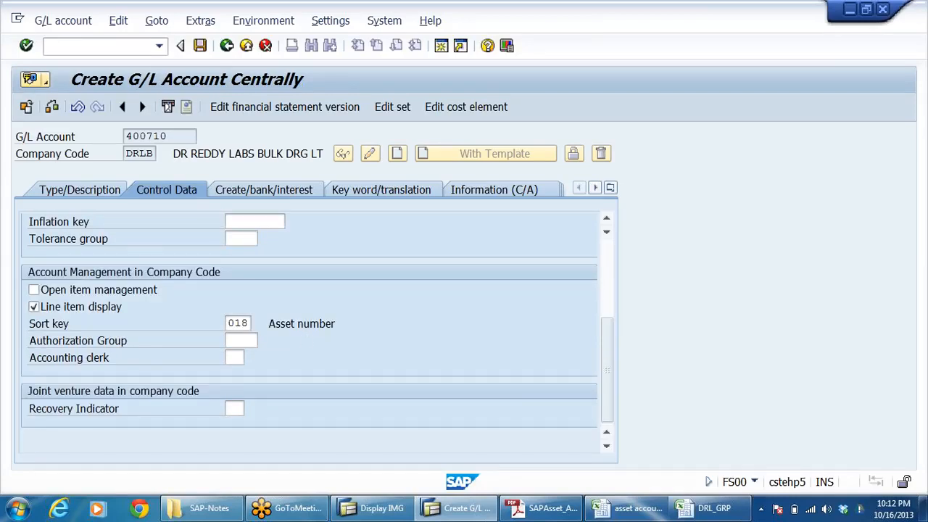
scroll(308, 333, "up", 4)
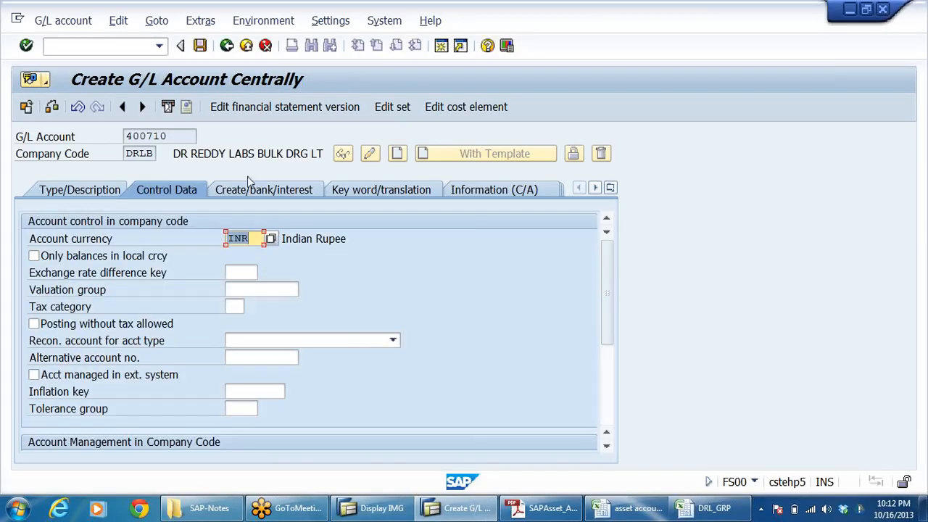
Step: Assign field status group G001 to account 400710 and save the account
left_click(261, 189)
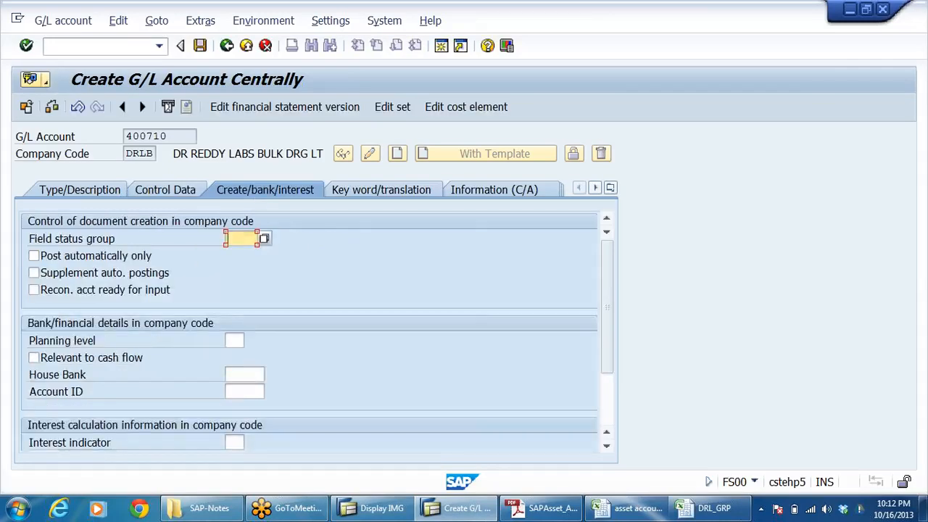
type("g")
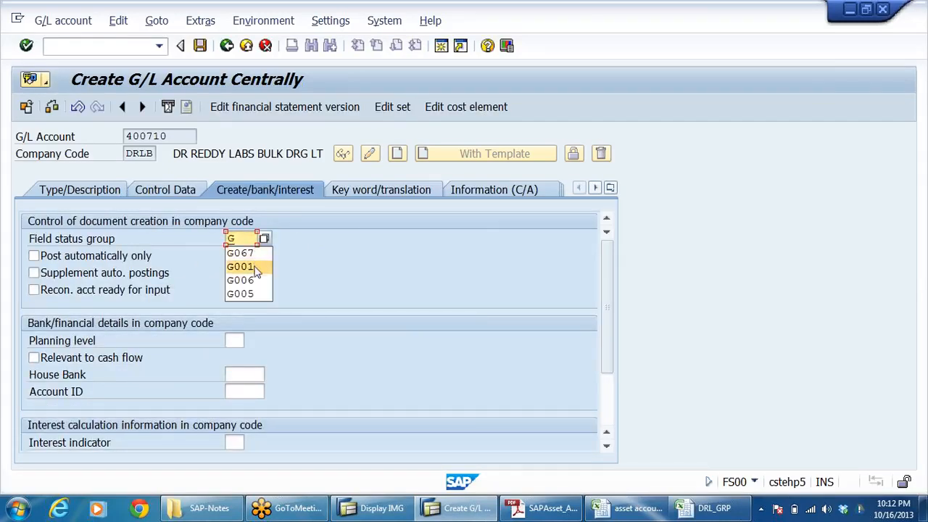
left_click(255, 268)
key("Return")
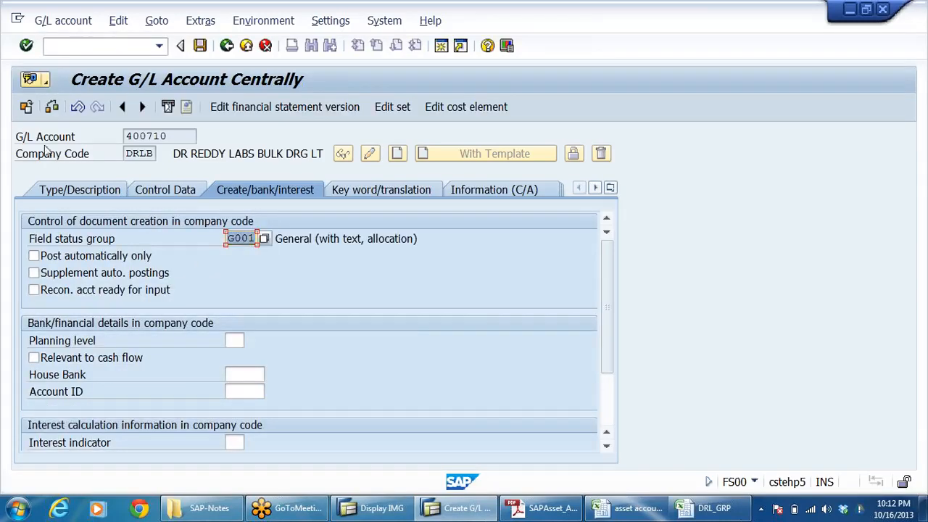
left_click(201, 46)
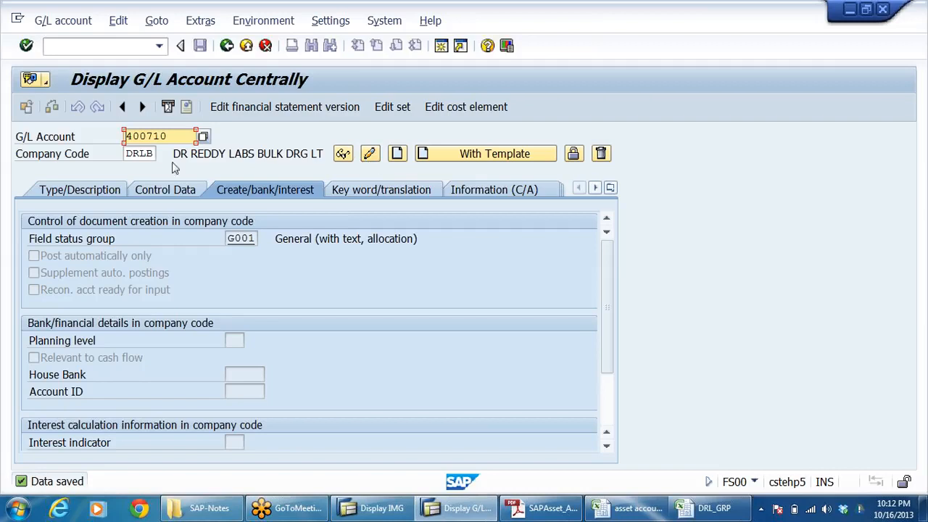
Step: Start creating G/L account 400720 in company code DRLB, using account 400710 as the reference template
type("400720")
left_click(636, 508)
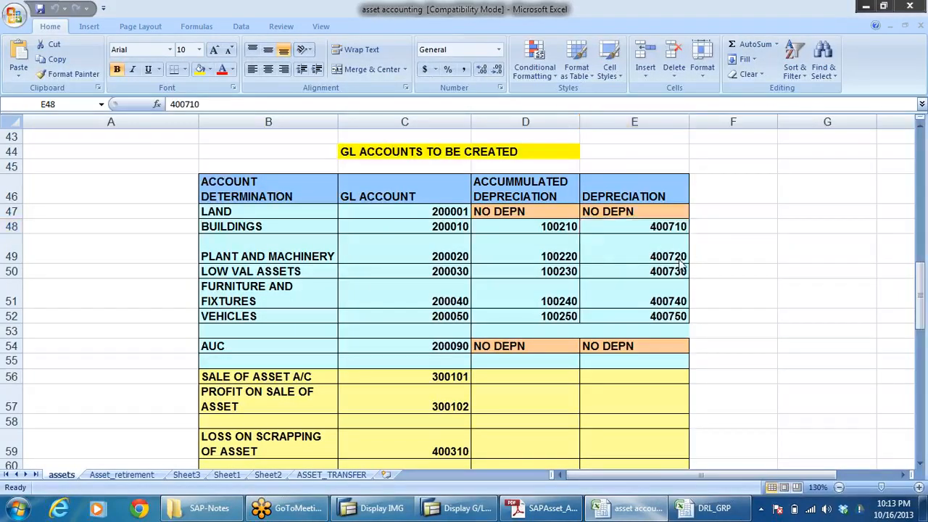
key("alt+Tab")
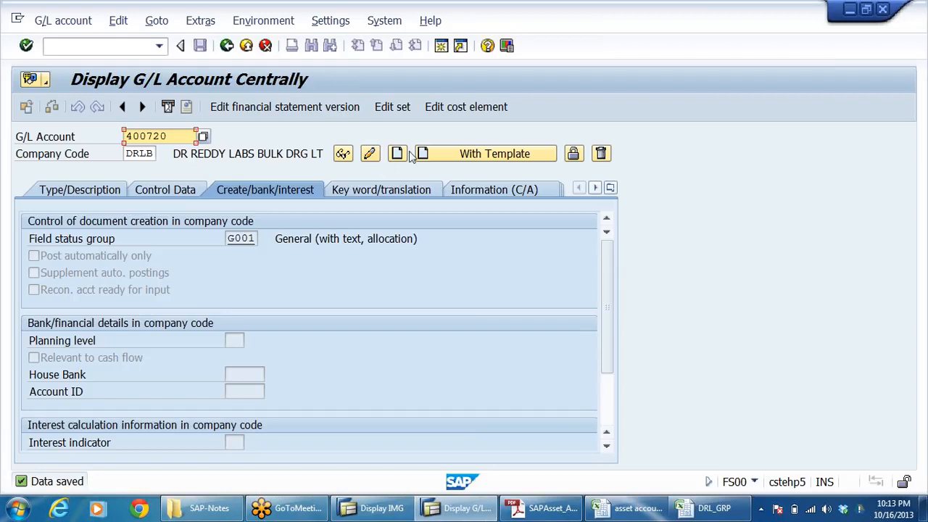
left_click(461, 155)
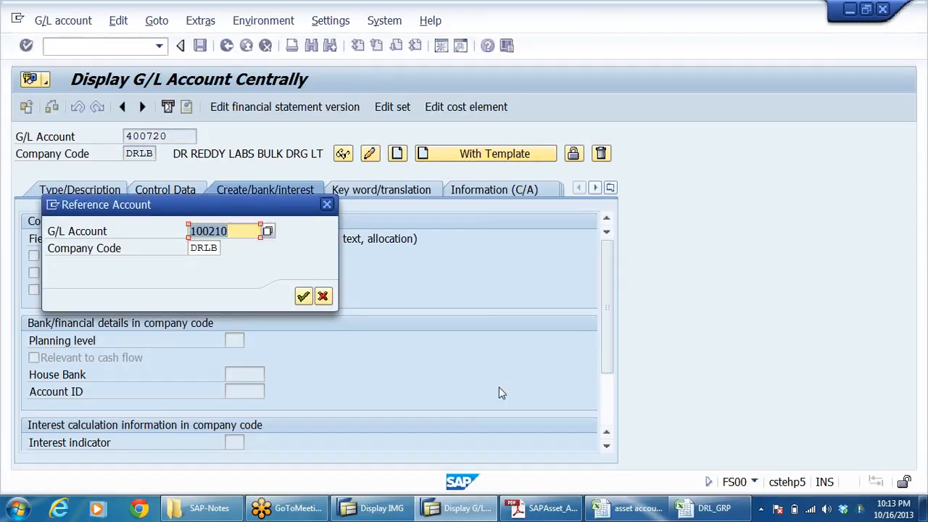
type("4007")
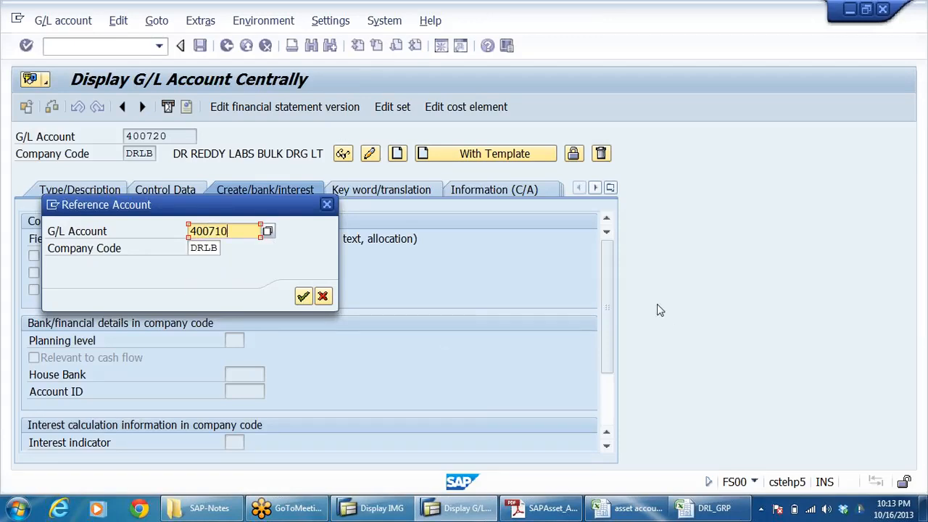
key("Return")
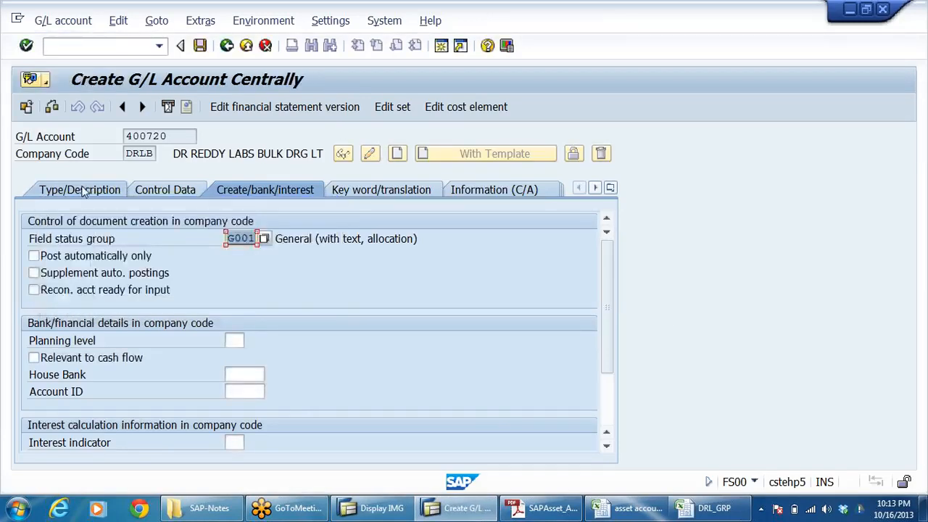
Step: Check the workbook's entry for 400720 and change the account's short text in SAP to DEPN ON P&M
left_click(80, 190)
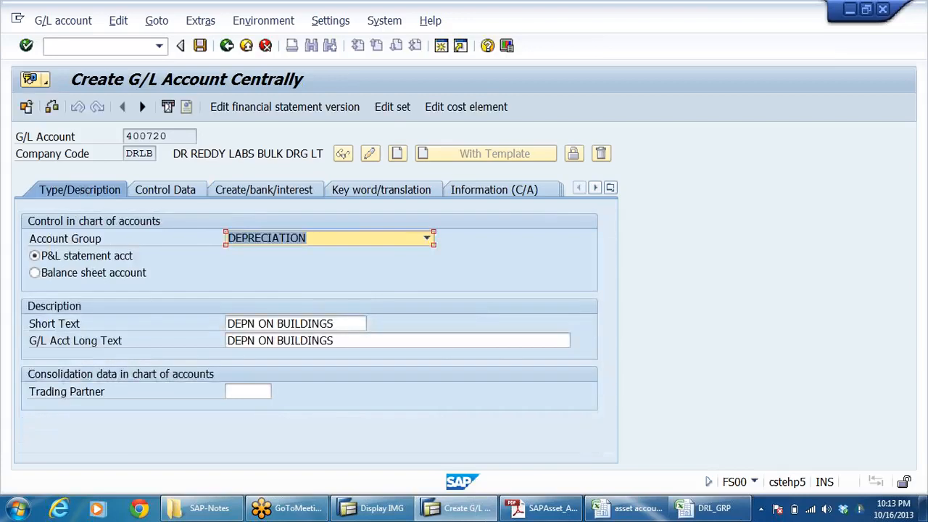
key("alt+Tab")
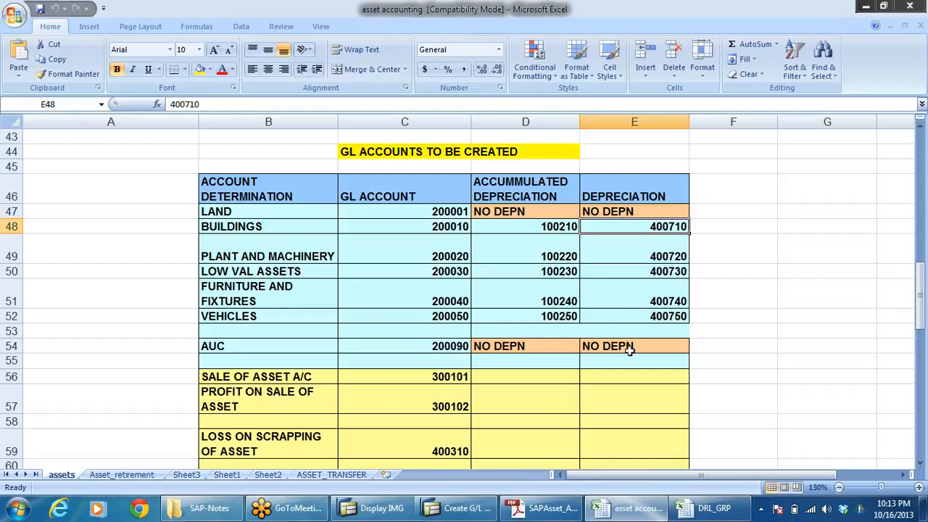
left_click(673, 256)
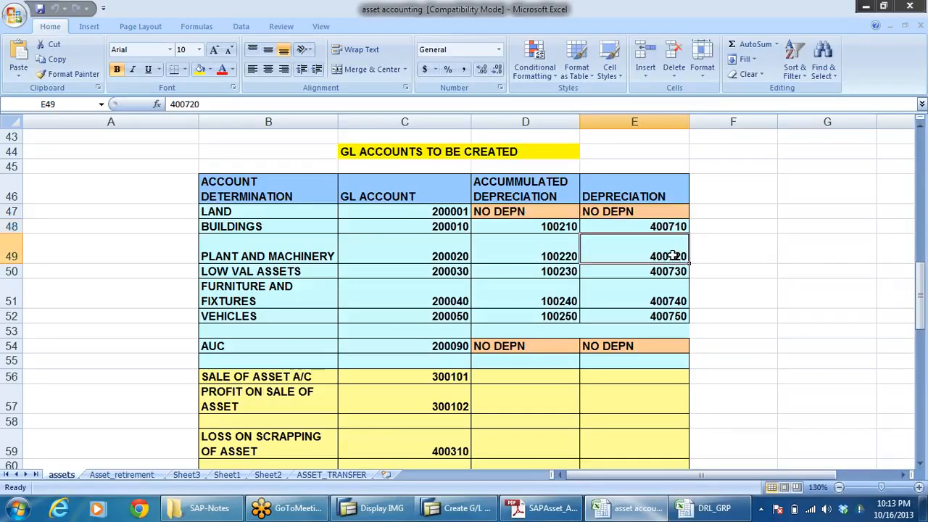
key("alt+Tab")
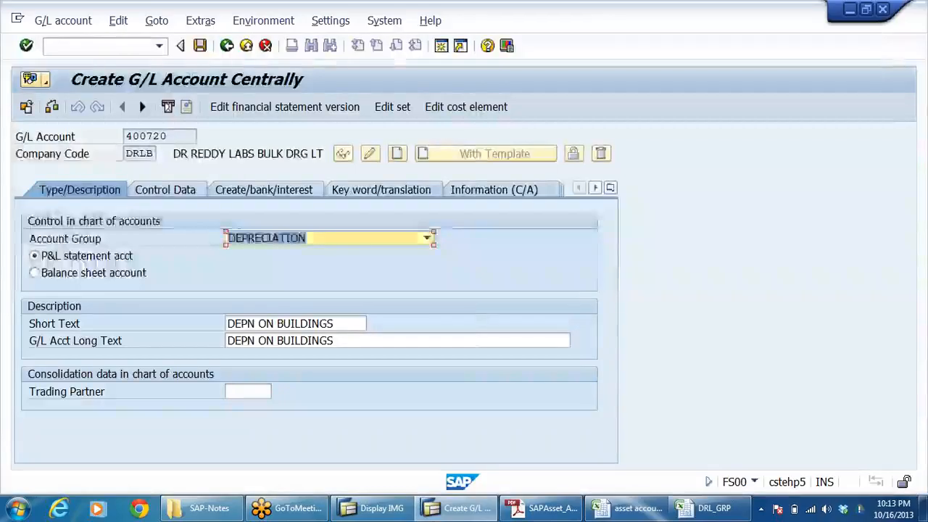
left_click(349, 324)
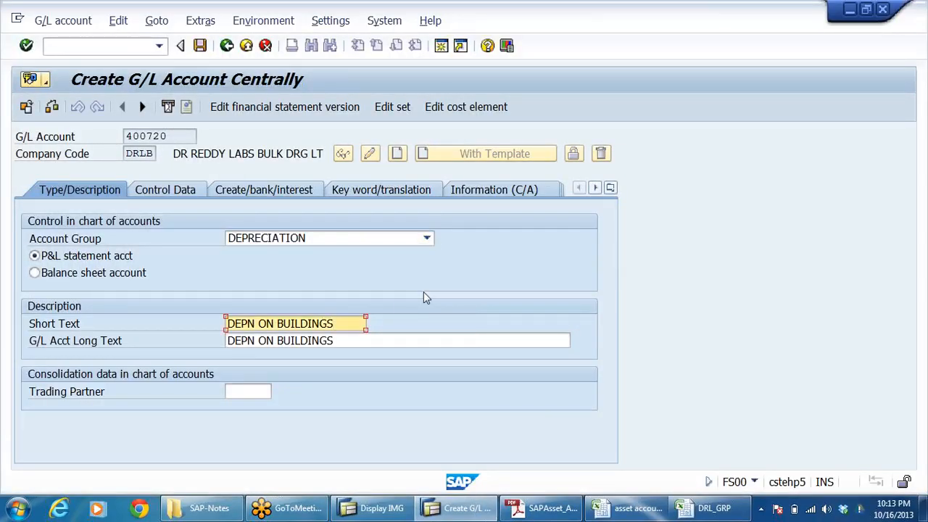
key("BackSpace")
key("BackSpace")
key("BackSpace")
key("BackSpace")
key("BackSpace")
key("BackSpace")
key("BackSpace")
key("BackSpace")
key("BackSpace")
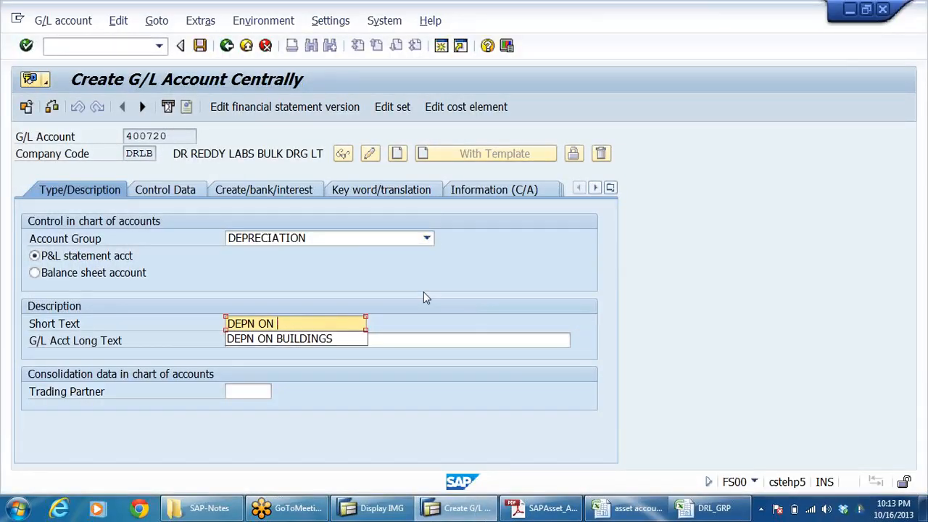
type("P&M")
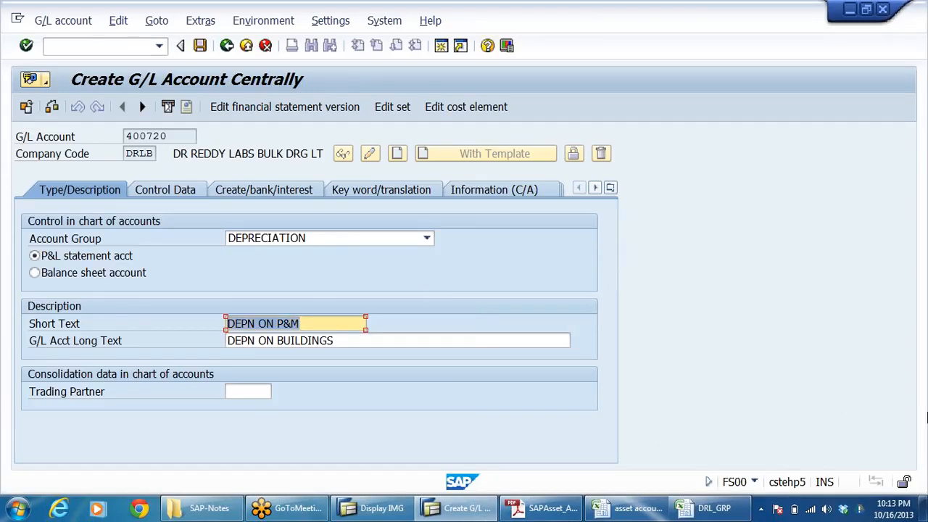
Step: Replace the G/L long text of account 400720 with DEPN ON P&M and save the account
key("Tab")
key("shift+Home")
type("DEPN ON P&M")
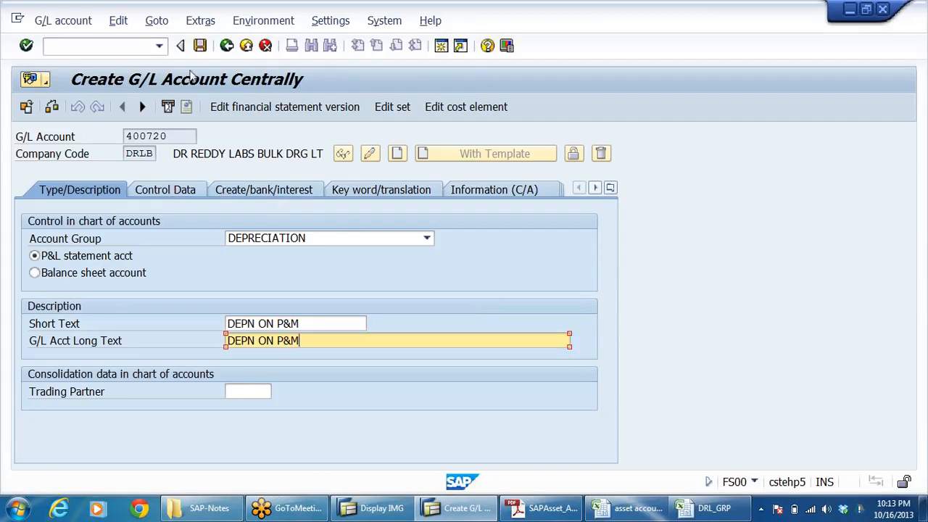
left_click(200, 47)
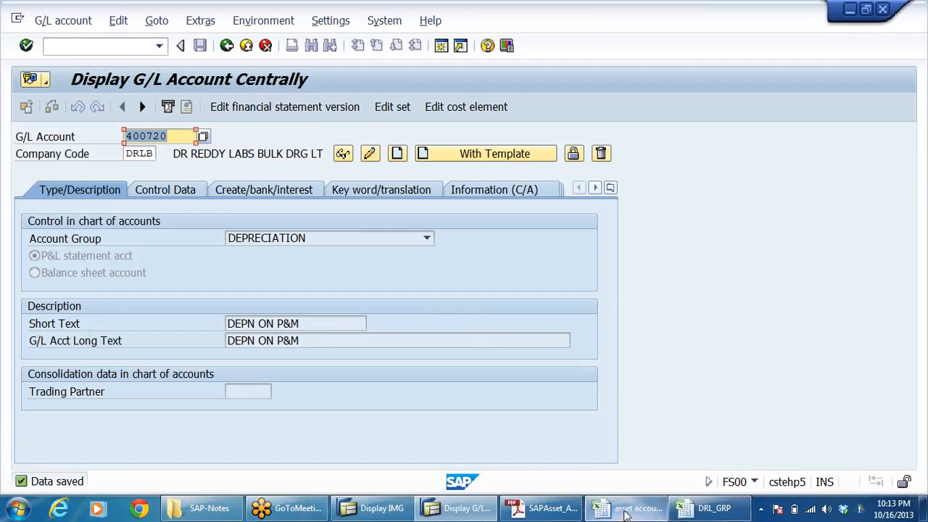
Step: Switch to the asset accounting workbook and review its GL accounts for asset classes, depreciation, asset sales and scrapping
left_click(627, 508)
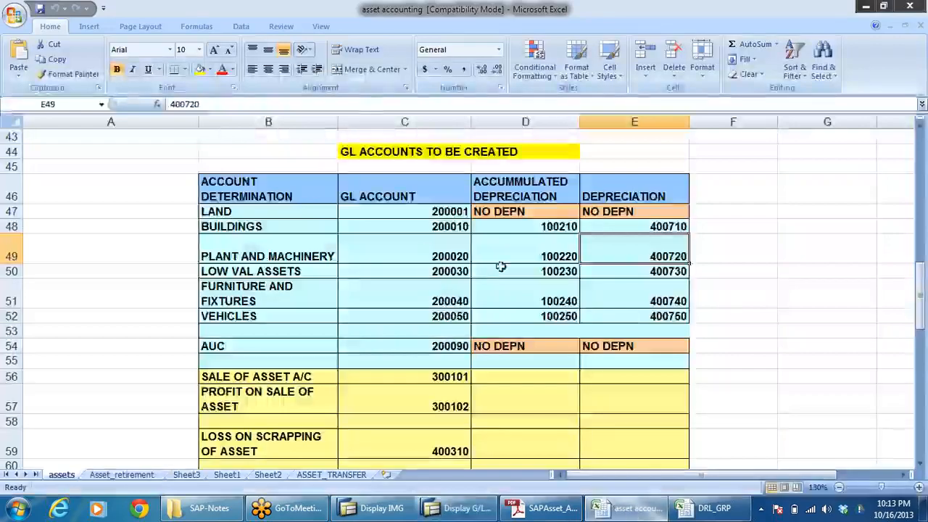
left_click(258, 215)
left_click(255, 227)
left_click(259, 254)
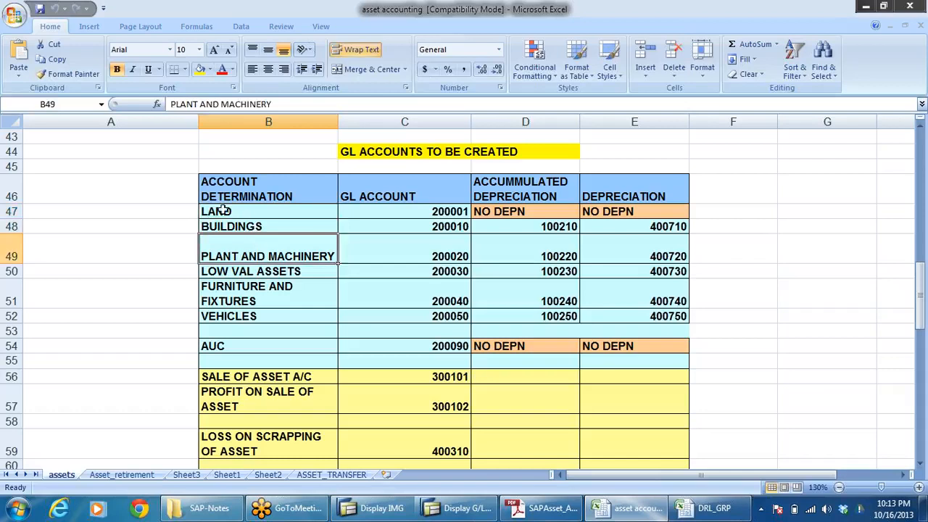
left_click(290, 217)
left_click_drag(290, 220, 408, 253)
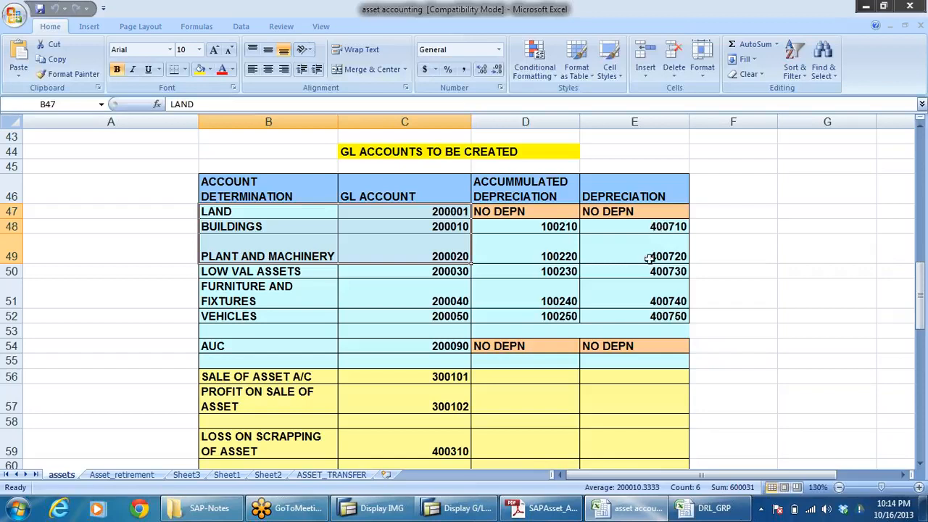
scroll(721, 262, "down", 2)
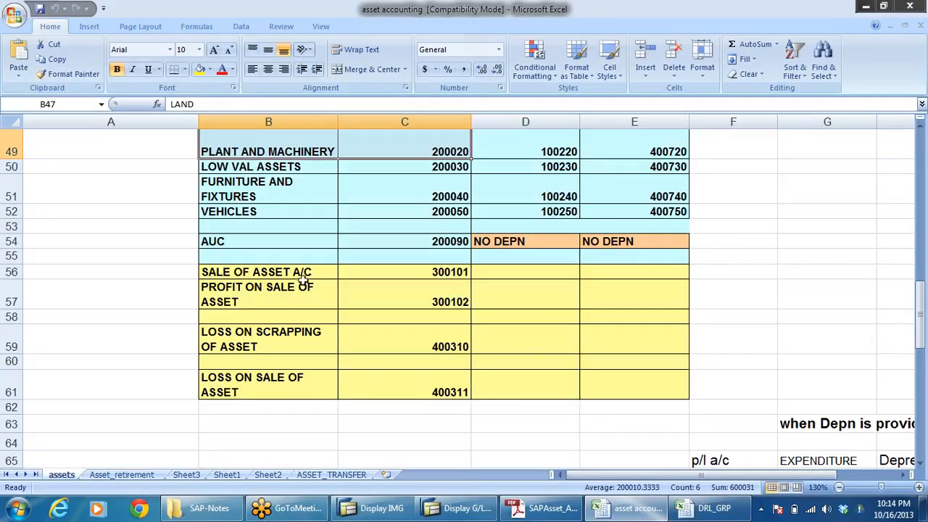
left_click_drag(303, 279, 335, 395)
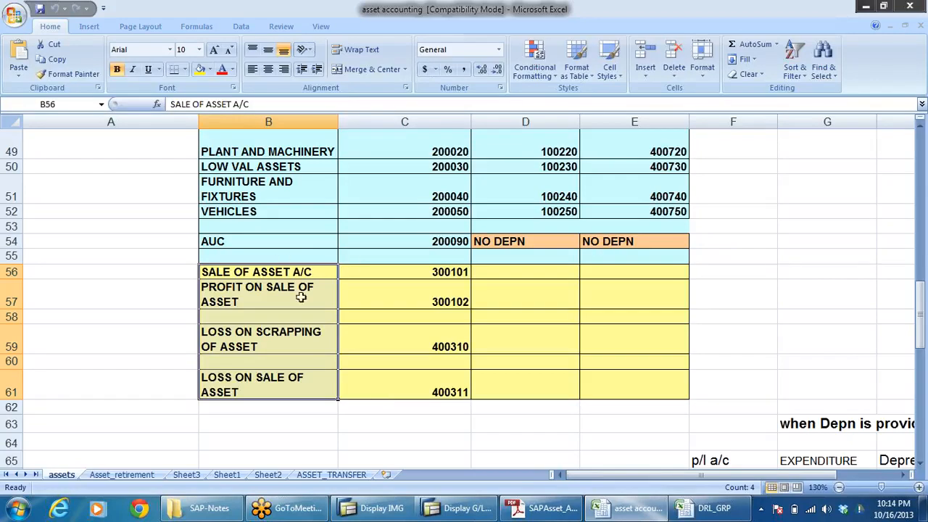
Step: Compare the workbook's SALE OF ASSET A/C number with the OTHER INCOMES account range in the DRL_GRP workbook's account groups
left_click(441, 331)
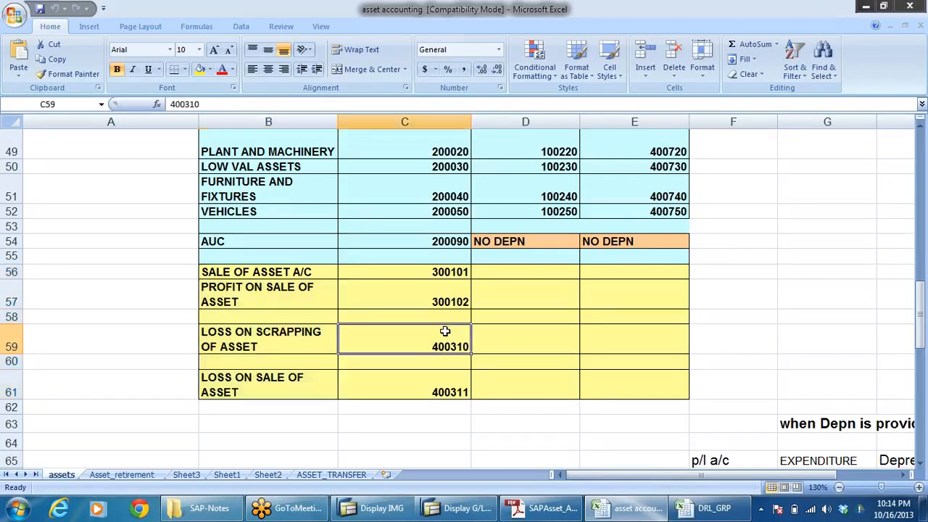
left_click(301, 274)
left_click(435, 272)
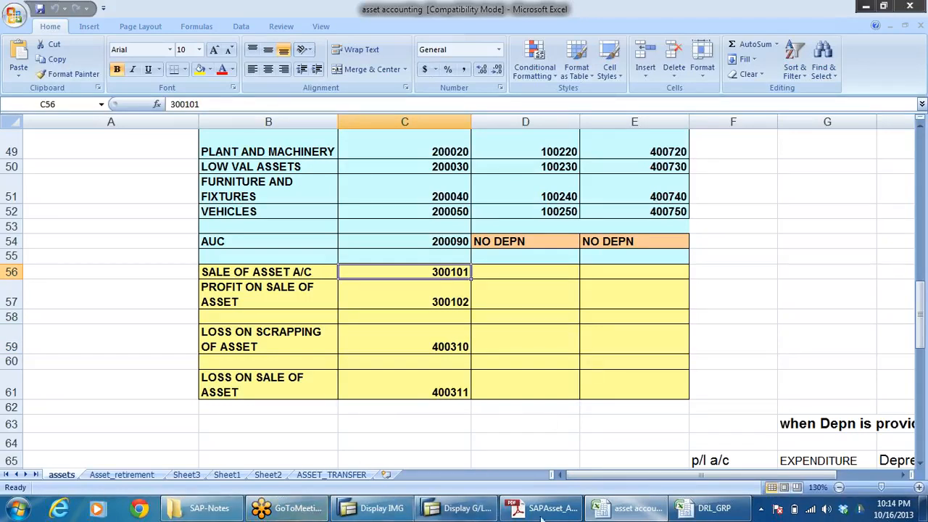
left_click(743, 513)
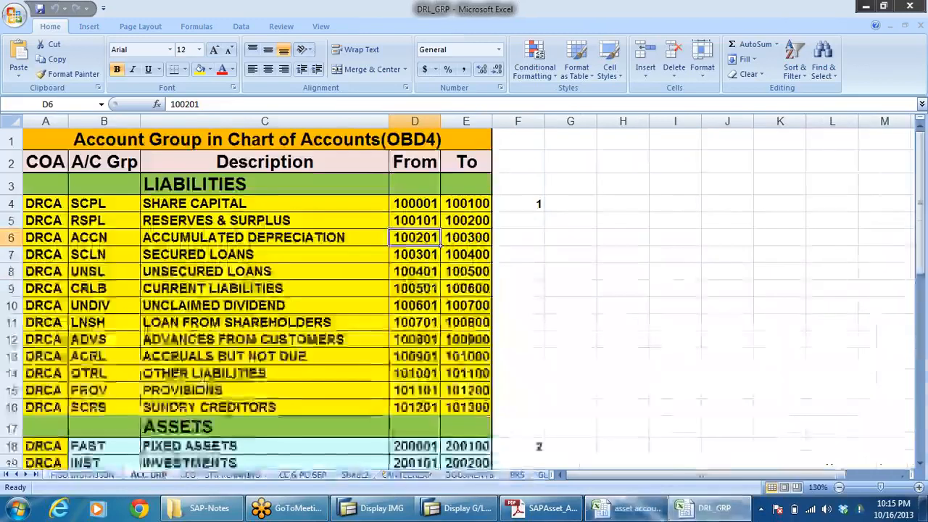
scroll(203, 384, "down", 4)
scroll(204, 384, "down", 4)
scroll(218, 362, "up", 3)
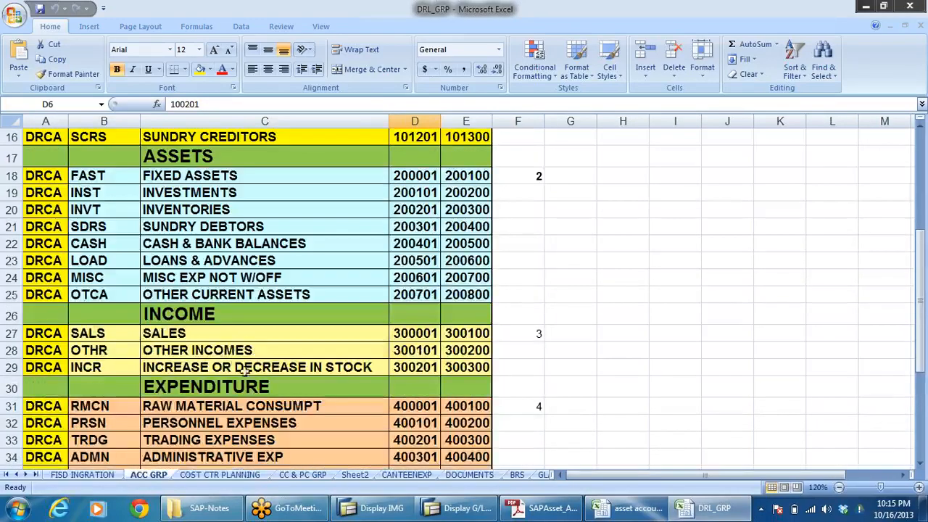
left_click(225, 350)
left_click(415, 354)
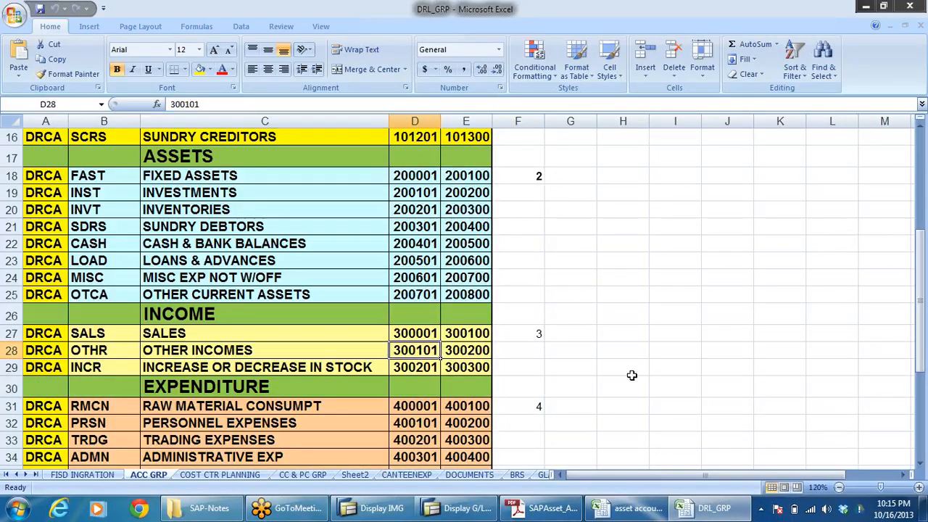
key("alt+Tab")
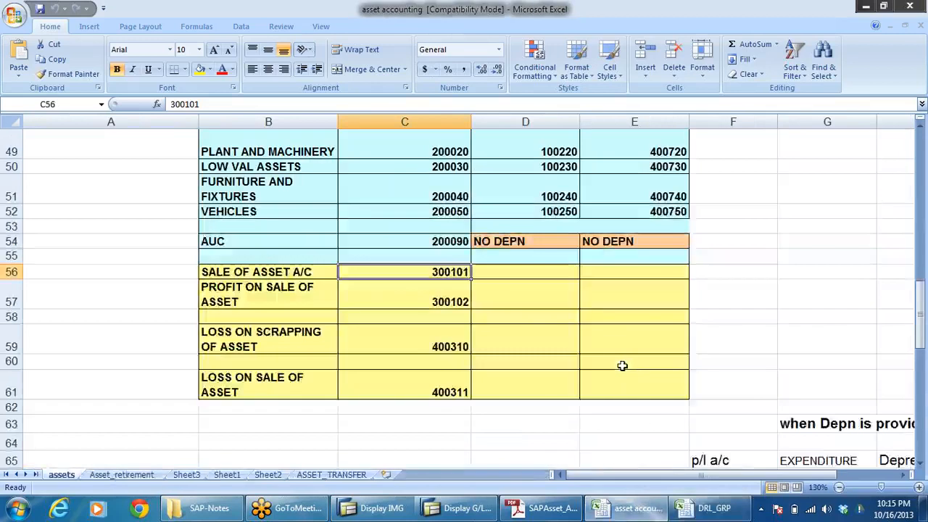
left_click(226, 275)
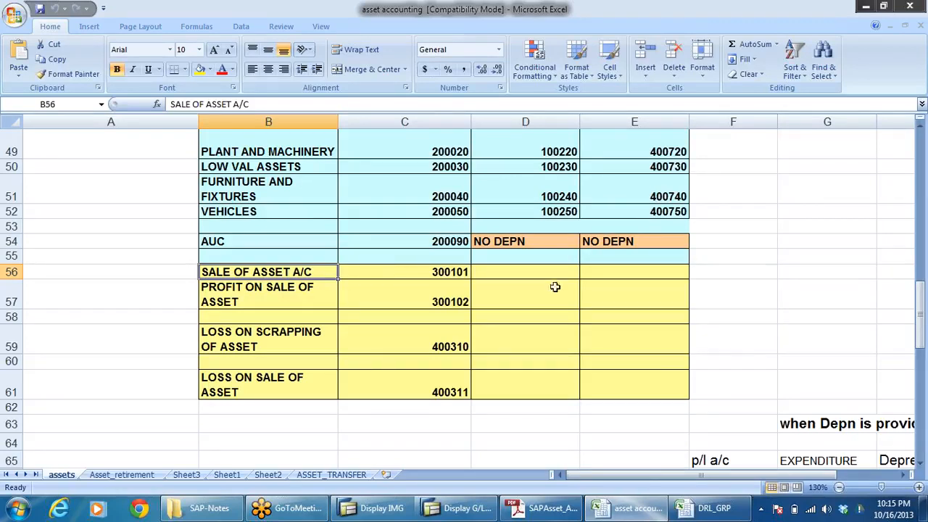
Step: Copy the SALE OF ASSET A/C number 300101 from the workbook into SAP as the G/L account for company code DRLB
key("alt+Tab")
key("alt+Tab")
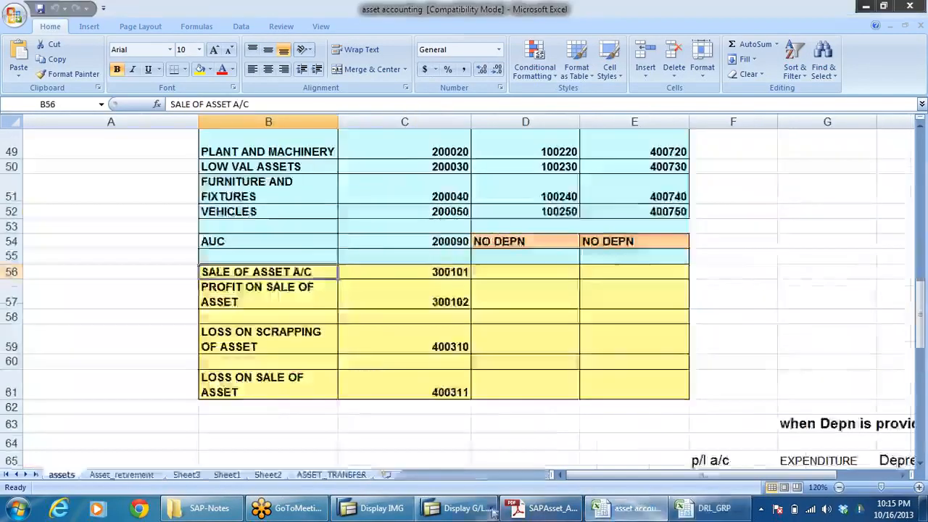
key("alt+Tab")
left_click(167, 135)
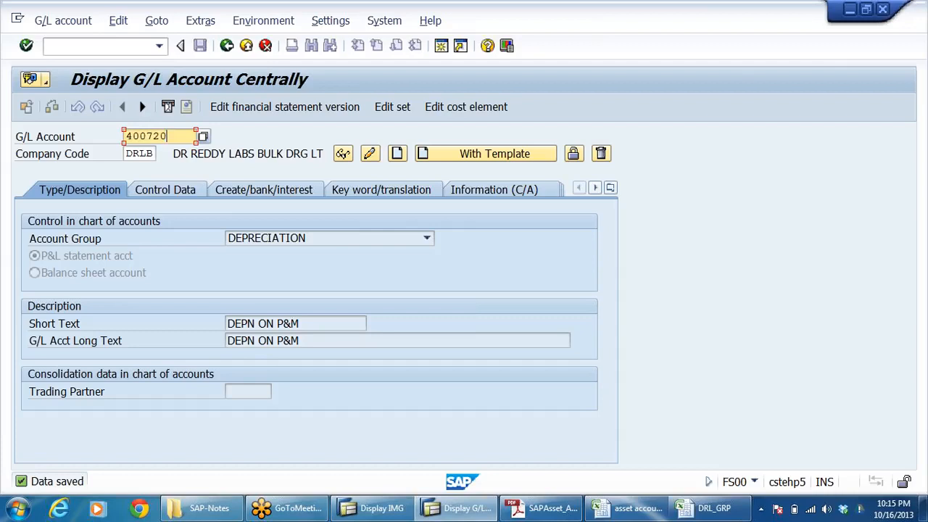
key("alt+Tab")
left_click(519, 295)
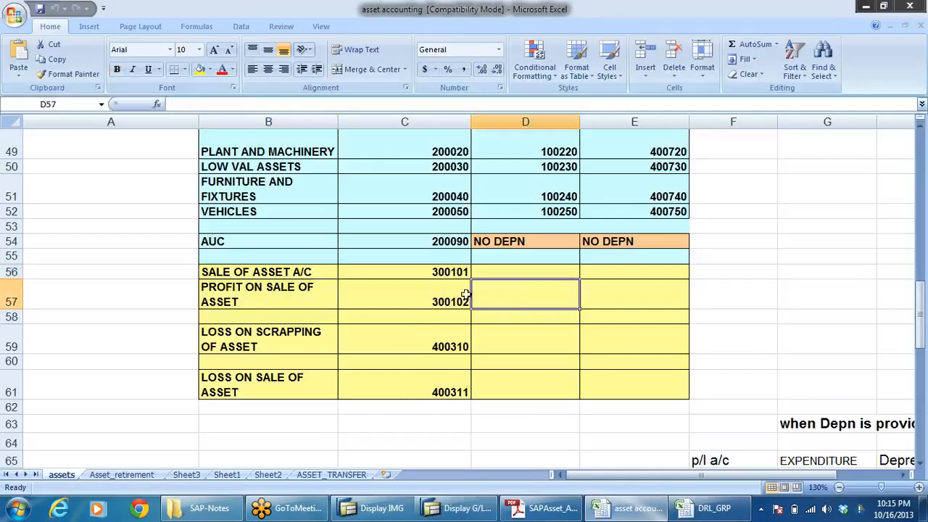
left_click(455, 271)
key("ctrl+c")
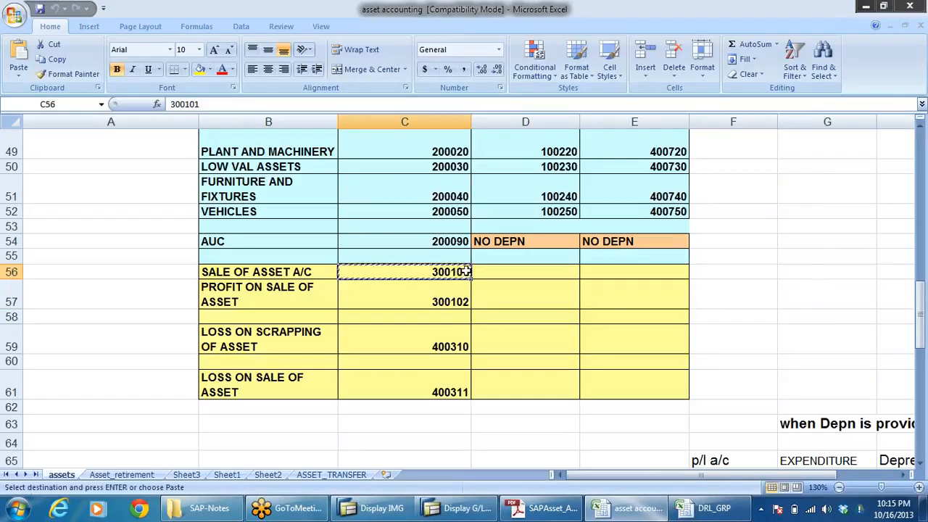
key("alt+Tab")
left_click_drag(168, 136, 53, 215)
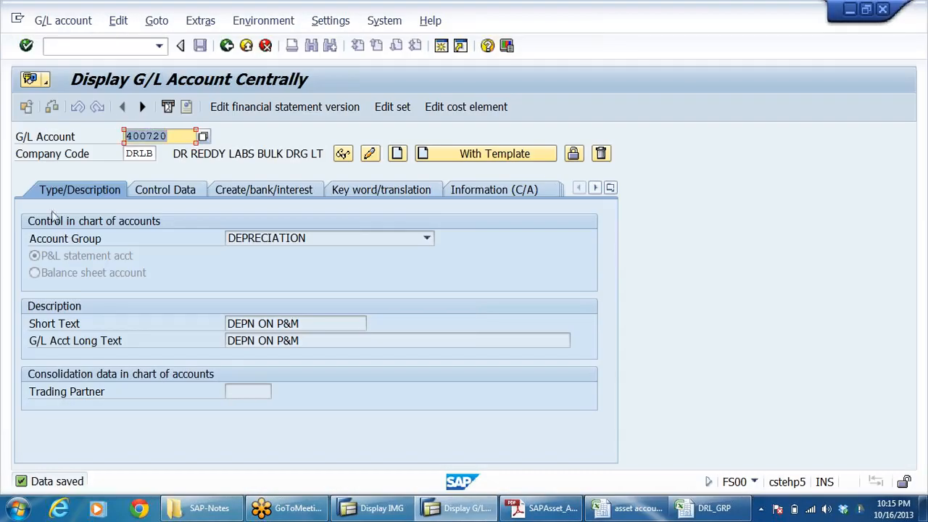
key("ctrl+v")
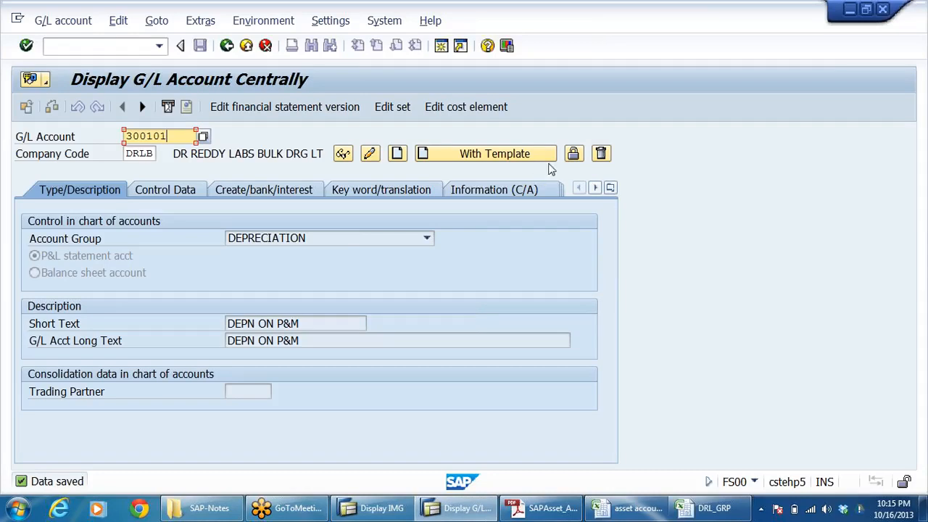
Step: Try to create G/L account 300101 in company code DRLB
left_click(397, 155)
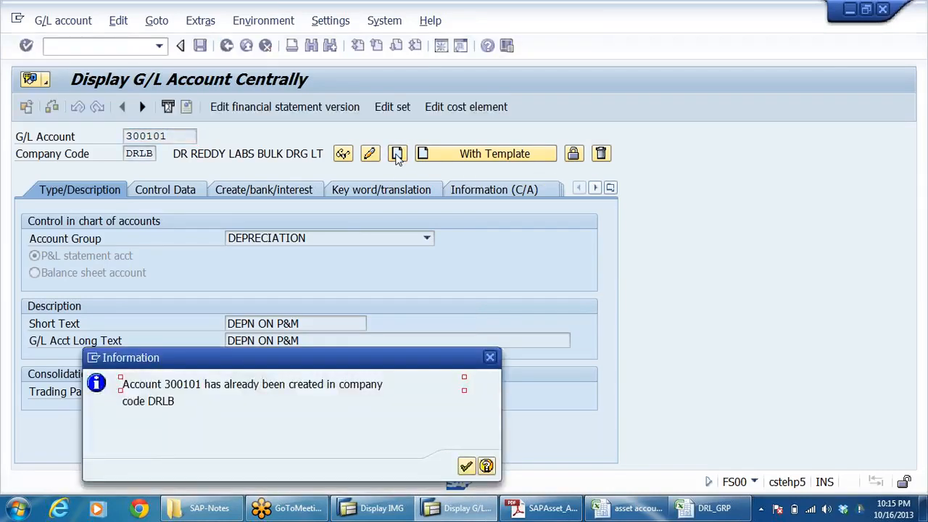
left_click(467, 466)
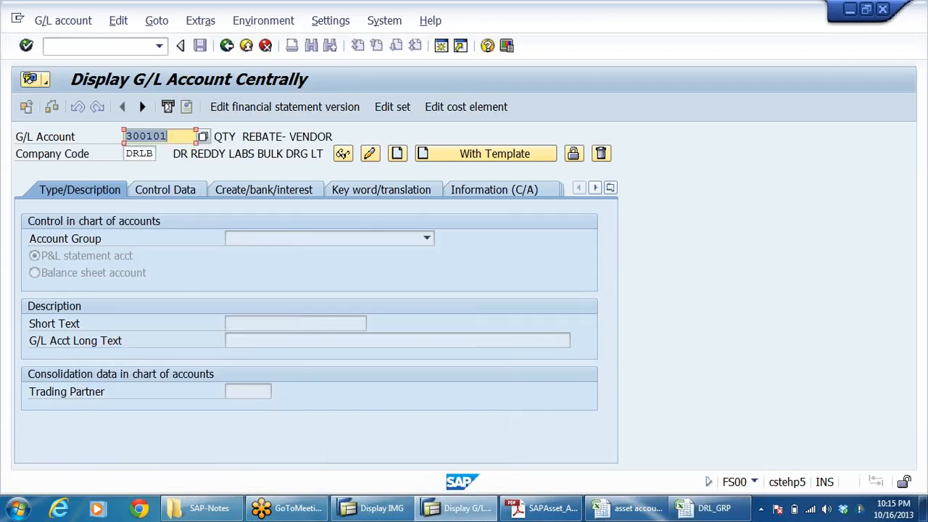
key("Return")
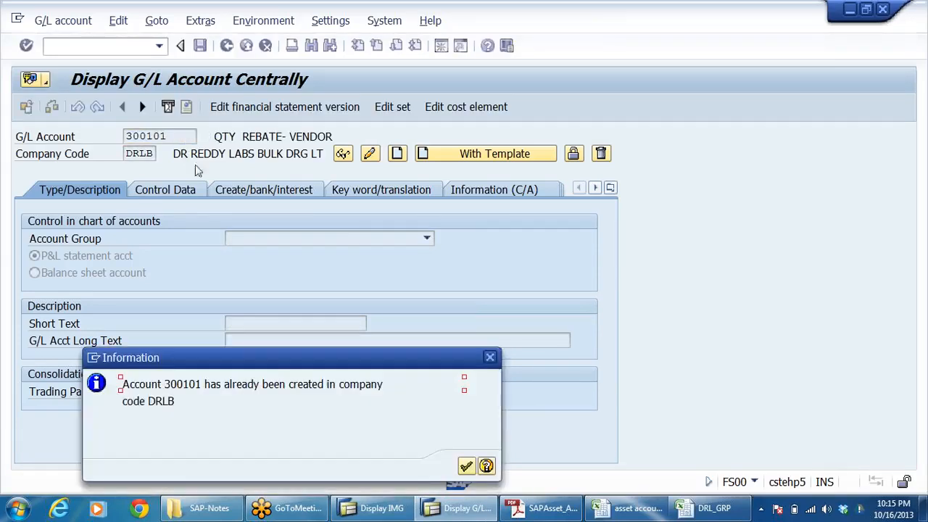
left_click(466, 466)
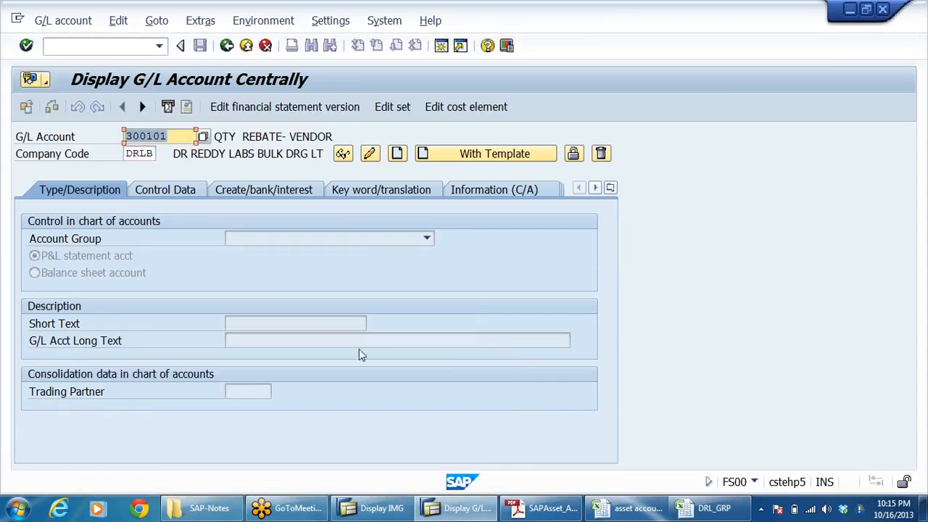
Step: Change the G/L account number to 300102 and open that account in change mode to check its existing use
key("alt+Tab")
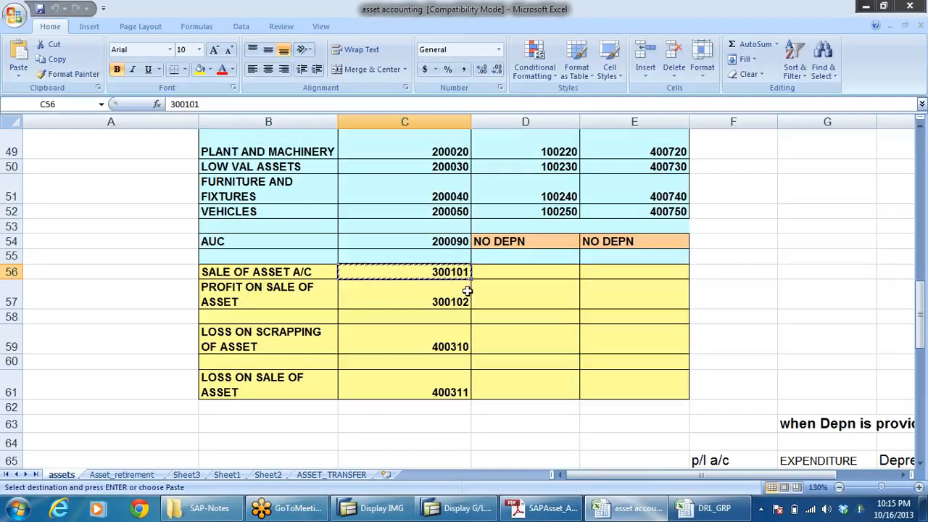
key("alt+Tab")
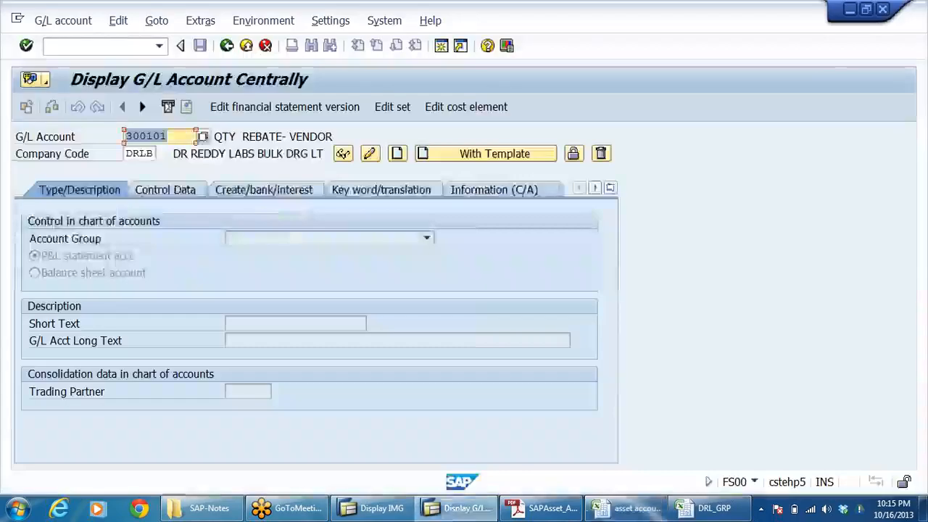
key("ctrl+v")
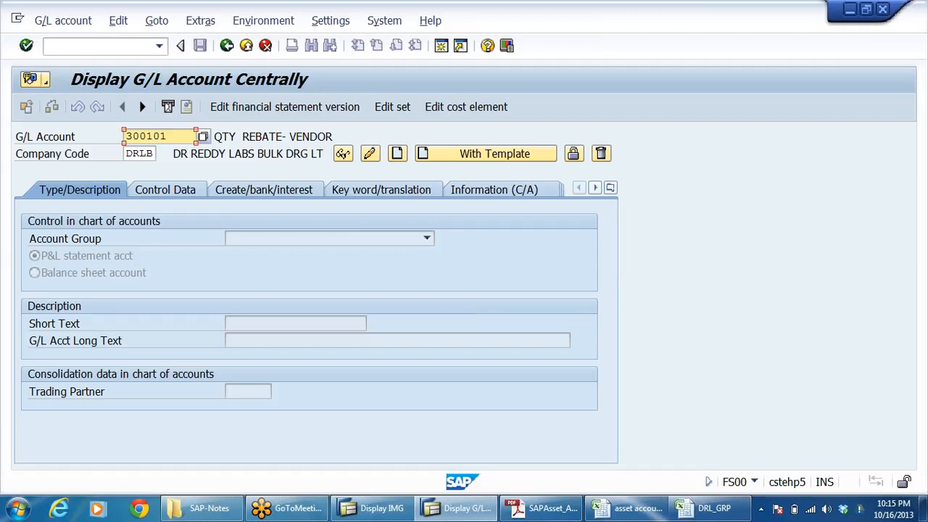
key("BackSpace")
type("2")
left_click(369, 153)
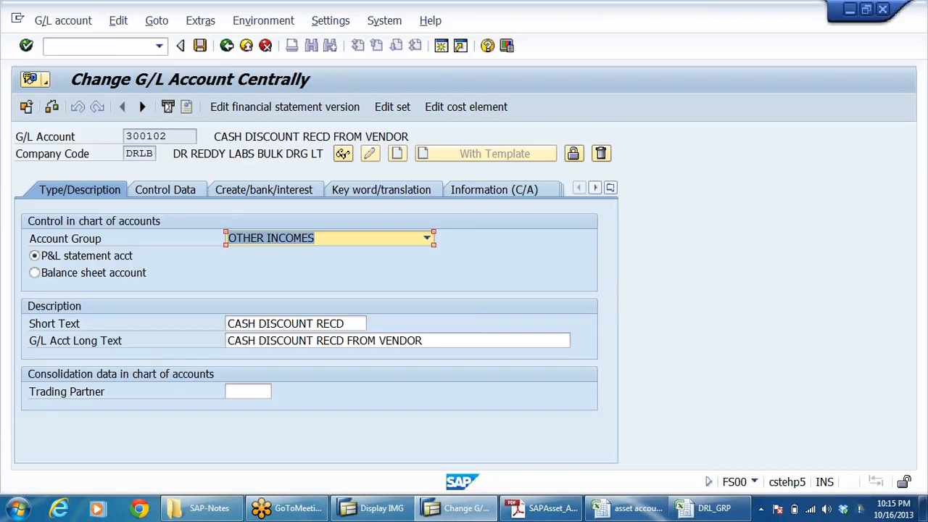
Step: Switch to the asset accounting workbook and set the SALE OF ASSET A/C number to 300110
key("alt+Tab")
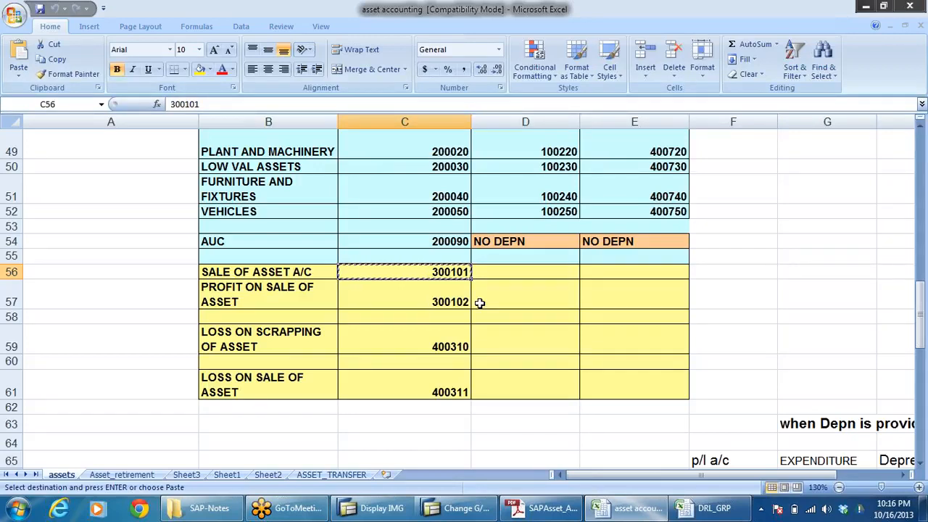
left_click(456, 343)
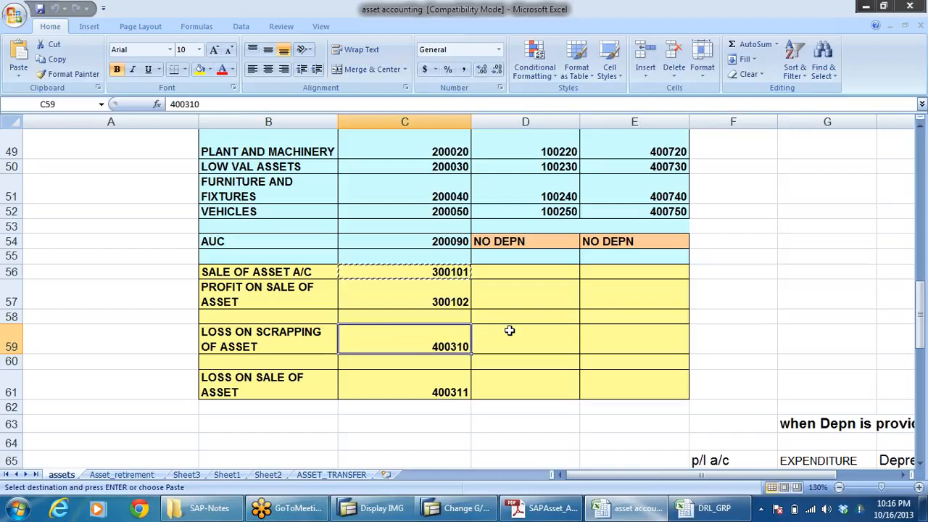
left_click(532, 332)
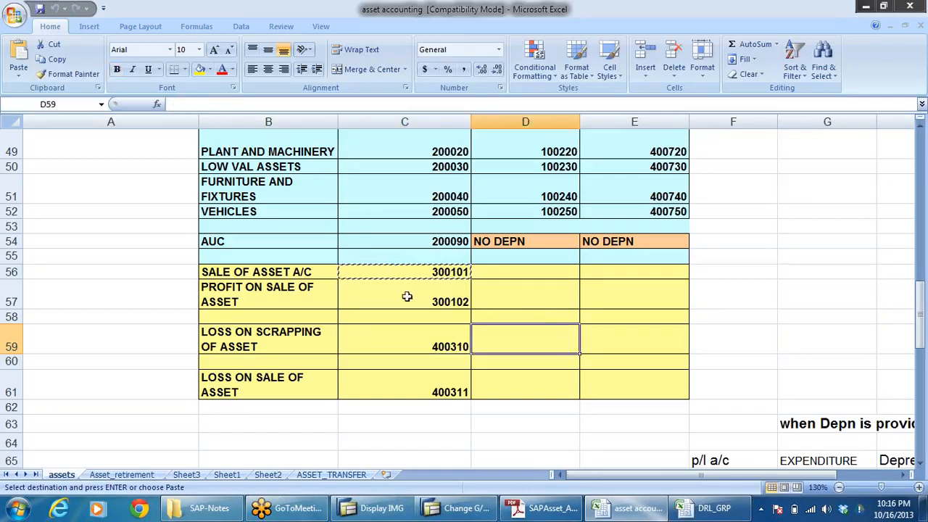
key("Escape")
left_click(536, 319)
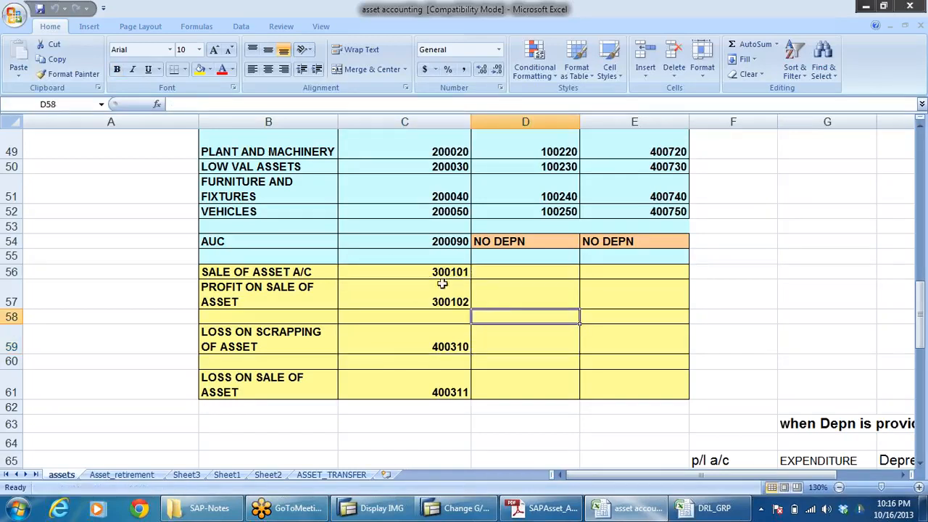
left_click(442, 272)
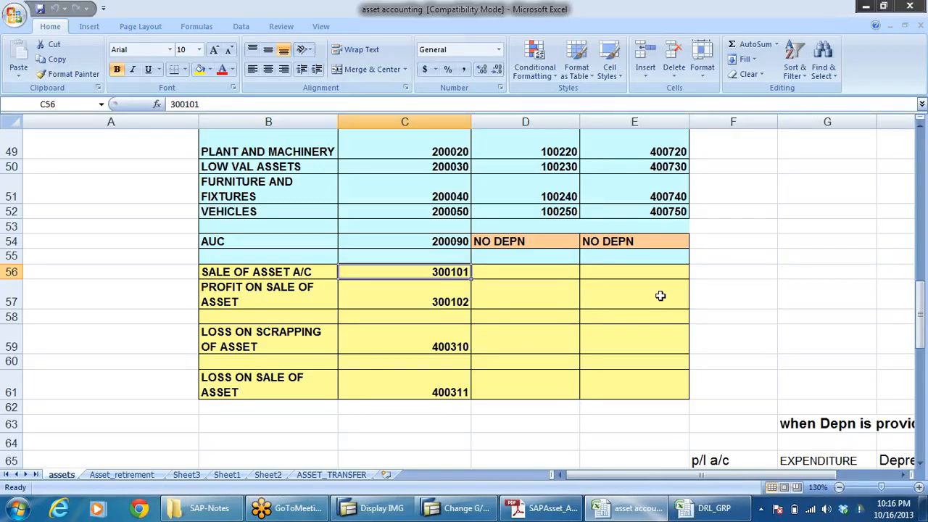
type("300")
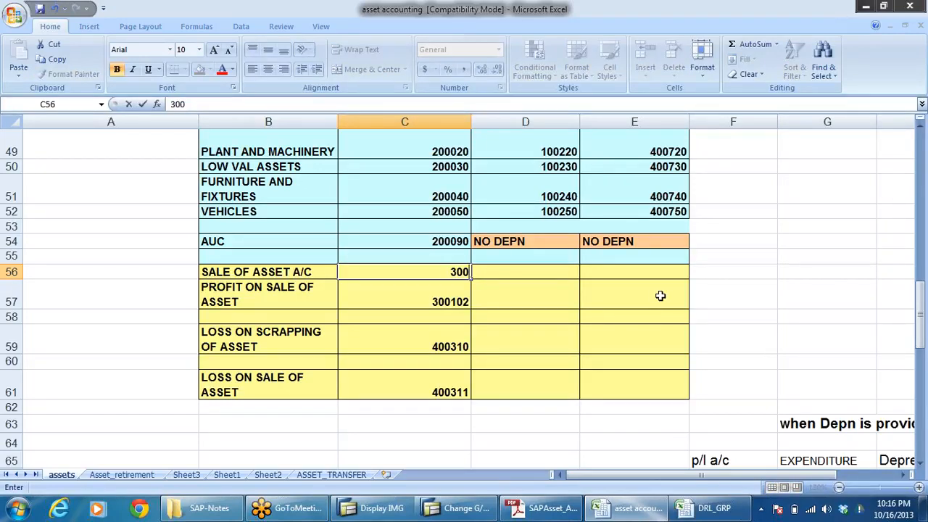
type("110")
left_click(588, 366)
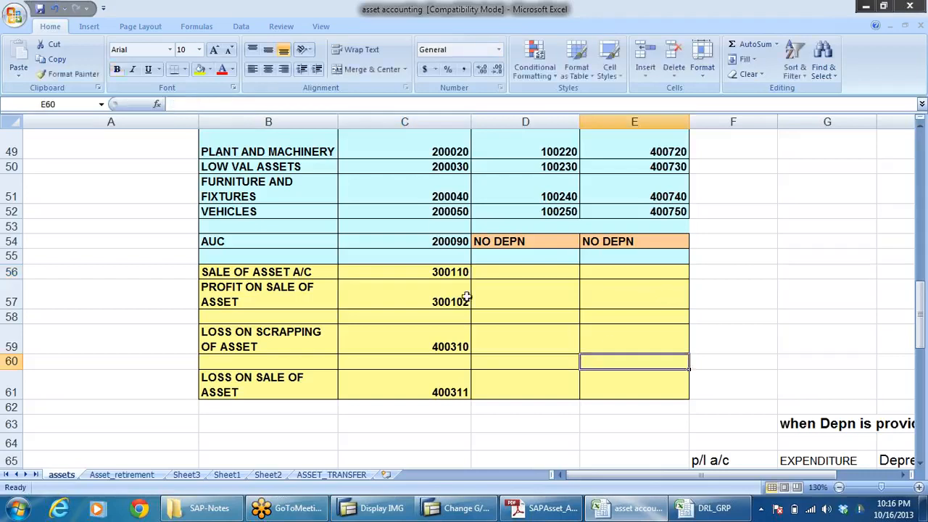
Step: Set the PROFIT ON SALE OF ASSET account number to 300111 in the workbook
left_click(455, 272)
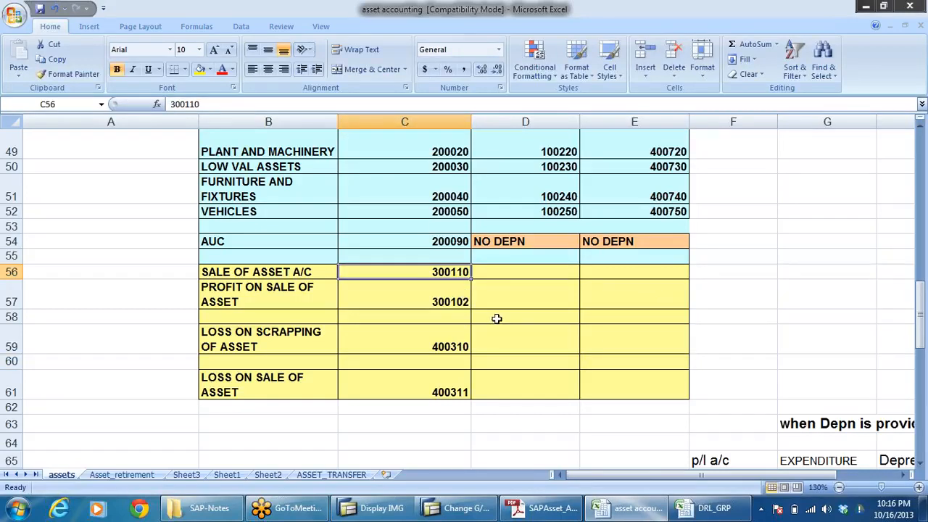
left_click(452, 301)
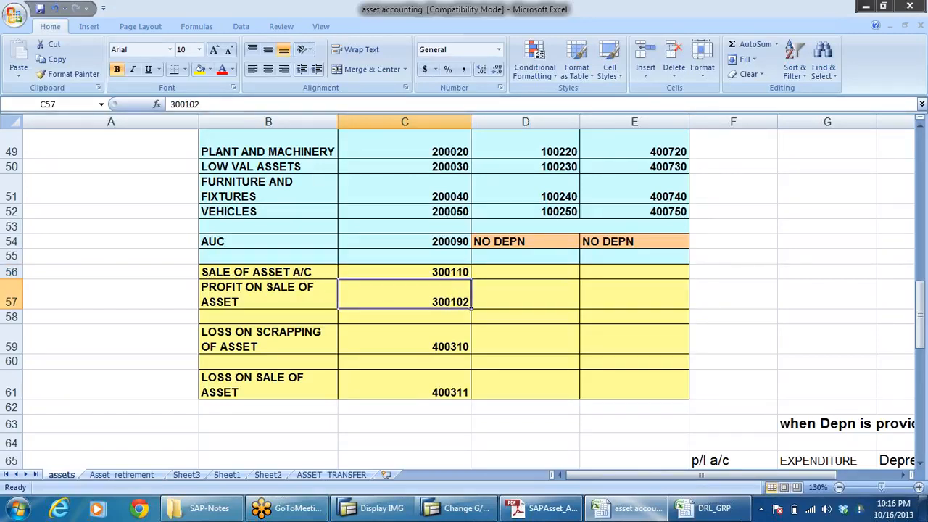
key("F2")
key("BackSpace")
key("BackSpace")
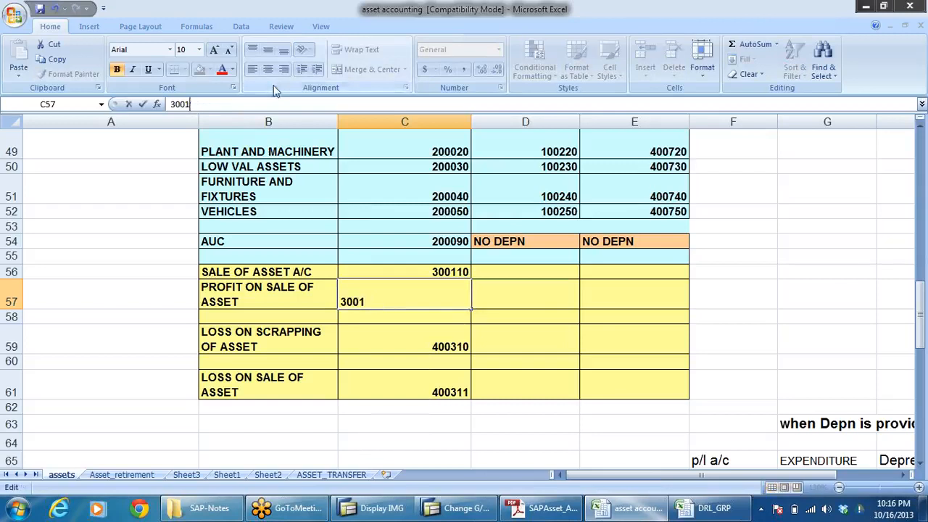
type("11")
left_click(576, 317)
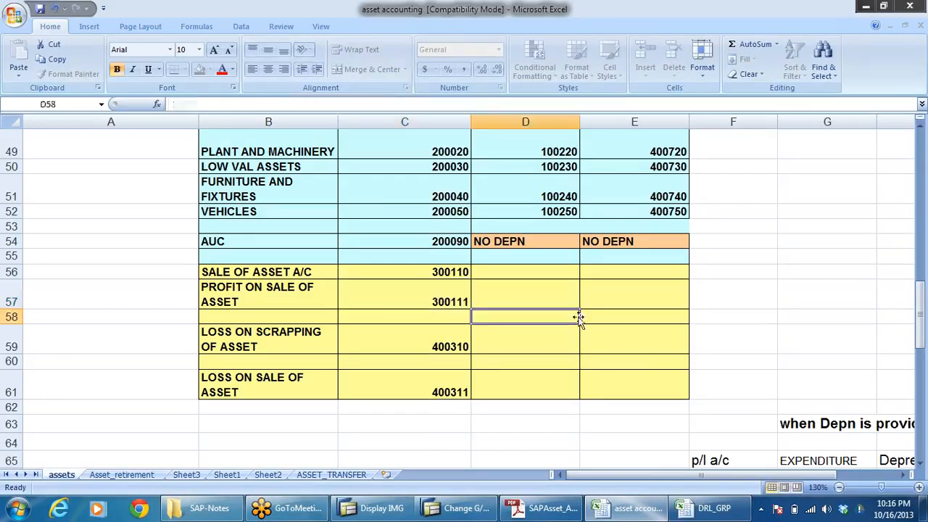
Step: Switch to the SAP asset configuration PDF and examine its GL accounts for sale of asset and profit on sale of asset
left_click(546, 508)
scroll(504, 304, "down", 3)
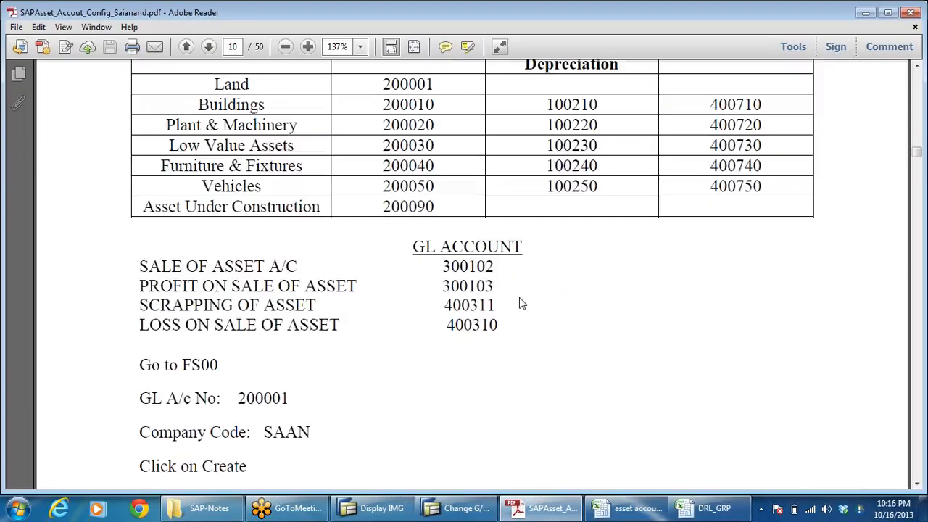
left_click_drag(171, 266, 391, 287)
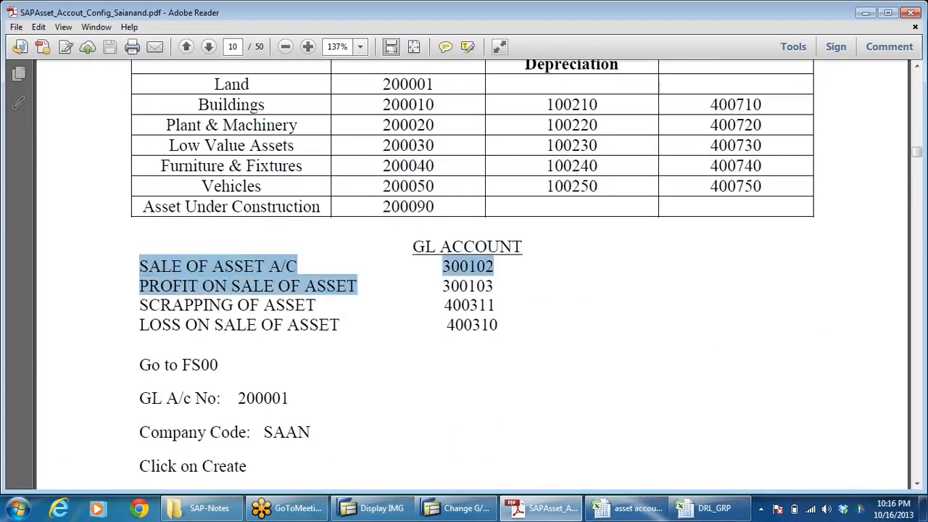
left_click(468, 285)
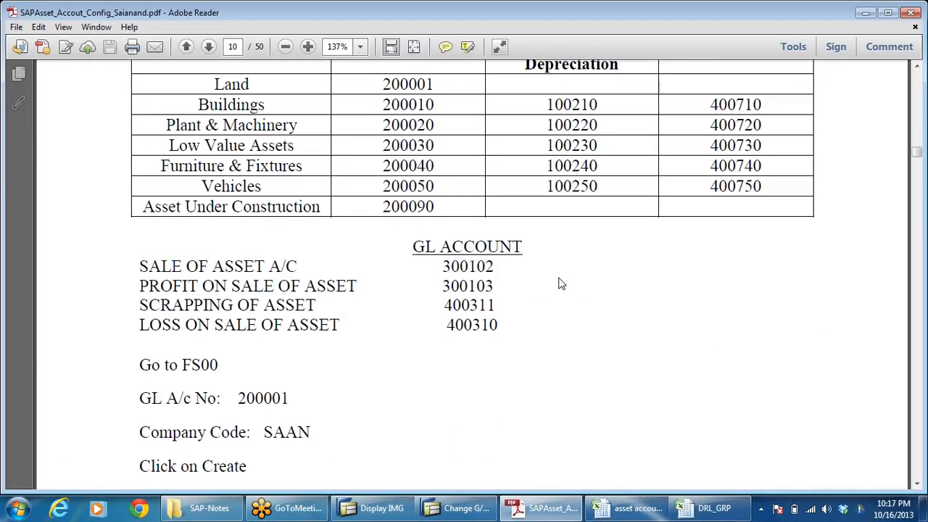
Step: Switch to the asset accounting workbook, copy the SALE OF ASSET A/C number 300110, and open the DRL_GRP workbook's account groups
key("alt+Tab")
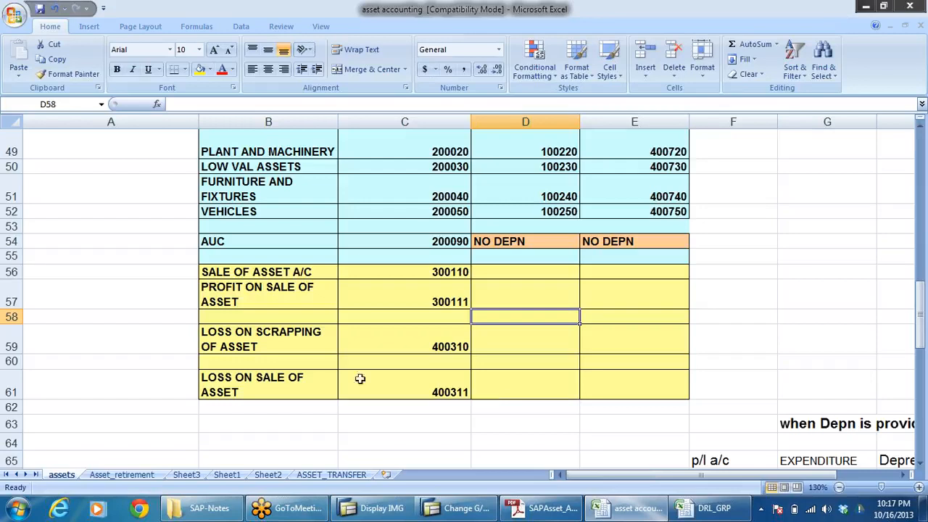
left_click(444, 274)
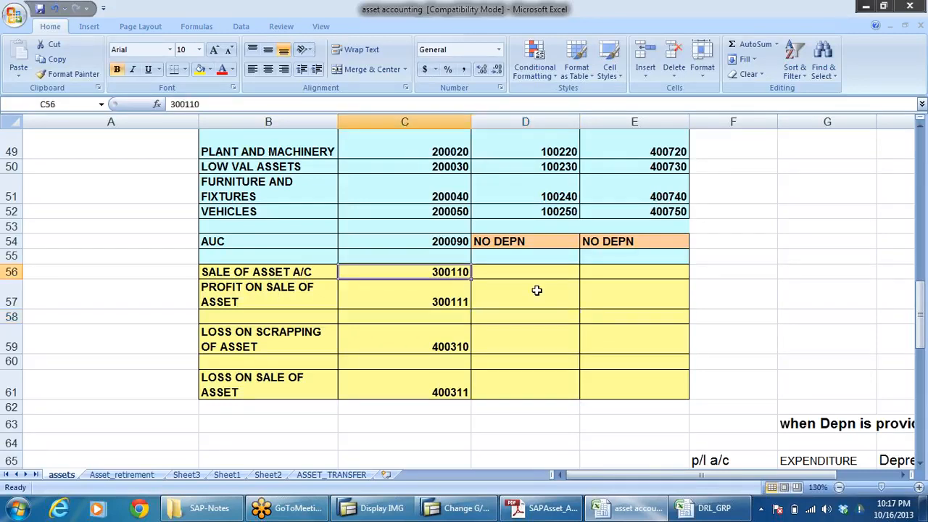
key("ctrl+c")
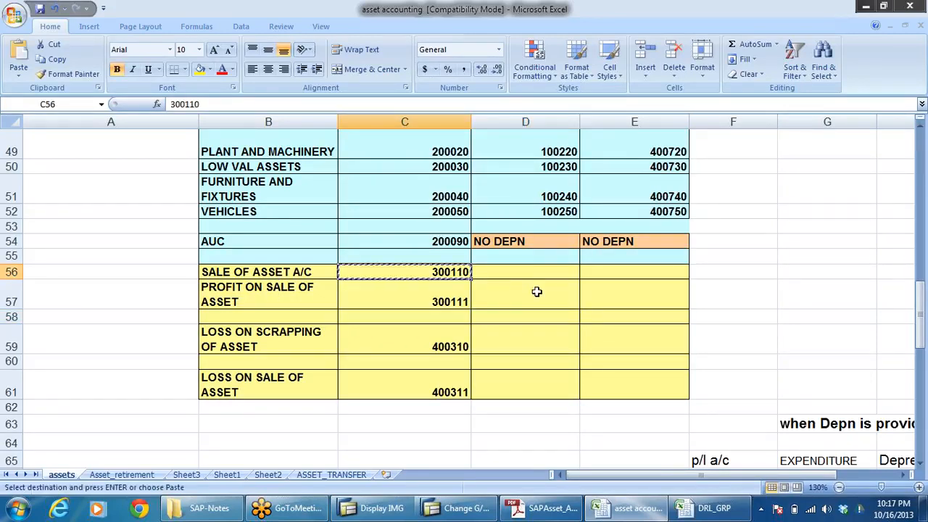
key("alt+Tab")
key("alt+Tab")
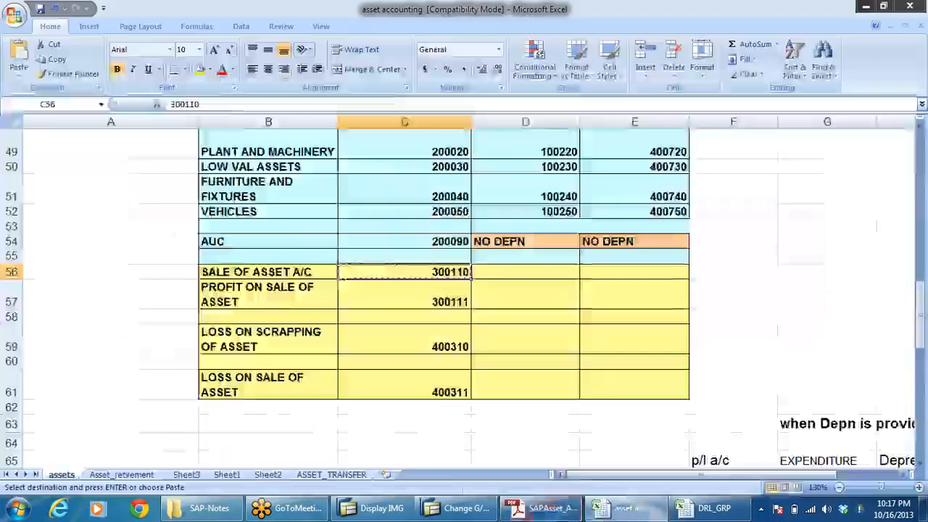
left_click(628, 509)
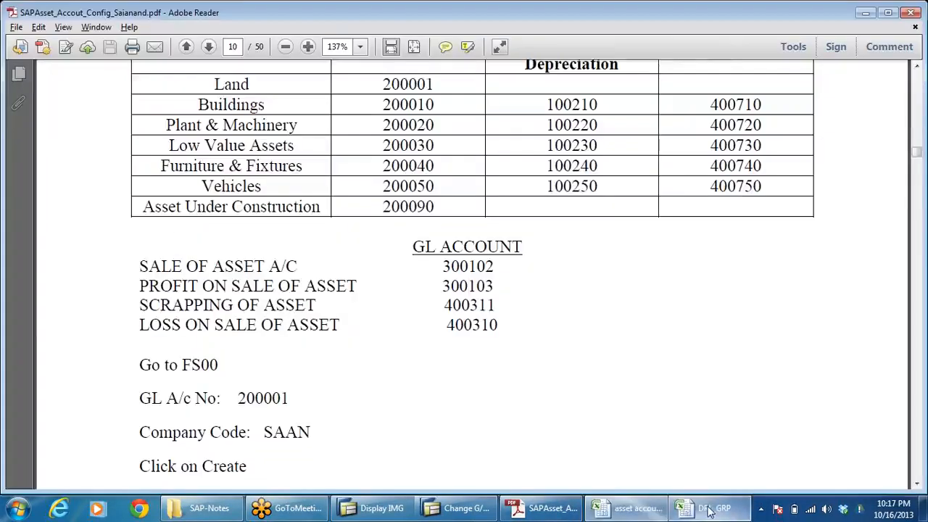
left_click(711, 509)
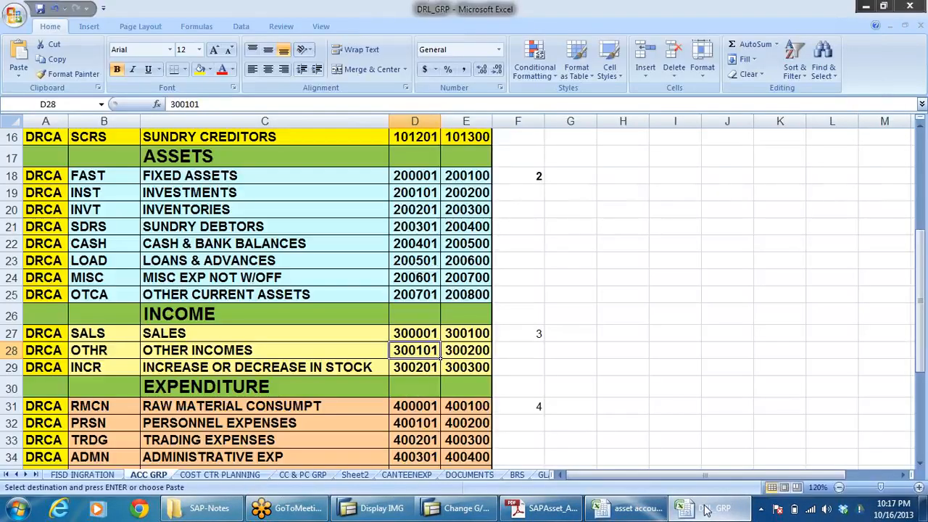
Step: Switch to the SAP G/L account window and start creating account 300110 in company code DRLB
left_click(459, 508)
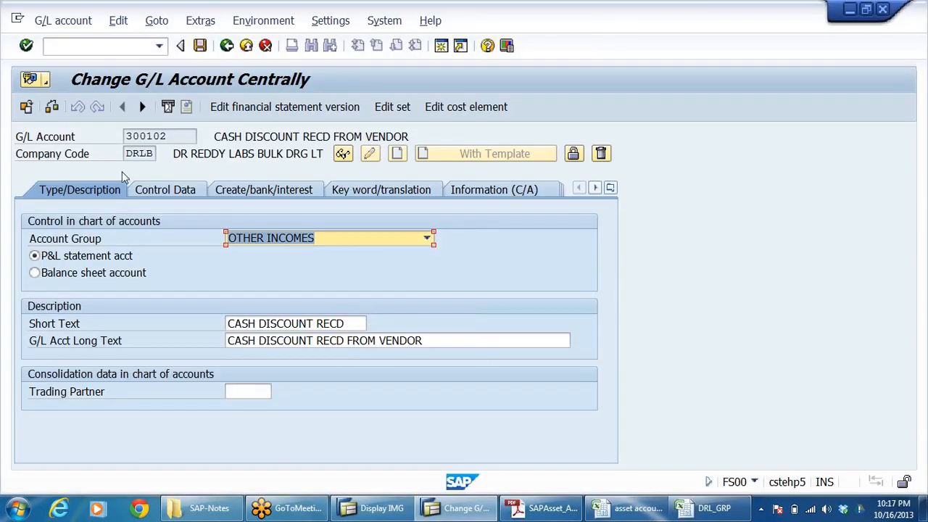
left_click(341, 156)
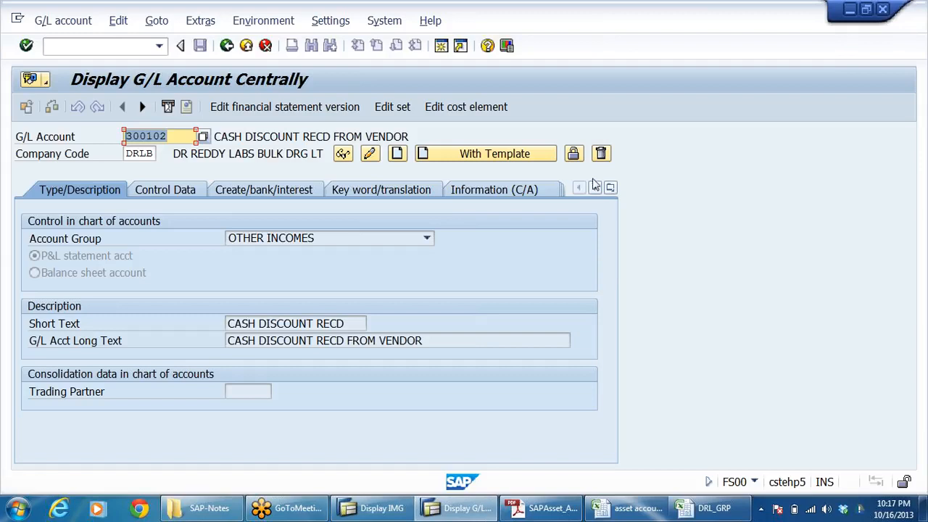
type("300110")
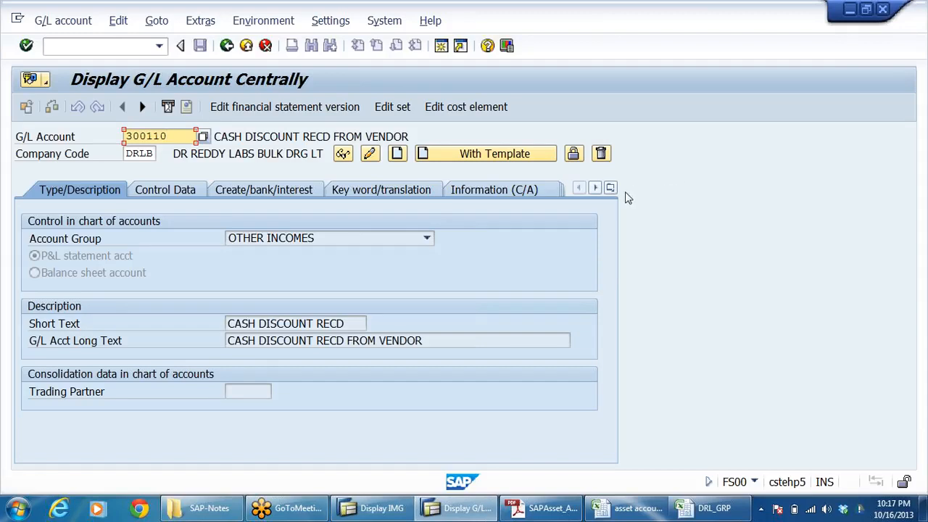
left_click(397, 154)
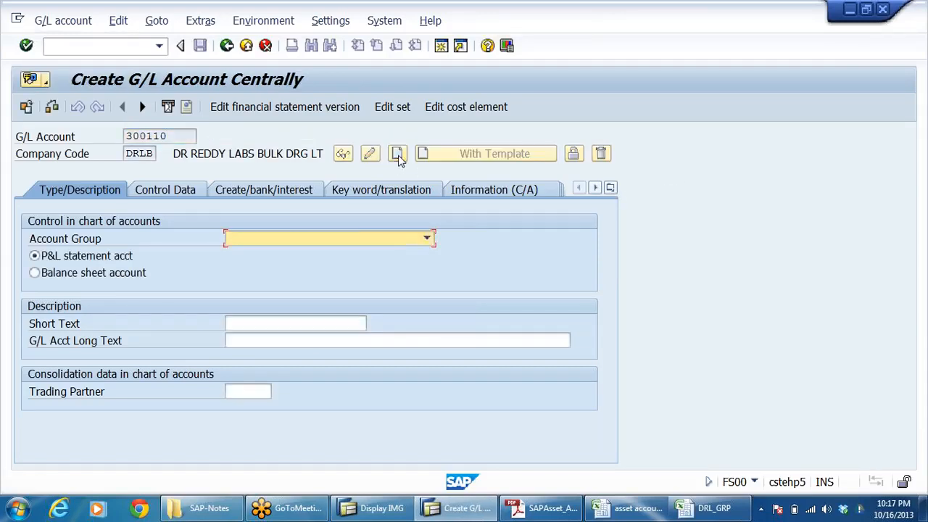
Step: Check the SALE OF ASSET A/C entry in the asset accounting workbook and set the new SAP account's group to OTHER INCOMES
key("alt+Tab")
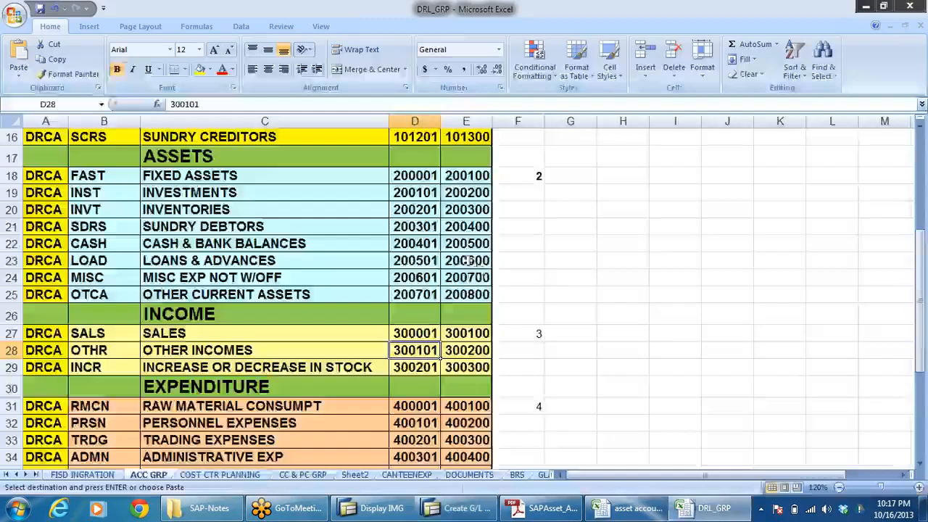
left_click(632, 512)
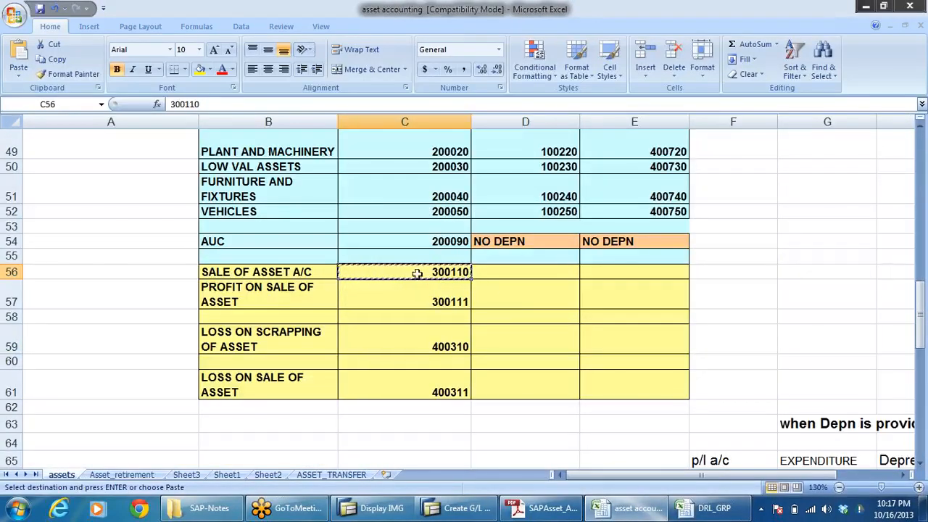
left_click(438, 294)
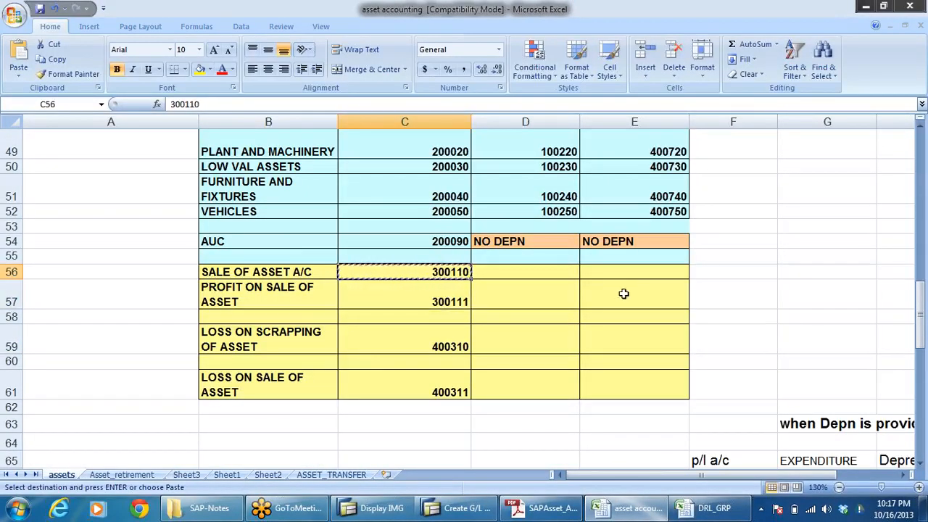
key("alt+Tab")
key("alt+Tab")
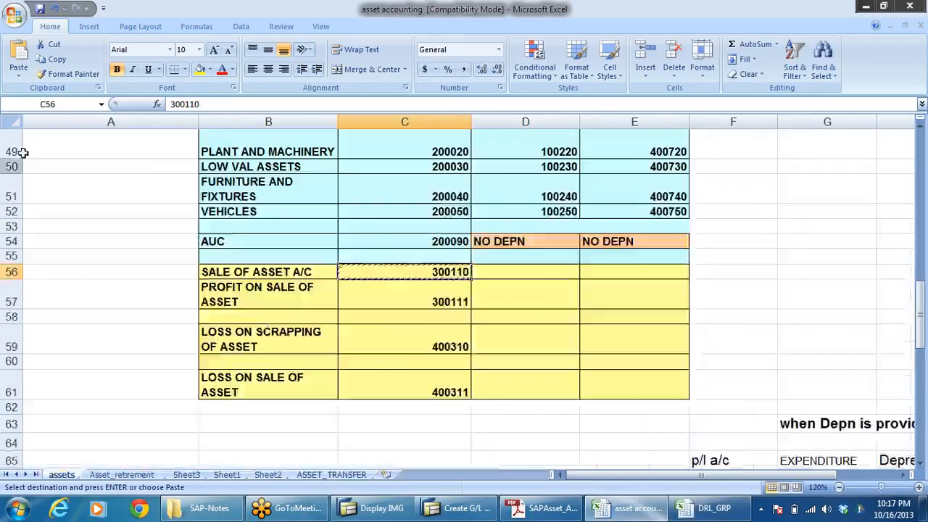
left_click(450, 508)
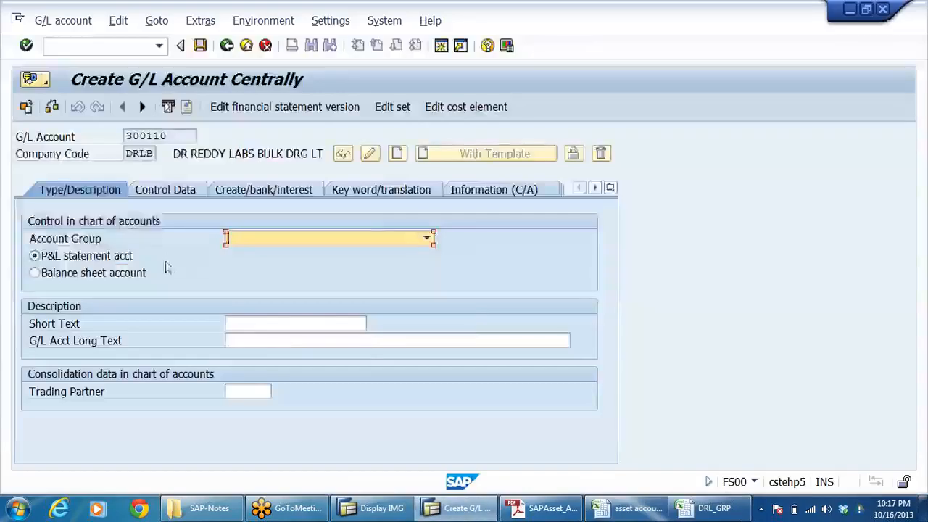
left_click(428, 239)
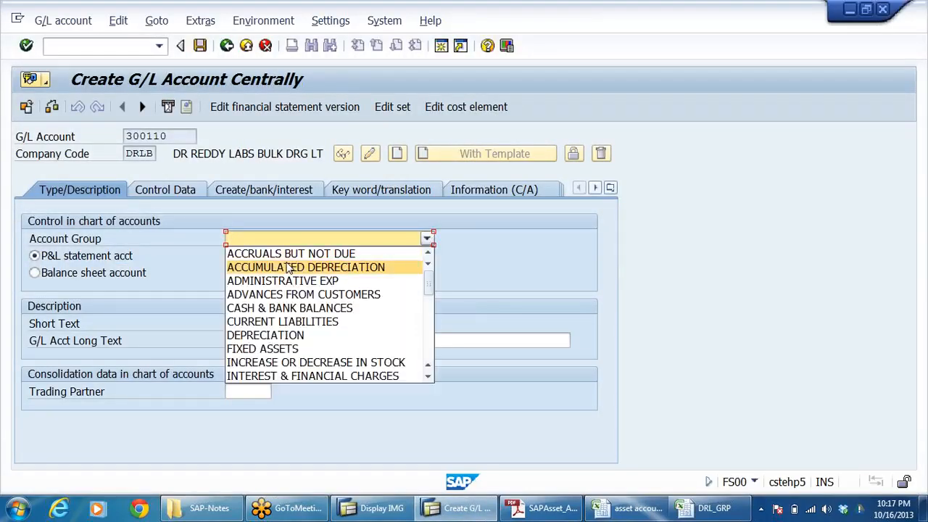
key("o")
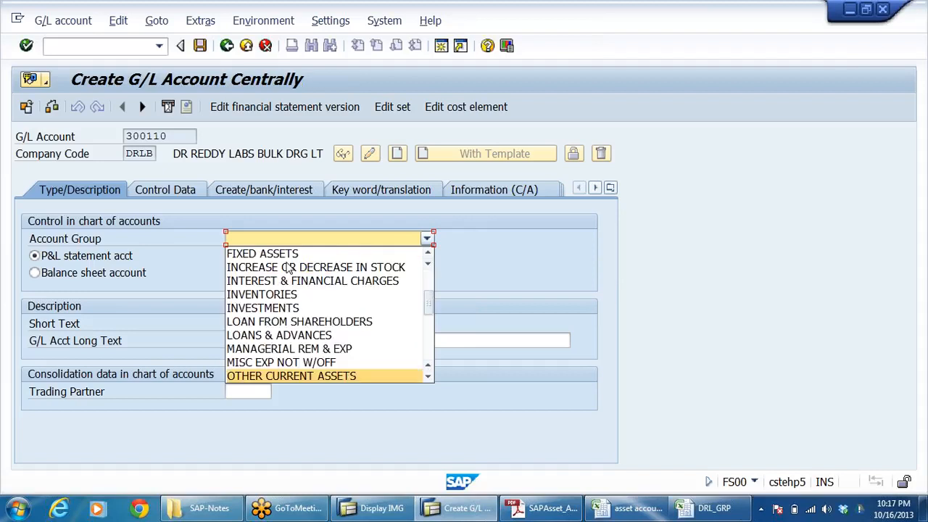
key("o")
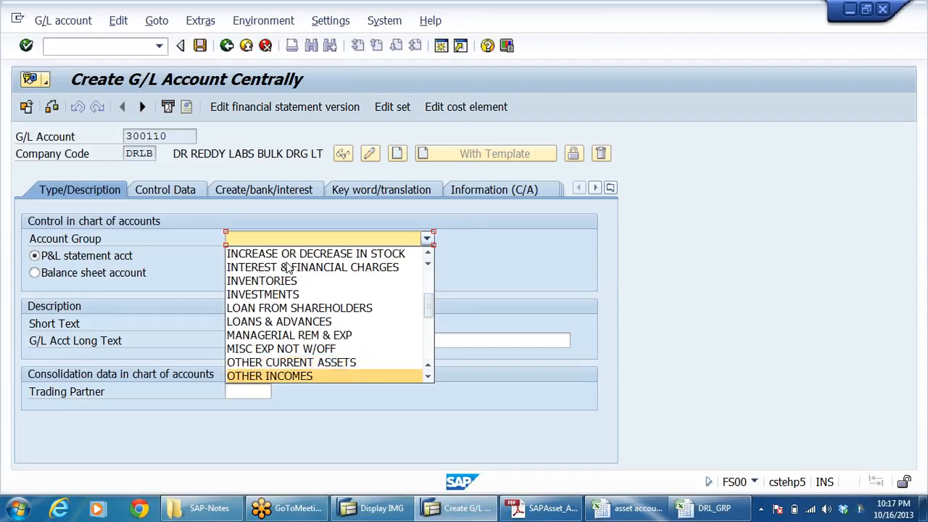
key("Return")
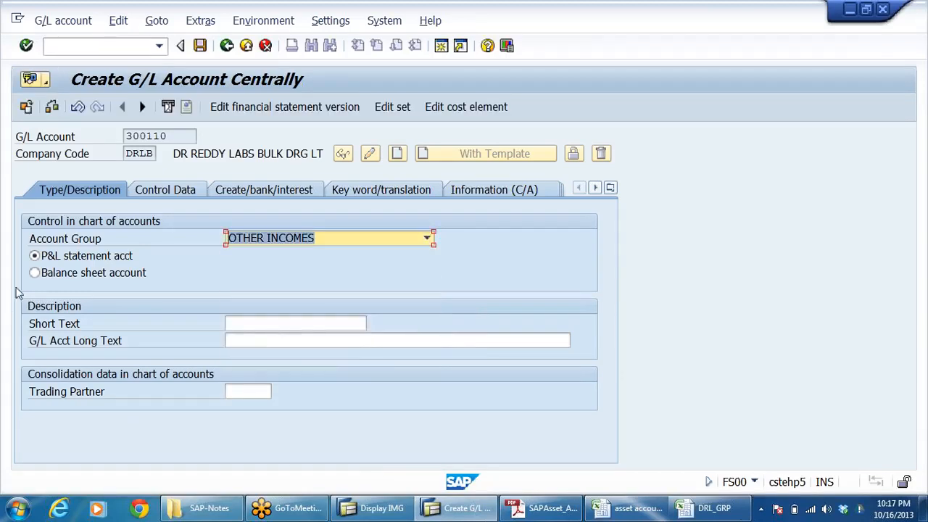
Step: Enter SALE OF ASSET A/C as both the short text and the long text of account 300110
left_click(243, 324)
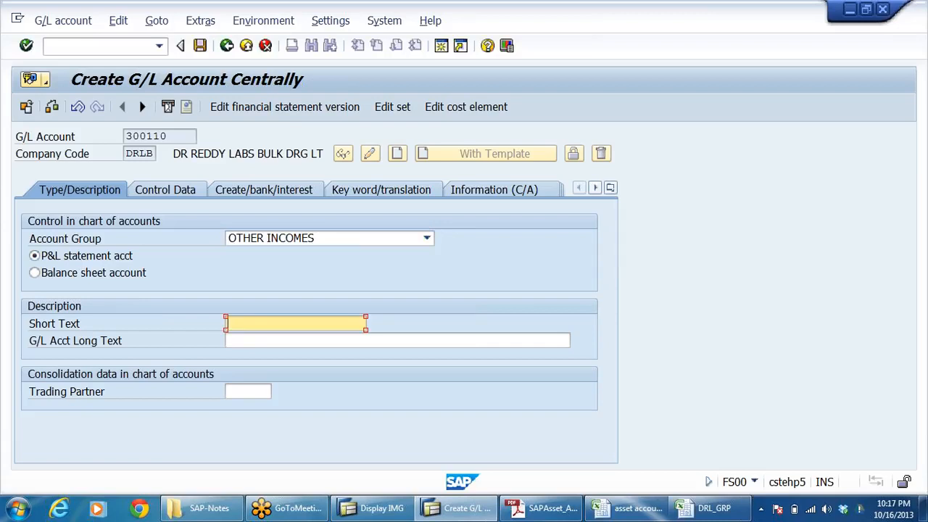
type("SALE OF ASSET A/C")
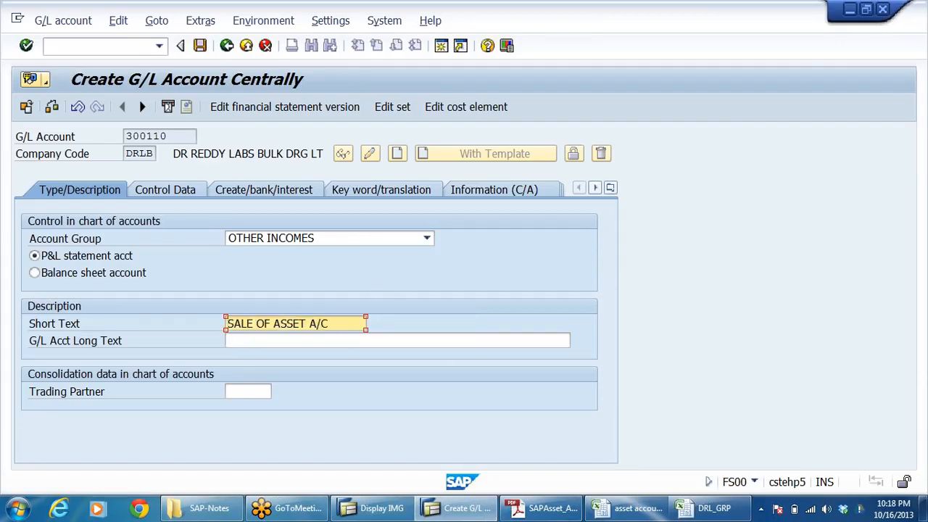
key("Tab")
key("alt+Tab")
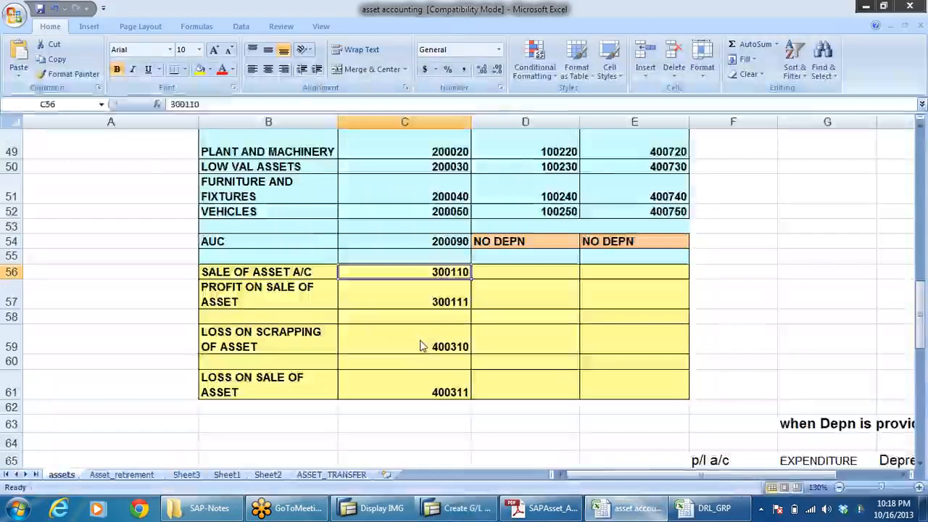
key("alt+Tab")
type("SALE OF ASSET A/C")
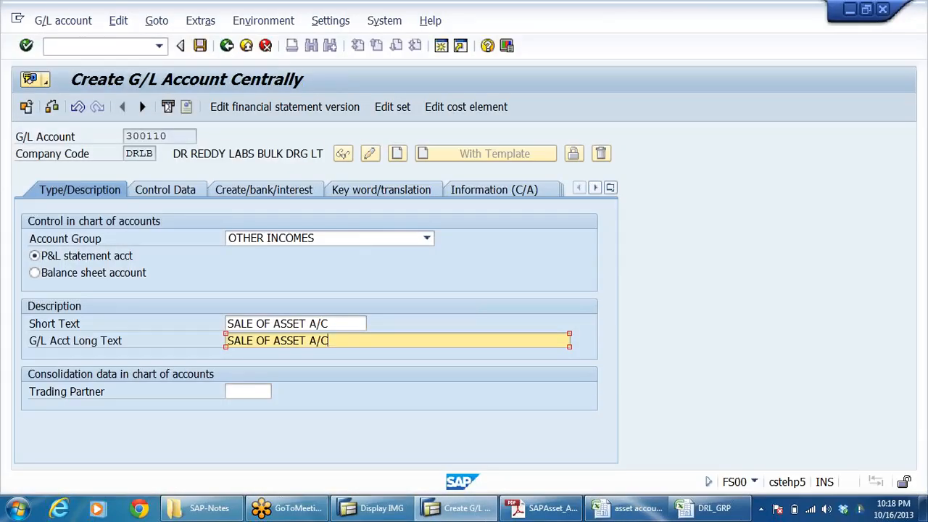
Step: Enable line item display for account 300110 and set its sort key to 001
left_click(184, 187)
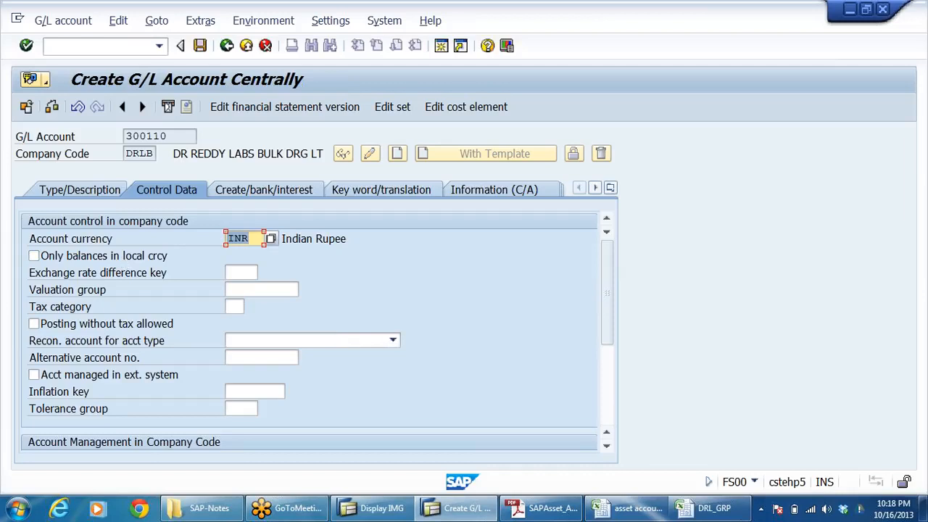
scroll(456, 280, "down", 2)
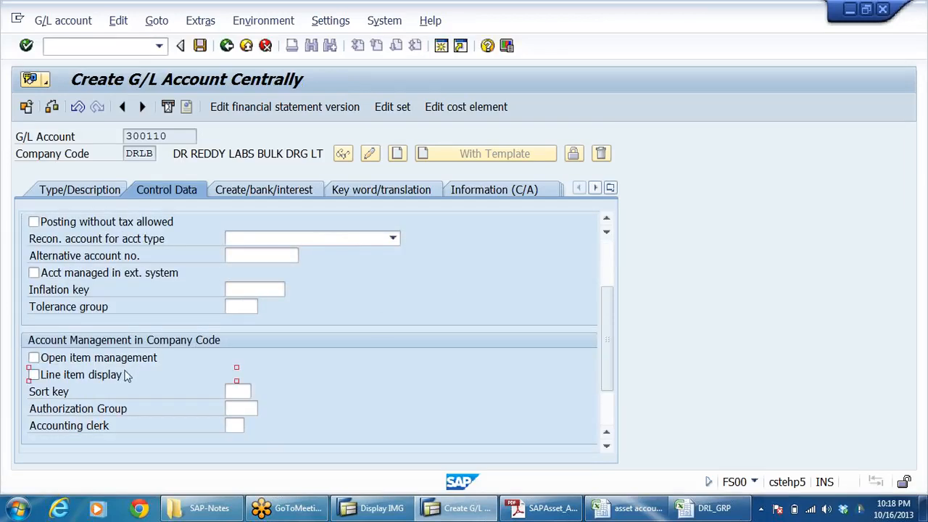
left_click(238, 392)
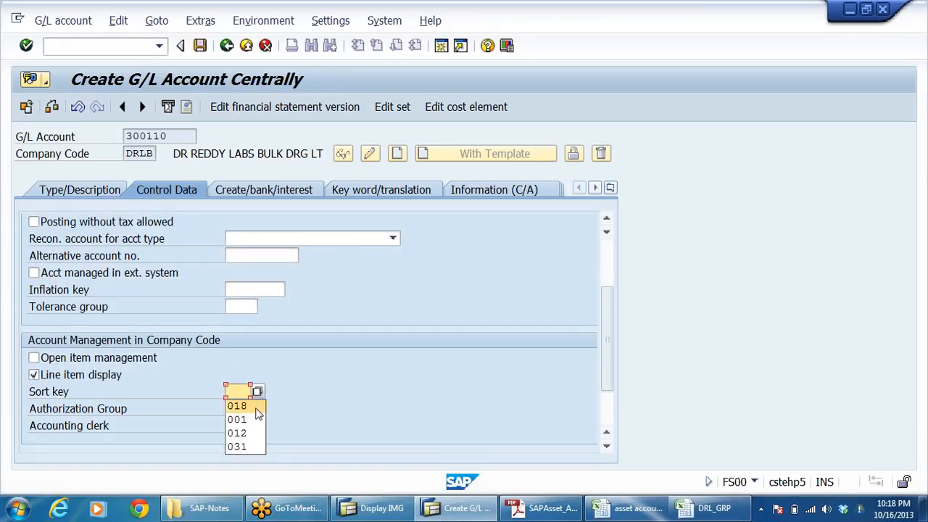
left_click(239, 406)
left_click(238, 391)
left_click(238, 416)
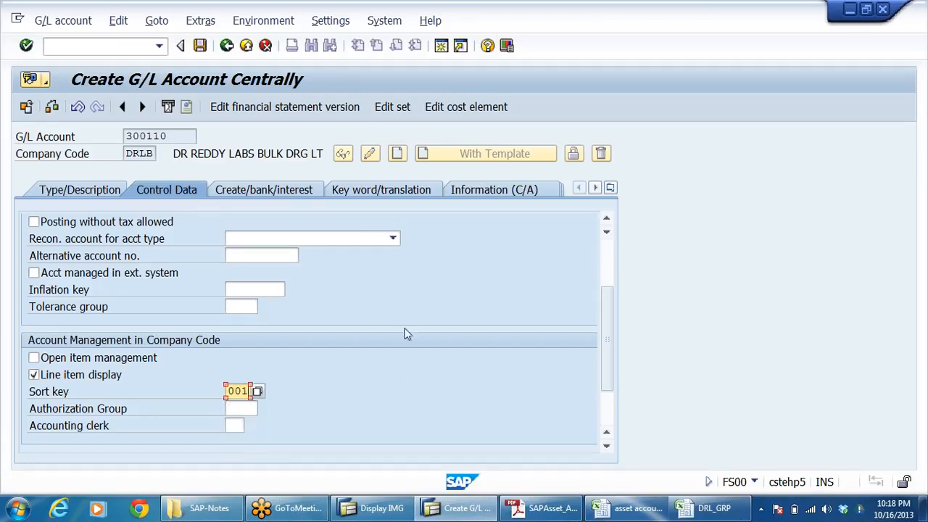
Step: Set the field status group of account 300110 to G001
left_click(279, 192)
left_click(235, 239)
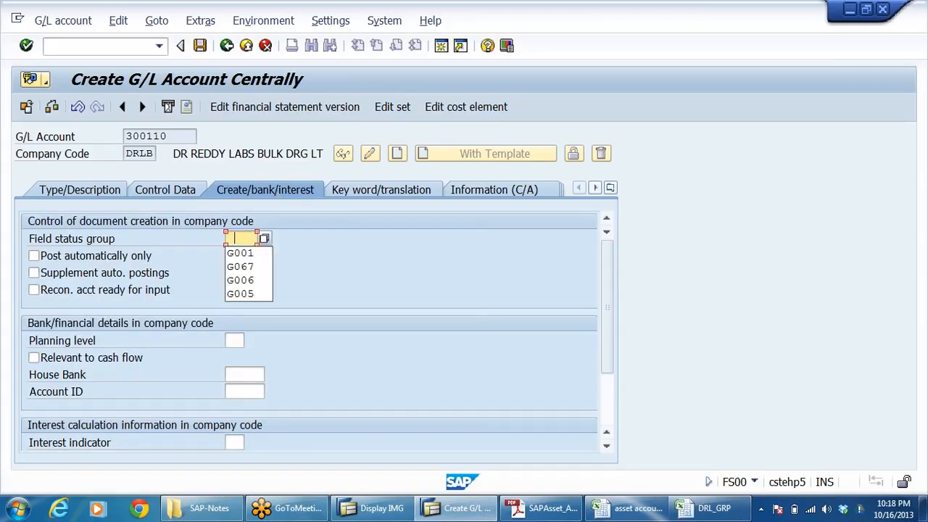
left_click(247, 254)
key("Return")
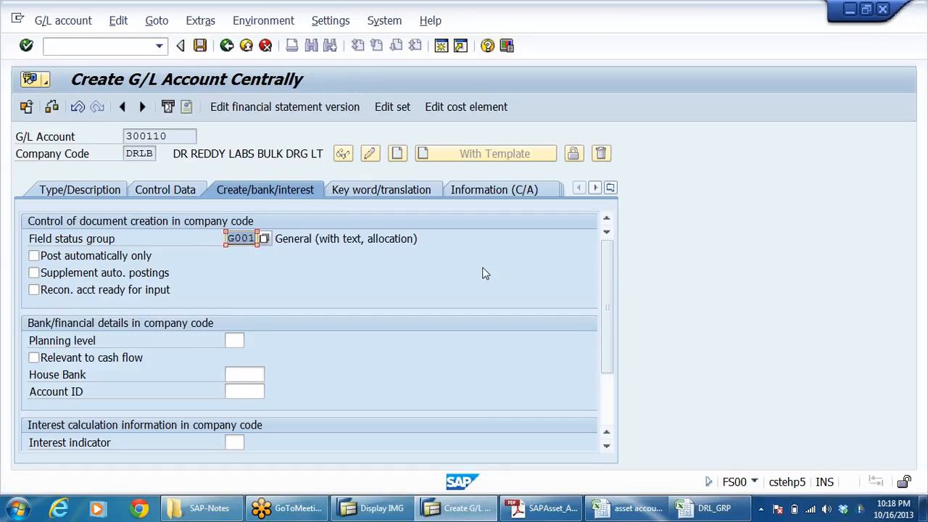
Step: Look through the SAPAsset_Accout_Config_Saianand PDF notes for the SALE OF ASSET A/C instructions and highlight their GL account number
left_click(543, 508)
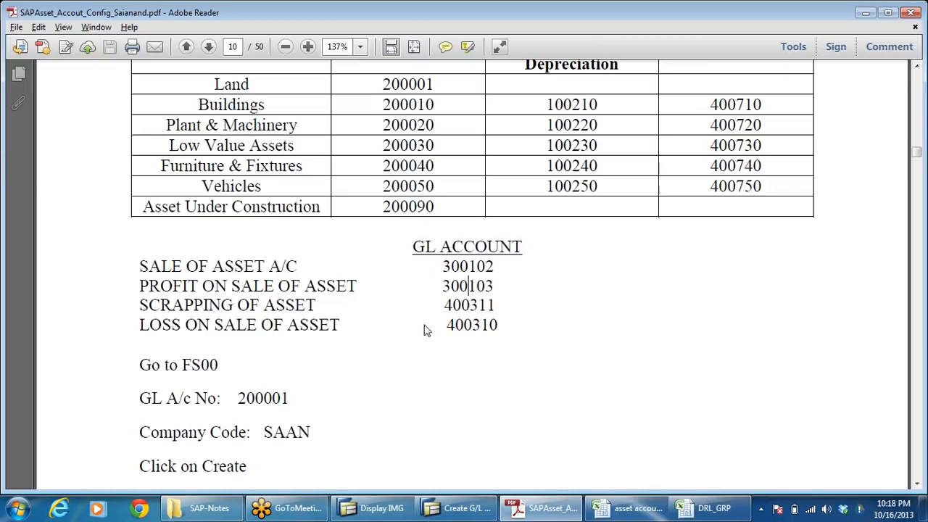
scroll(332, 297, "down", 20)
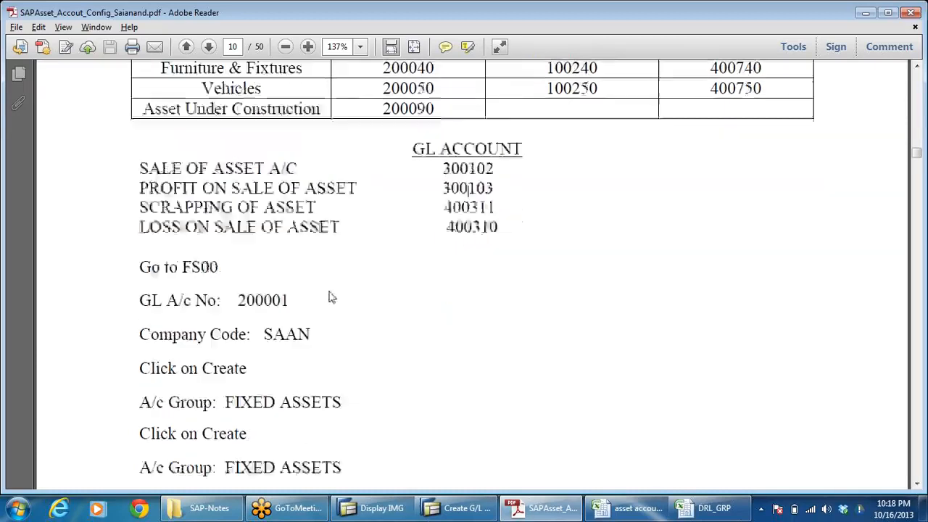
scroll(424, 267, "down", 20)
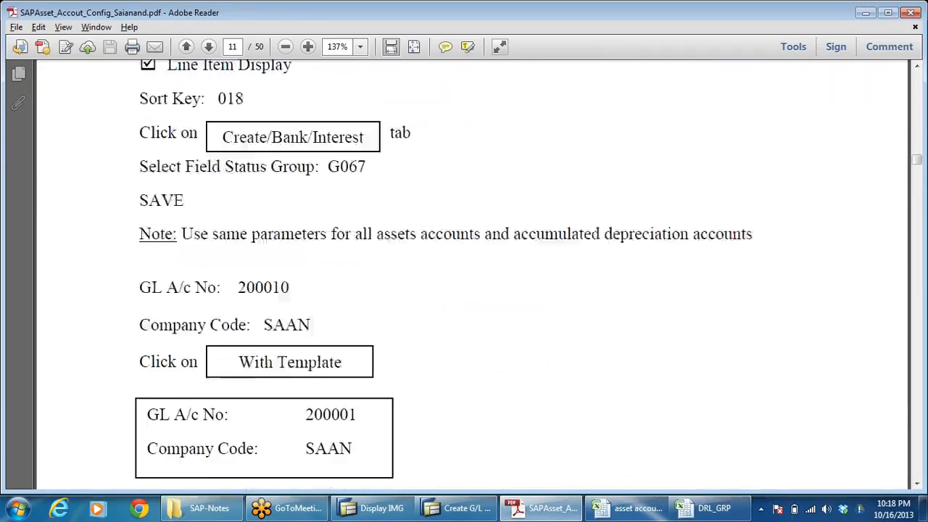
scroll(458, 247, "down", 20)
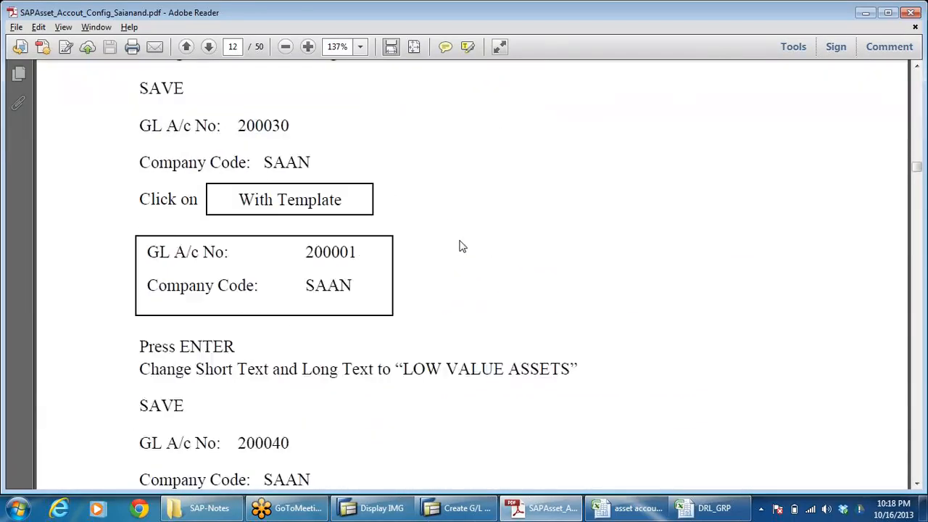
scroll(468, 248, "down", 10)
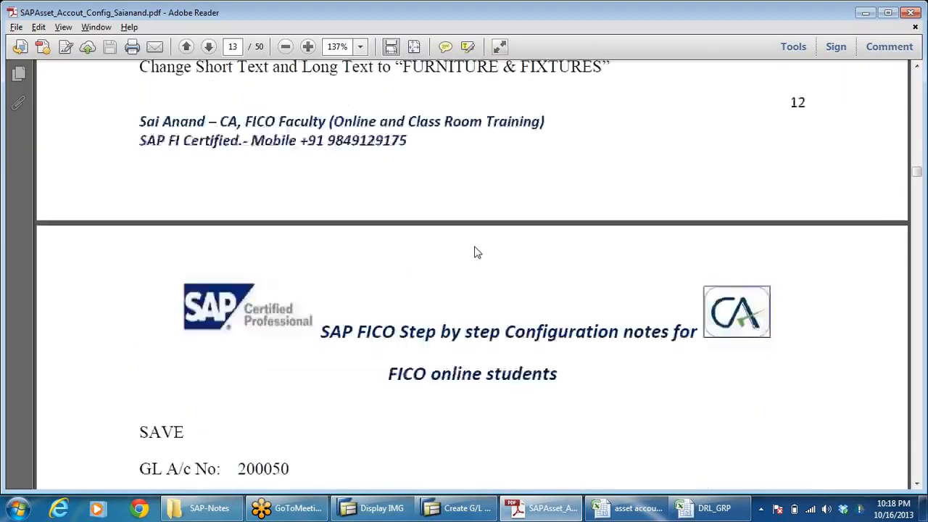
scroll(477, 249, "down", 20)
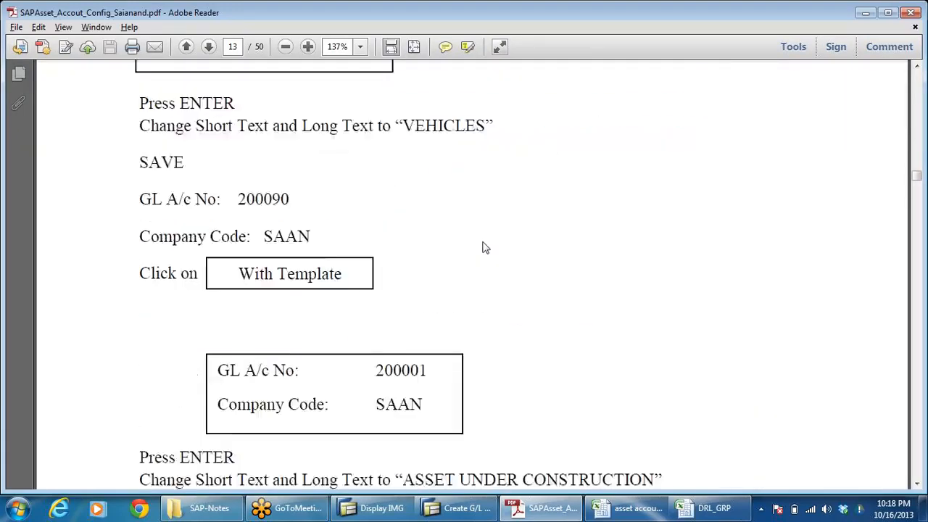
scroll(490, 249, "down", 10)
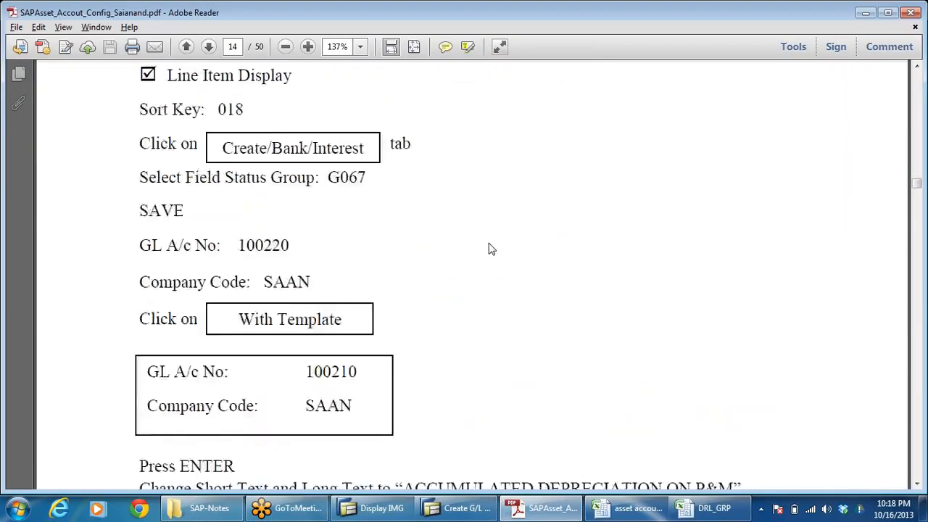
scroll(489, 249, "down", 15)
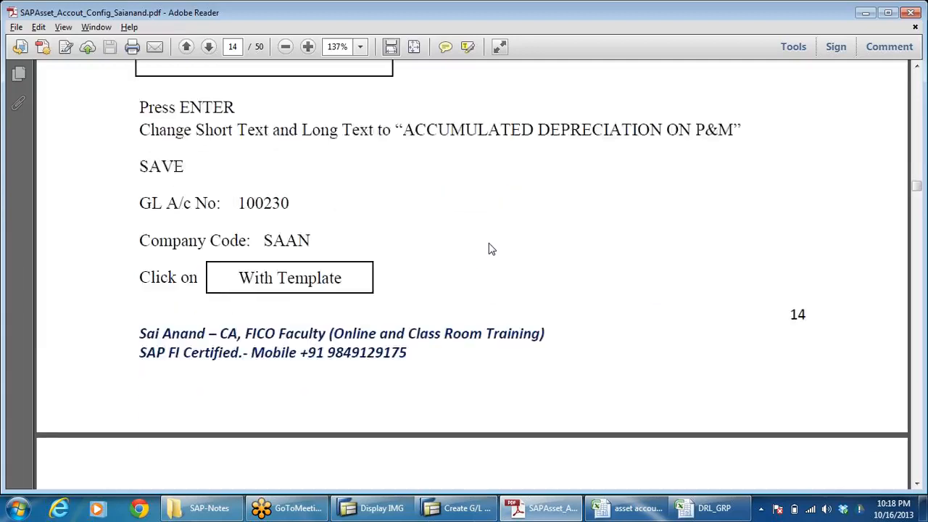
scroll(489, 249, "down", 15)
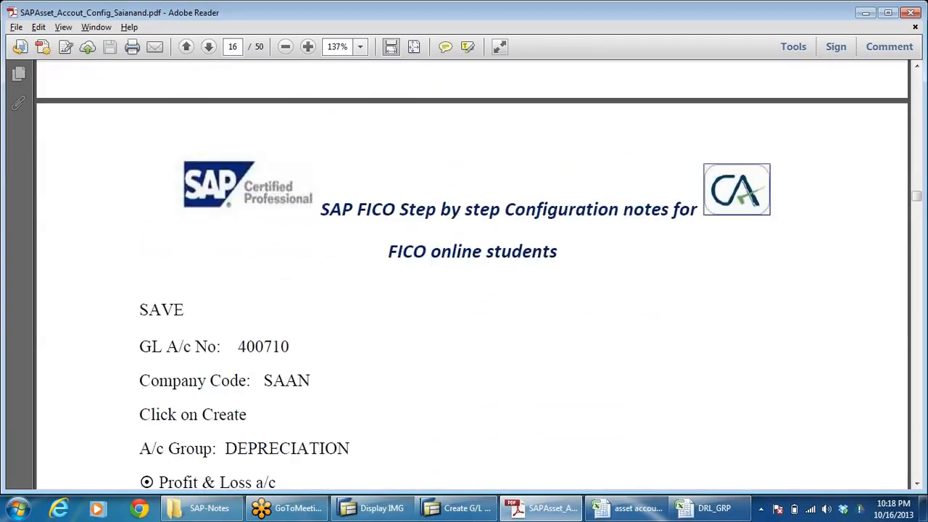
scroll(489, 249, "down", 12)
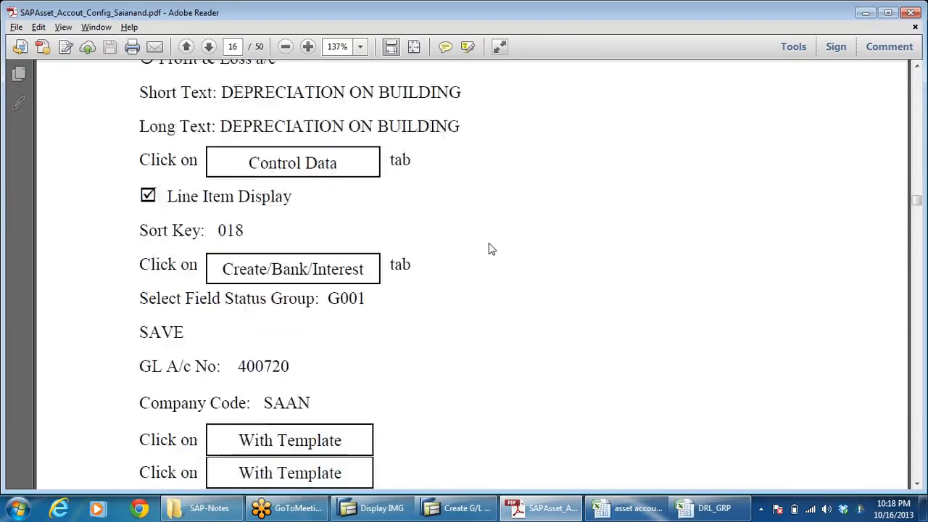
scroll(489, 248, "down", 20)
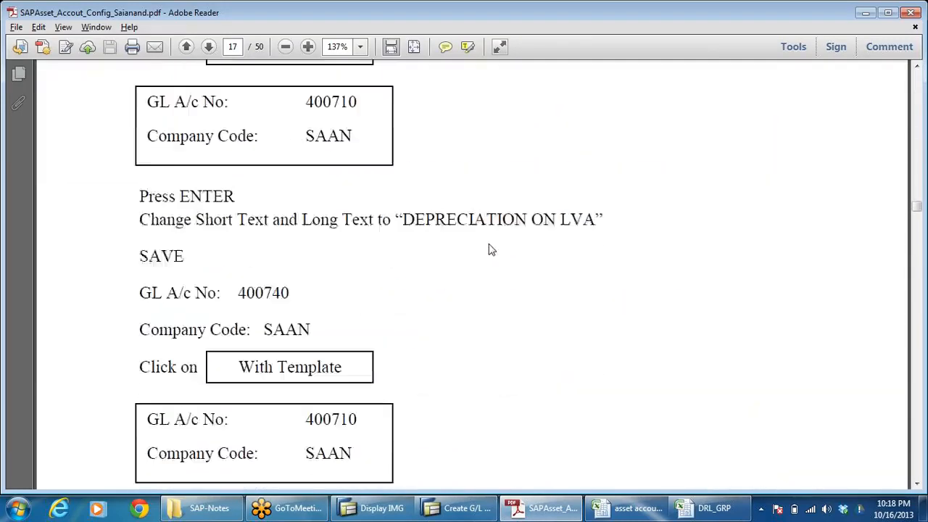
scroll(489, 250, "down", 6)
scroll(488, 250, "down", 5)
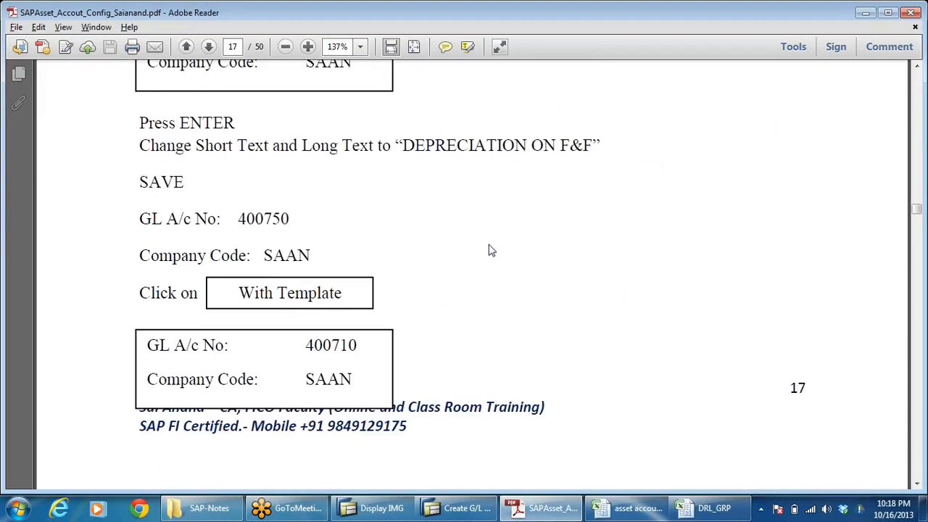
scroll(488, 250, "down", 15)
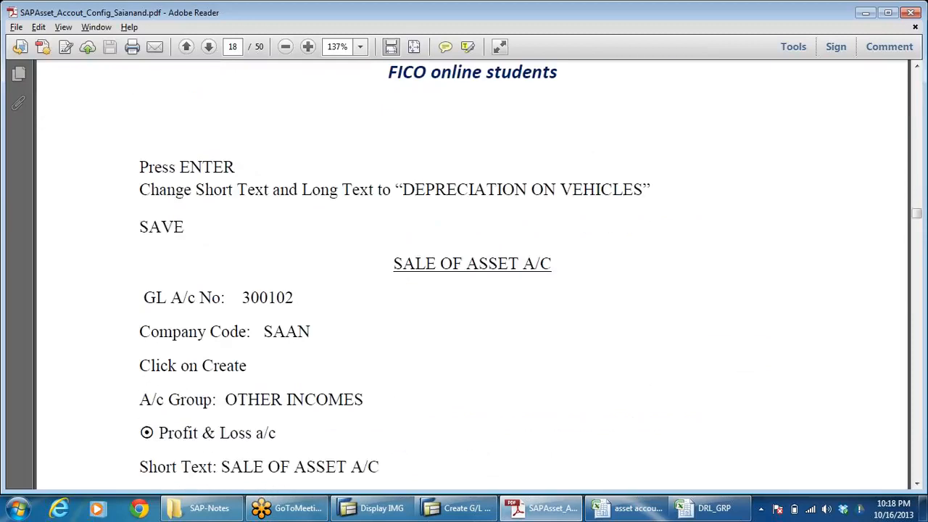
scroll(379, 310, "down", 5)
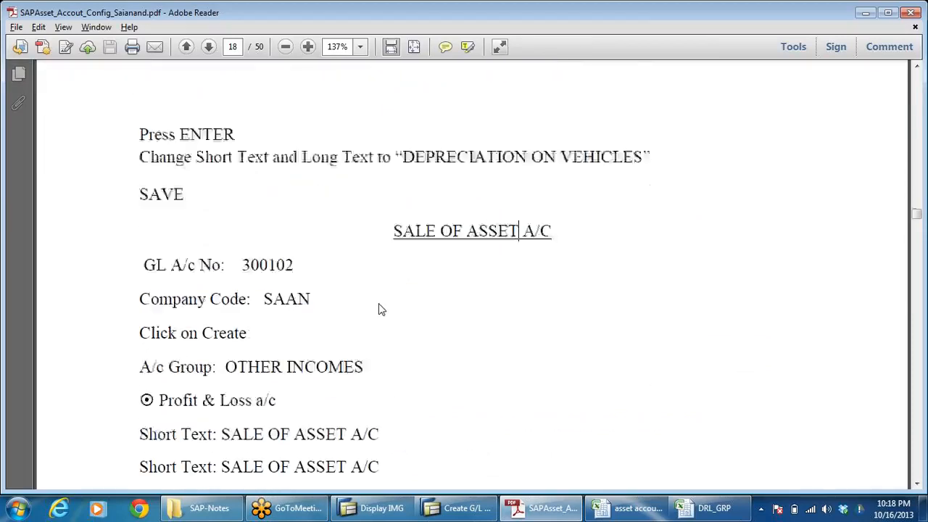
left_click_drag(242, 167, 294, 167)
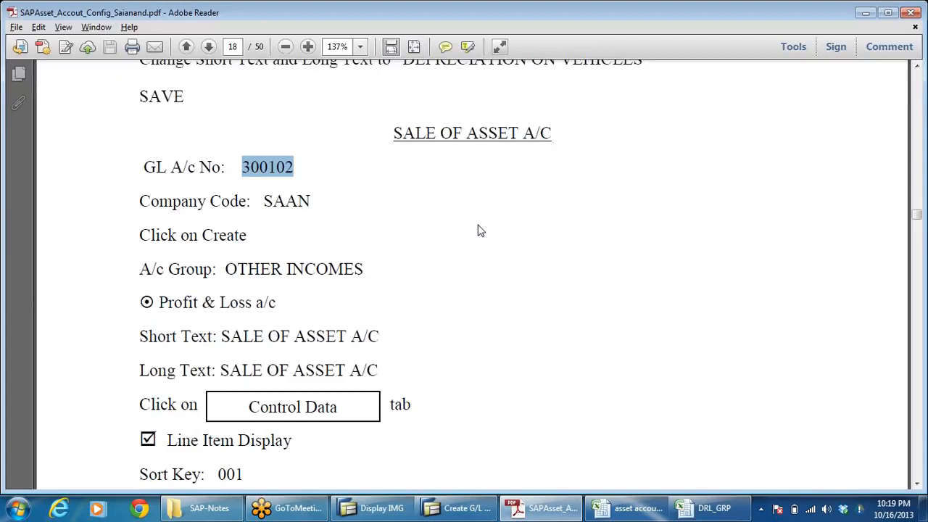
Step: Check the field status group specified for the SALE OF ASSET A/C account in the notes and highlight its code
scroll(479, 230, "down", 4)
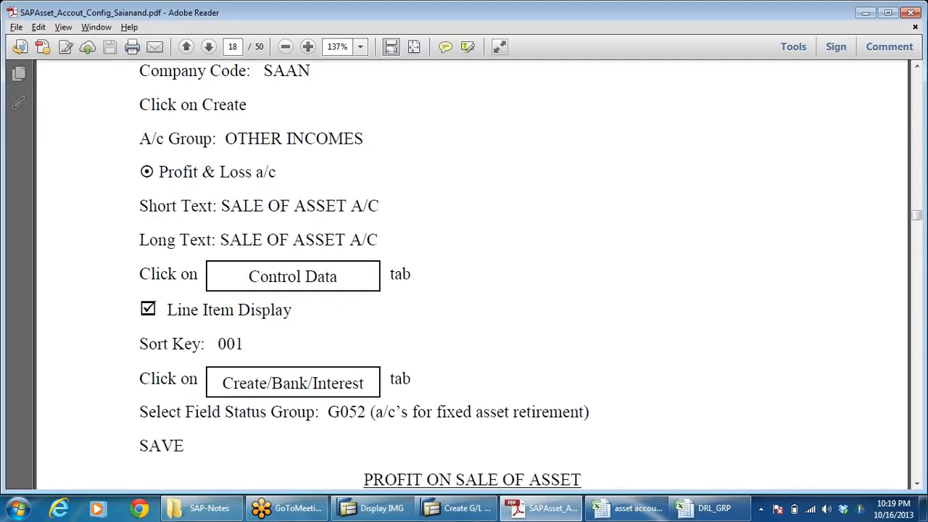
scroll(366, 338, "down", 3)
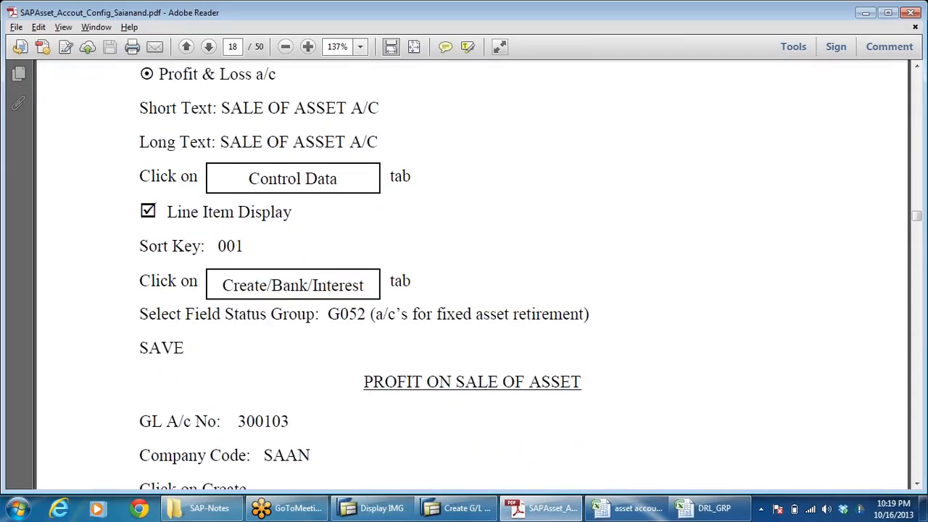
left_click_drag(327, 314, 590, 314)
left_click(627, 311)
left_click_drag(328, 314, 370, 314)
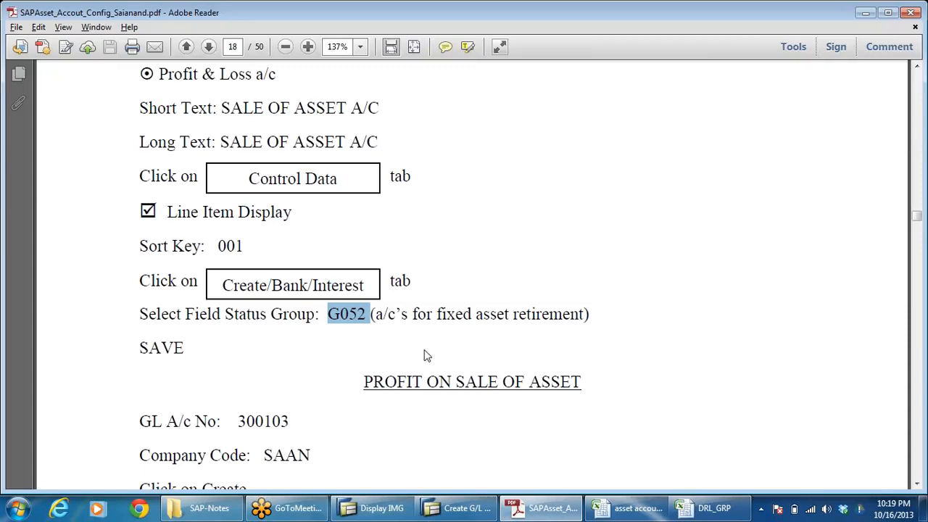
Step: Back in SAP, set the field status group of account 300110 to G052, Accounts for fixed asset retirement, and save the account
left_click(459, 508)
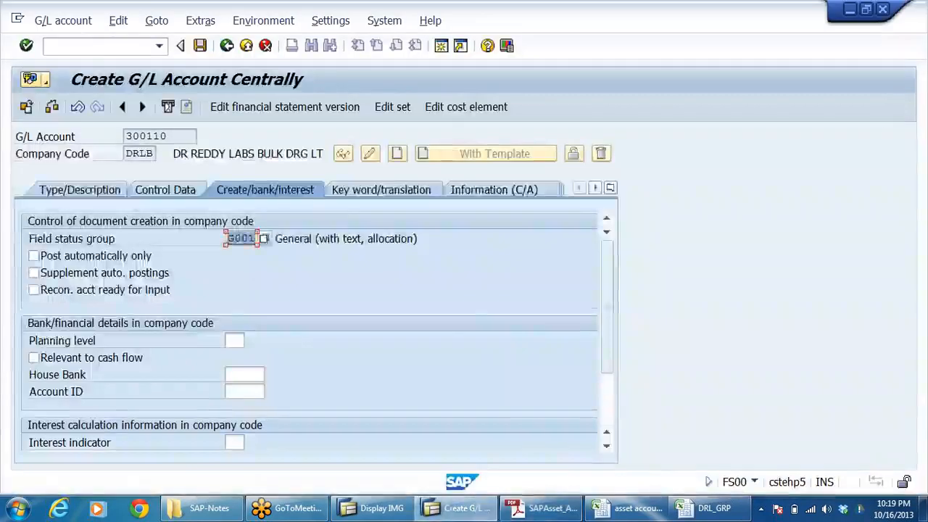
left_click(264, 239)
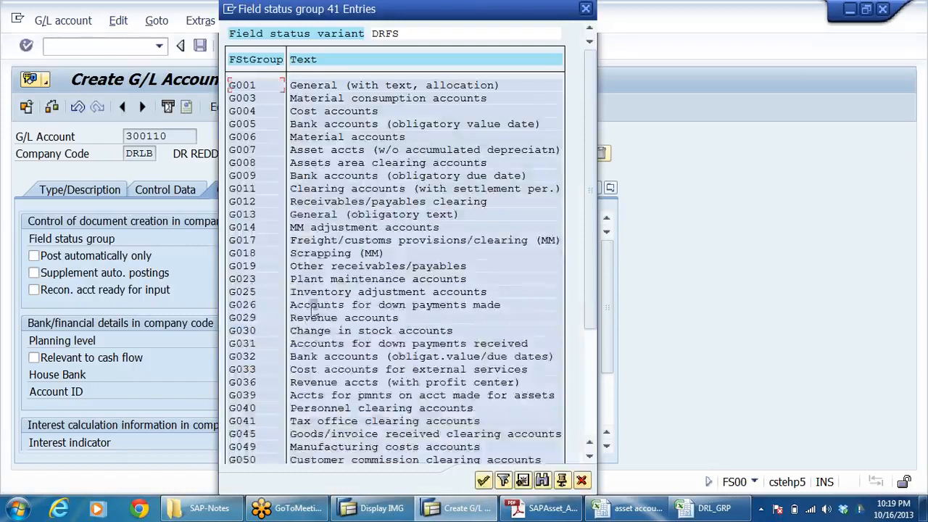
left_click(315, 305)
scroll(374, 392, "down", 3)
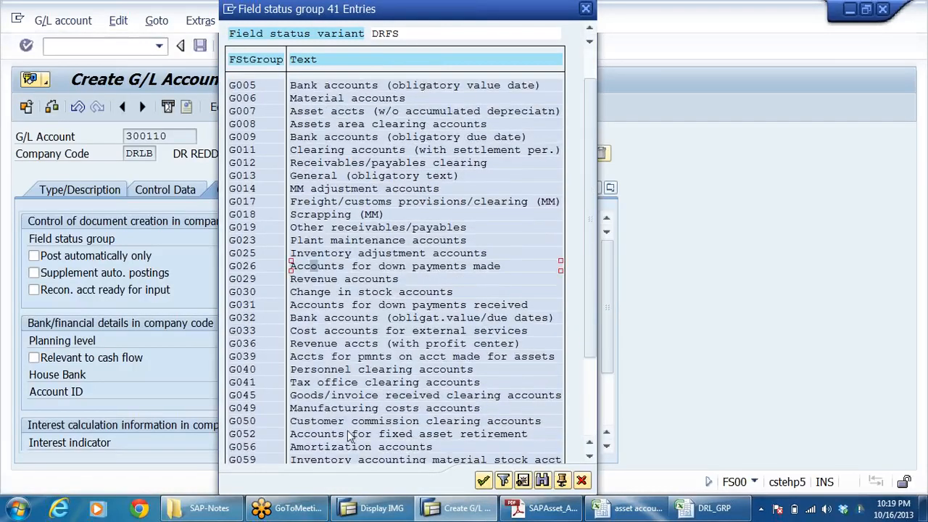
left_click(267, 435)
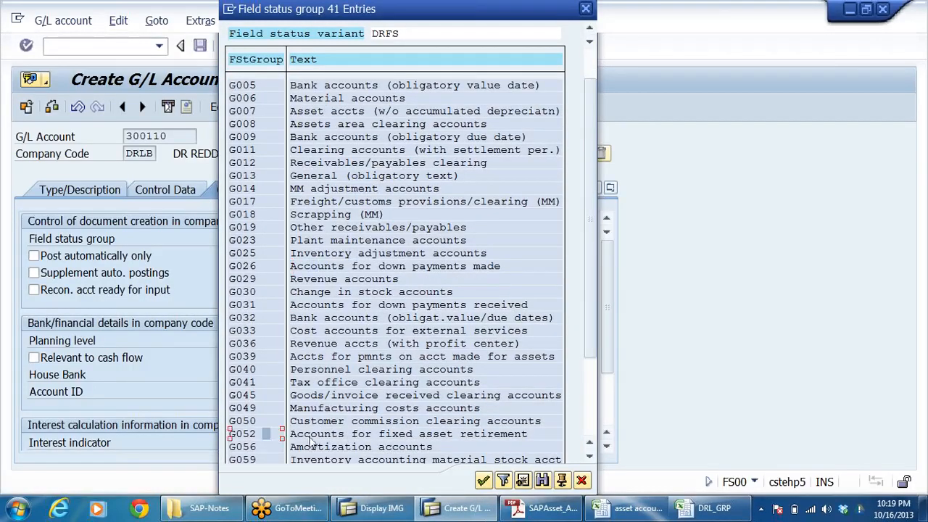
left_click(505, 436)
double_click(252, 436)
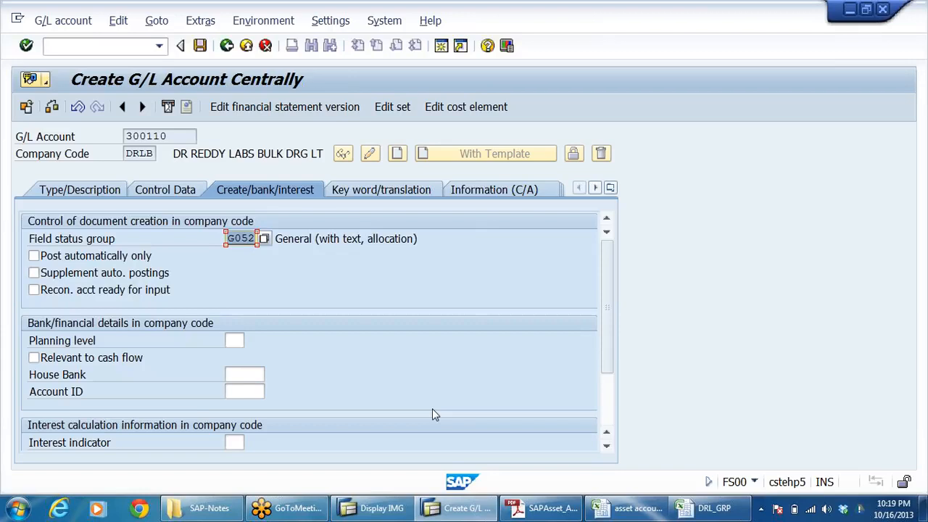
key("Return")
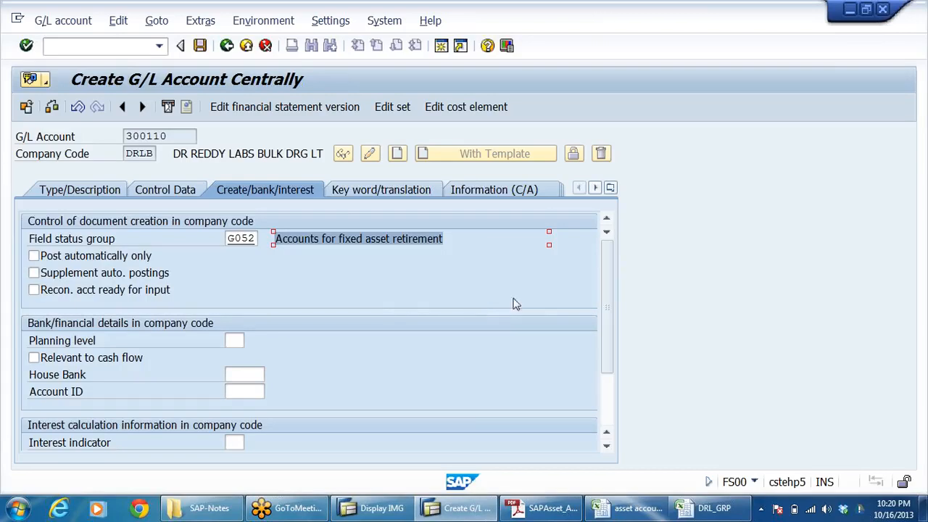
left_click(200, 45)
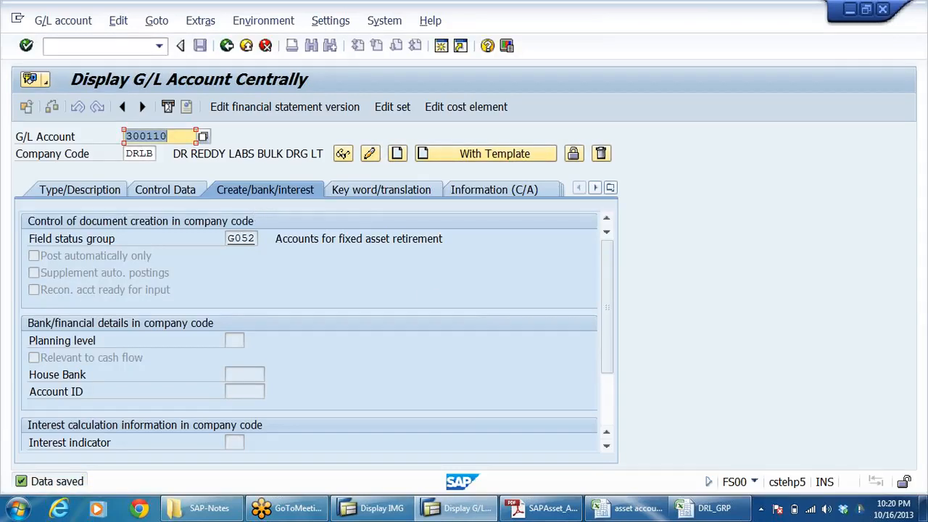
Step: Change the G/L account number to 300111 for the next account in company code DRLB
left_click(179, 136)
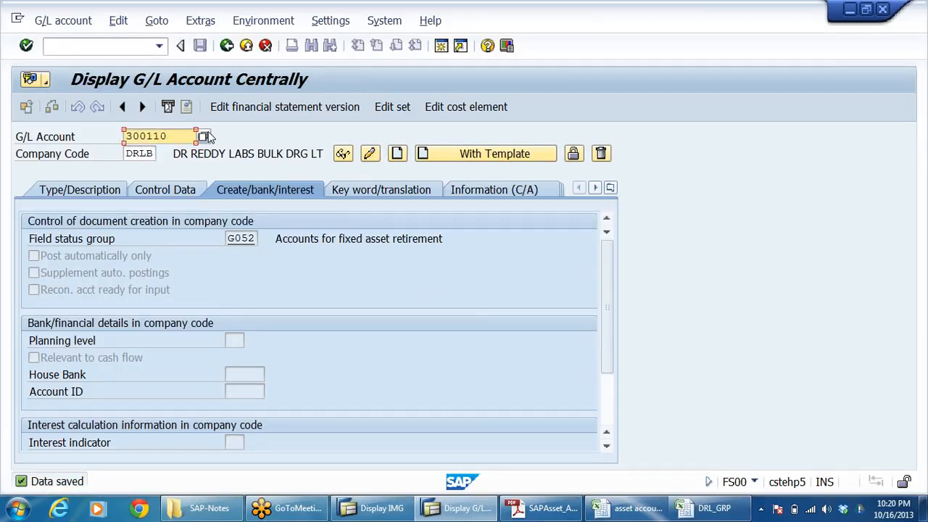
key("BackSpace")
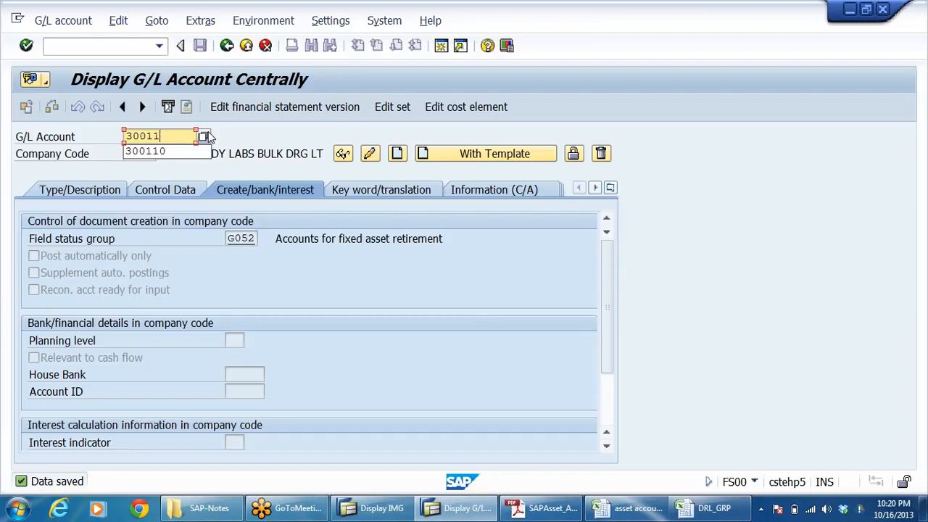
type("1")
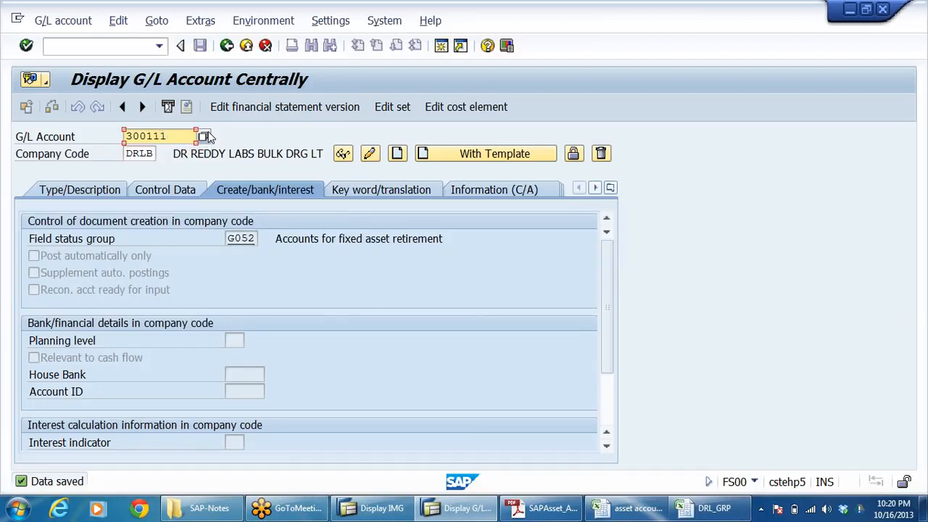
Step: Check the PROFIT ON SALE OF ASSET entry in the asset accounting workbook and start creating account 300111 in SAP without a template
key("alt+Tab")
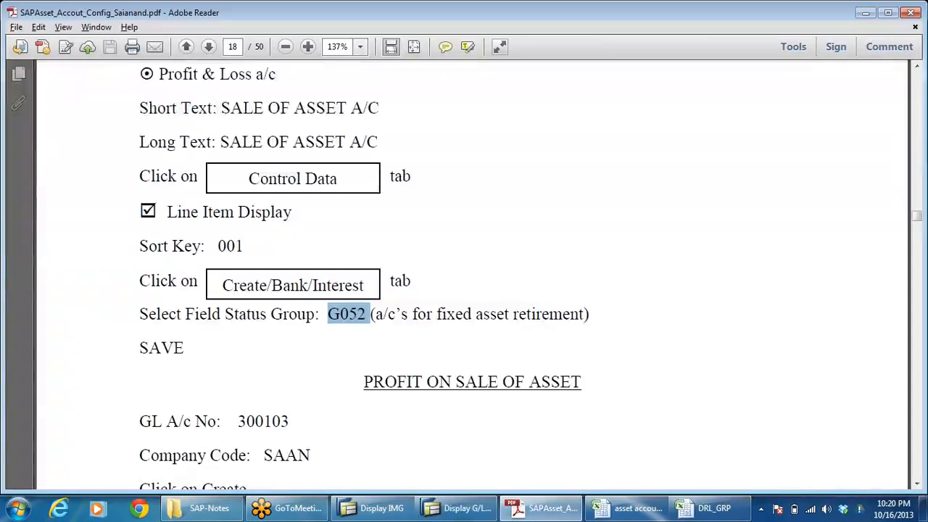
left_click(628, 508)
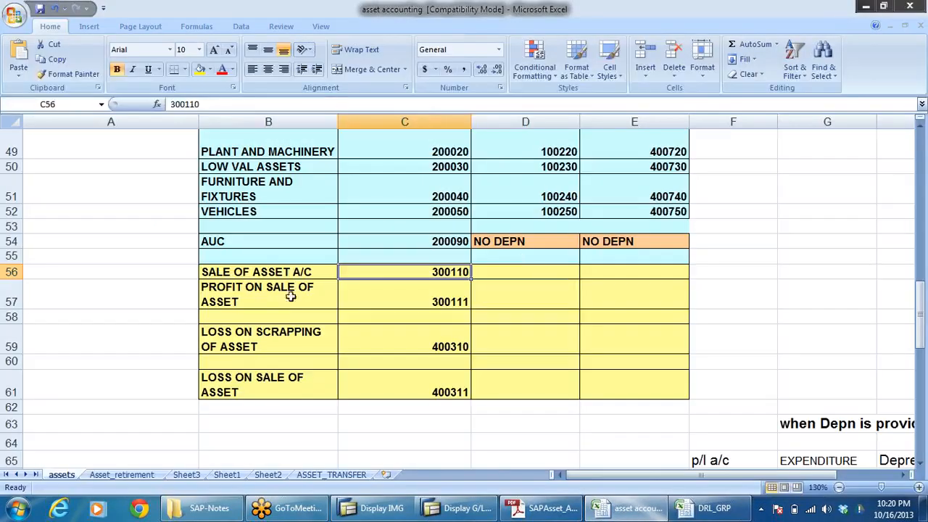
left_click(286, 299)
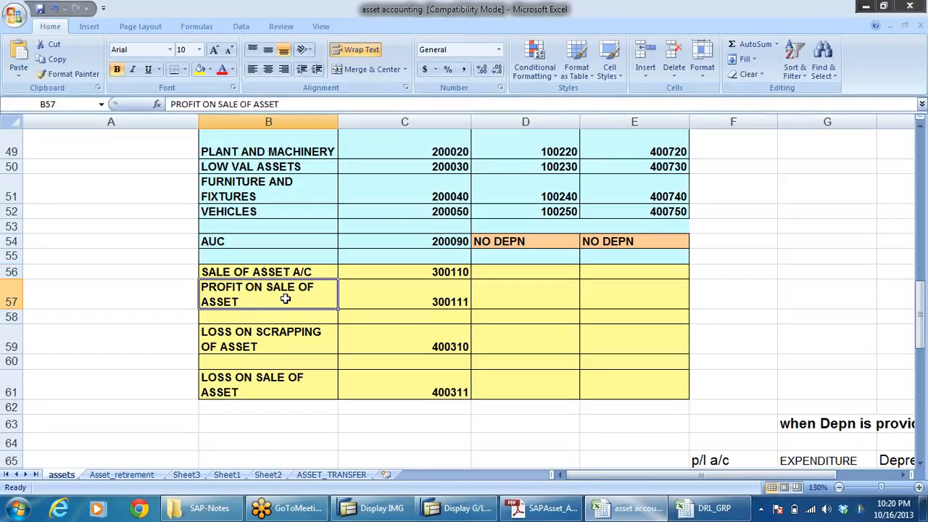
left_click(457, 300)
key("alt+Tab")
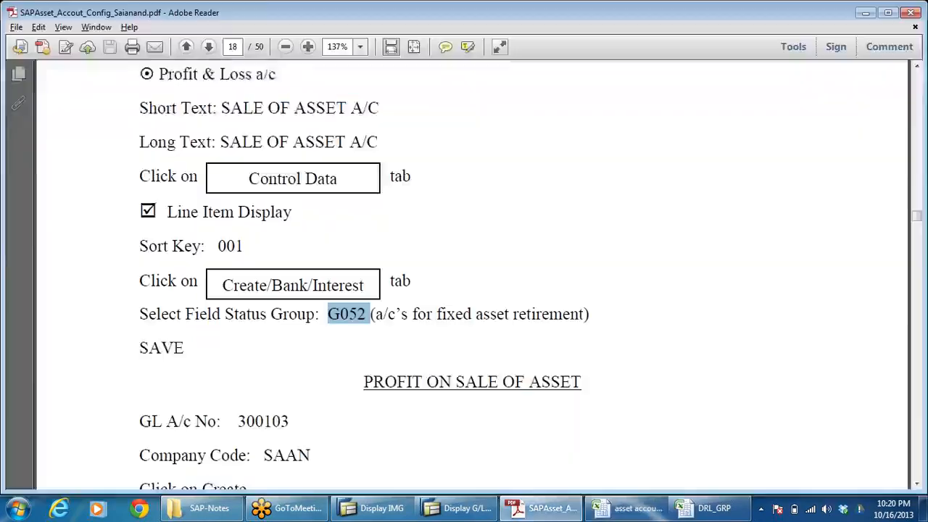
key("alt+Tab")
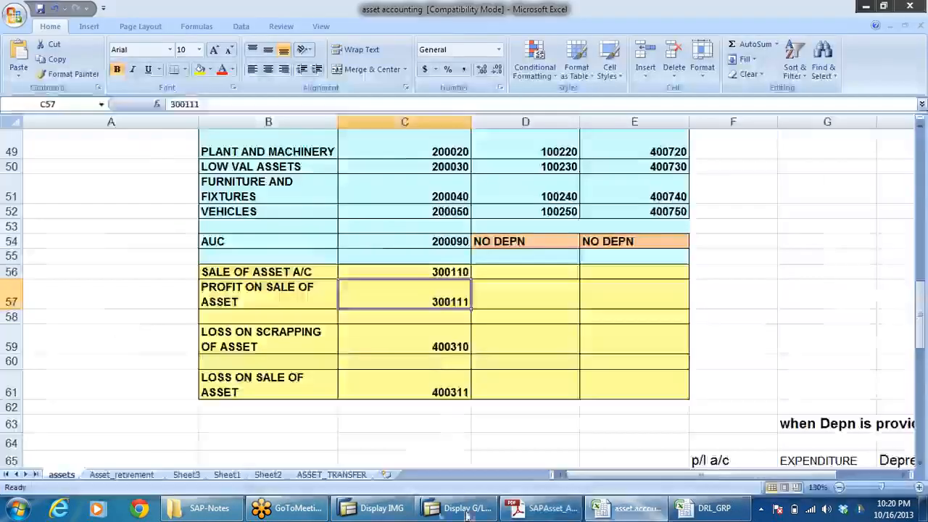
left_click(468, 508)
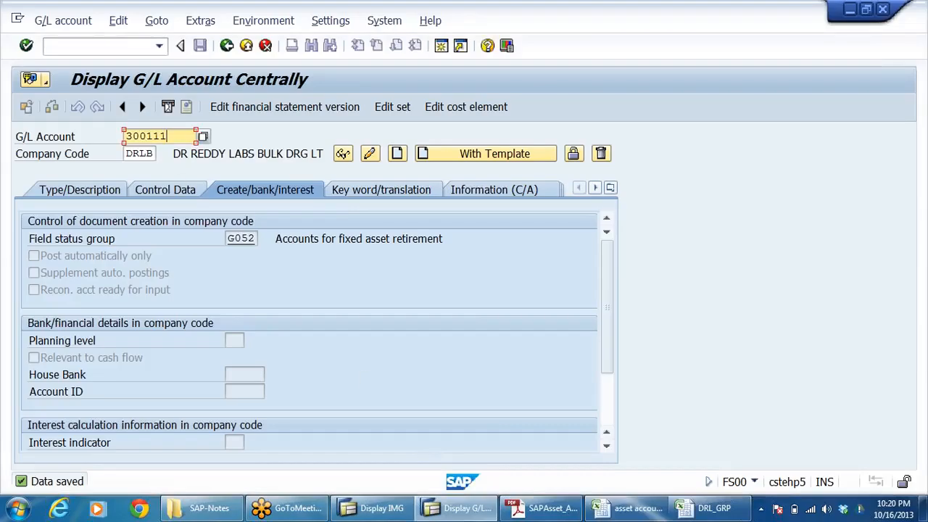
left_click(430, 155)
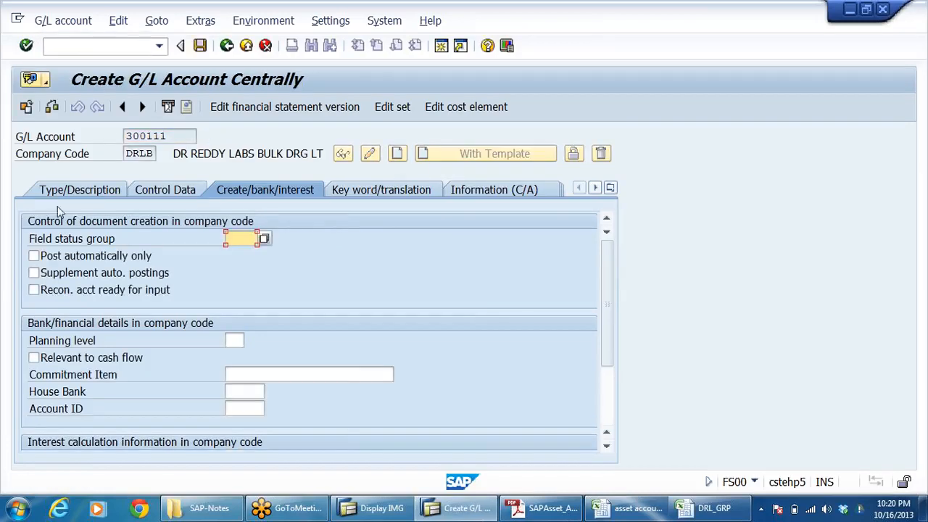
Step: Assign account 300111 to the OTHER INCOMES account group in its type and description data
left_click(76, 191)
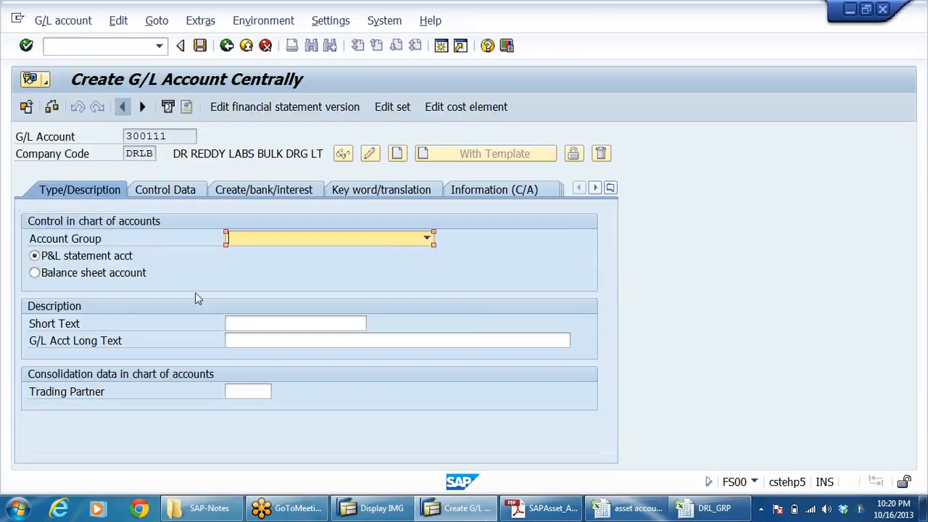
left_click(427, 239)
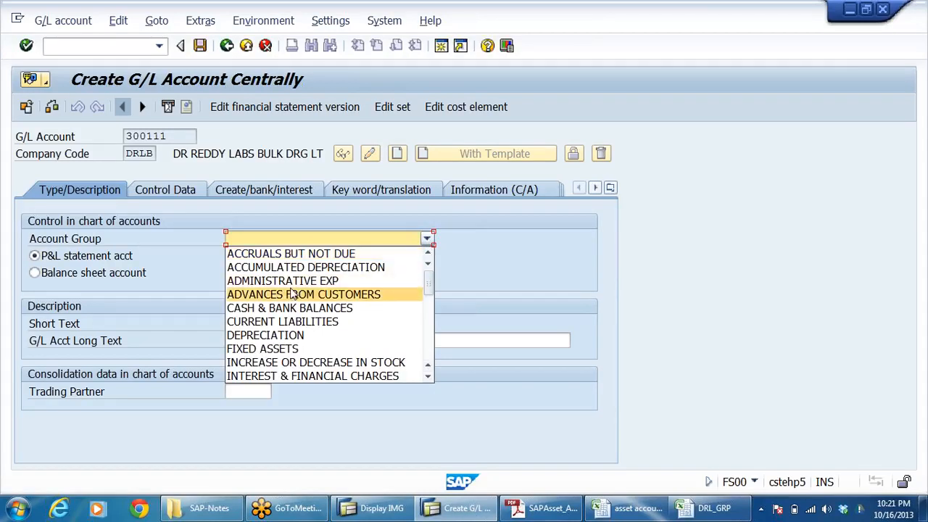
key("Down")
key("Down")
key("Down")
key("Down")
key("Down")
key("Down")
key("Down")
key("Down")
key("Down")
key("Down")
key("Down")
key("Down")
key("Down")
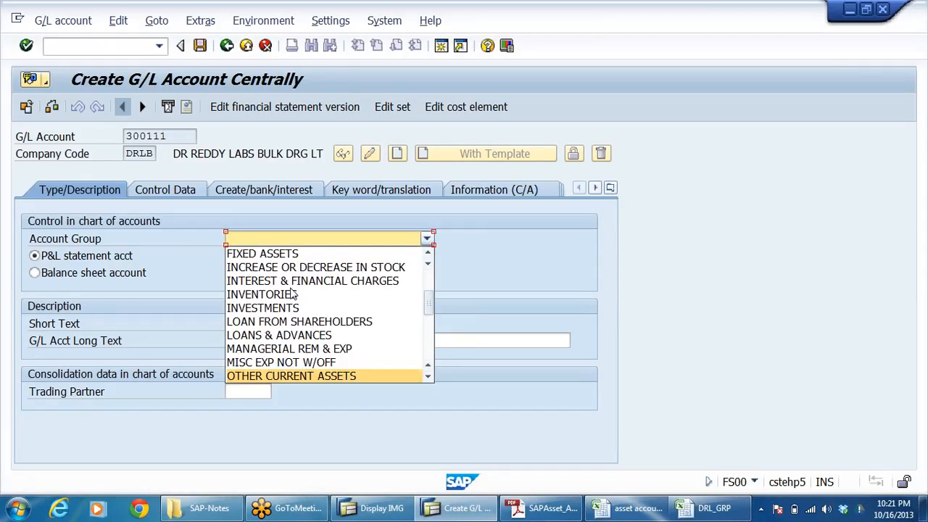
key("Down")
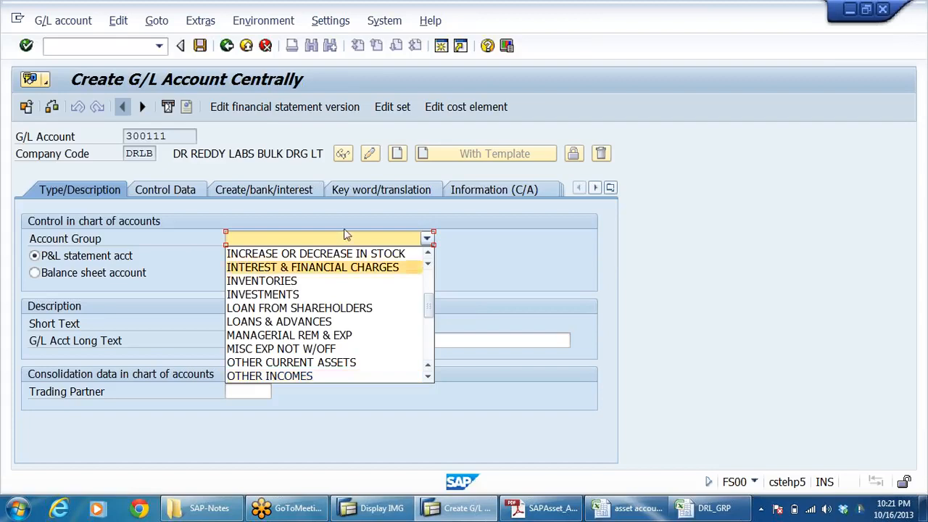
left_click(303, 376)
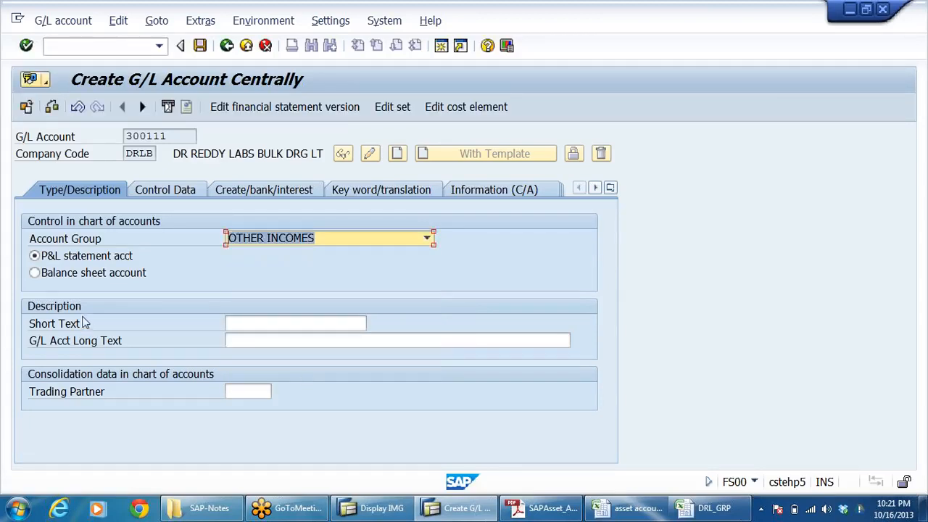
left_click(282, 324)
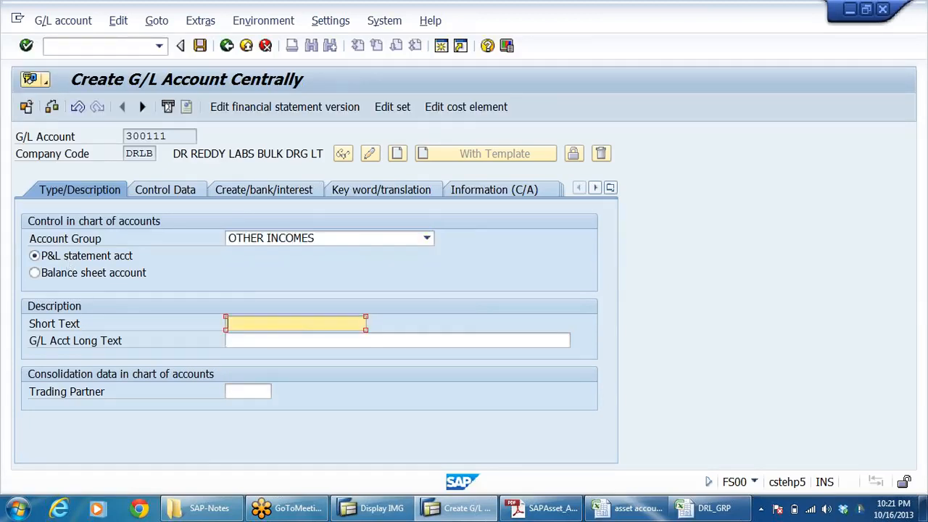
left_click(302, 340)
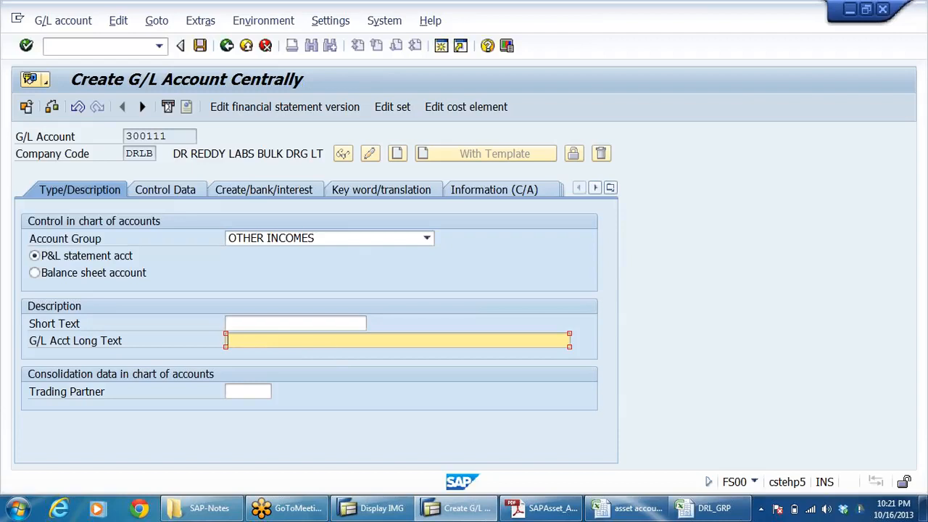
type("SALE OF ASSET A/C")
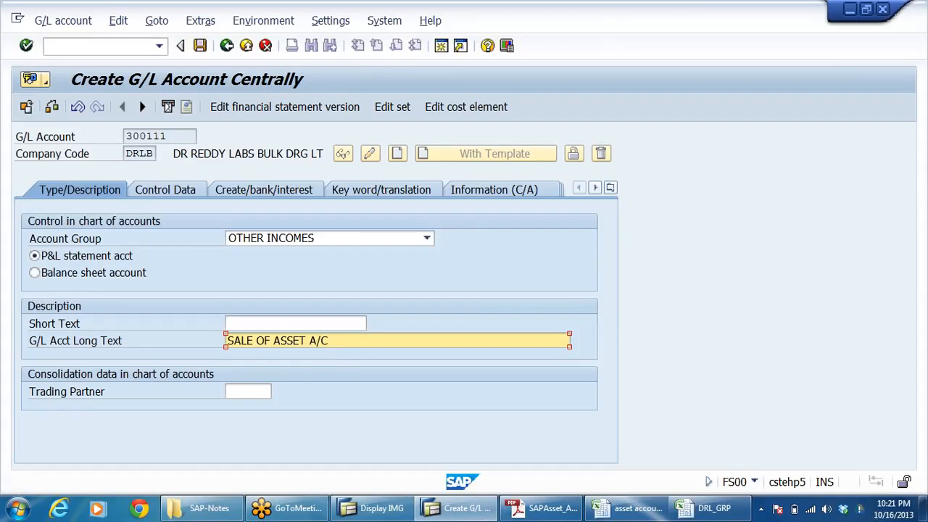
Step: Copy PROFIT ON SALE OF ASSET from the asset accounting workbook and make it the G/L account's long text in SAP
key("alt+Tab")
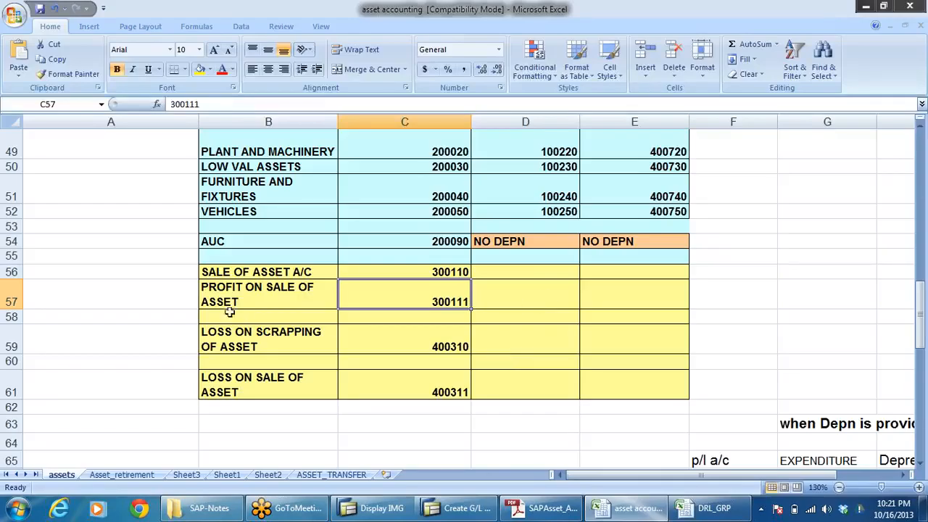
left_click(247, 292)
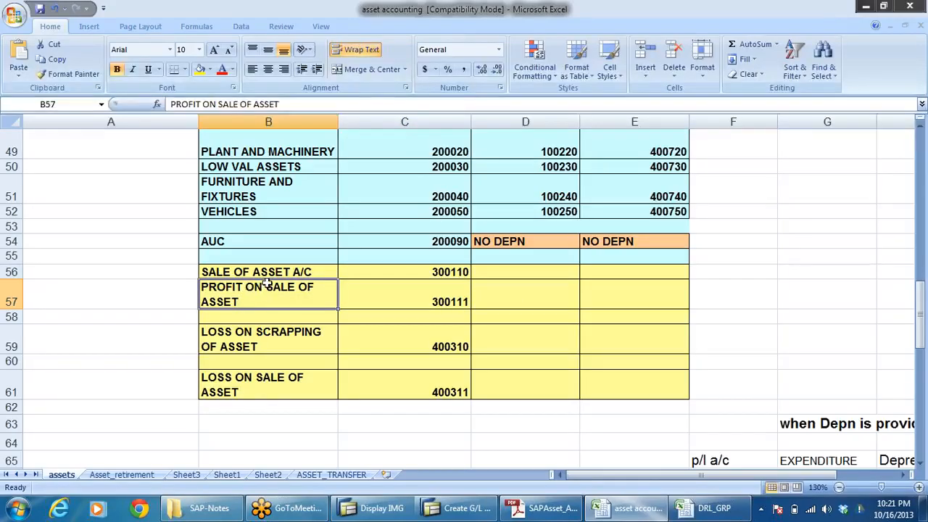
key("ctrl+c")
key("alt+Tab")
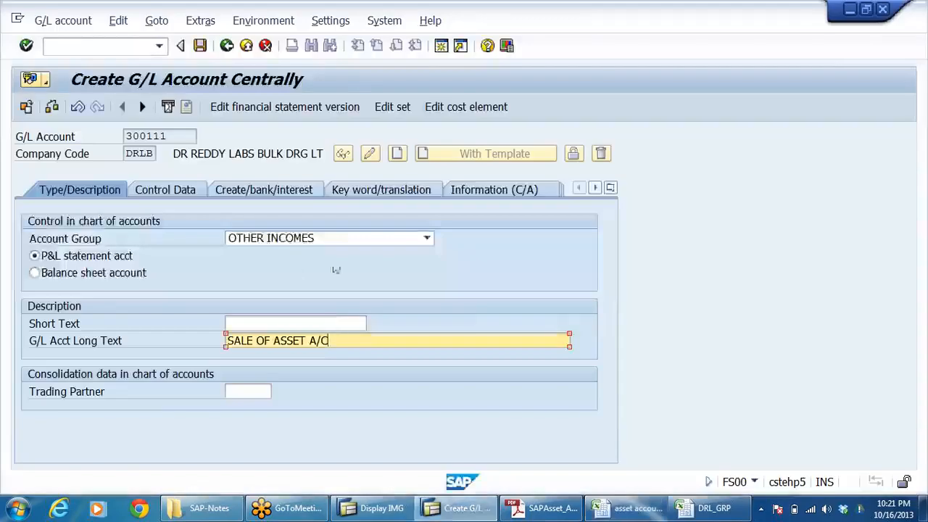
left_click_drag(334, 341, 227, 341)
key("ctrl+v")
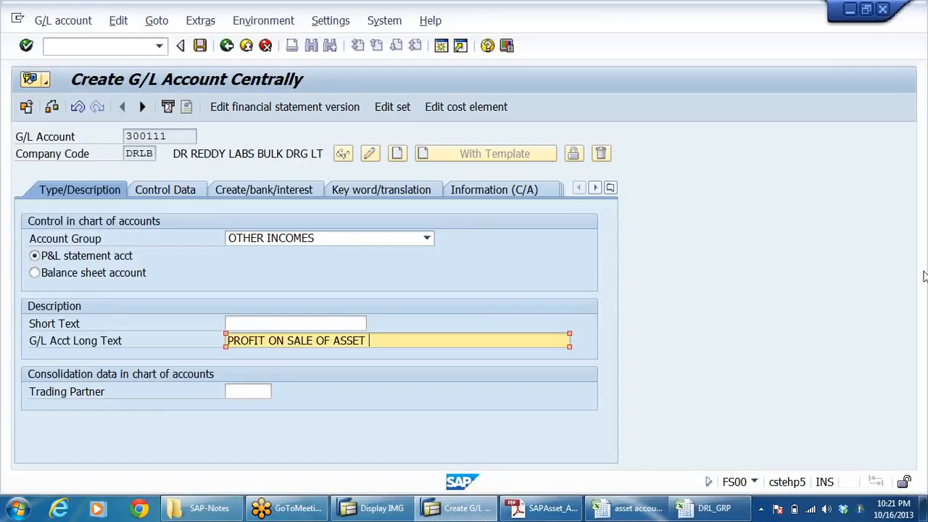
Step: Set the short text of account 300111 to PROFIT ON SALE-AST
left_click(261, 323)
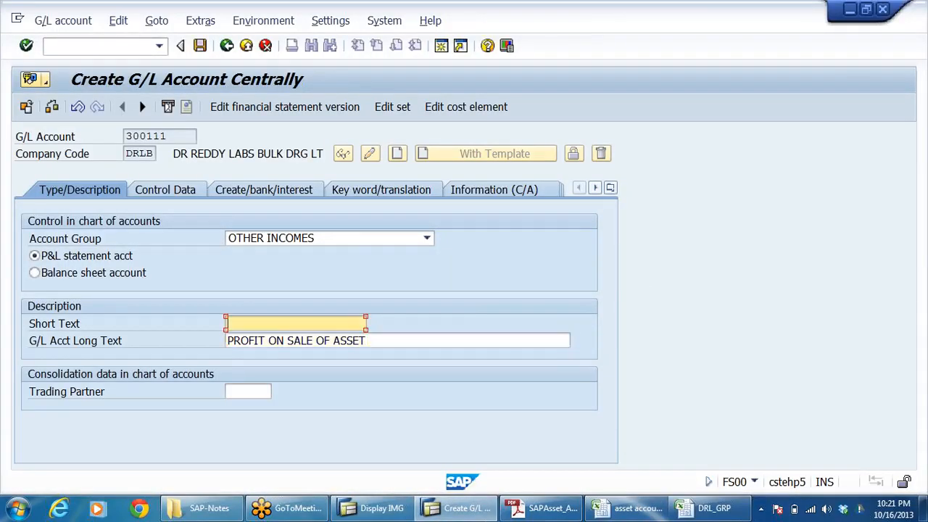
key("ctrl+v")
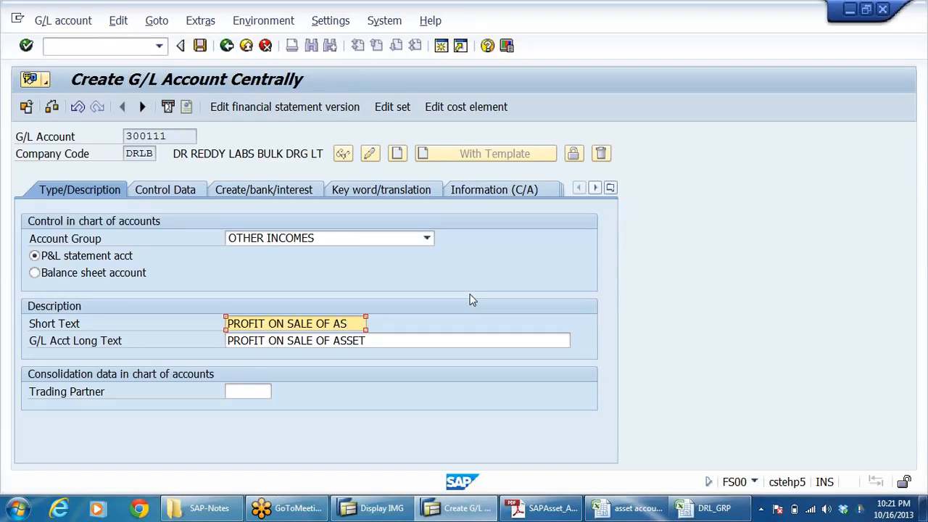
key("BackSpace")
key("BackSpace")
key("BackSpace")
key("BackSpace")
key("BackSpace")
type("-AST")
left_click(354, 341)
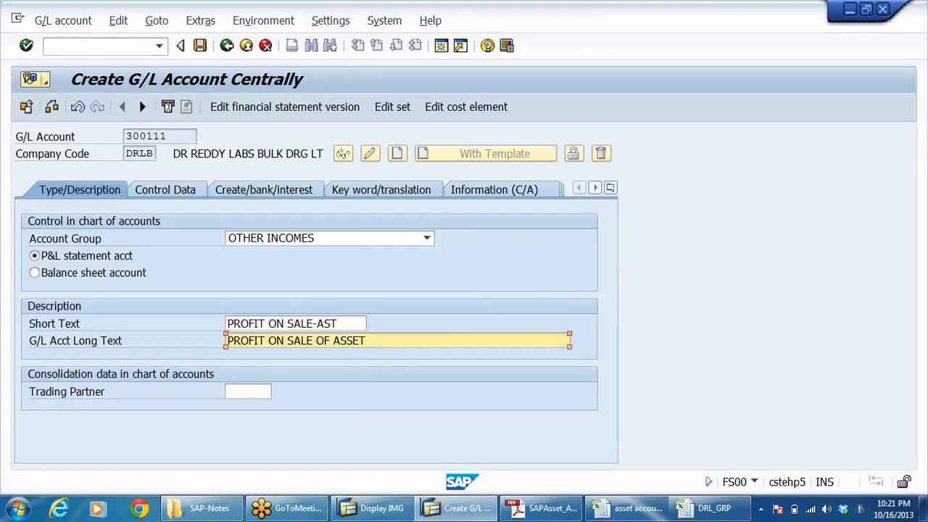
Step: Enable line item display and set the sort key to 018 in the account's control data
left_click(170, 190)
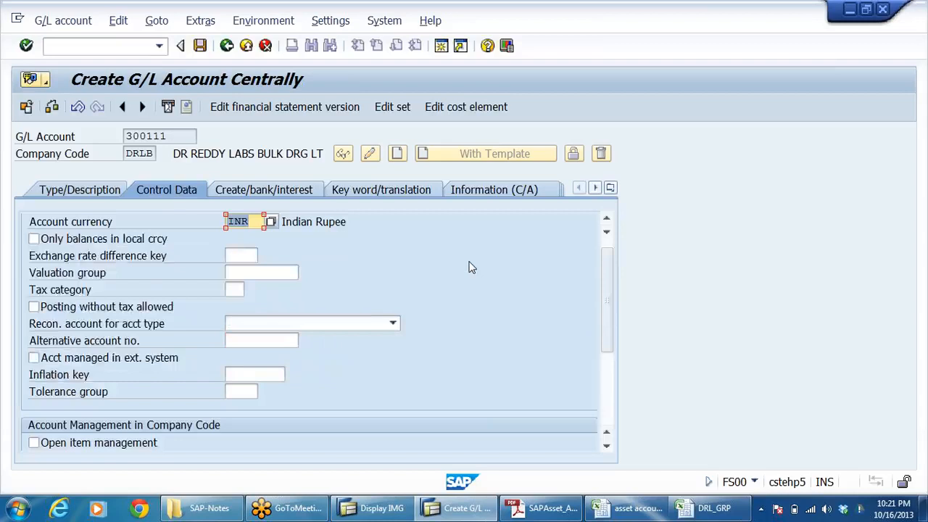
scroll(420, 297, "down", 3)
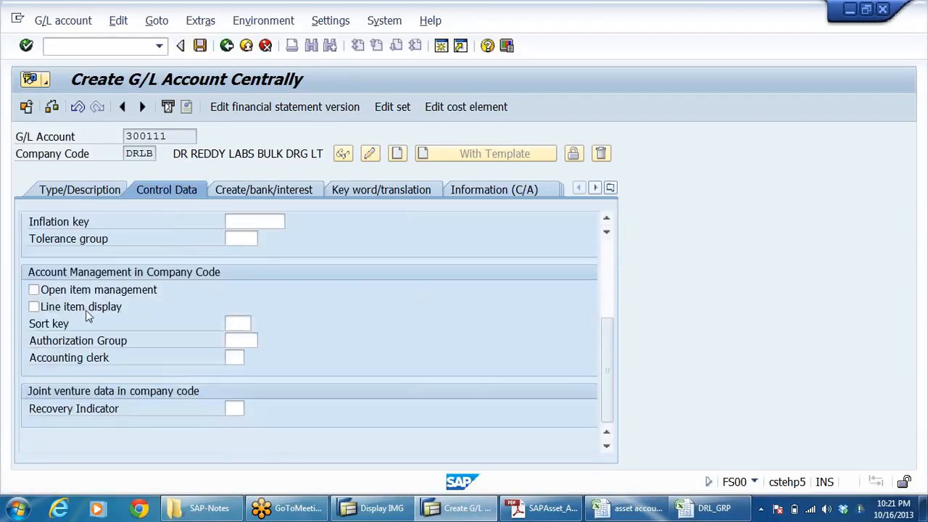
left_click(33, 307)
left_click(237, 323)
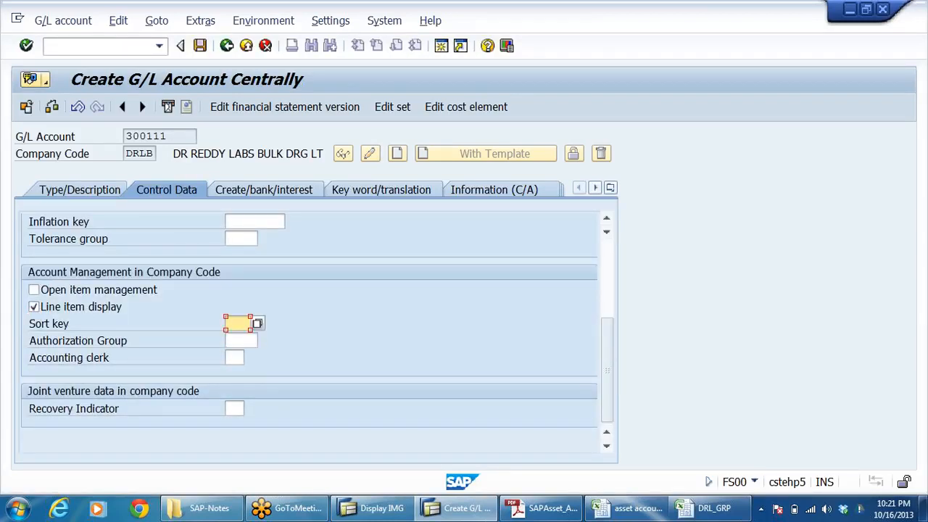
key("space")
left_click(250, 351)
Step: Set the field status group of account 300111 to G001, General (with text, allocation)
left_click(282, 197)
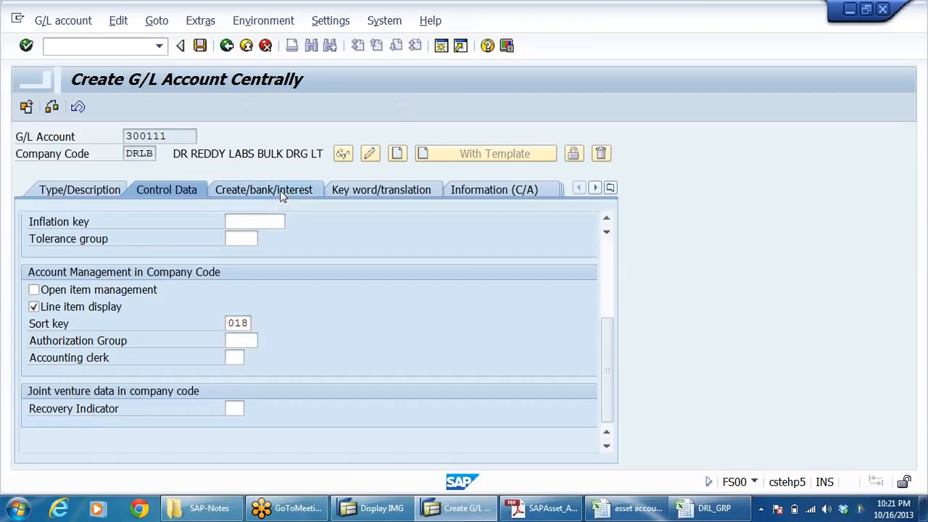
key("space")
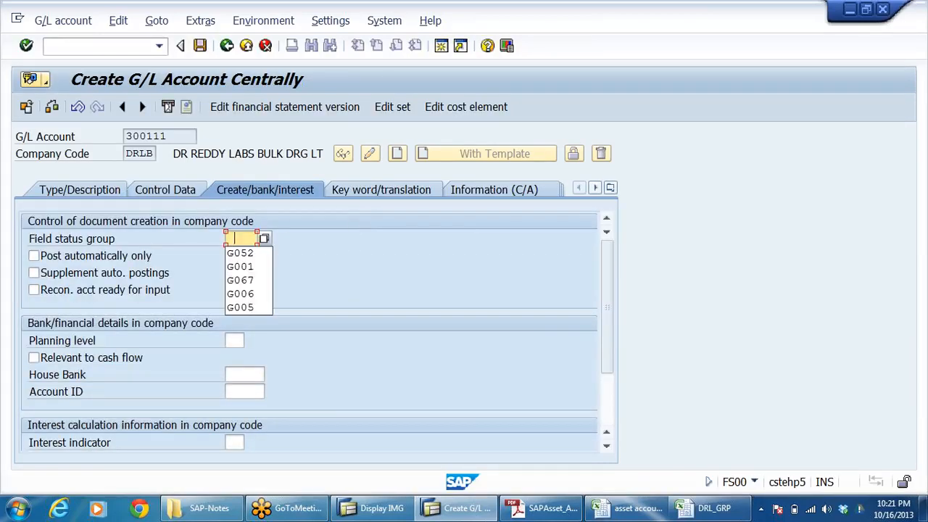
left_click(244, 267)
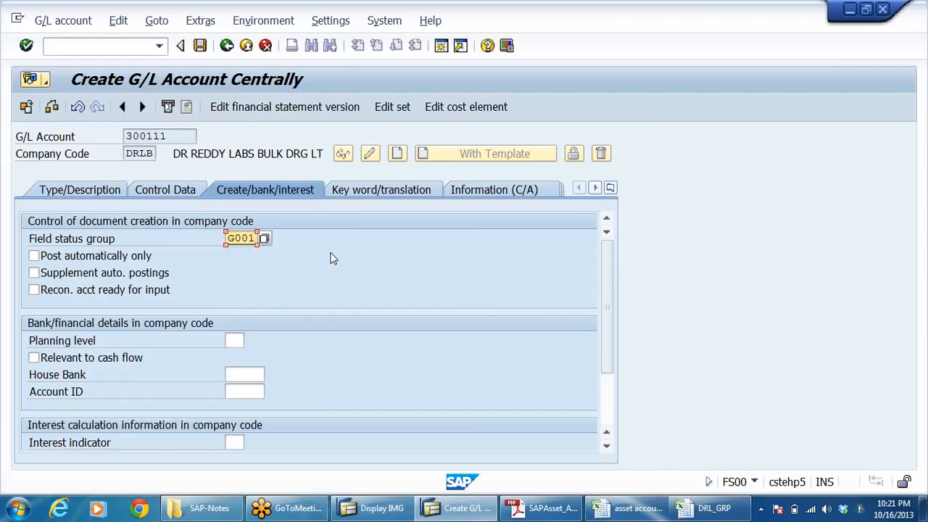
key("Return")
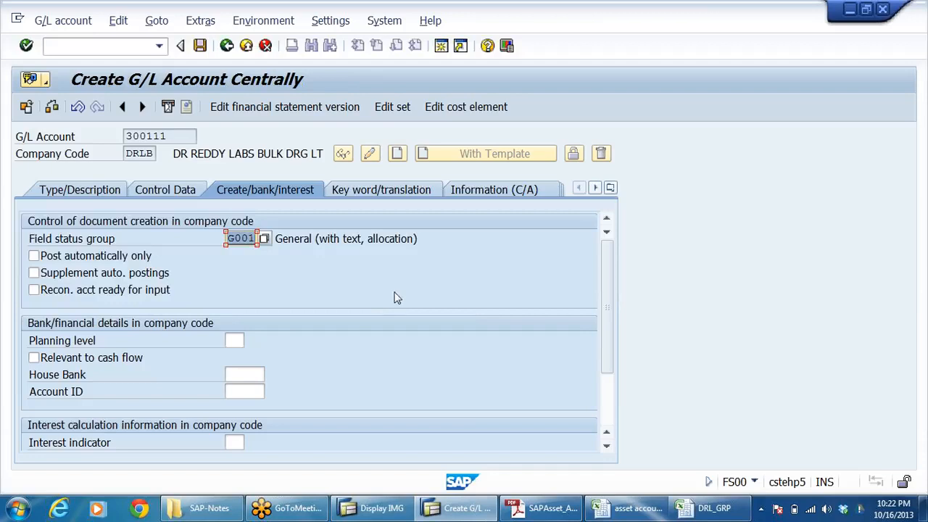
Step: Check the profit on sale and loss on scrapping entries in the asset accounting workbook, and save account 300111 back in SAP
left_click(544, 509)
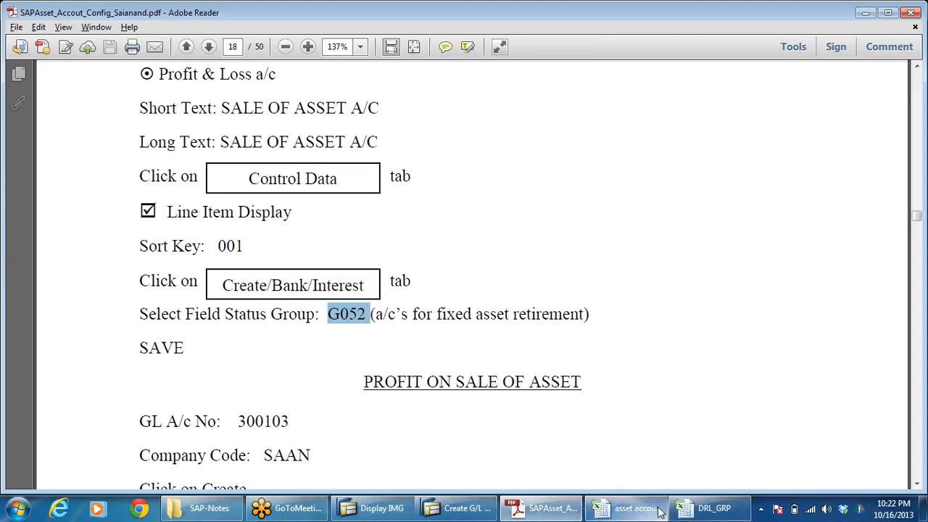
left_click(631, 508)
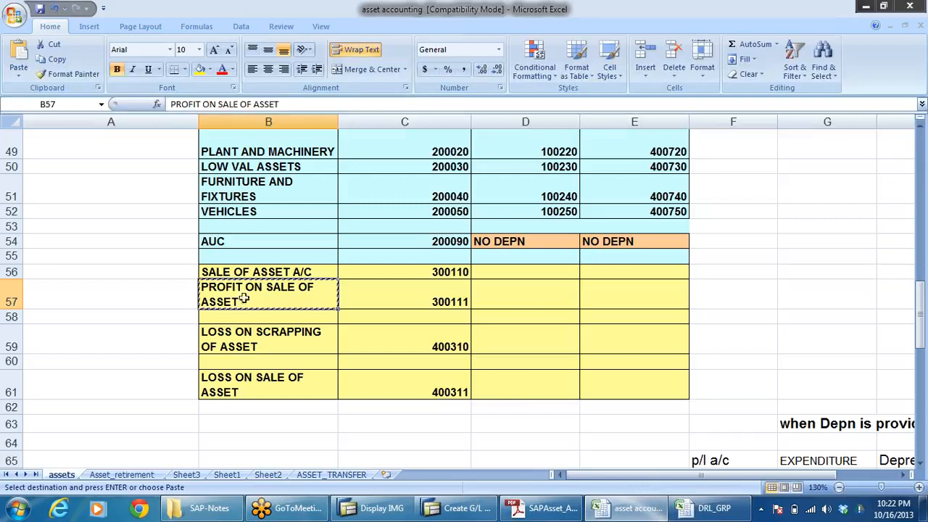
key("Escape")
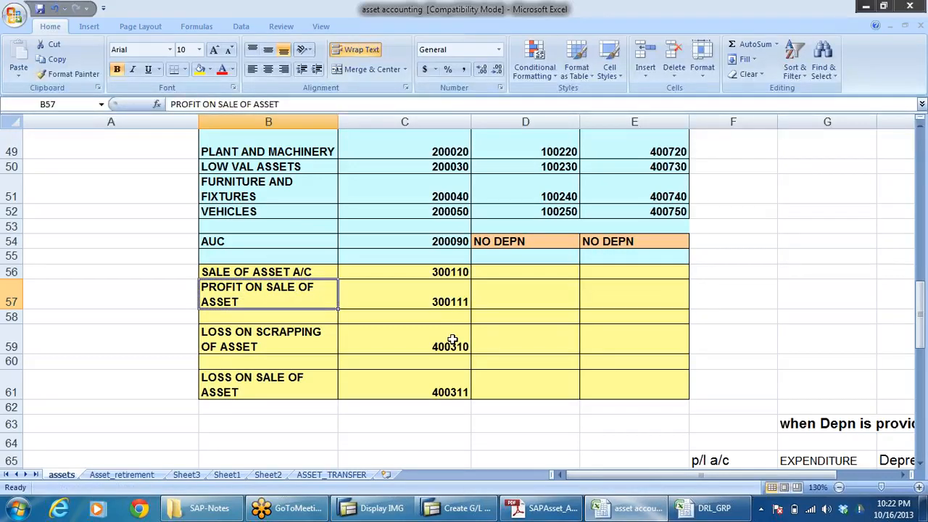
left_click(444, 298)
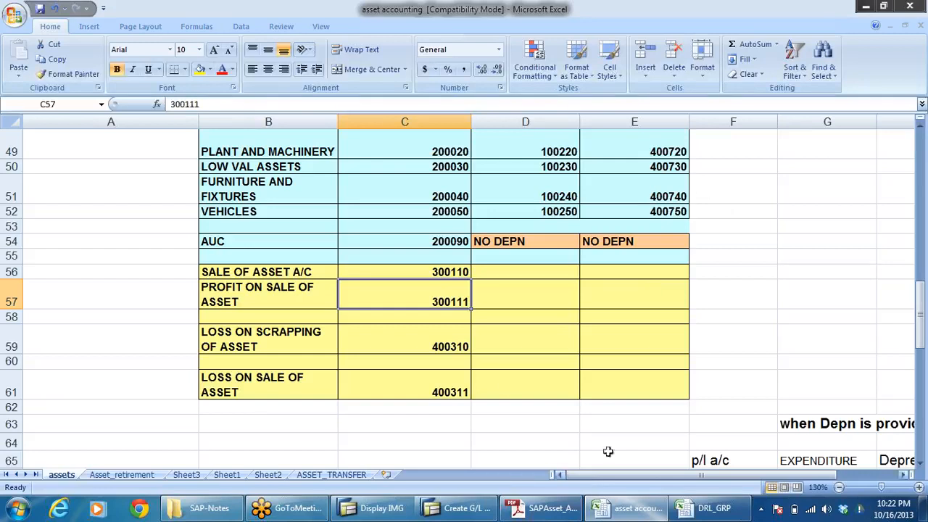
left_click(246, 342)
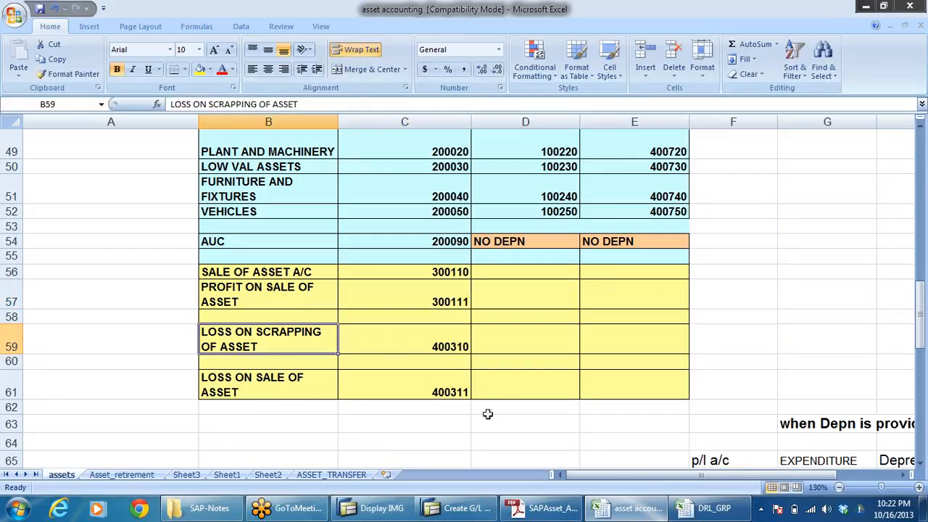
key("alt")
left_click(461, 511)
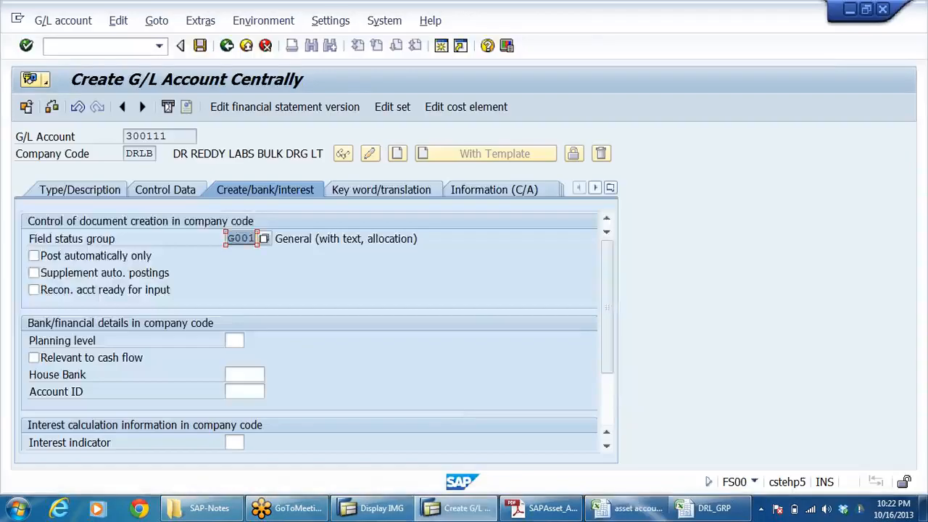
left_click(200, 46)
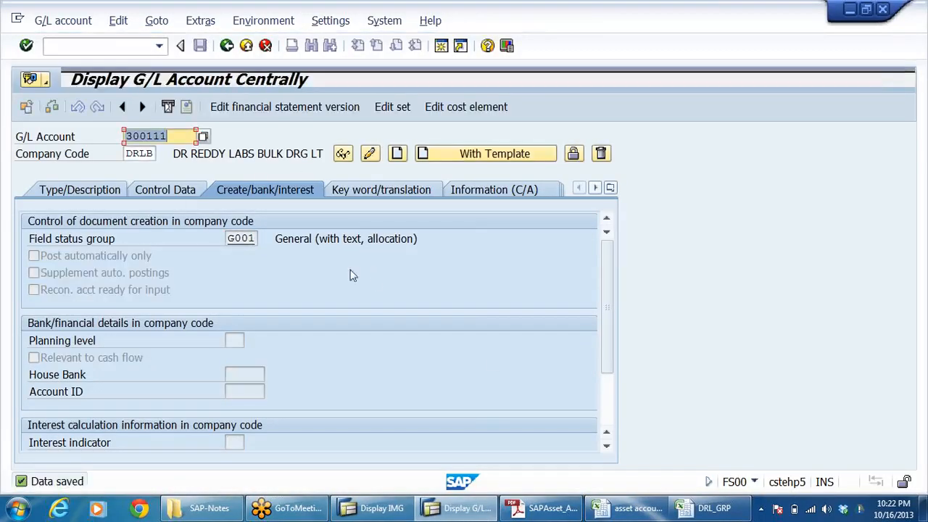
Step: Review the profit on sale, loss on sale and loss on scrapping accounts and their numbers in the asset accounting workbook
left_click(627, 508)
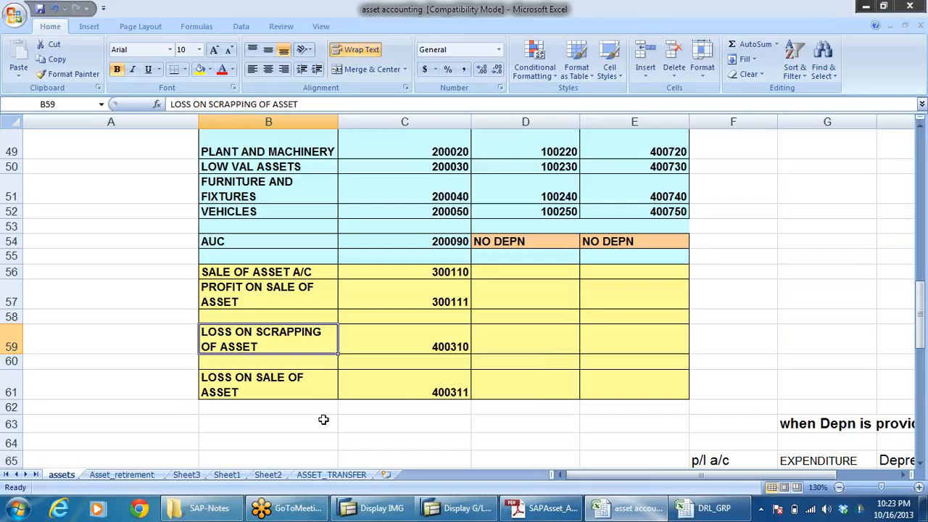
left_click(425, 395)
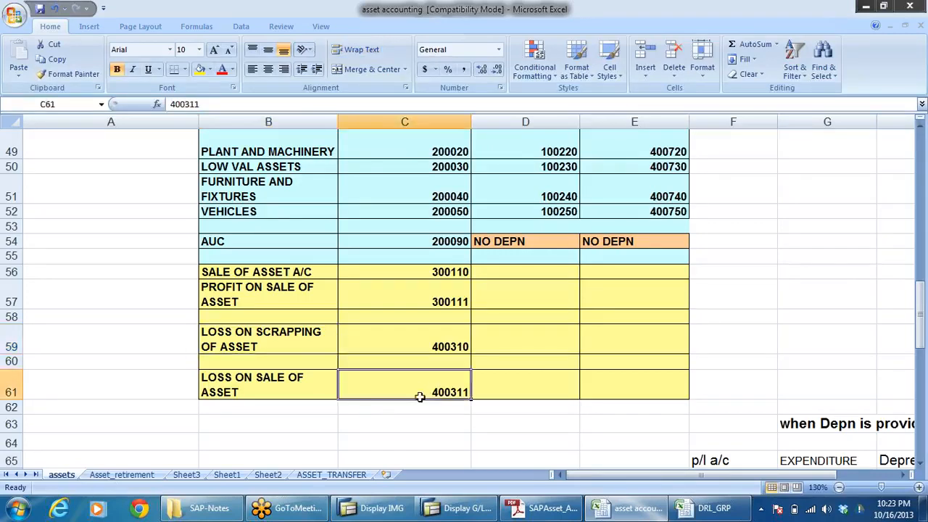
left_click(250, 287)
left_click(434, 303)
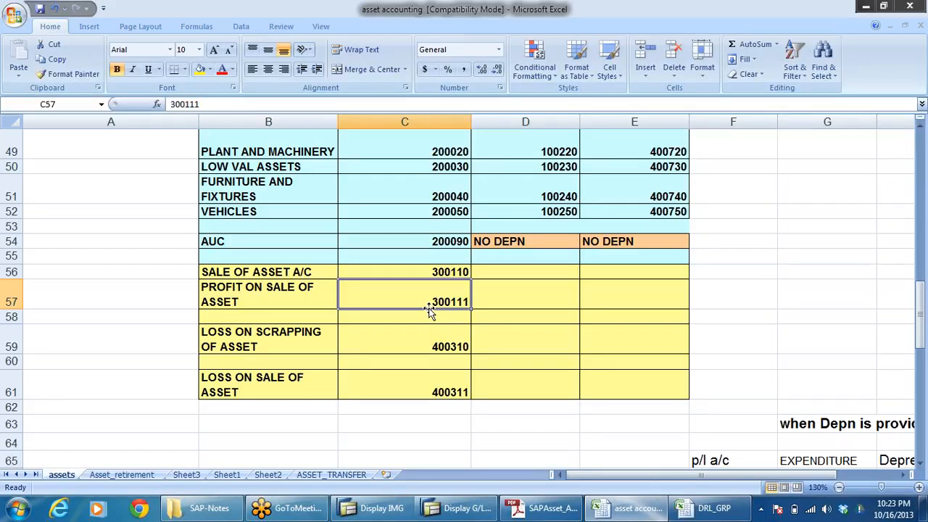
left_click(432, 392)
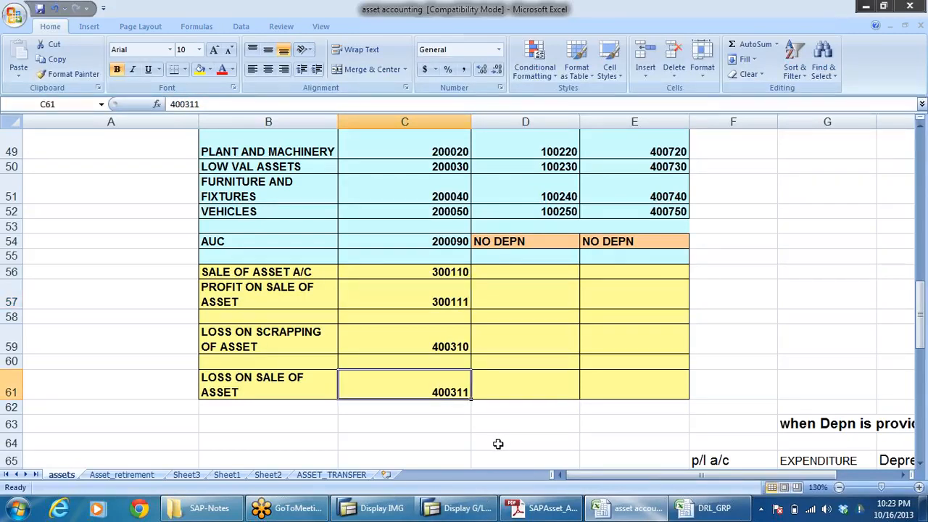
left_click(269, 338)
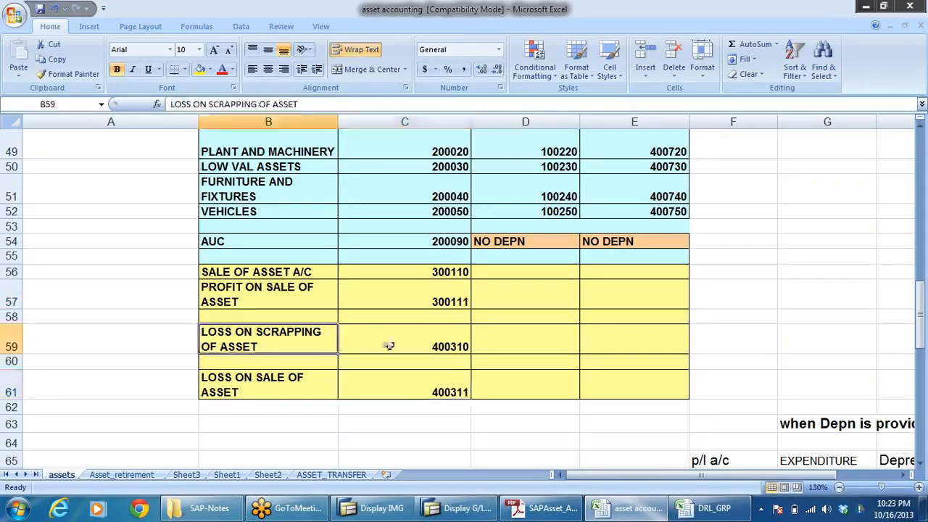
left_click(430, 346)
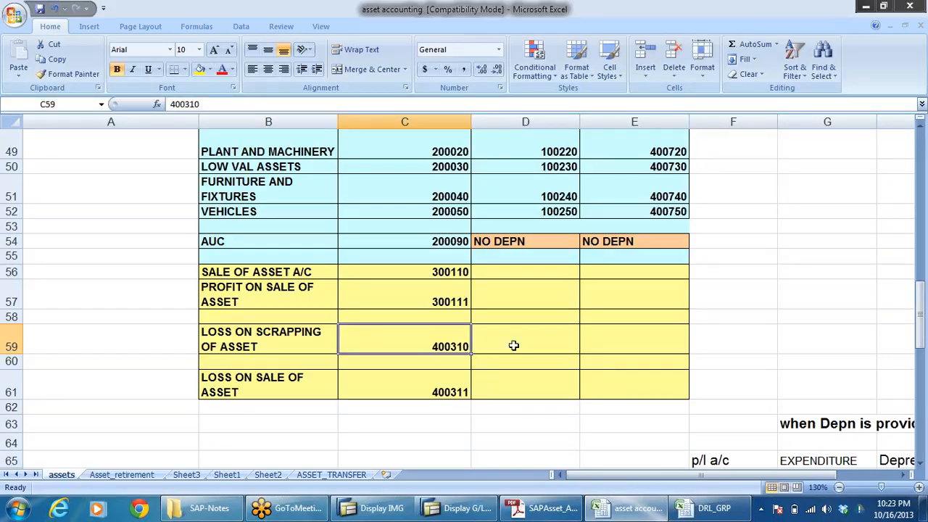
Step: Copy the loss on scrapping account number from the asset accounting workbook and start creating G/L account 400310 for DRLB in SAP
key("ctrl+c")
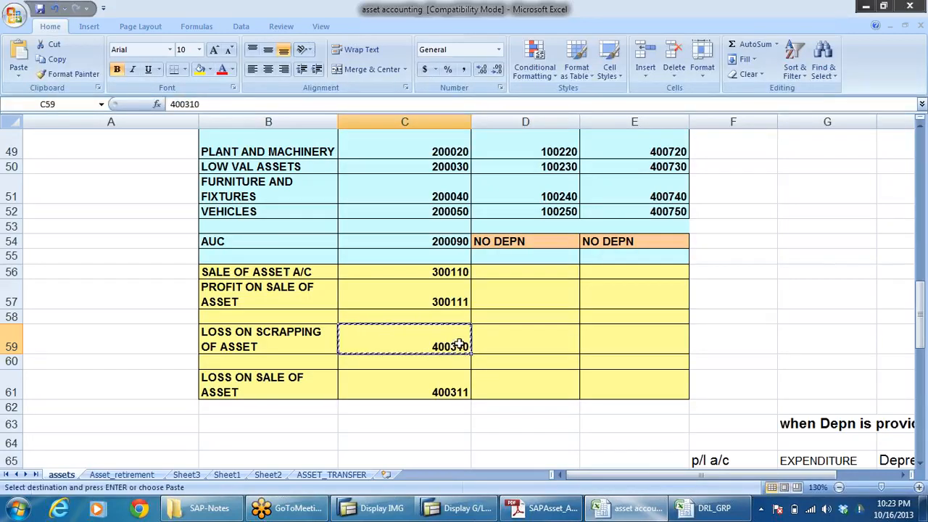
key("alt+Tab")
key("ctrl+v")
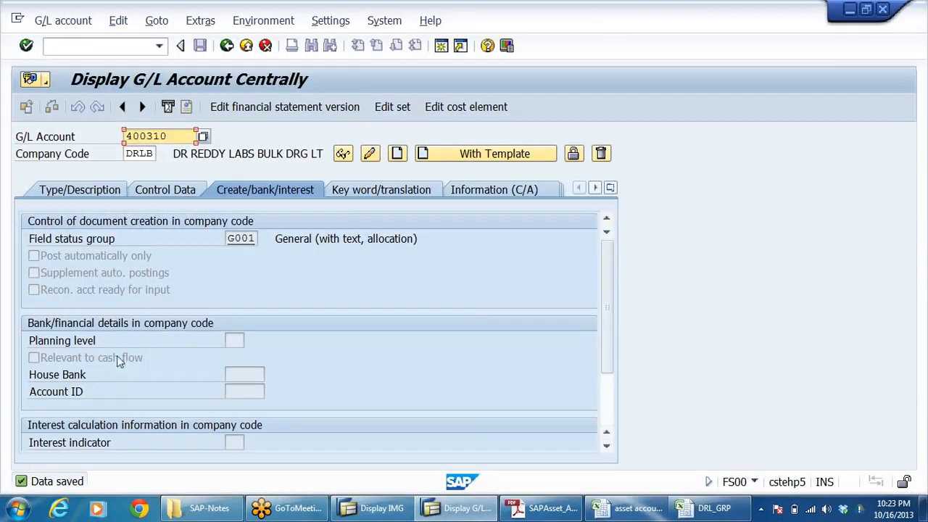
key("Return")
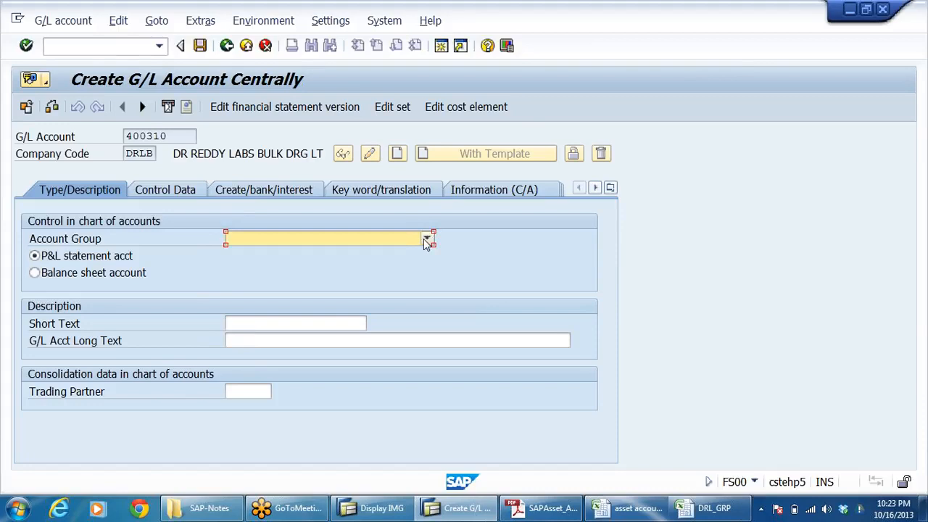
key("alt+Tab")
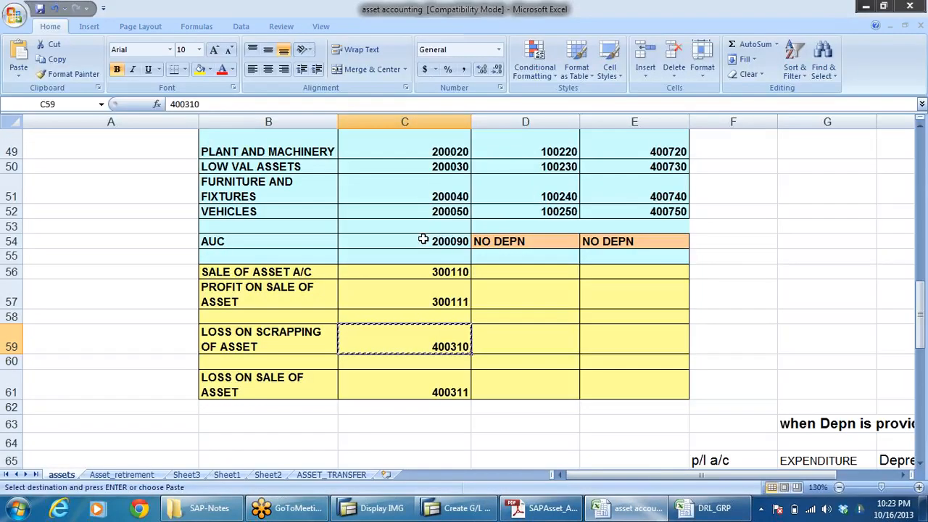
key("alt")
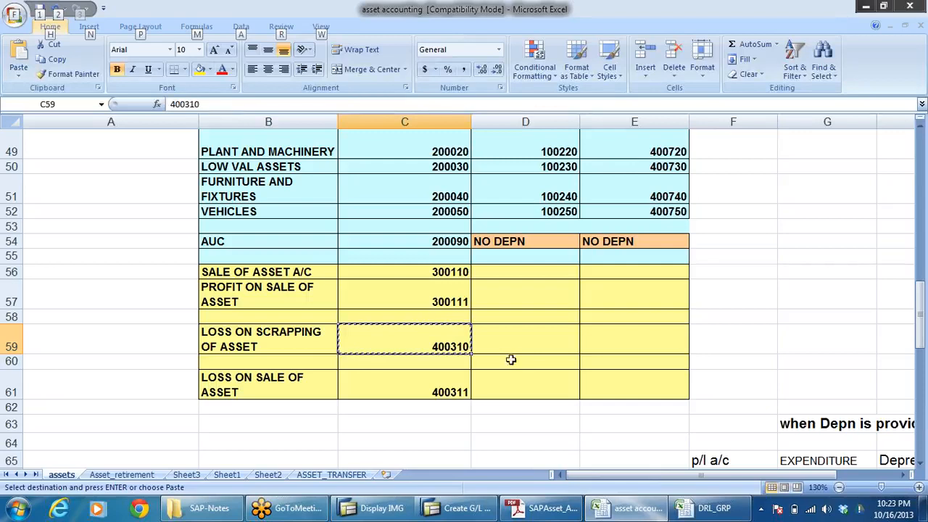
key("alt+Tab")
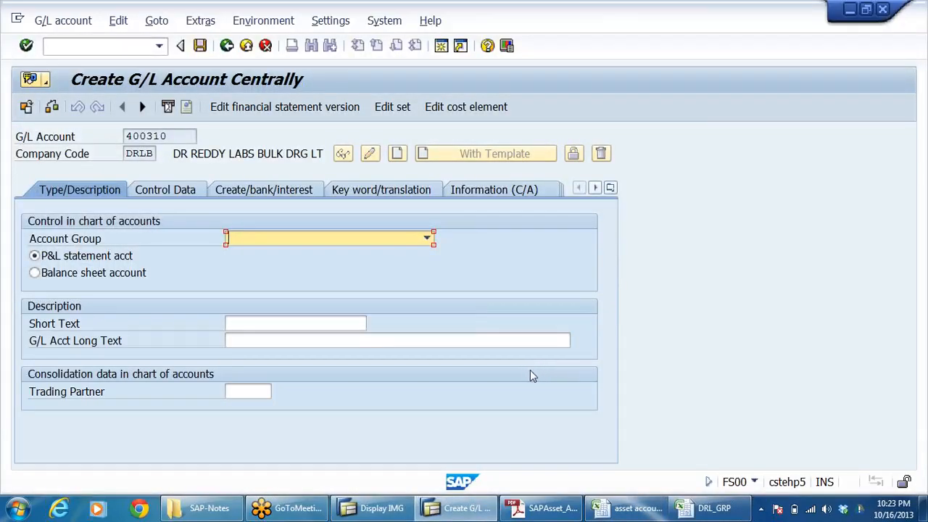
Step: Assign account 400310 to the ADMINISTRATIVE EXP account group as a P&L statement account
left_click(428, 240)
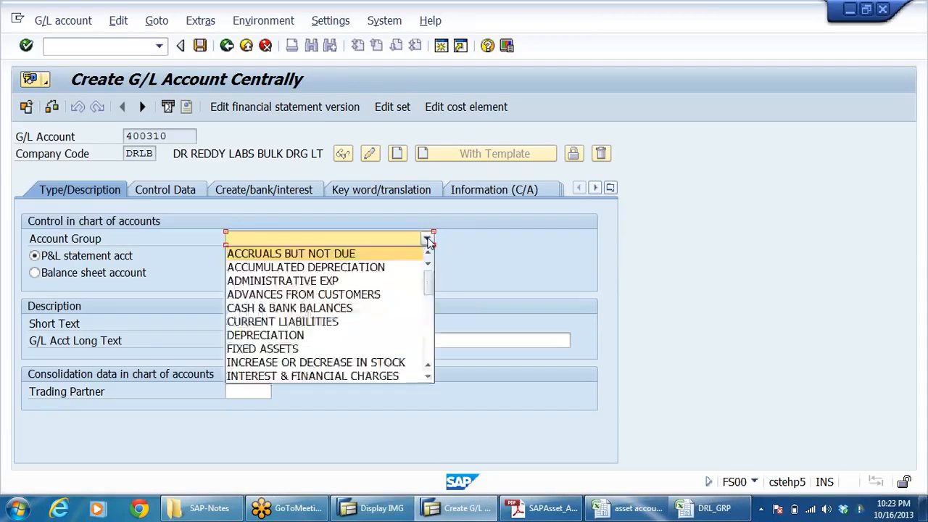
left_click(360, 278)
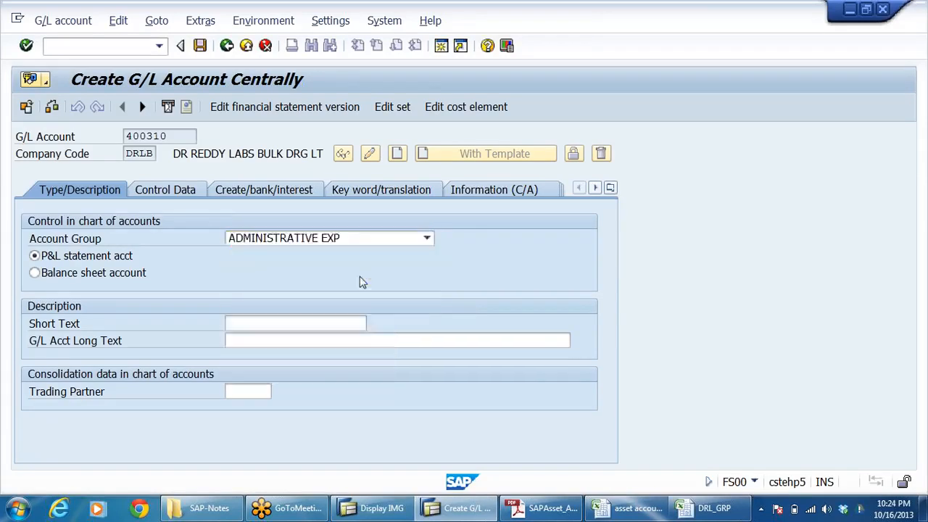
left_click(104, 257)
Step: Copy LOSS ON SCRAPPING OF ASSET from the asset accounting workbook into the long text of account 400310 in SAP
left_click(290, 324)
key("alt+Tab")
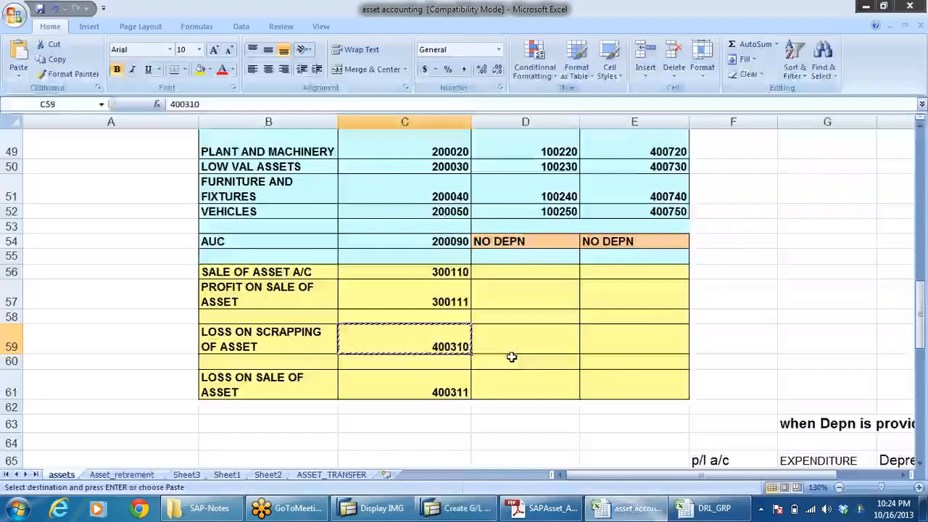
left_click(275, 345)
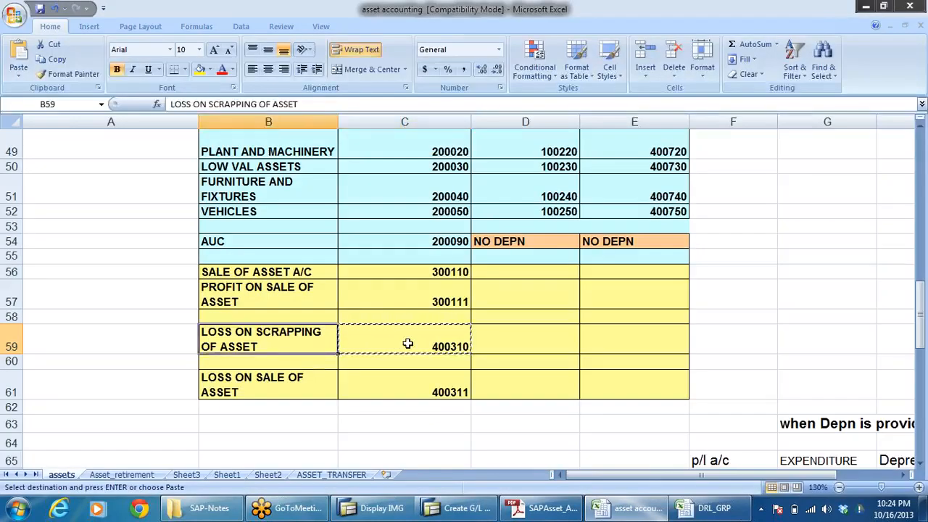
key("ctrl+c")
key("alt+Tab")
left_click(355, 340)
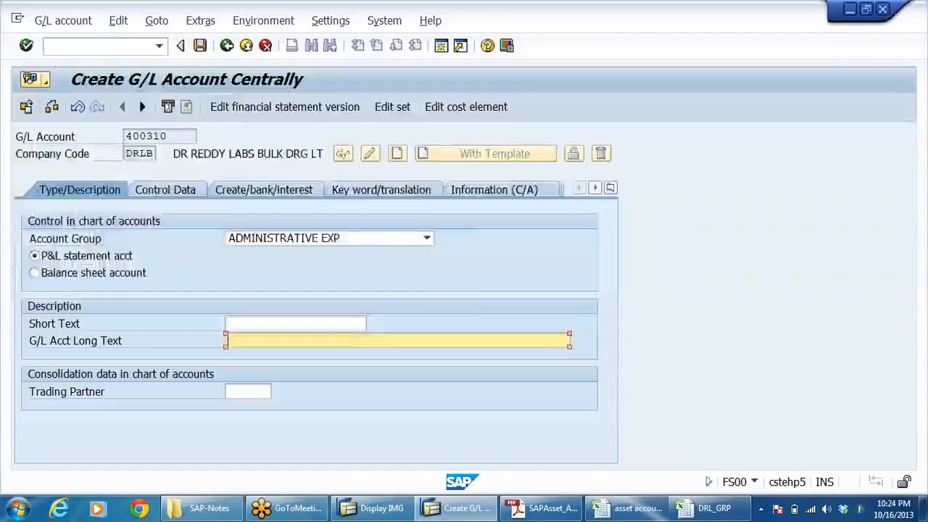
key("ctrl+v")
Step: Enter LOSS ON SCRAP OF AST as the short text of account 400310
key("shift+Tab")
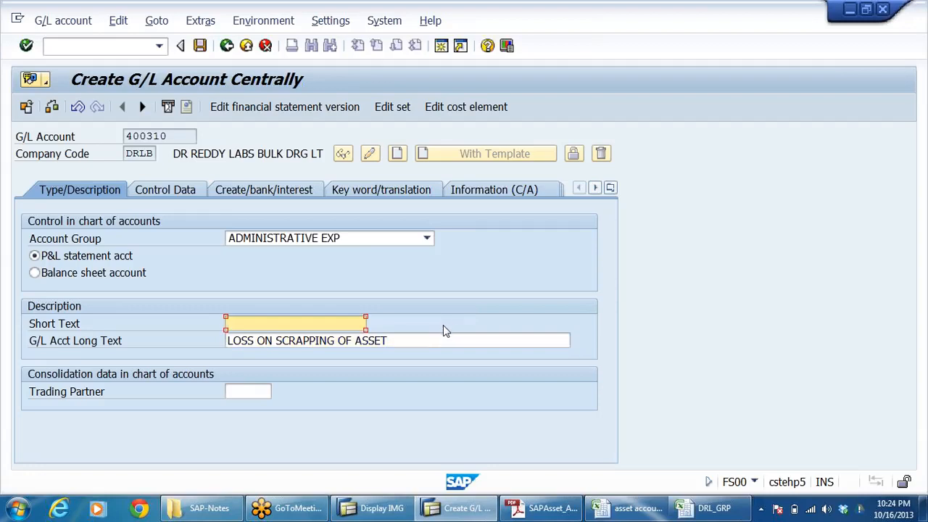
type("LOSS ON SCRAP")
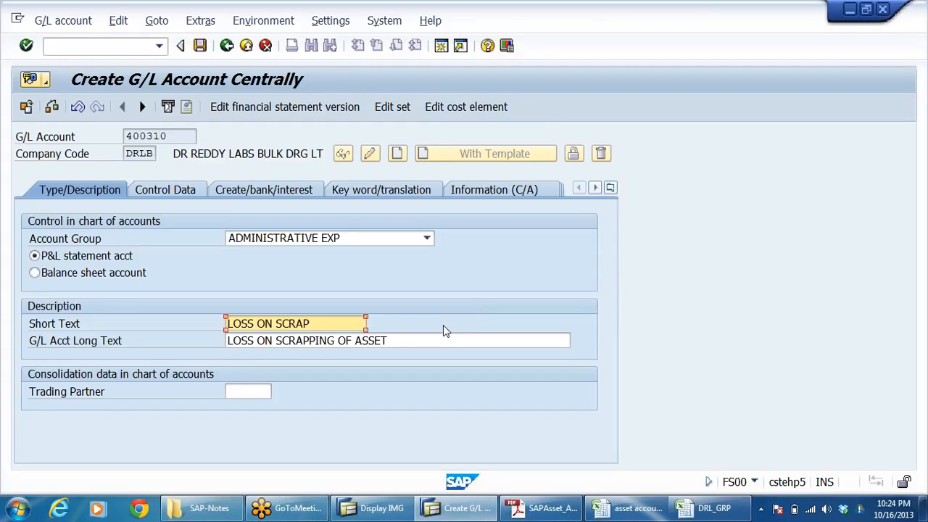
type("-AST")
key("BackSpace")
type("OF AST")
key("ctrl+a")
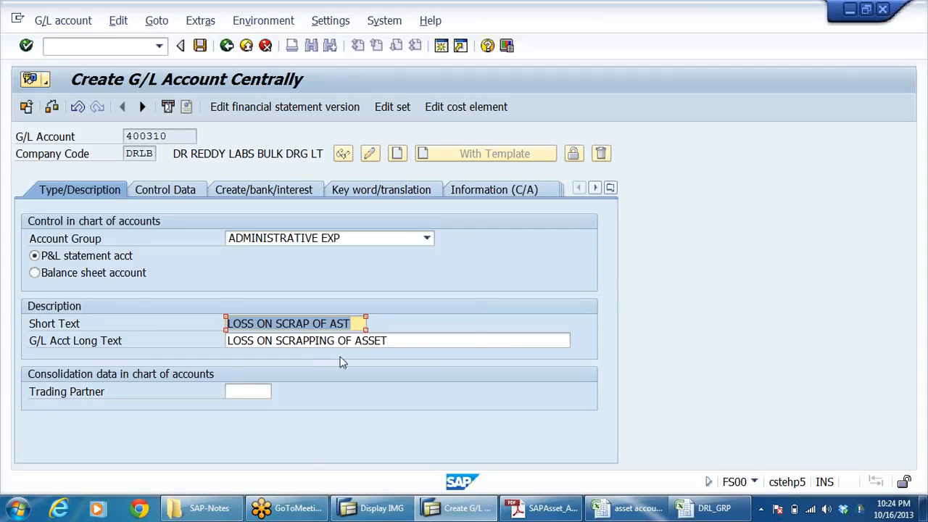
left_click(389, 341)
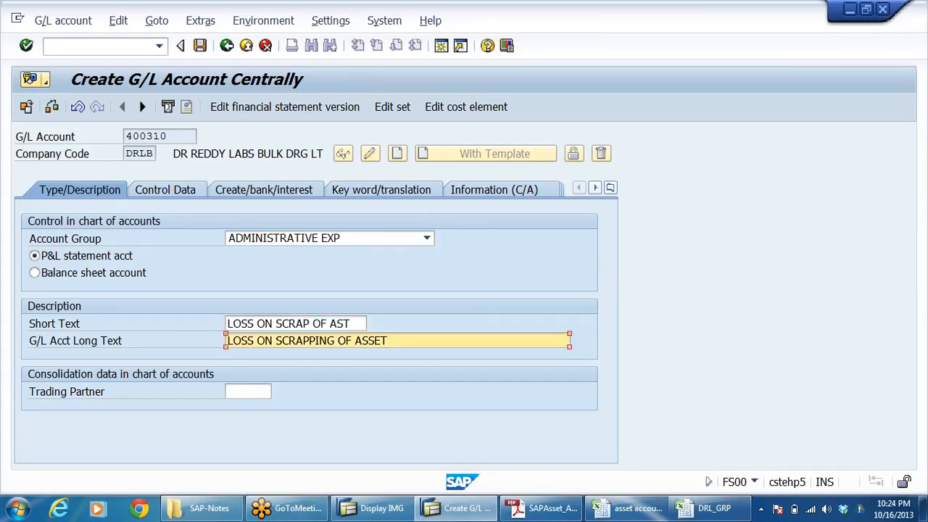
Step: Enable line item display and set the sort key to 018 for account 400310
left_click(167, 191)
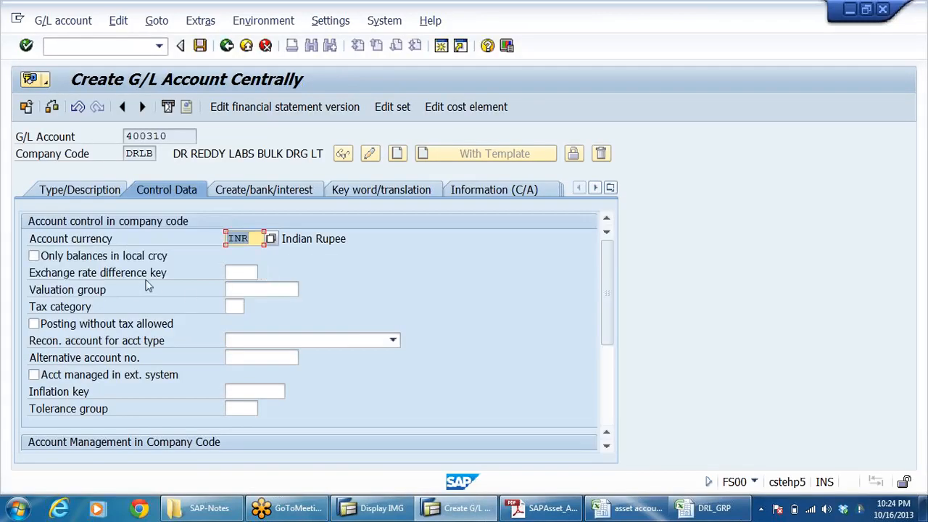
scroll(257, 261, "down", 2)
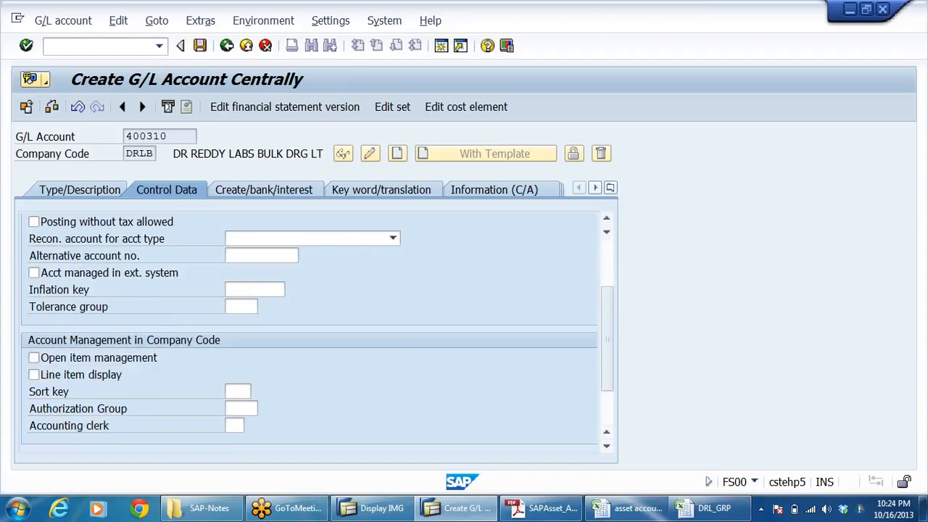
left_click(96, 376)
left_click(237, 392)
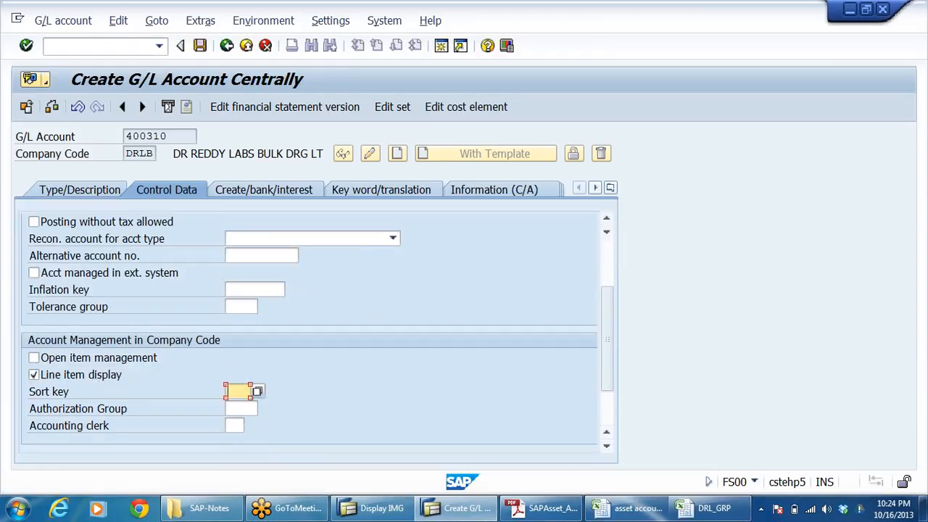
left_click(236, 401)
Step: Set the field status group of account 400310 to G001 and save the account
left_click(292, 194)
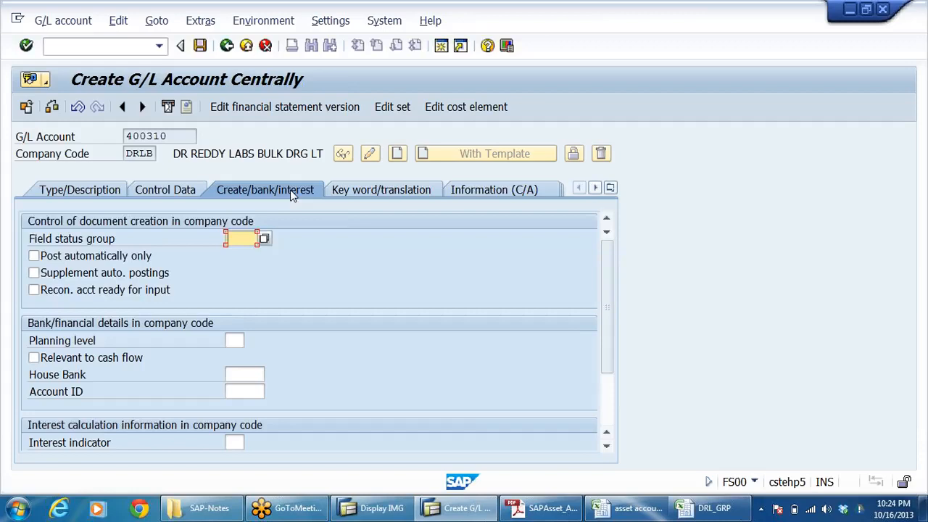
left_click(234, 238)
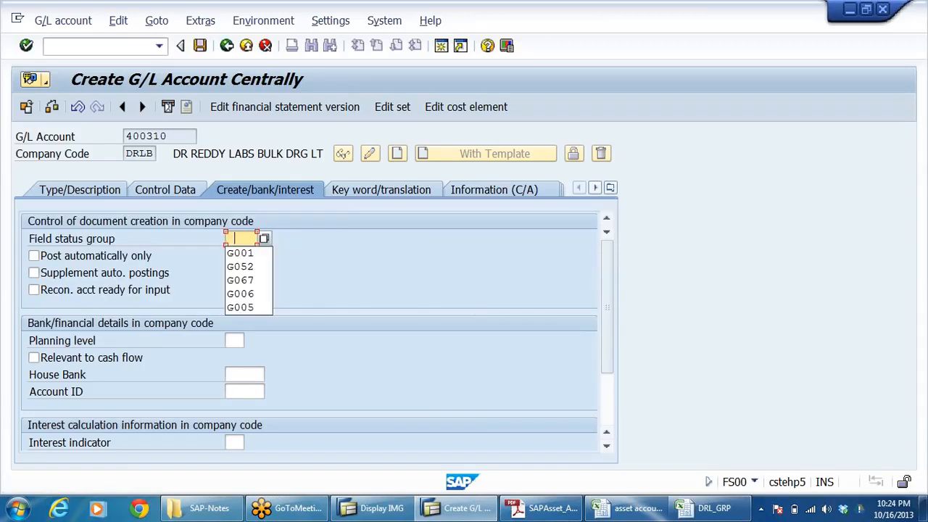
left_click(243, 255)
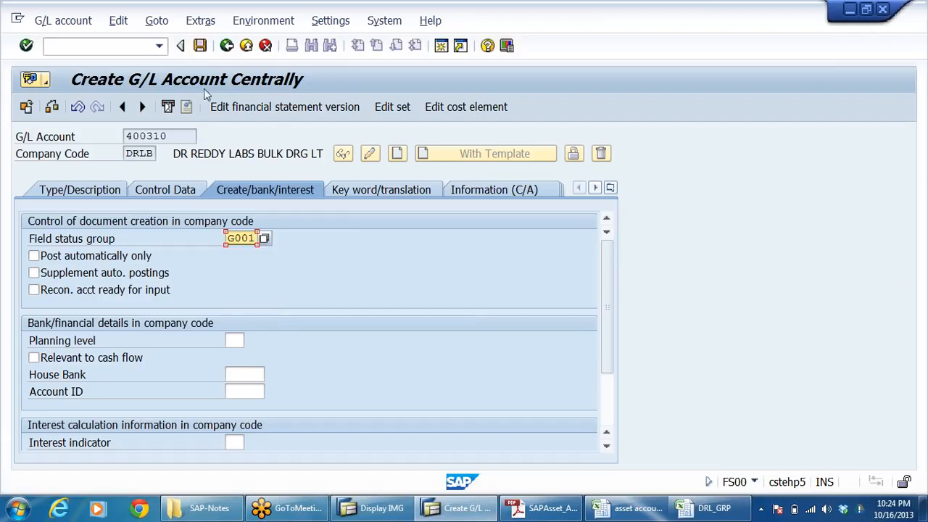
left_click(200, 46)
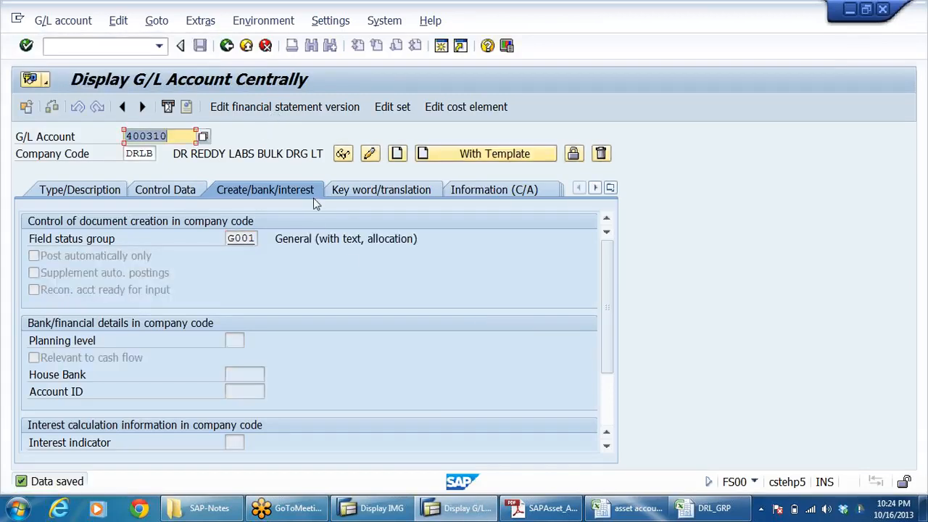
Step: Review the type, description and control data of the saved account 400310
left_click(166, 189)
left_click(85, 187)
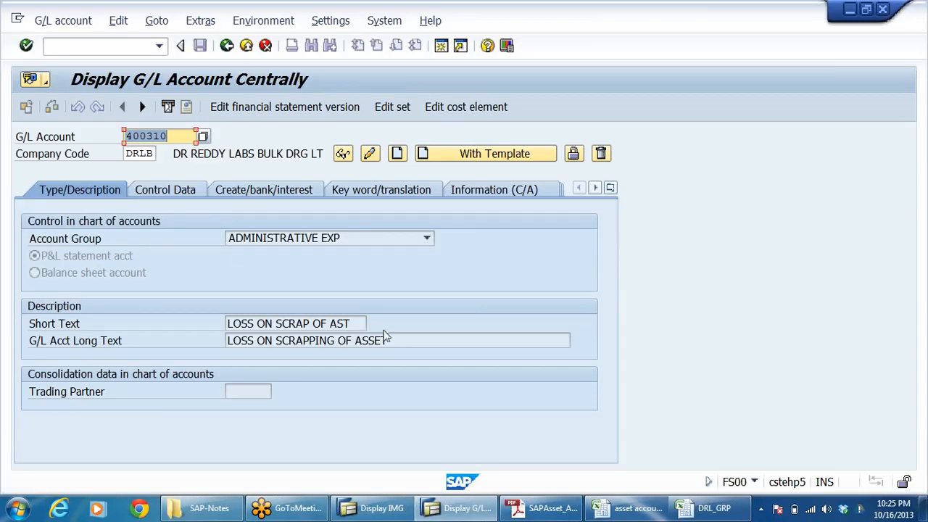
left_click(174, 190)
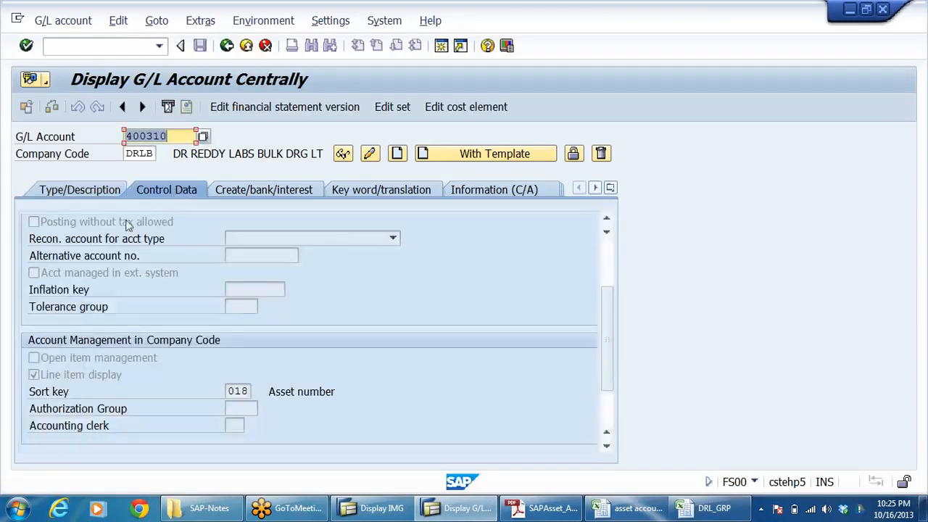
left_click(92, 194)
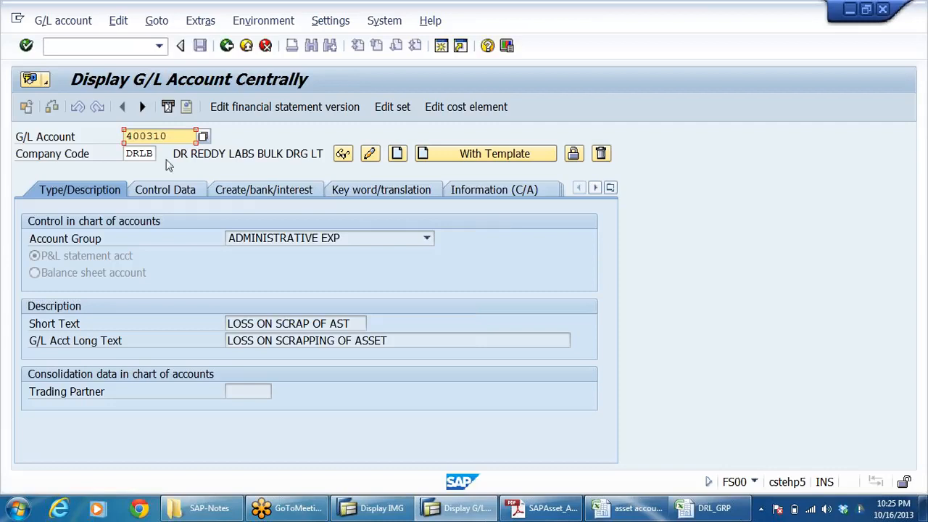
Step: Create G/L account 400311 for DRLB with account 400310 as the template, checking the loss on sale entry in the workbook
left_click(183, 134)
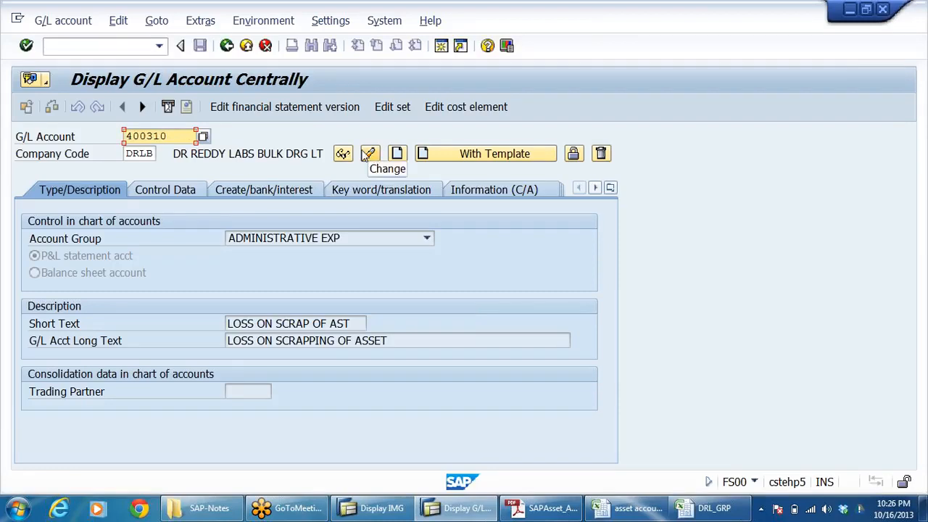
key("BackSpace")
type("1")
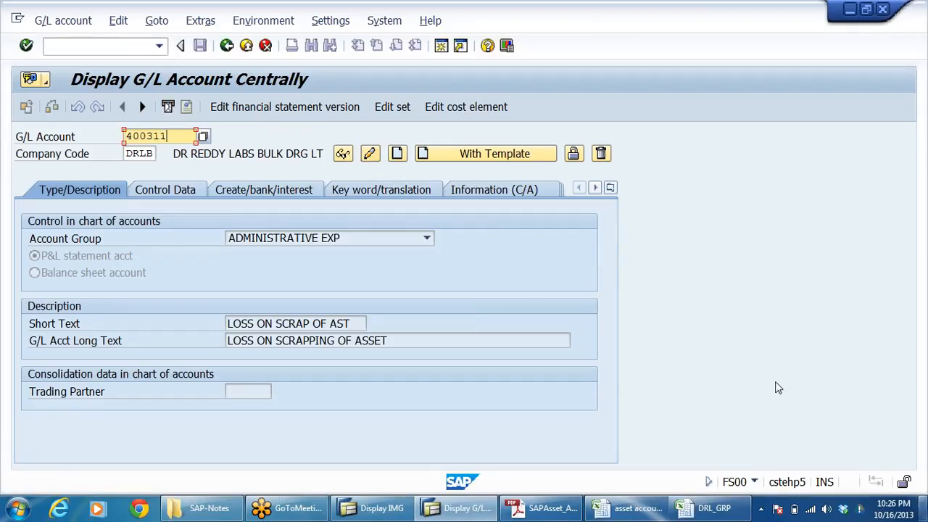
left_click(626, 509)
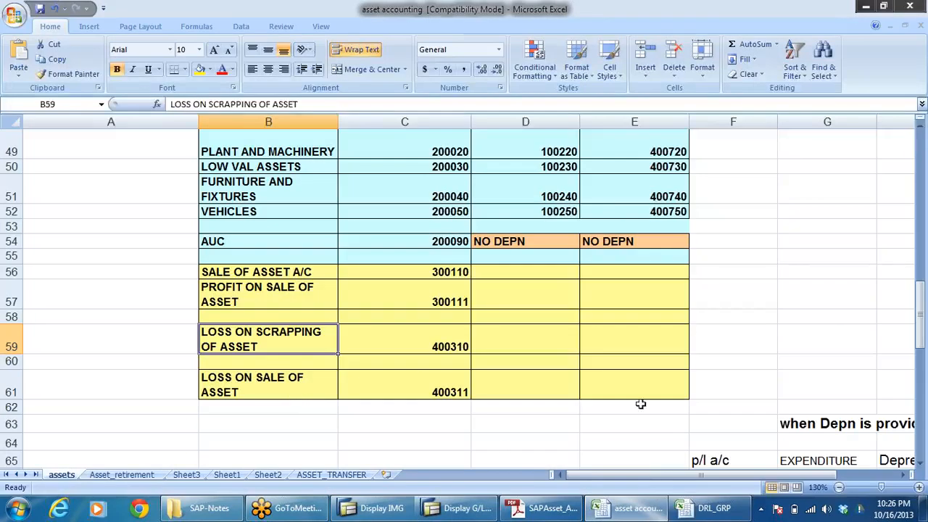
key("alt+Tab")
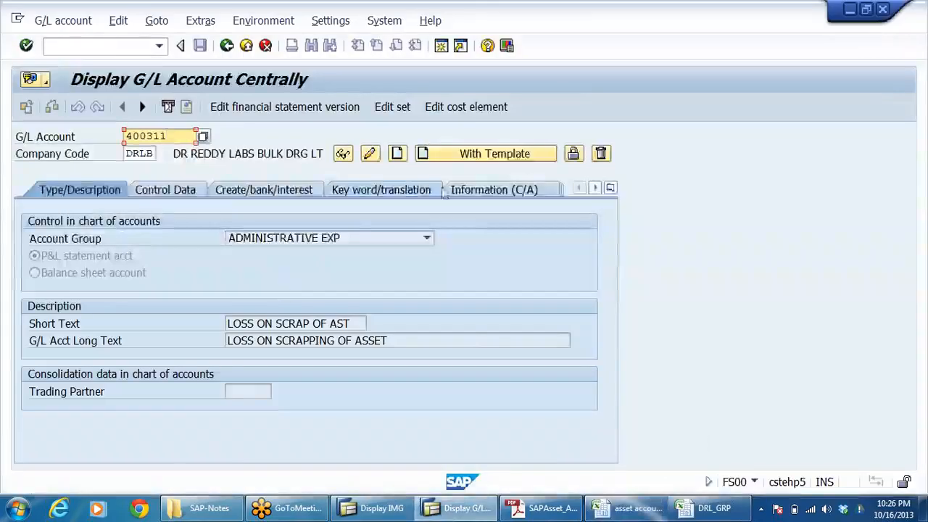
left_click(440, 155)
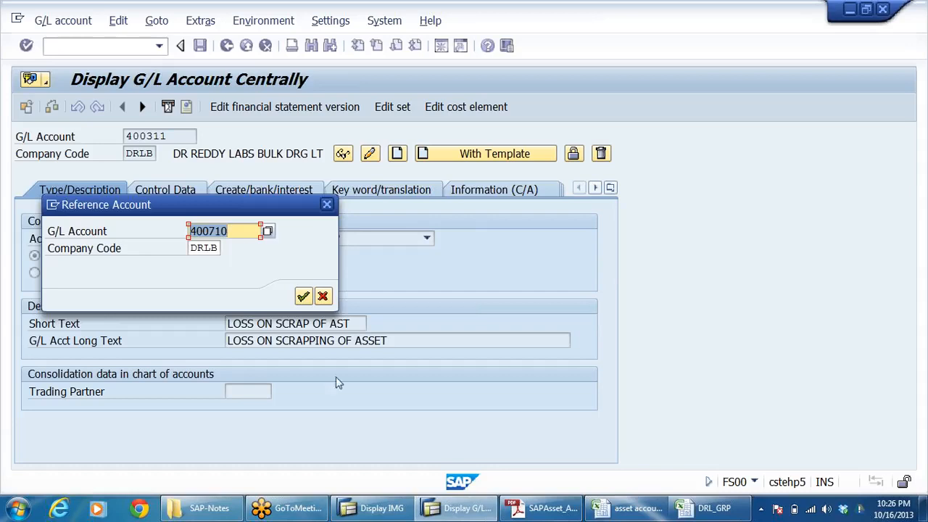
type("4003")
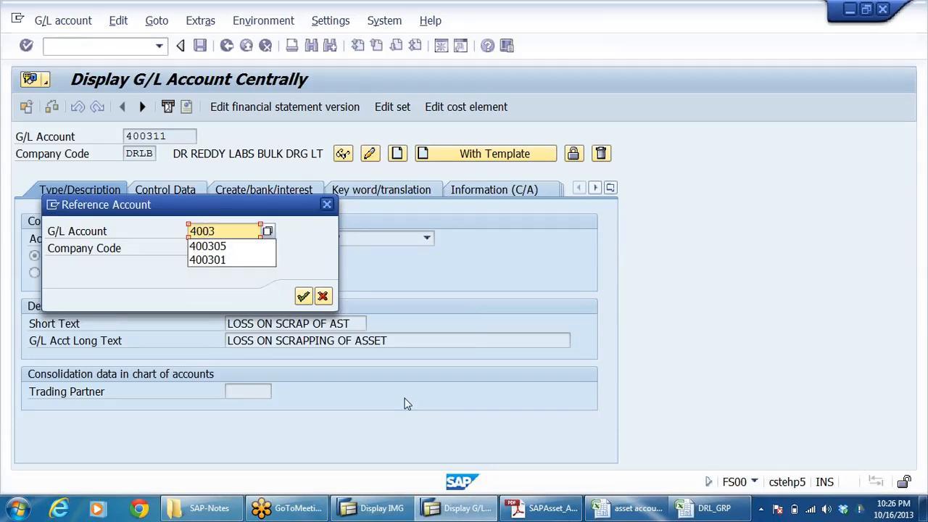
type("10")
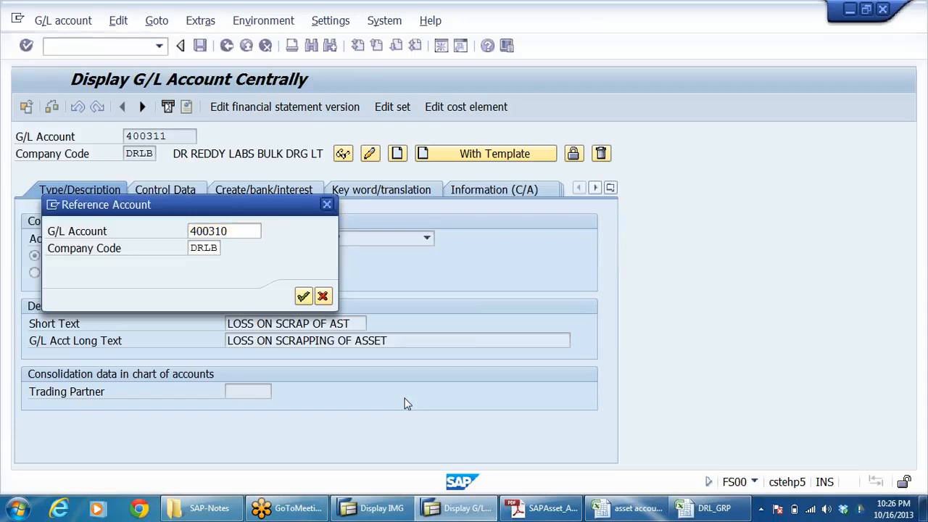
key("Return")
Step: Set the long text of G/L account 400311 to LOSS ON SALE OF ASSET, copied from the asset accounting workbook
key("shift+Home")
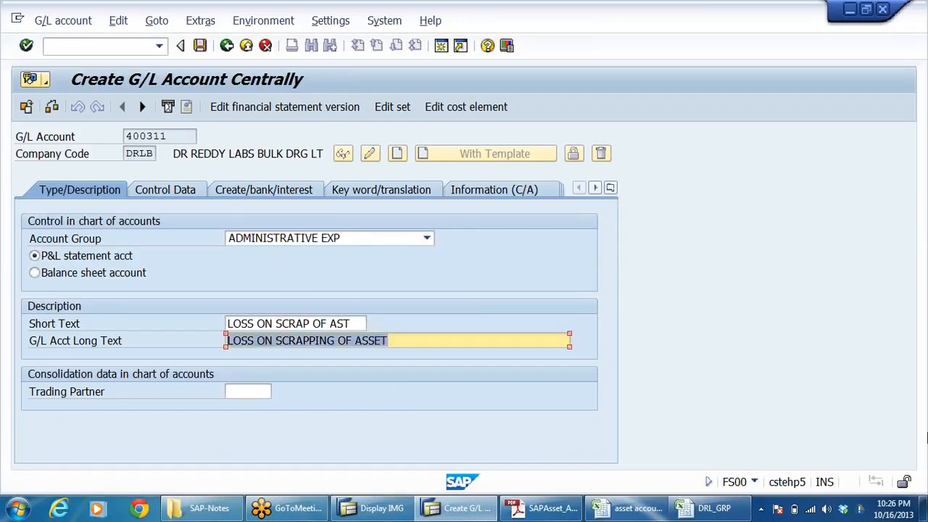
type("400310")
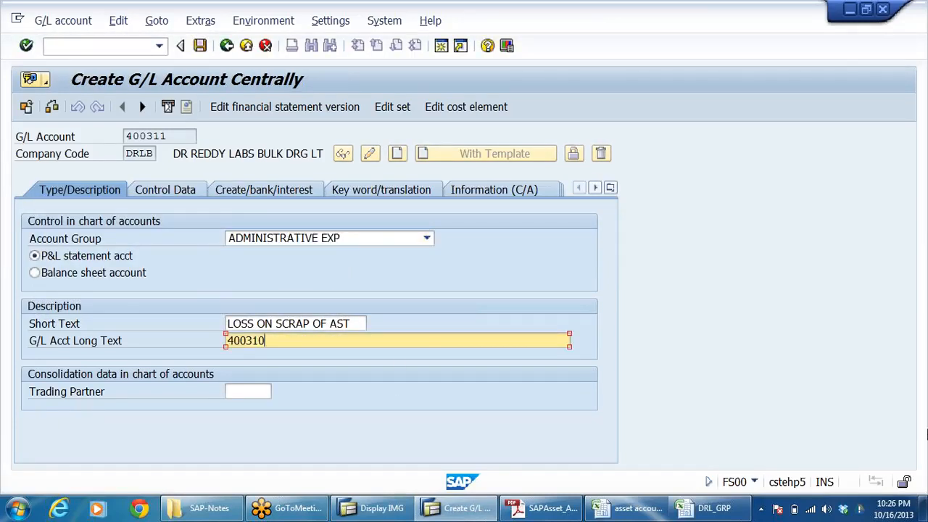
key("alt+Tab")
left_click(301, 395)
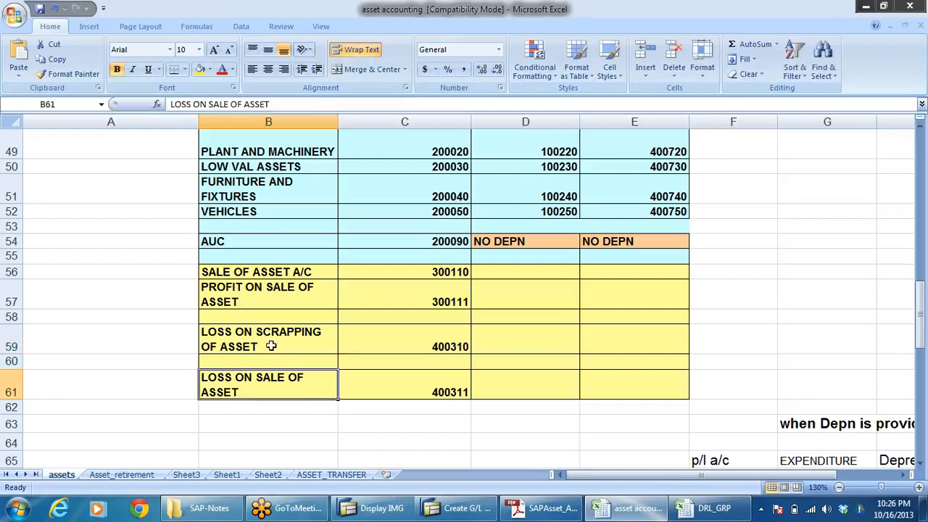
key("ctrl+c")
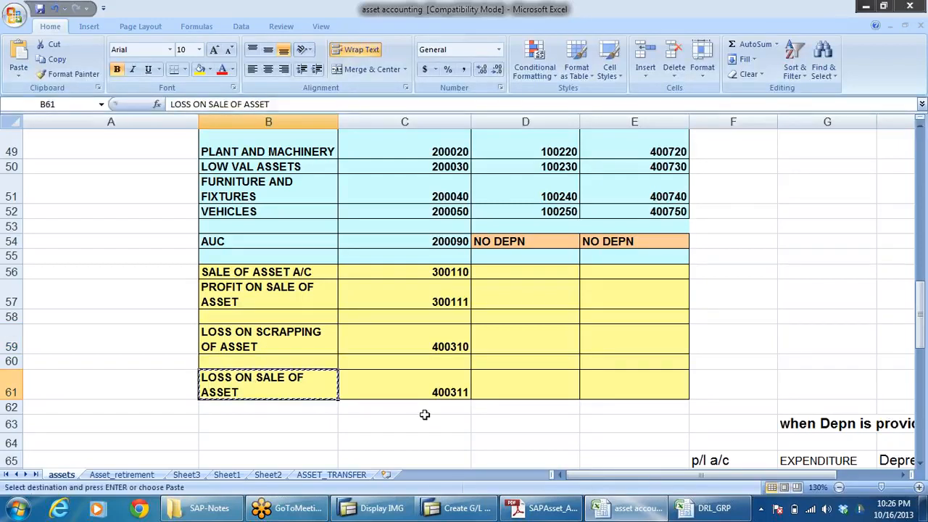
key("alt+Tab")
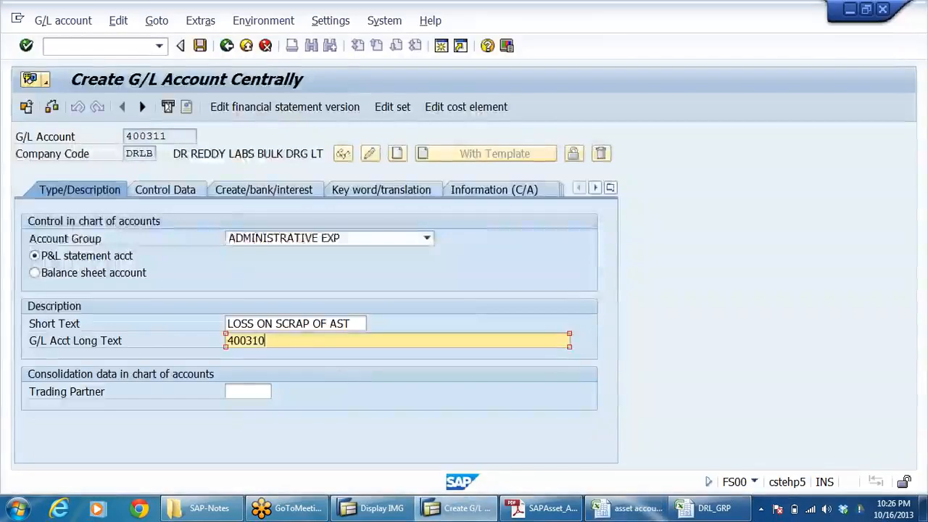
key("shift+Home")
key("ctrl+v")
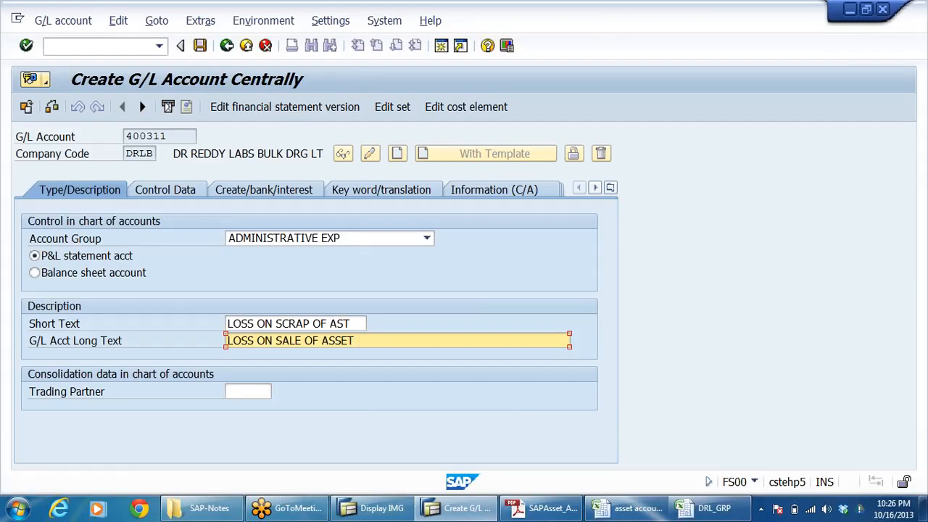
Step: Set the short text of account 400311 to LOSS ON SALE OF AST and save the account
key("shift+Tab")
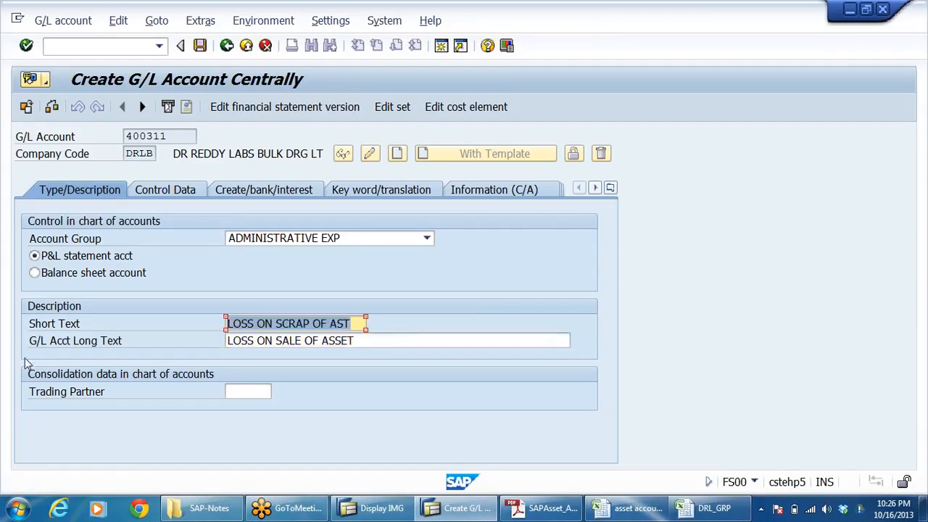
key("shift+Home")
key("ctrl+v")
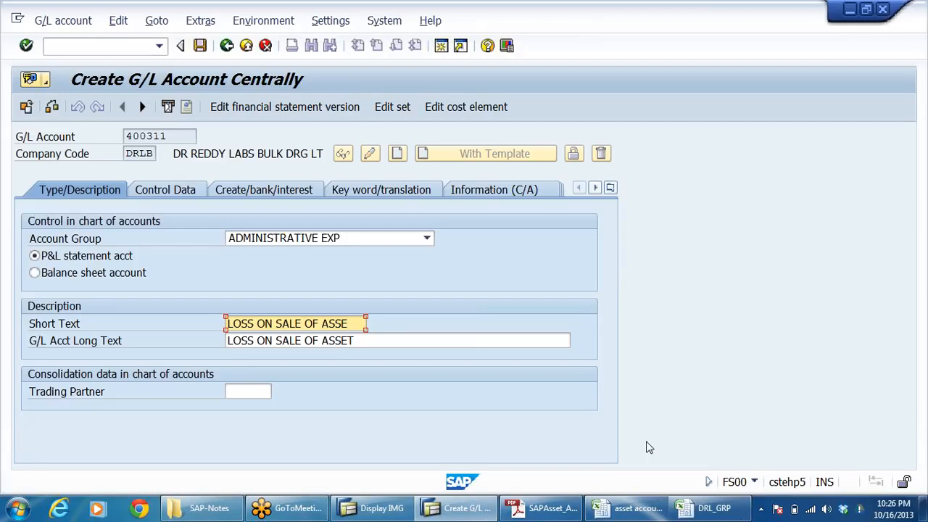
key("BackSpace")
type("T")
left_click(200, 46)
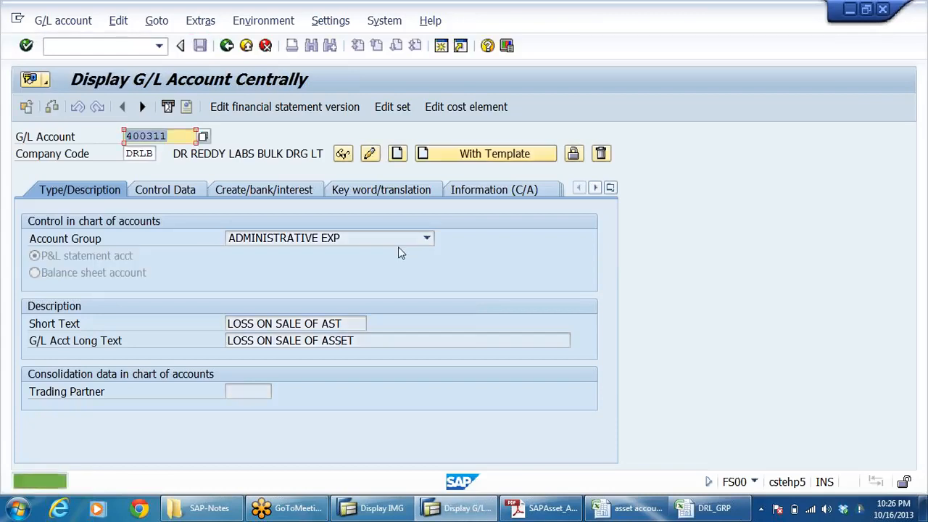
Step: Review the field status group and control data of the saved account 400311
left_click(228, 192)
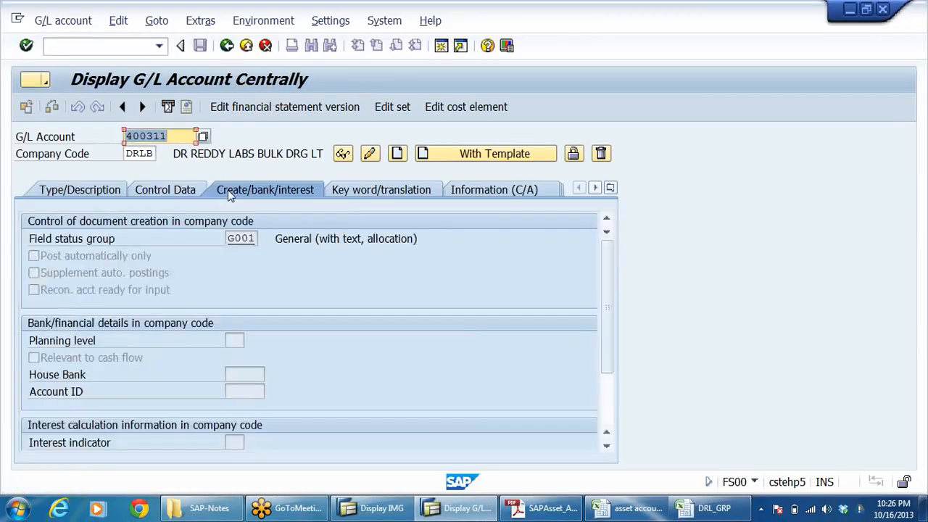
left_click(179, 189)
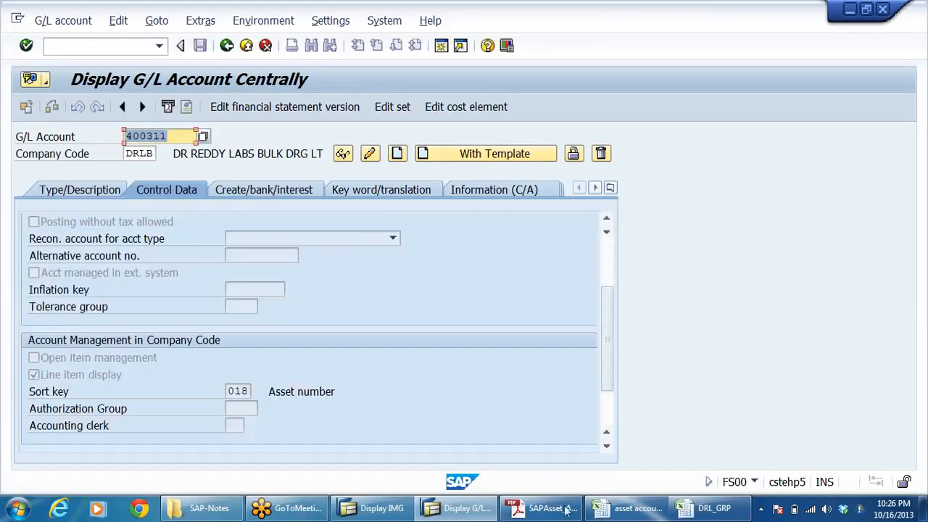
Step: Review the sale, profit, scrapping and loss account entries in the asset accounting workbook and save the workbook
left_click(625, 507)
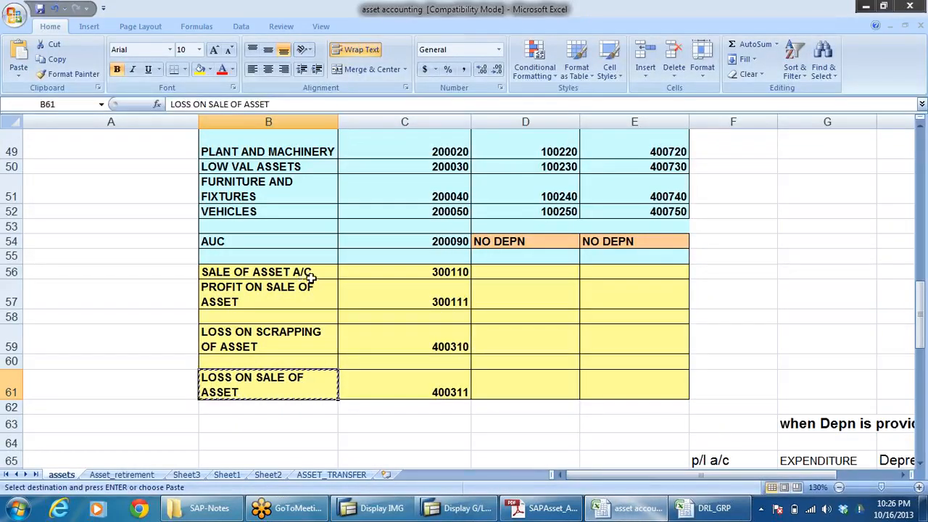
left_click(298, 293)
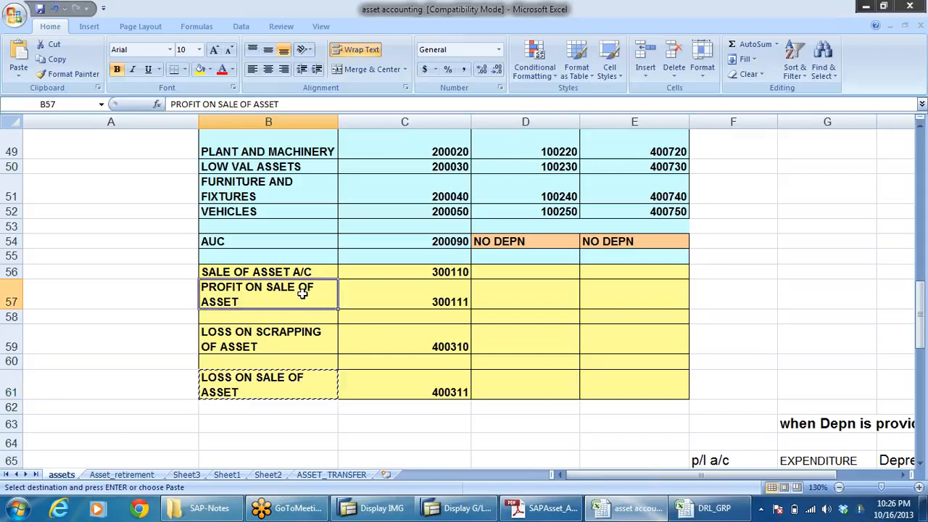
left_click(284, 346)
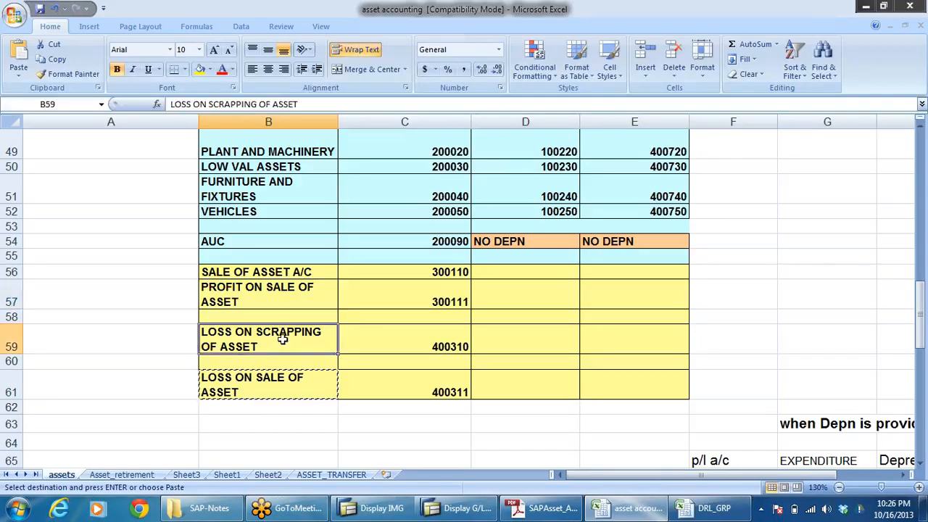
left_click(268, 392)
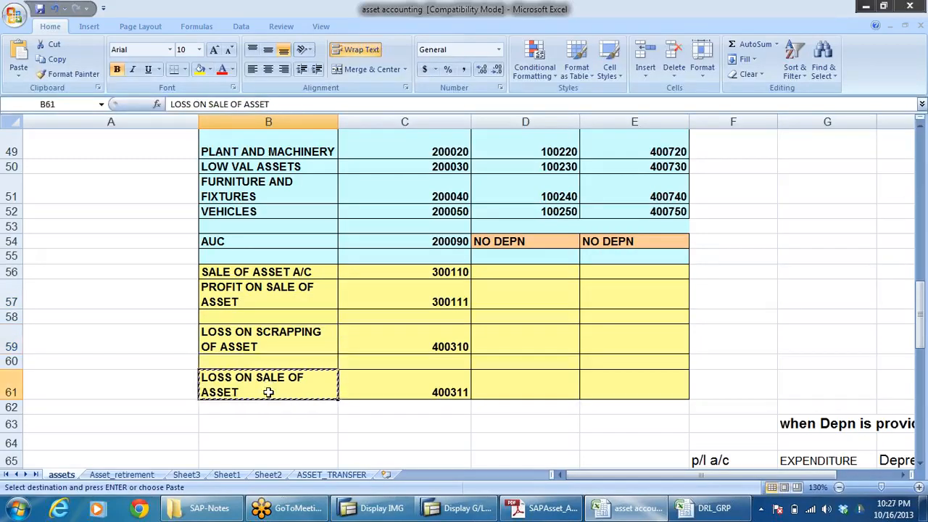
key("Escape")
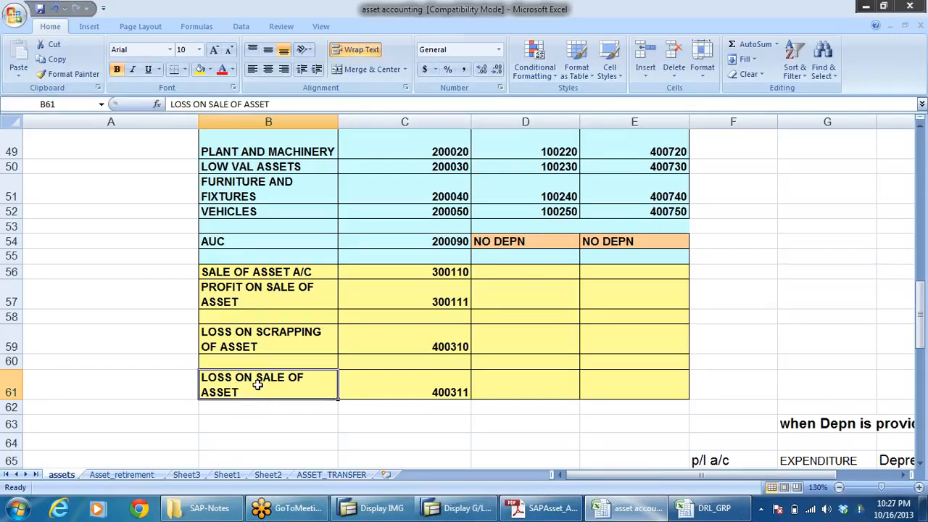
left_click(268, 343)
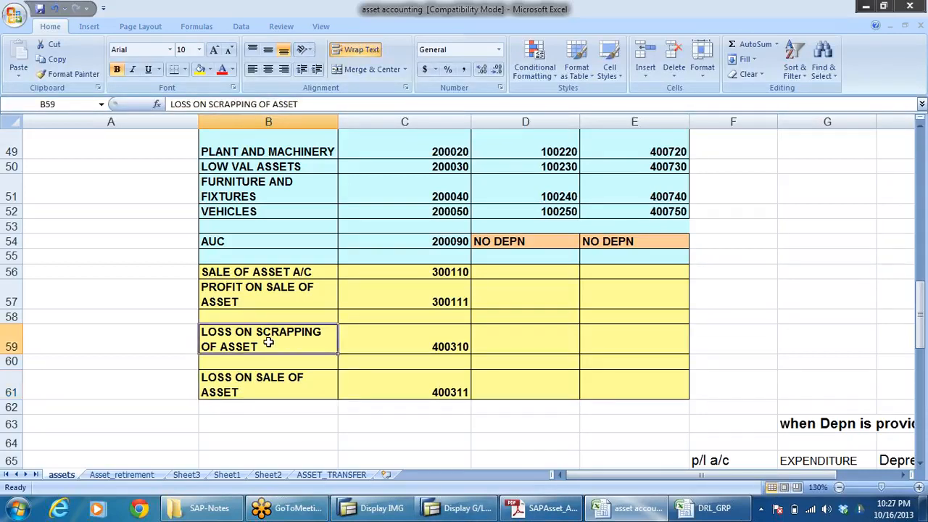
left_click(267, 296)
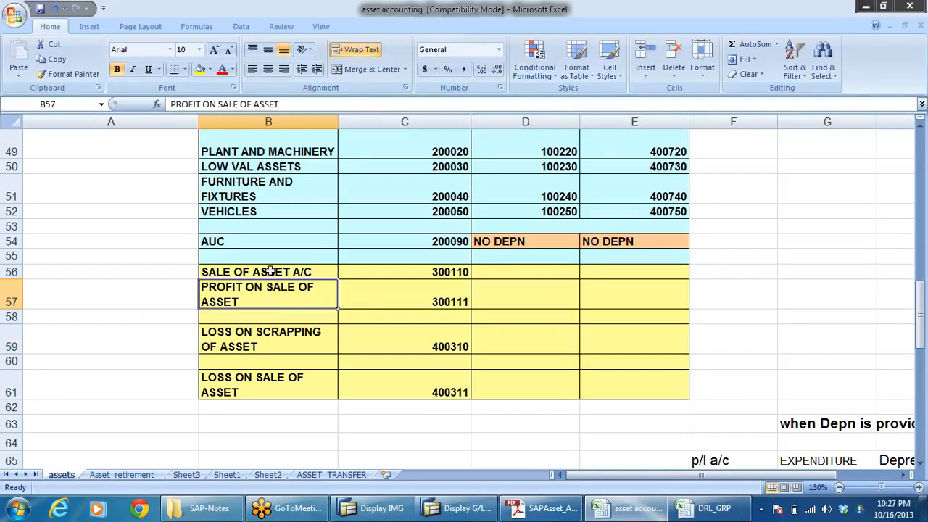
left_click(270, 271)
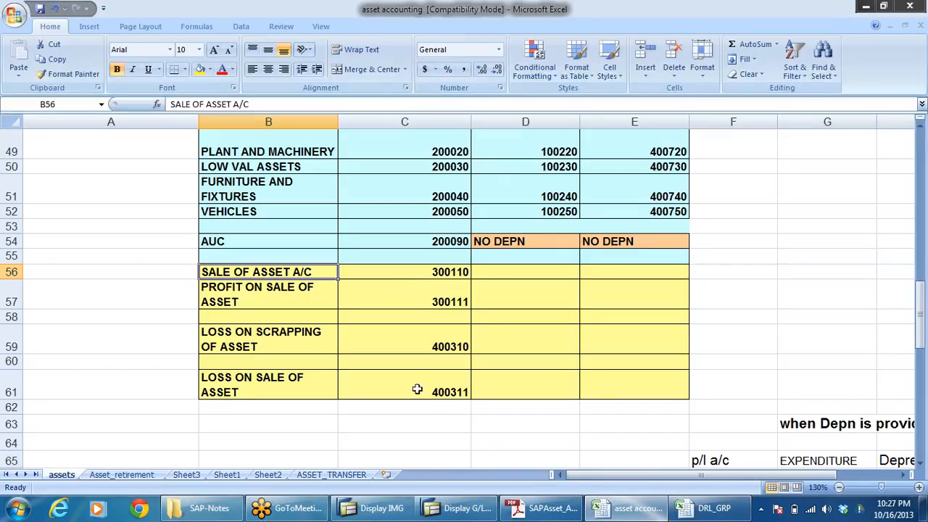
left_click(40, 8)
left_click(502, 346)
Step: Consult the PDF configuration guide and select the Integration with General Ledger Accounting node in the SAP IMG
left_click(536, 509)
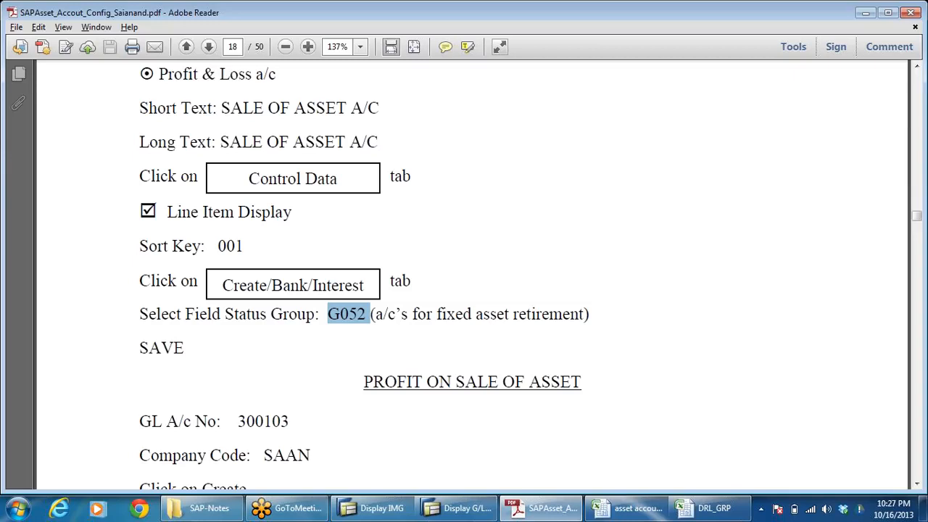
left_click(377, 508)
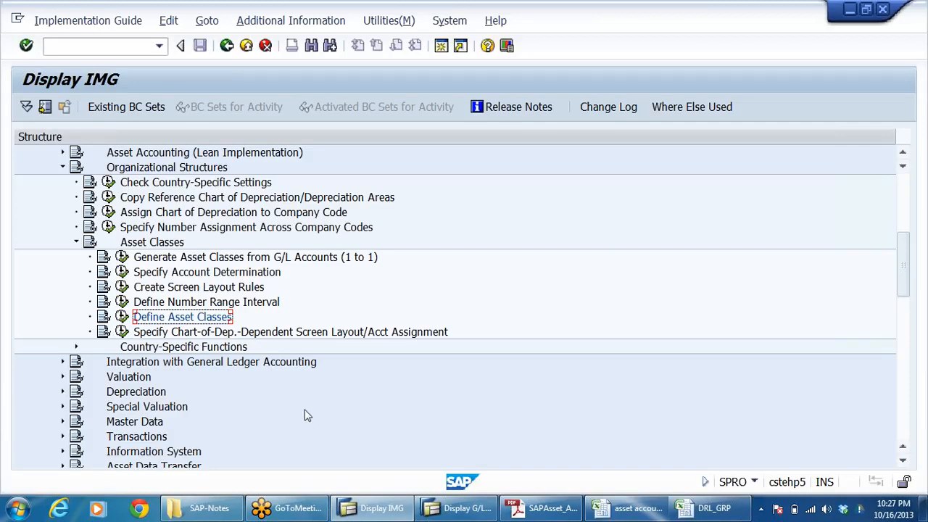
left_click(123, 367)
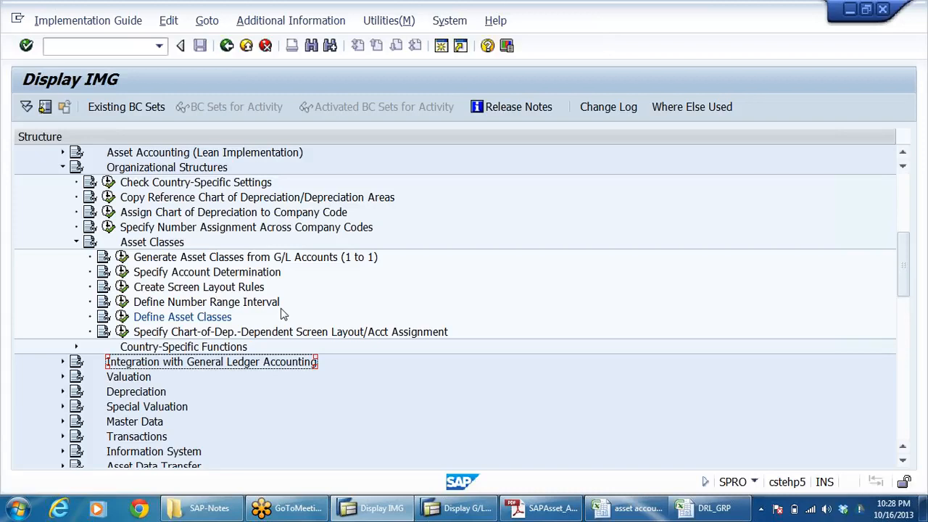
Step: Look up the recording 2013-10-15 21.50_Asset Accounting-RB in the Dropbox folder and close the folder window
left_click(18, 513)
left_click(217, 211)
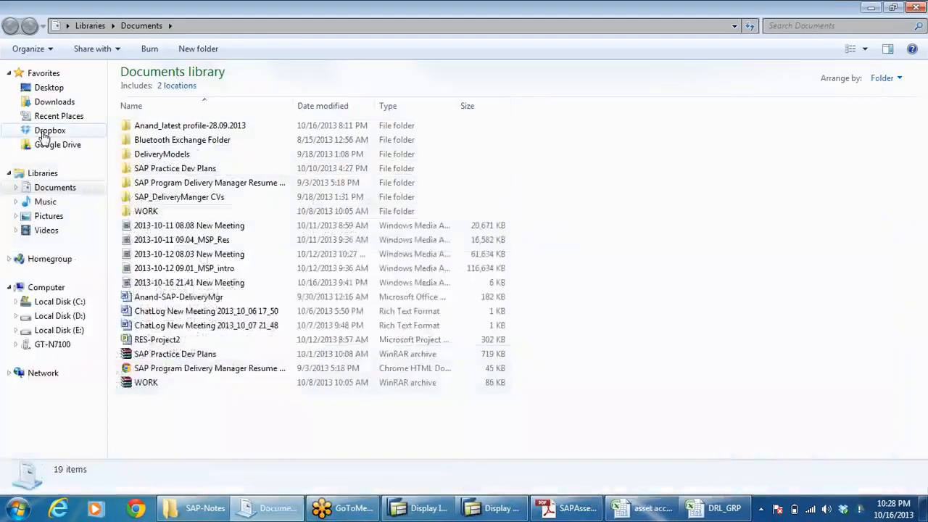
left_click(33, 130)
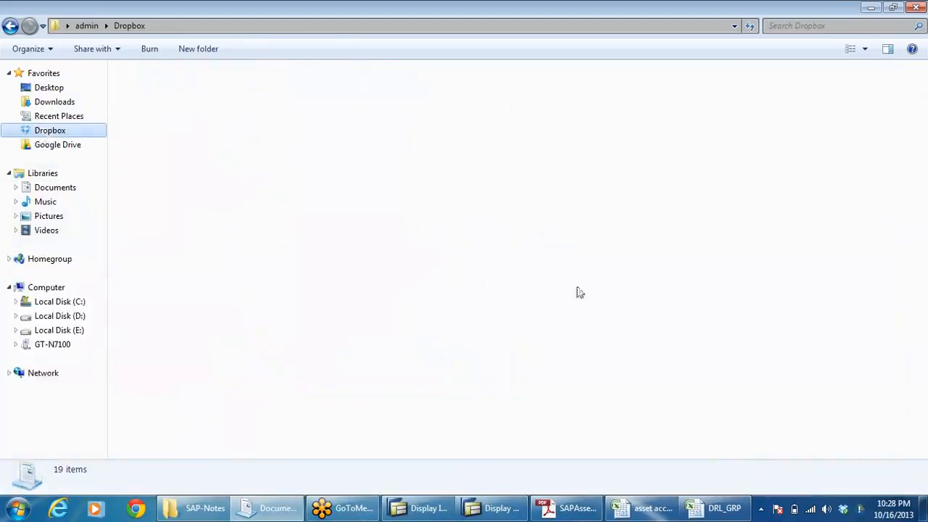
left_click(305, 316)
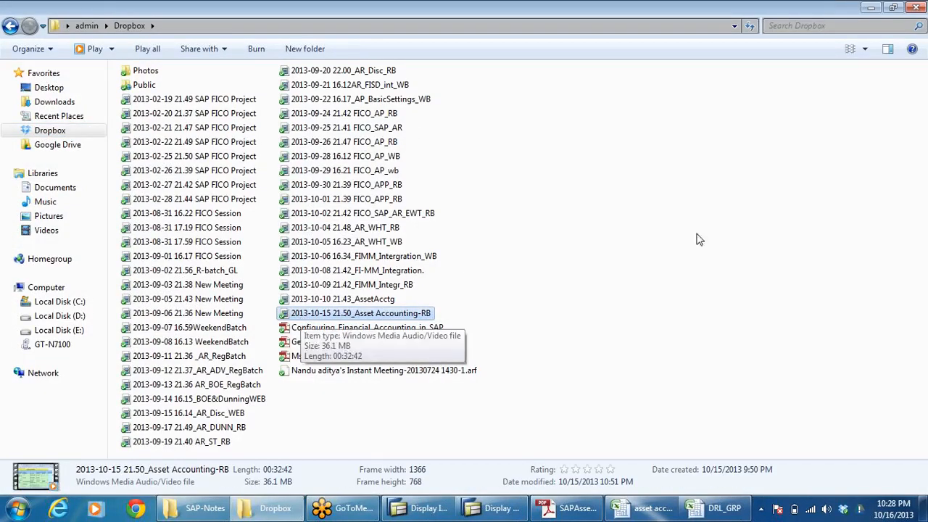
left_click(915, 8)
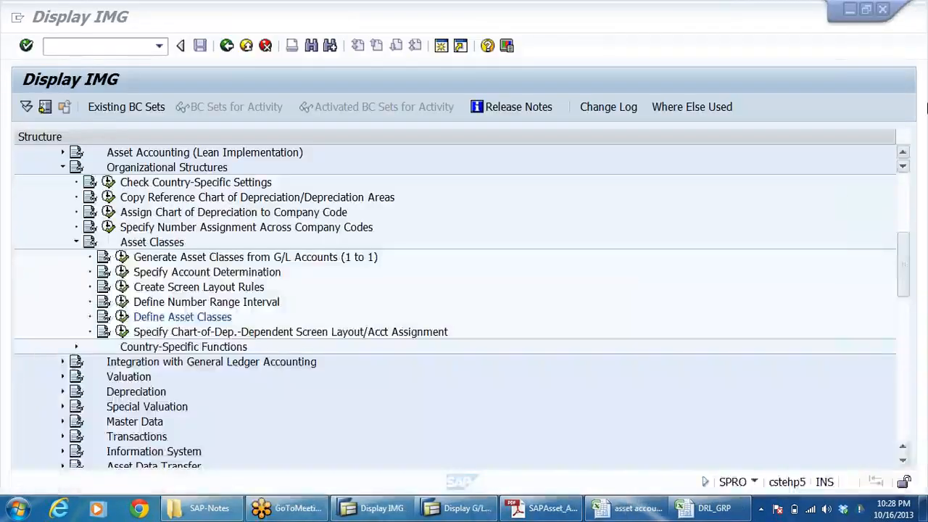